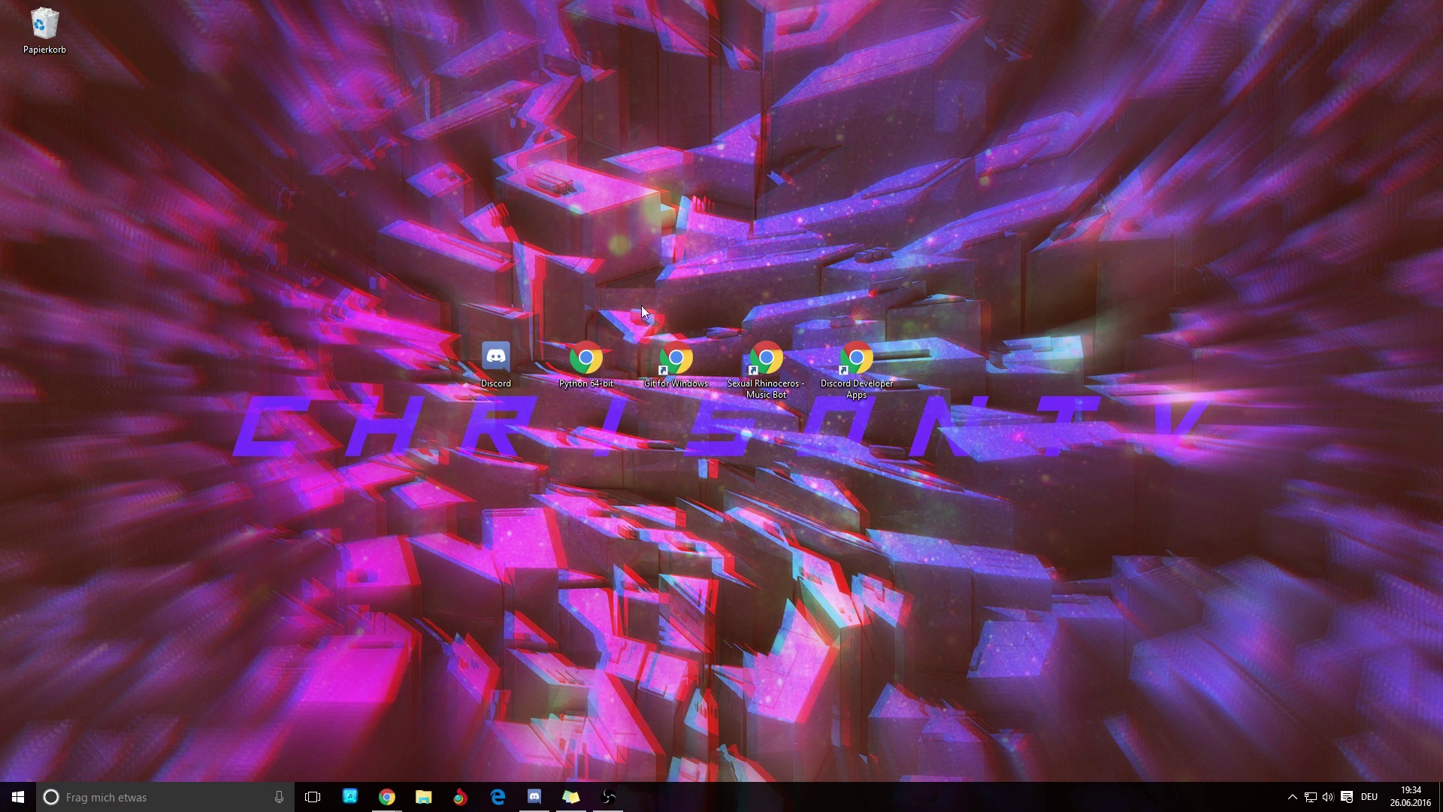
# Open the Python 64-bit download link and get past the ad-blocker warning and ad
pyautogui.moveTo(1062, 403); pyautogui.dragTo(873, 555)
pyautogui.doubleClick(589, 387)
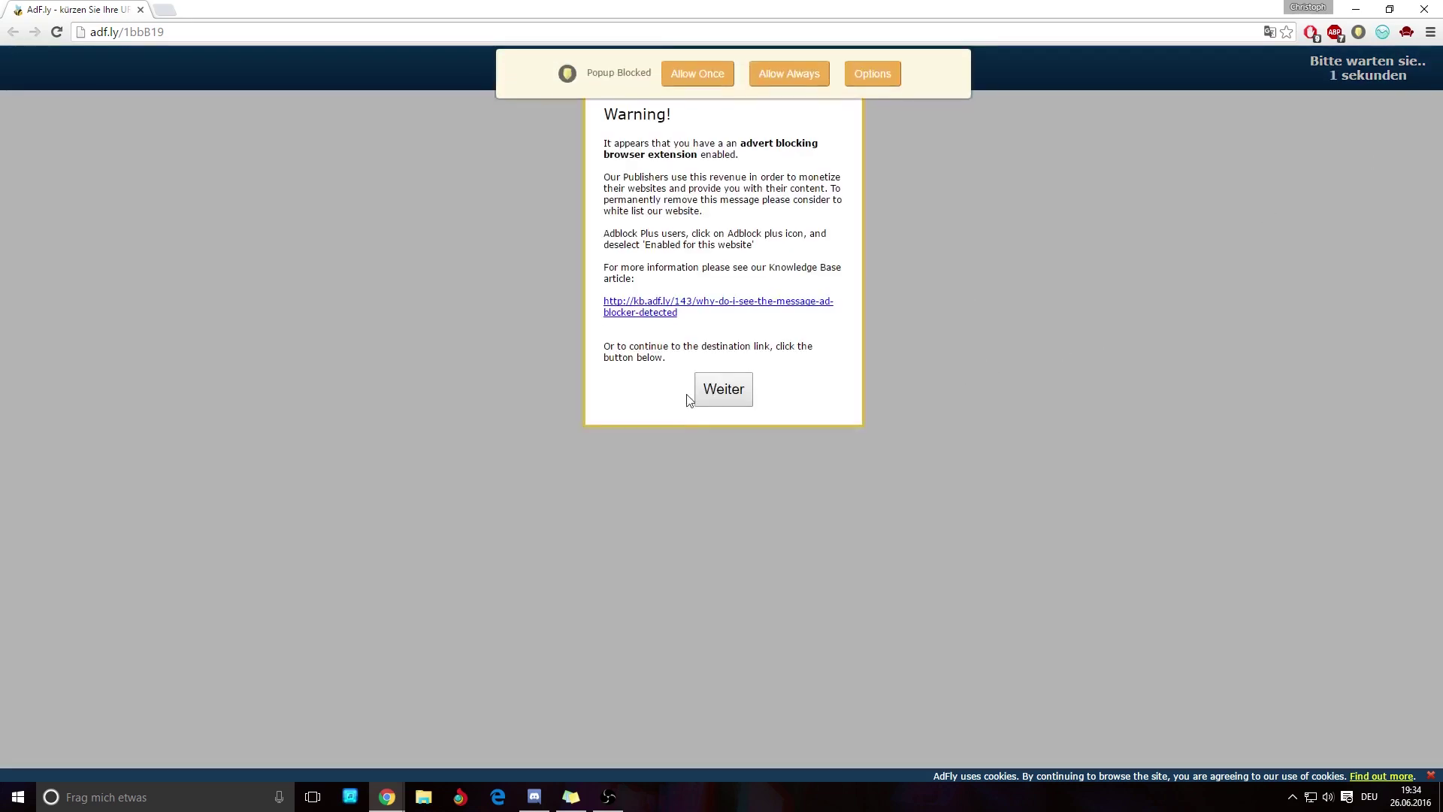
pyautogui.click(722, 389)
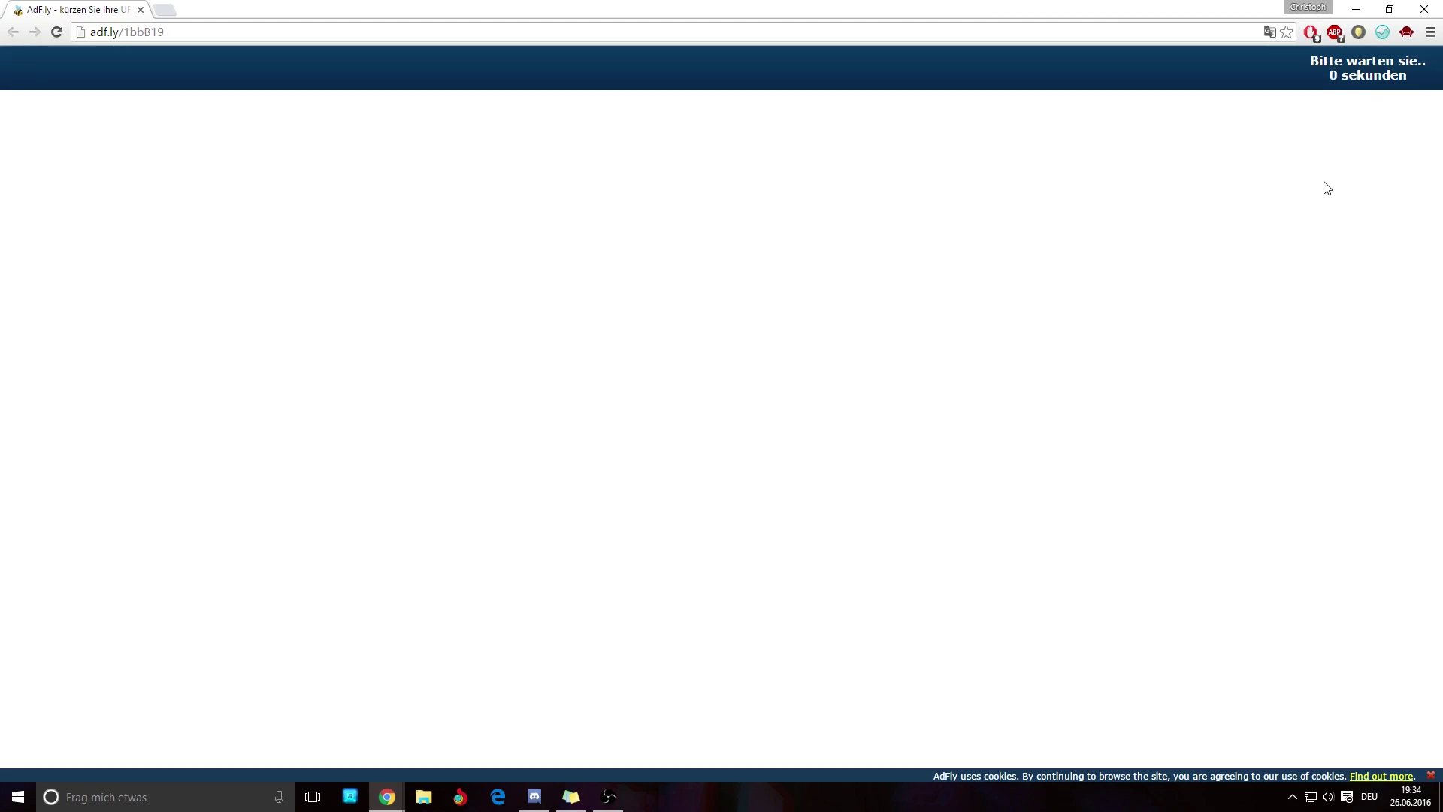
pyautogui.click(1328, 68)
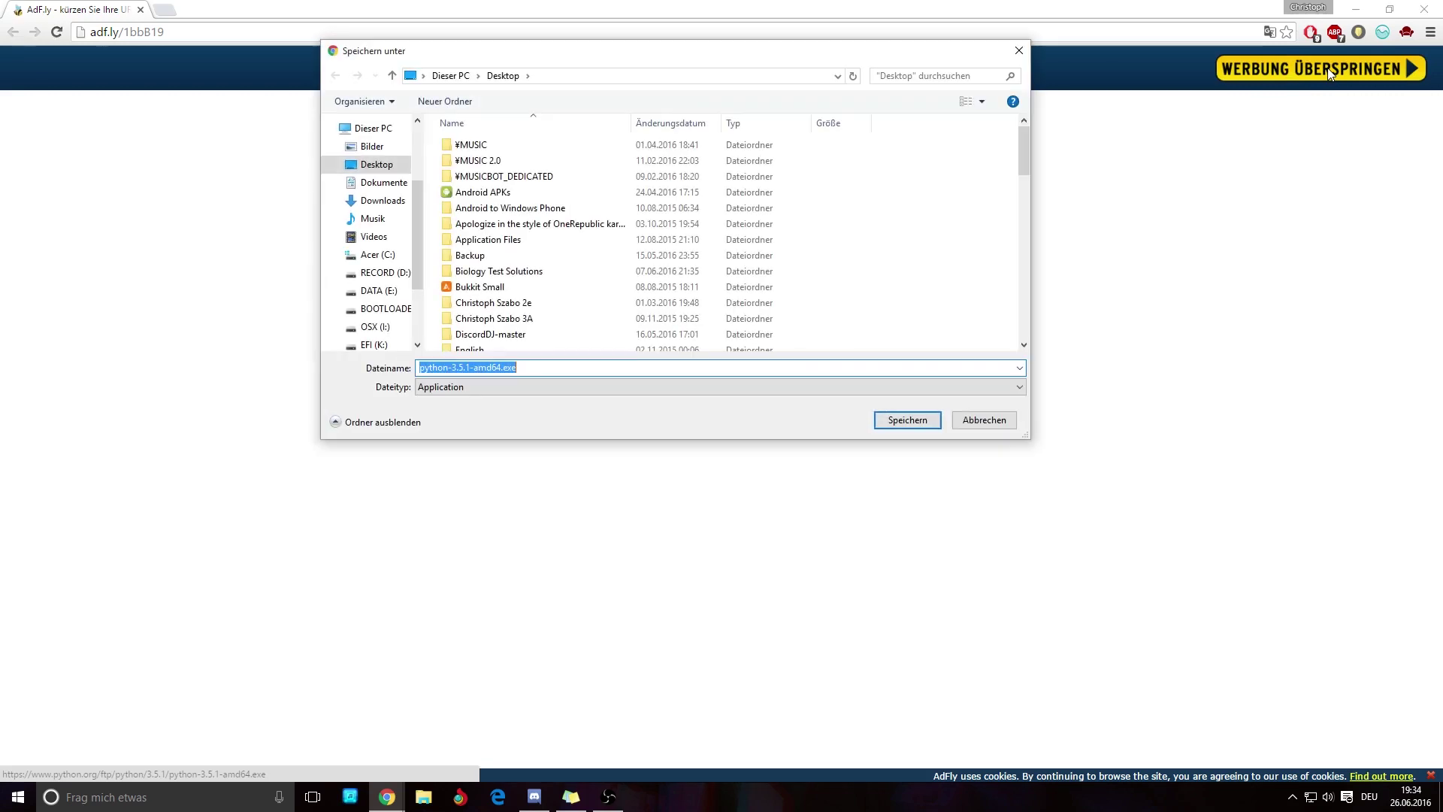
# Save python-3.5.1-amd64.exe into the Downloads folder, then minimize Chrome
pyautogui.scroll(-3, 553, 252)
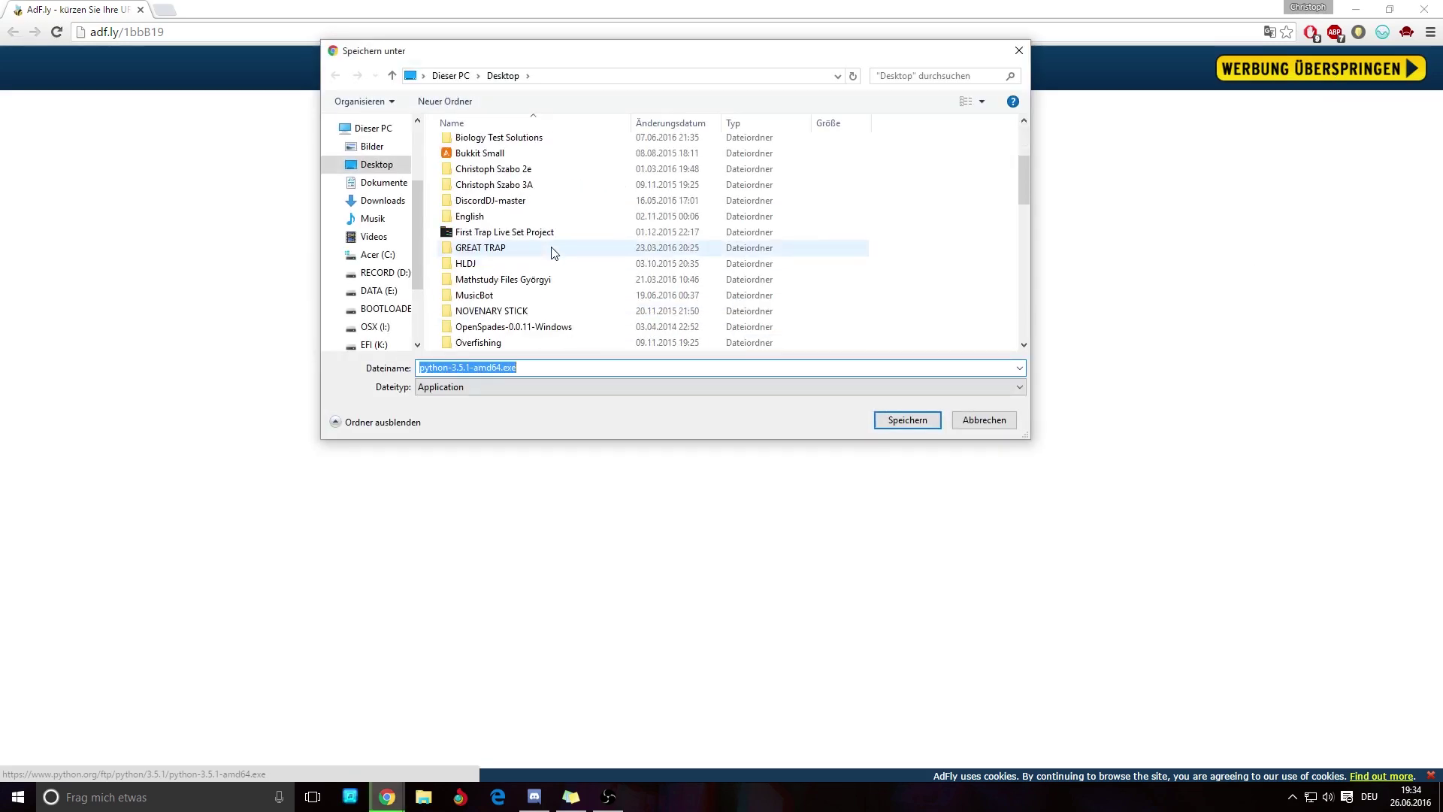
pyautogui.scroll(-15, 552, 250)
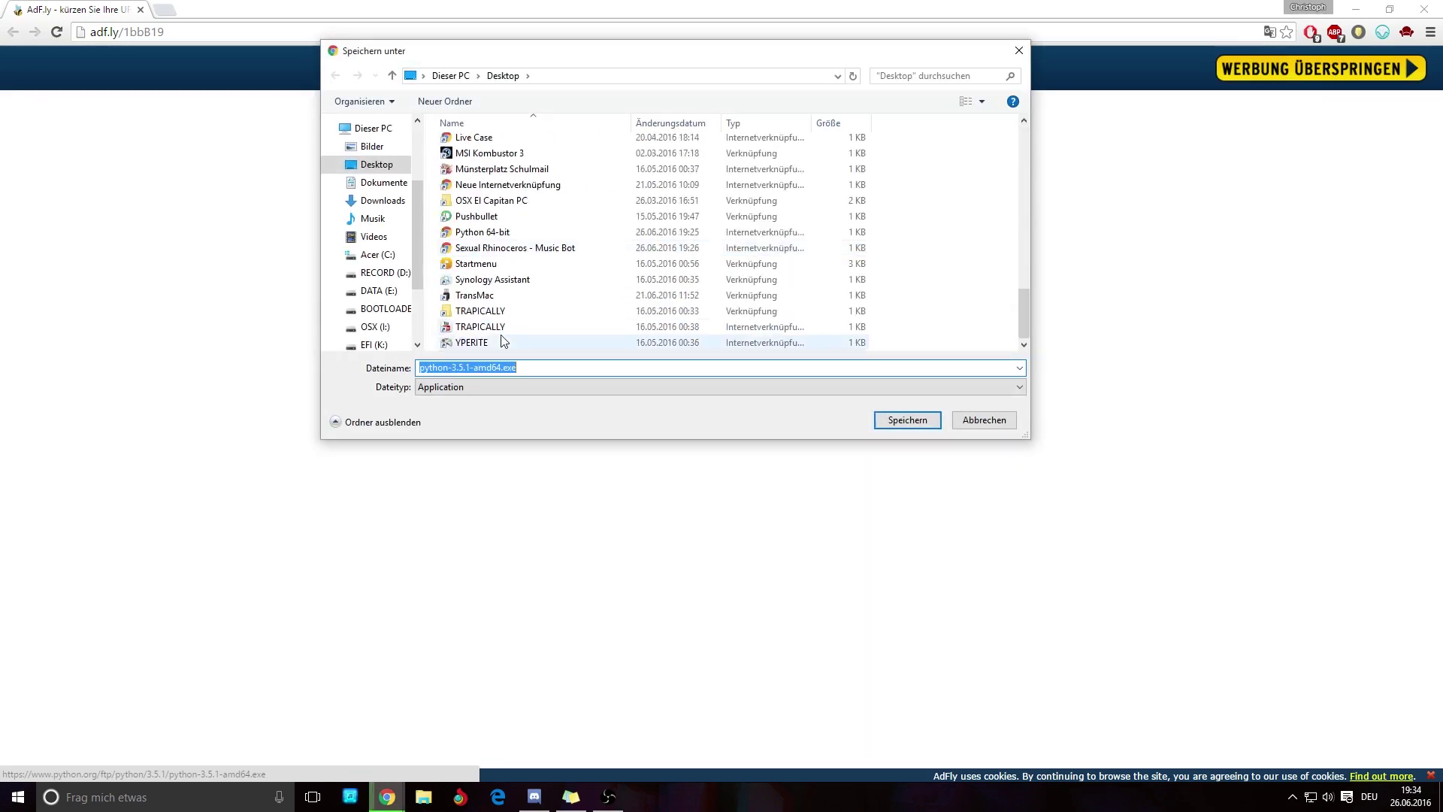
pyautogui.scroll(15, 504, 338)
pyautogui.scroll(-5, 508, 252)
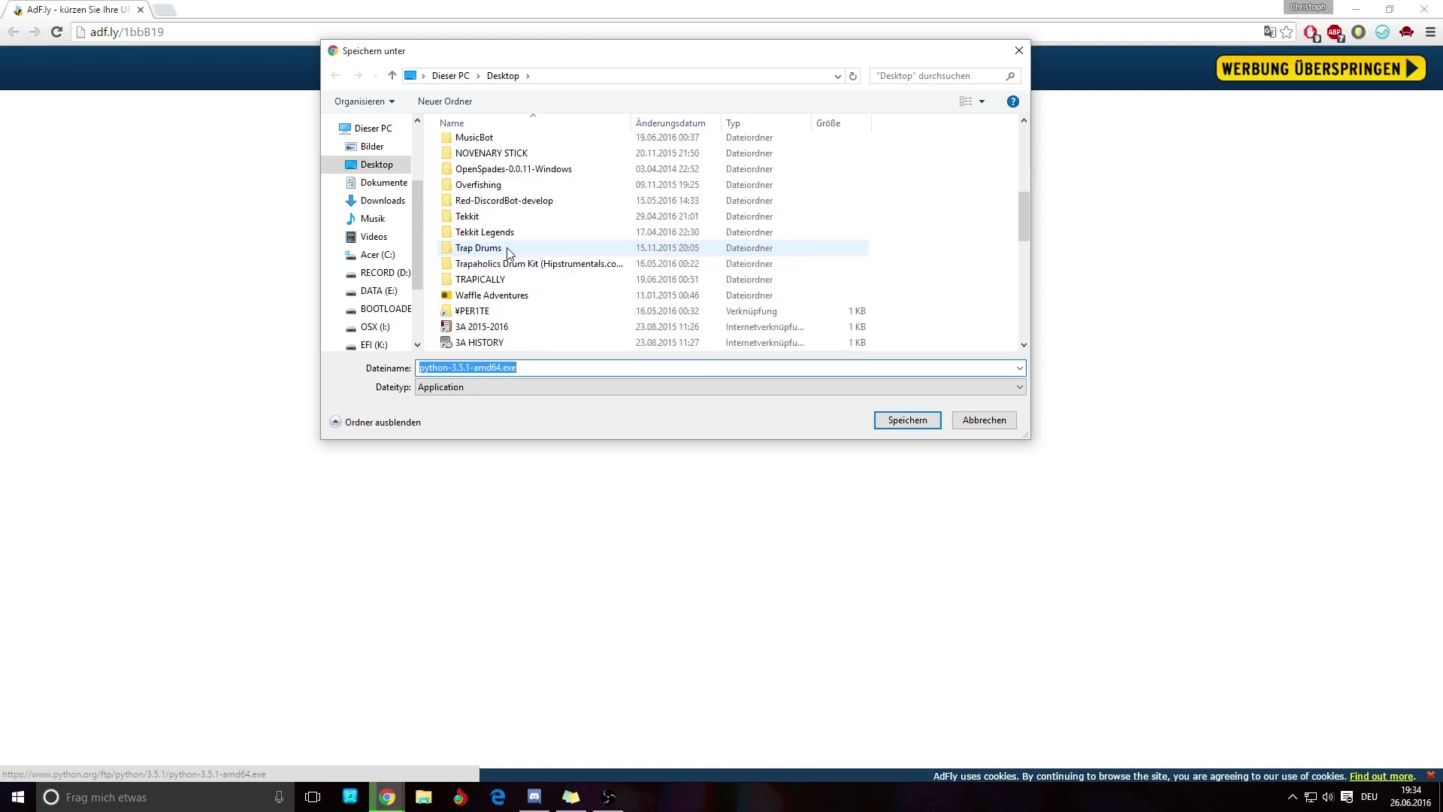
pyautogui.scroll(5, 508, 252)
pyautogui.scroll(-5, 600, 297)
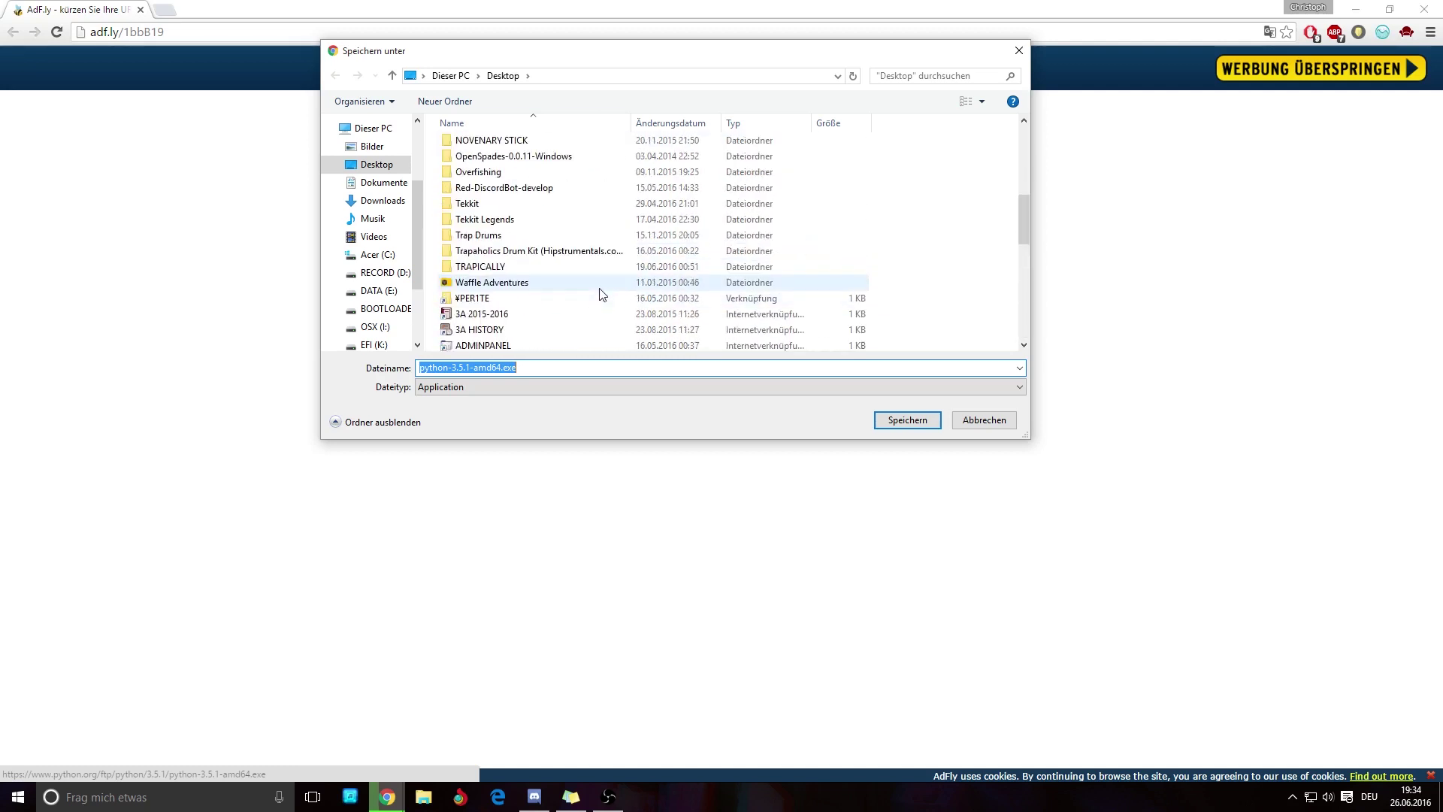
pyautogui.scroll(10, 600, 294)
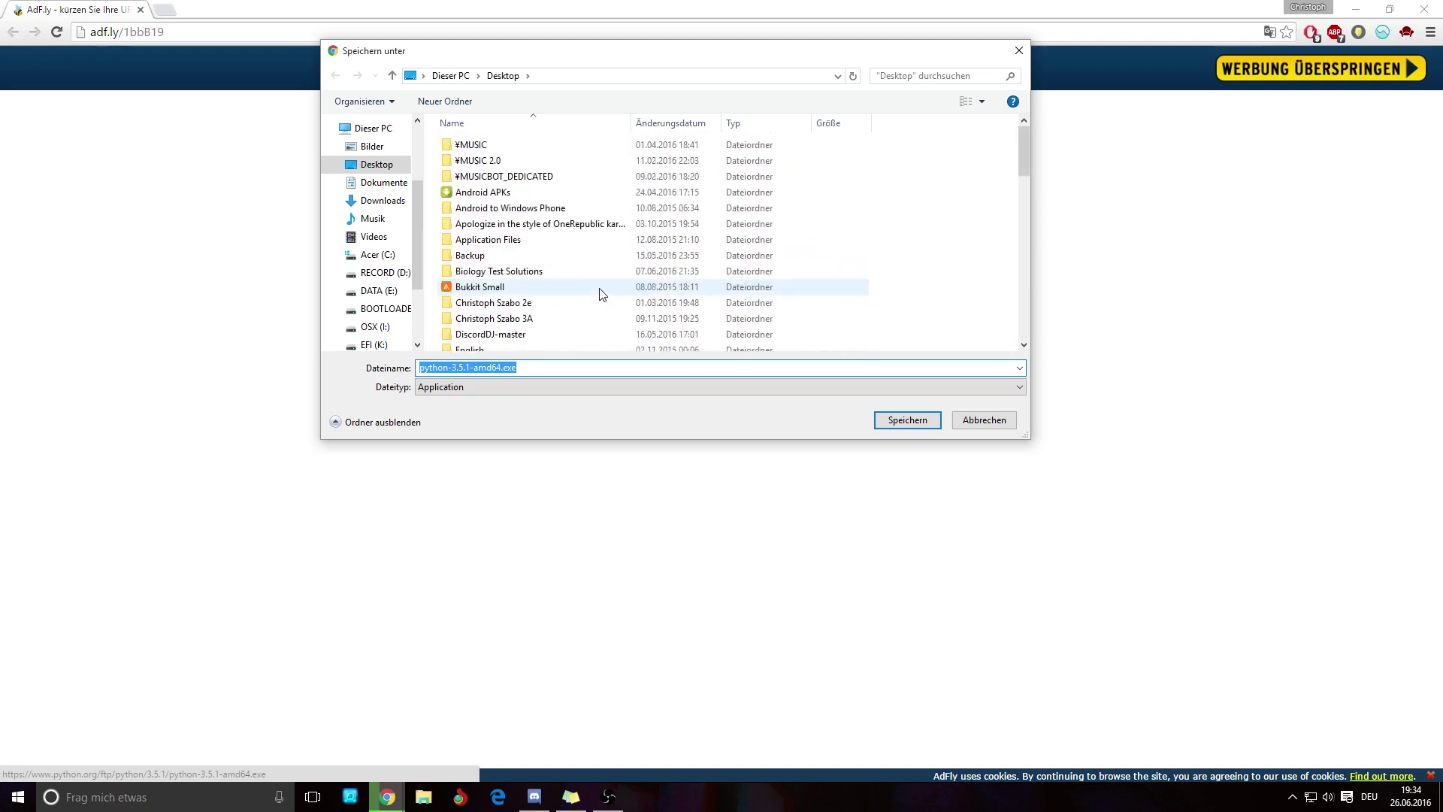
pyautogui.click(404, 202)
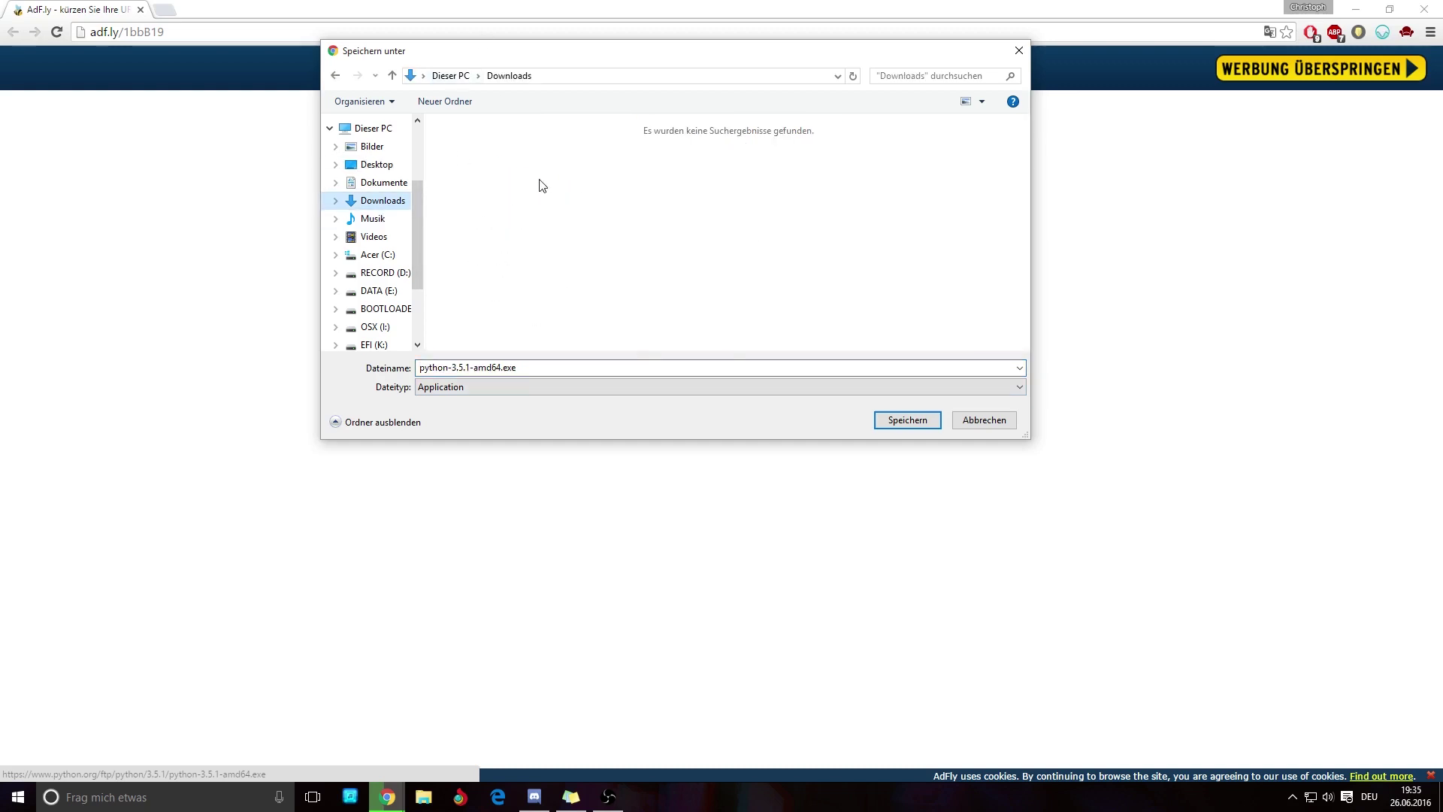
pyautogui.click(921, 428)
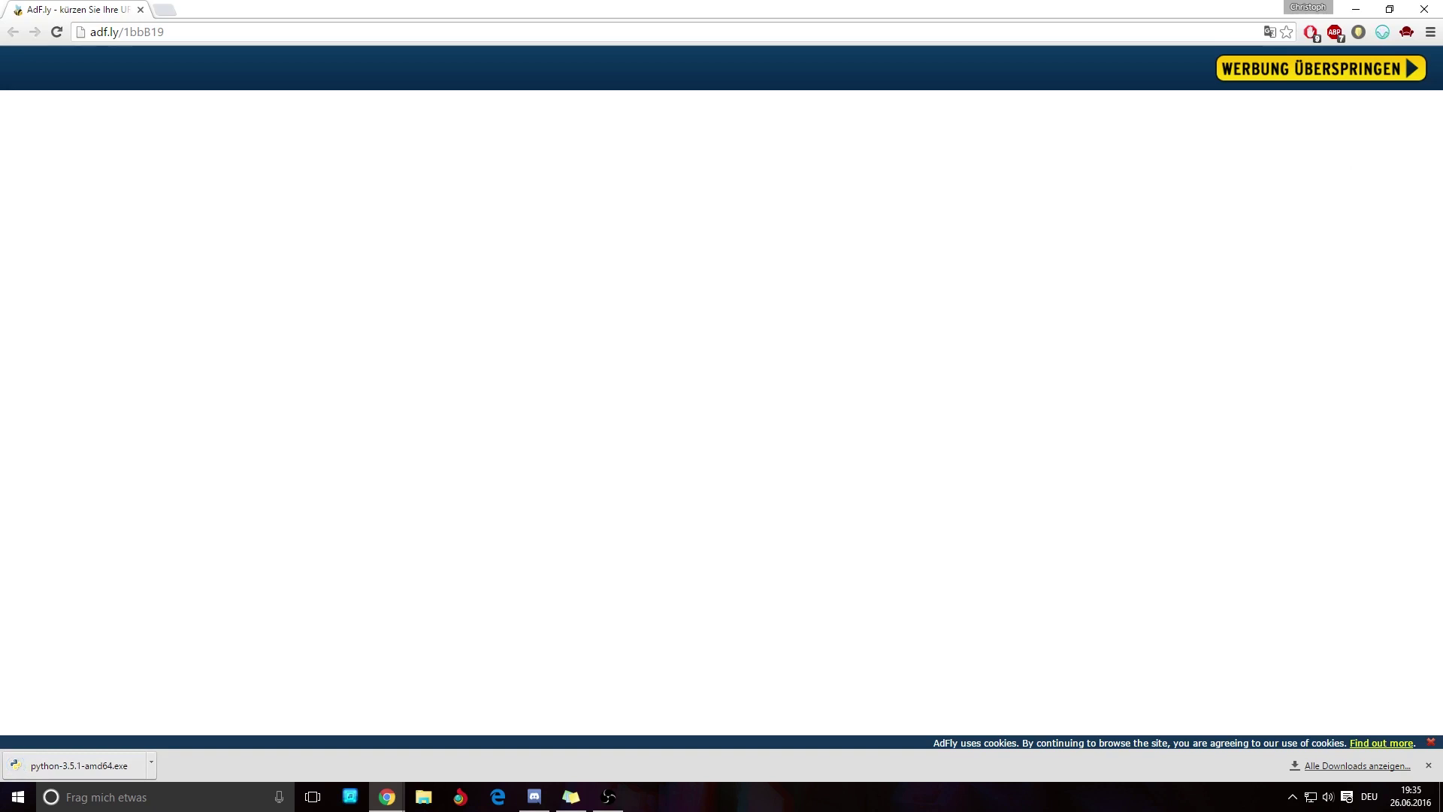
pyautogui.click(1345, 13)
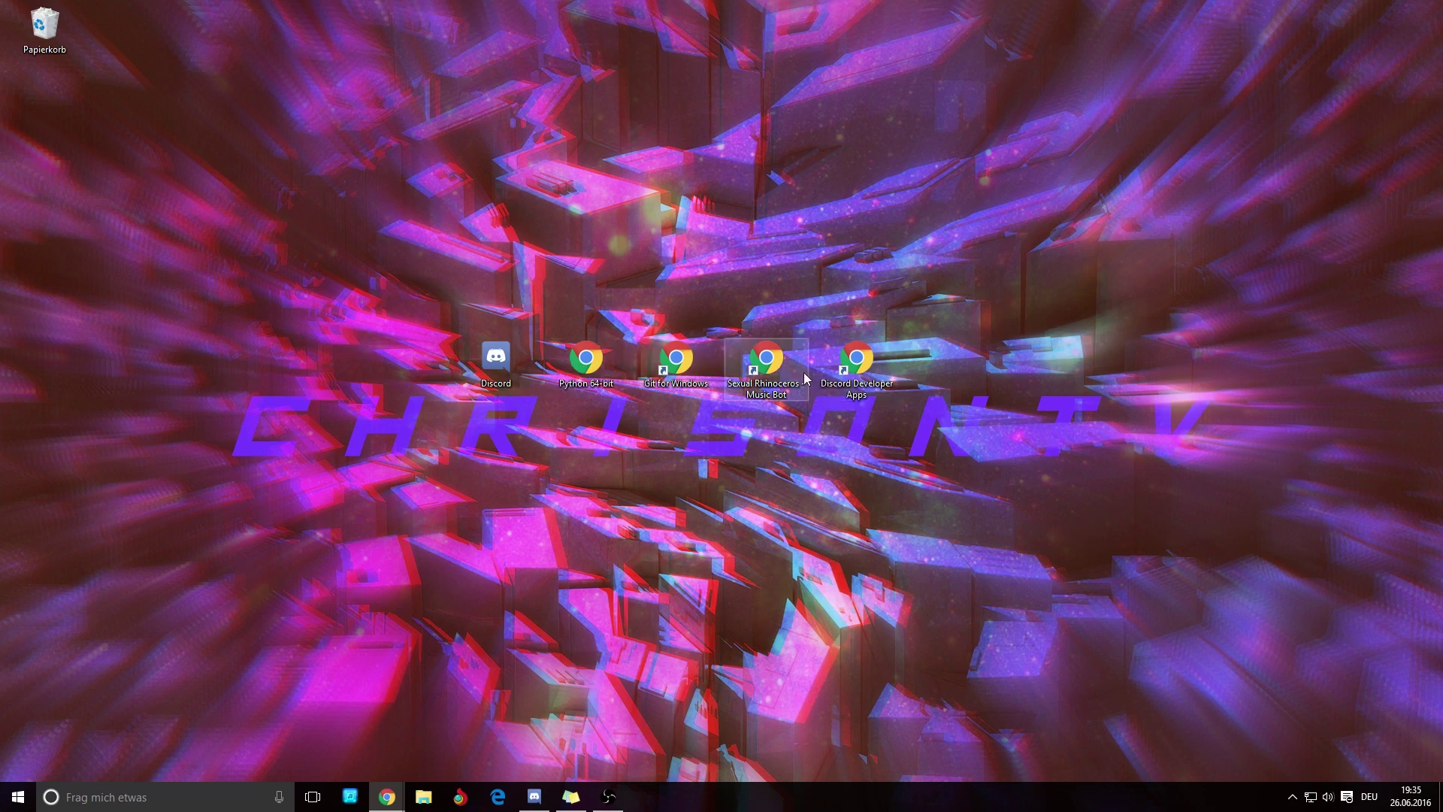
# Open the Git for Windows link and get past the ad-blocker warning and ad
pyautogui.doubleClick(689, 361)
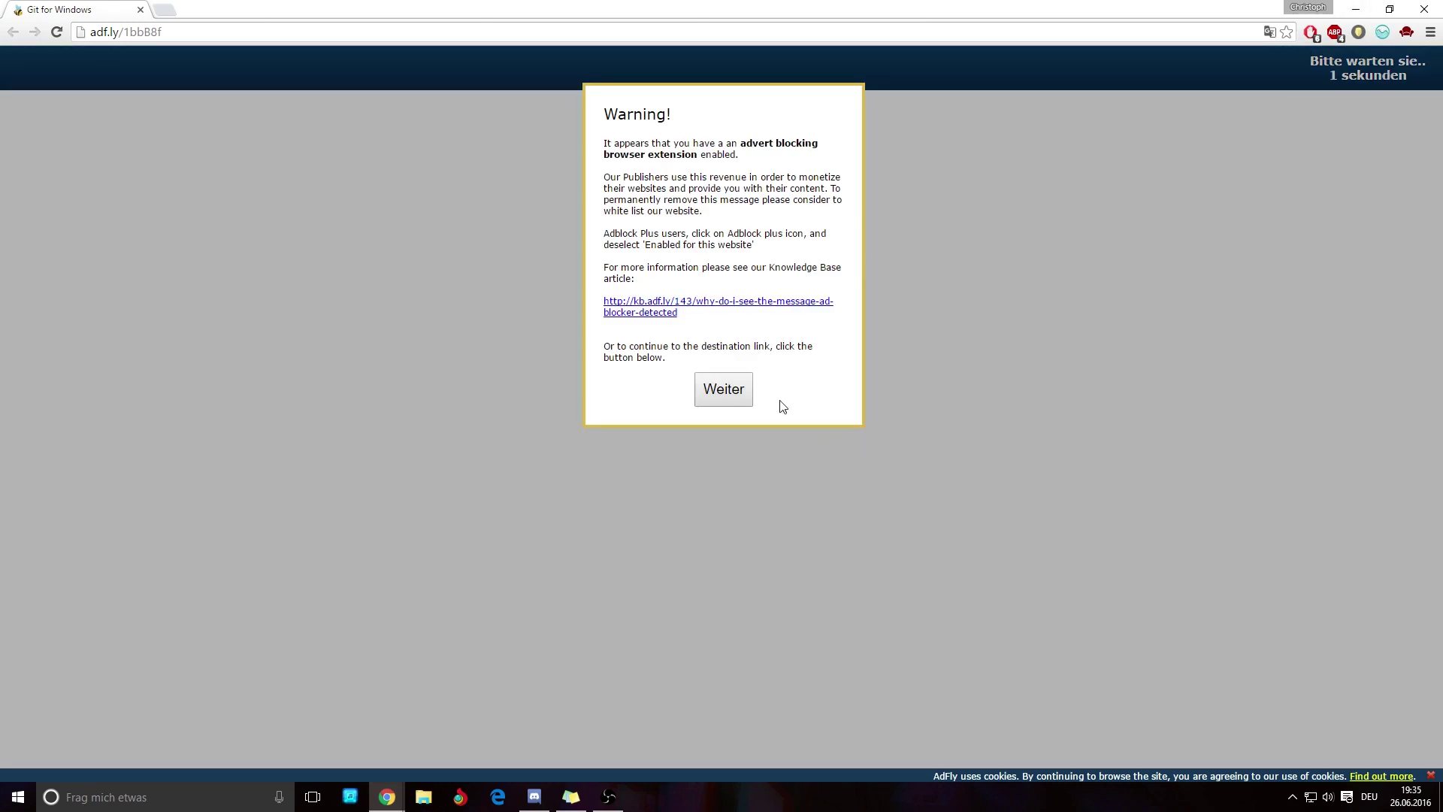
pyautogui.click(707, 388)
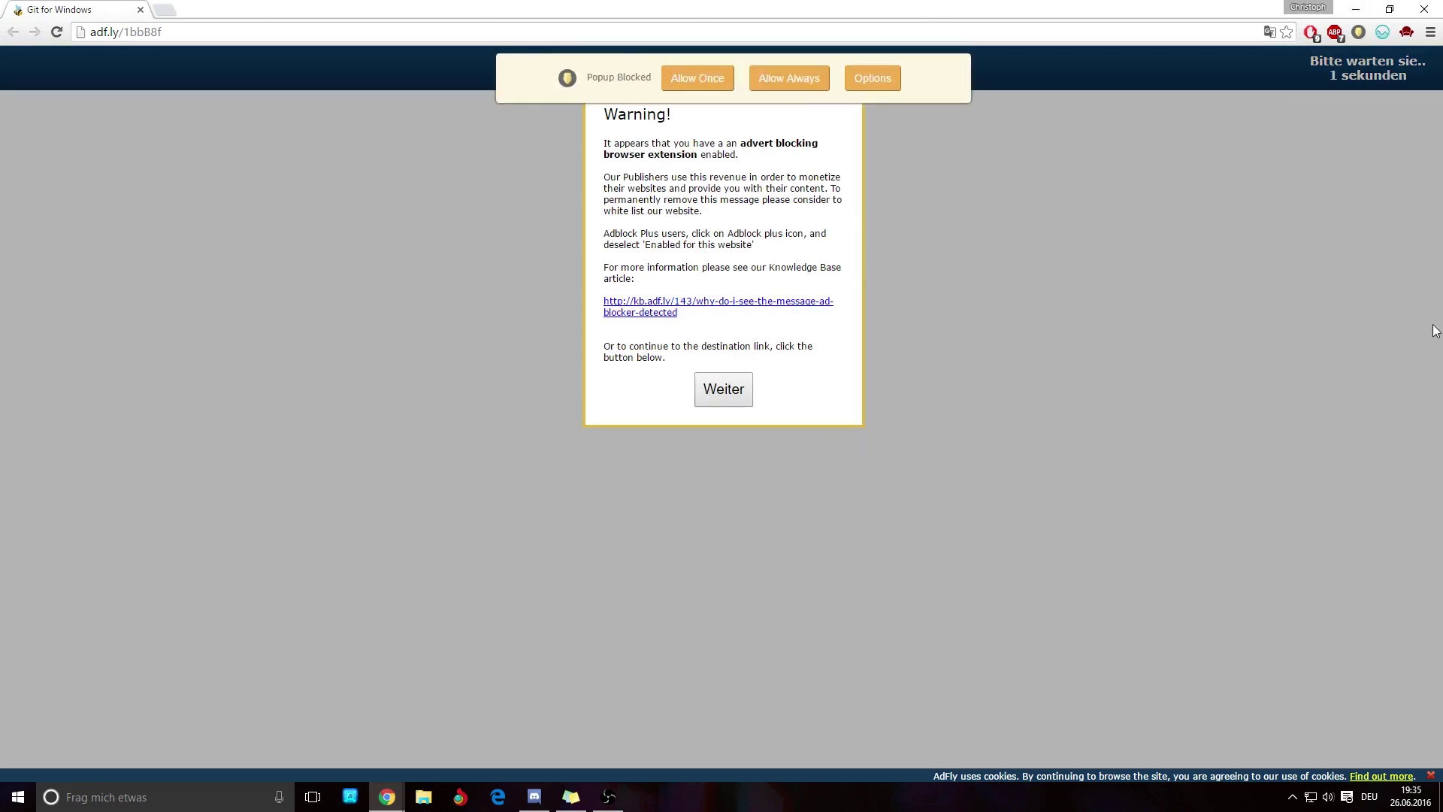
pyautogui.click(723, 397)
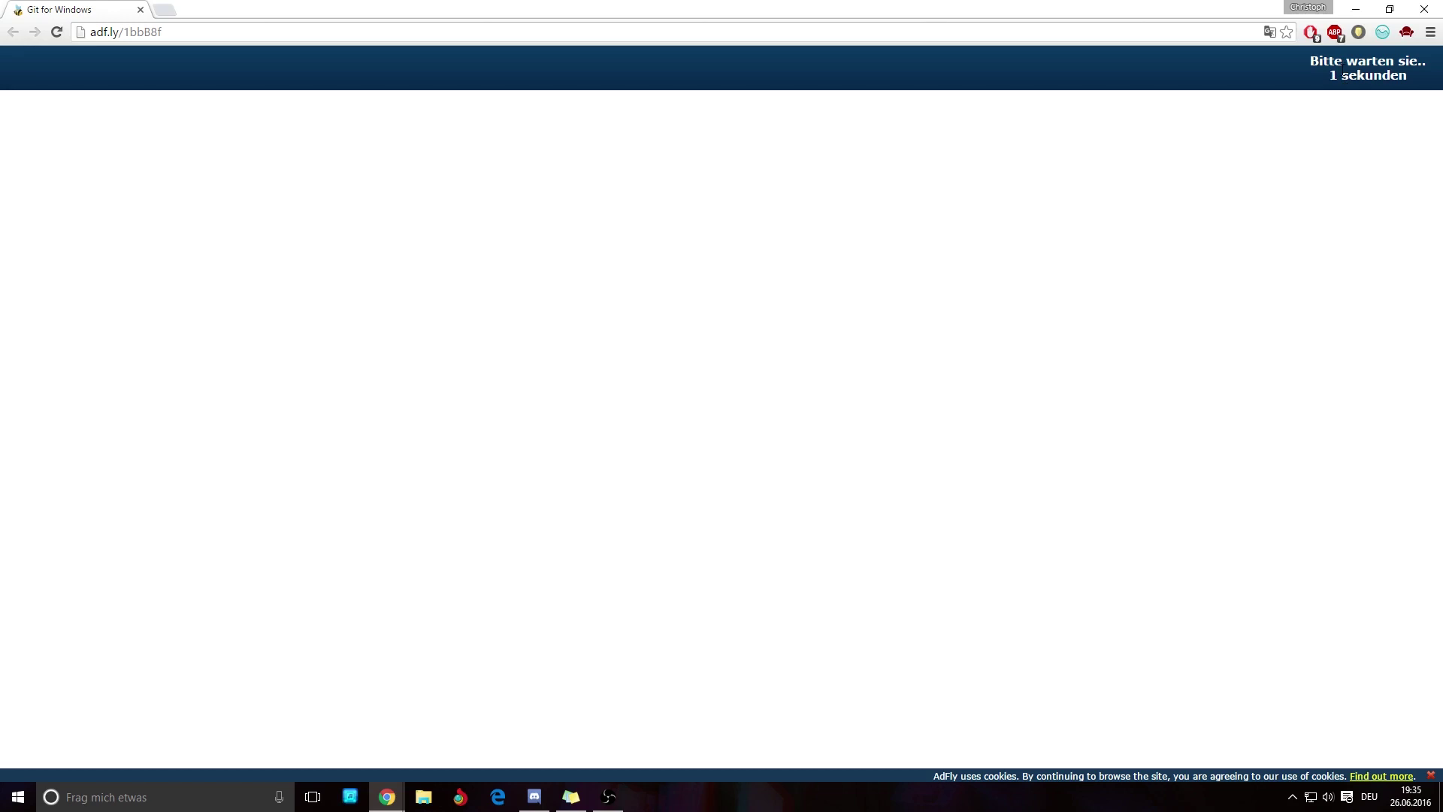
pyautogui.click(1341, 69)
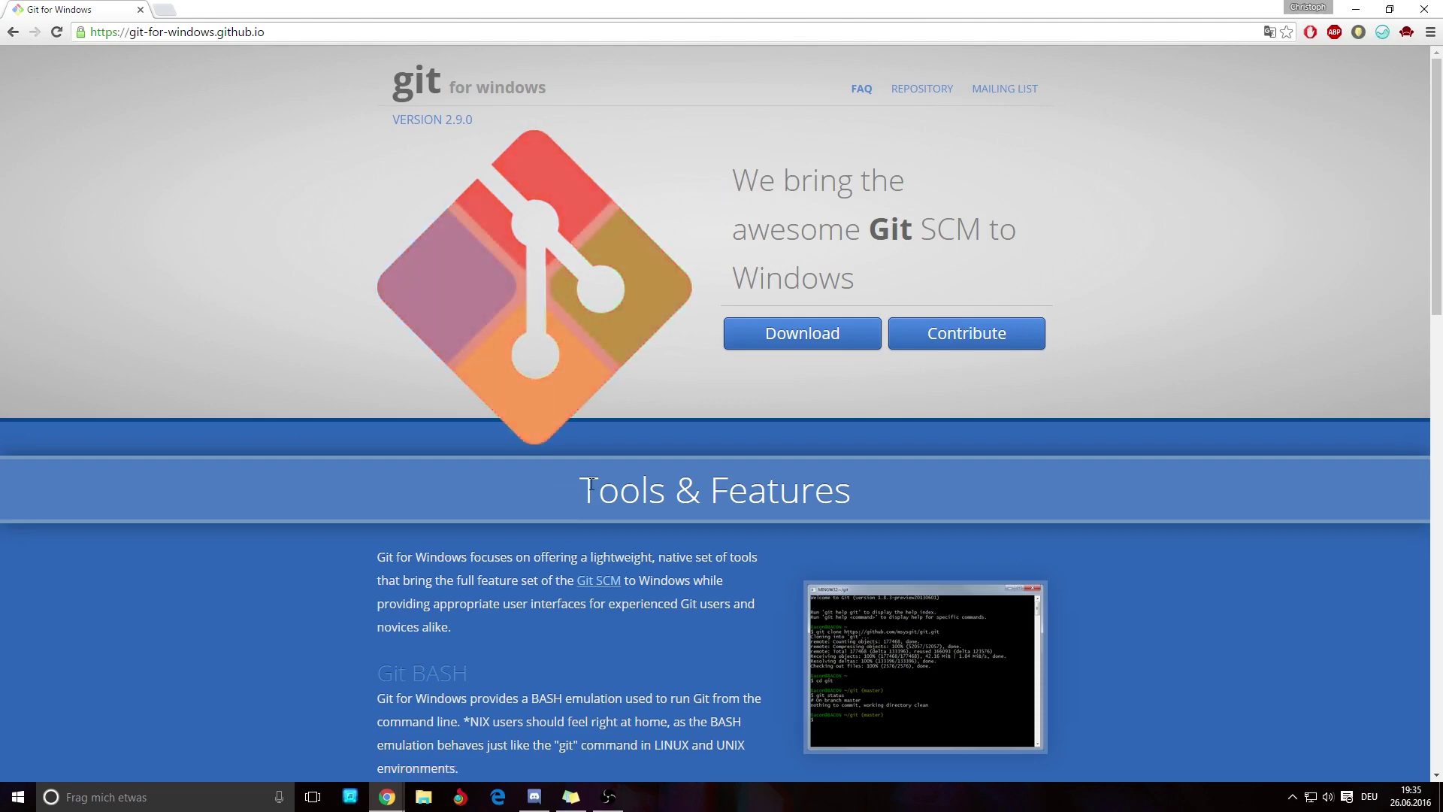
pyautogui.scroll(-4, 1242, 602)
pyautogui.scroll(4, 1242, 604)
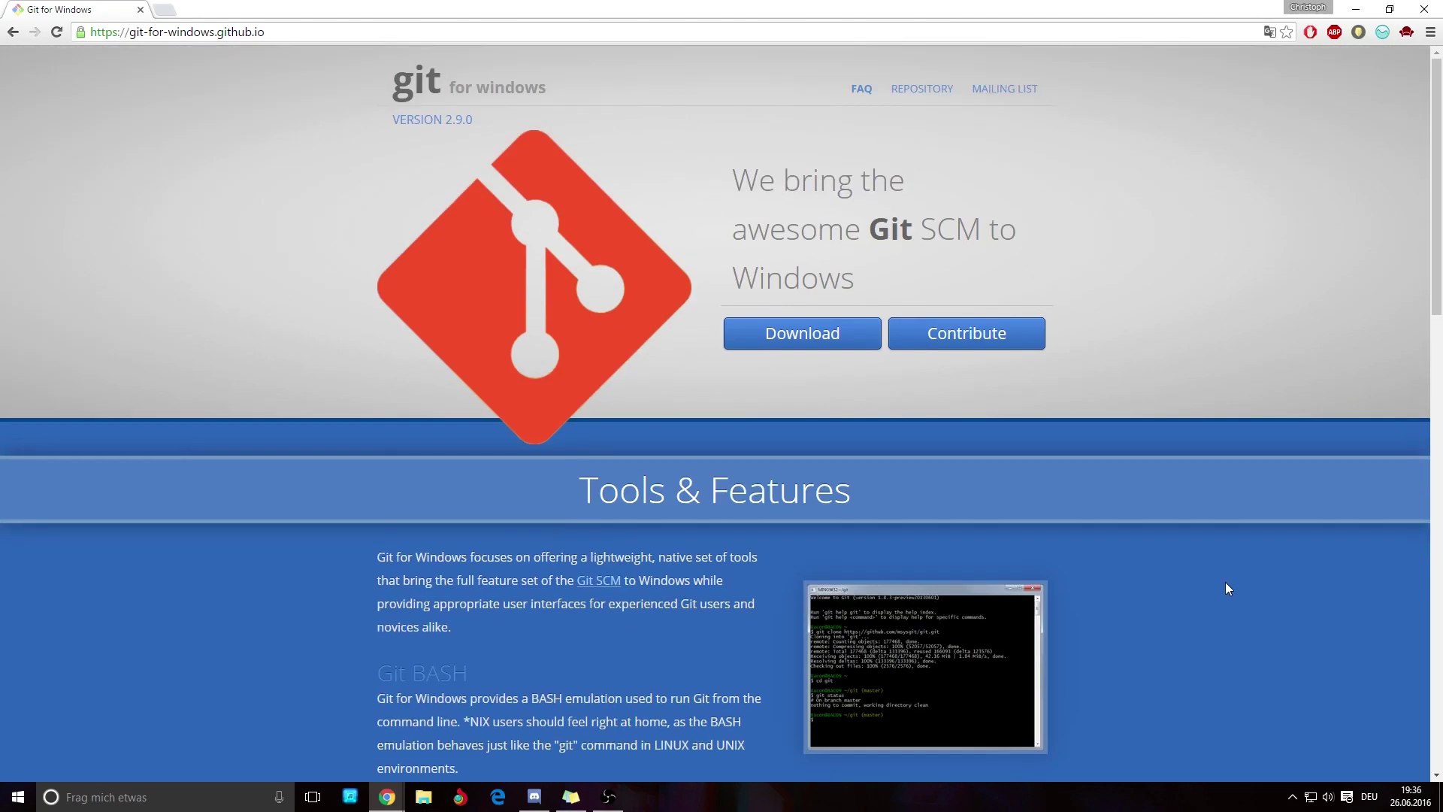
# Download Git-2.9.0-64-bit.exe into Downloads, then minimize Chrome
pyautogui.click(761, 346)
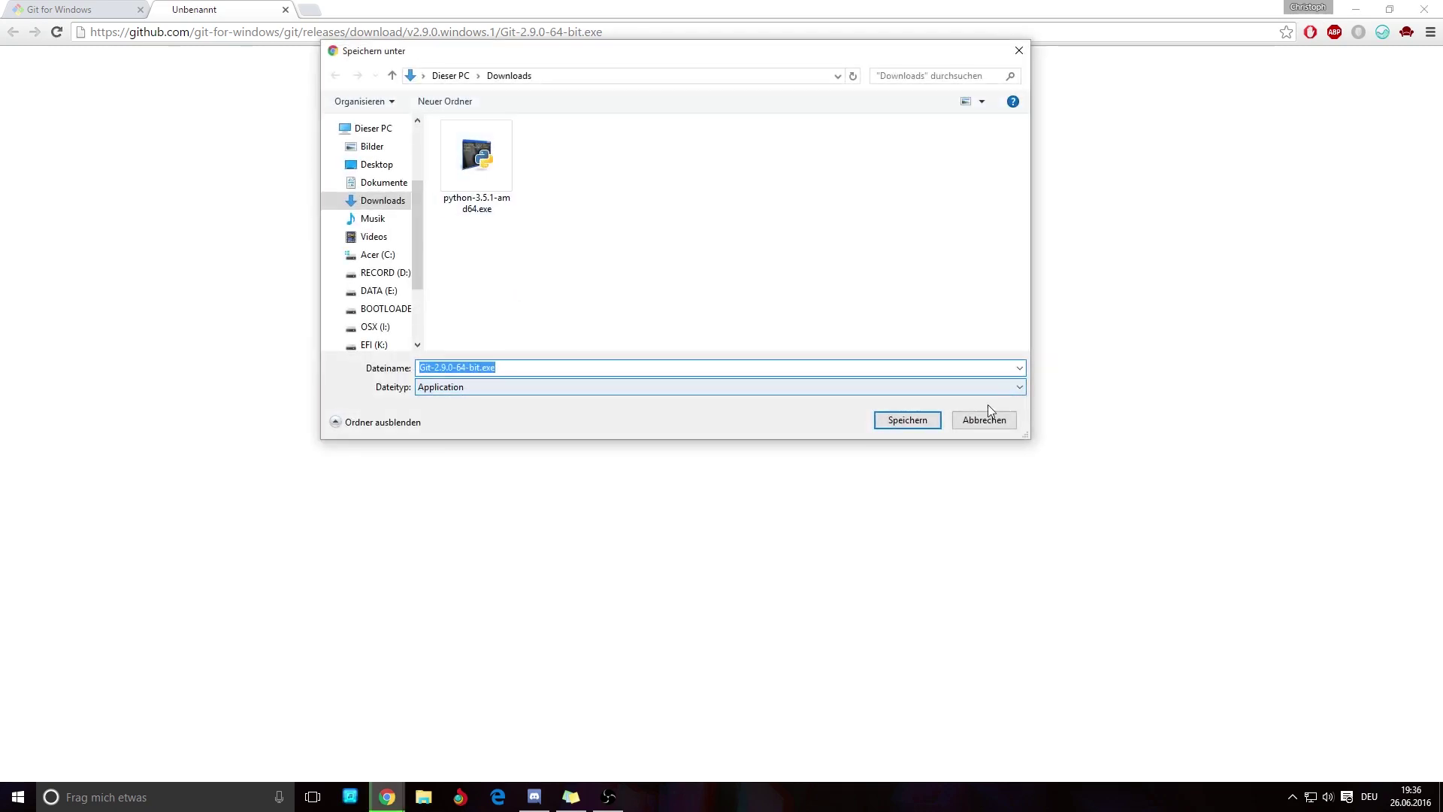
pyautogui.click(909, 422)
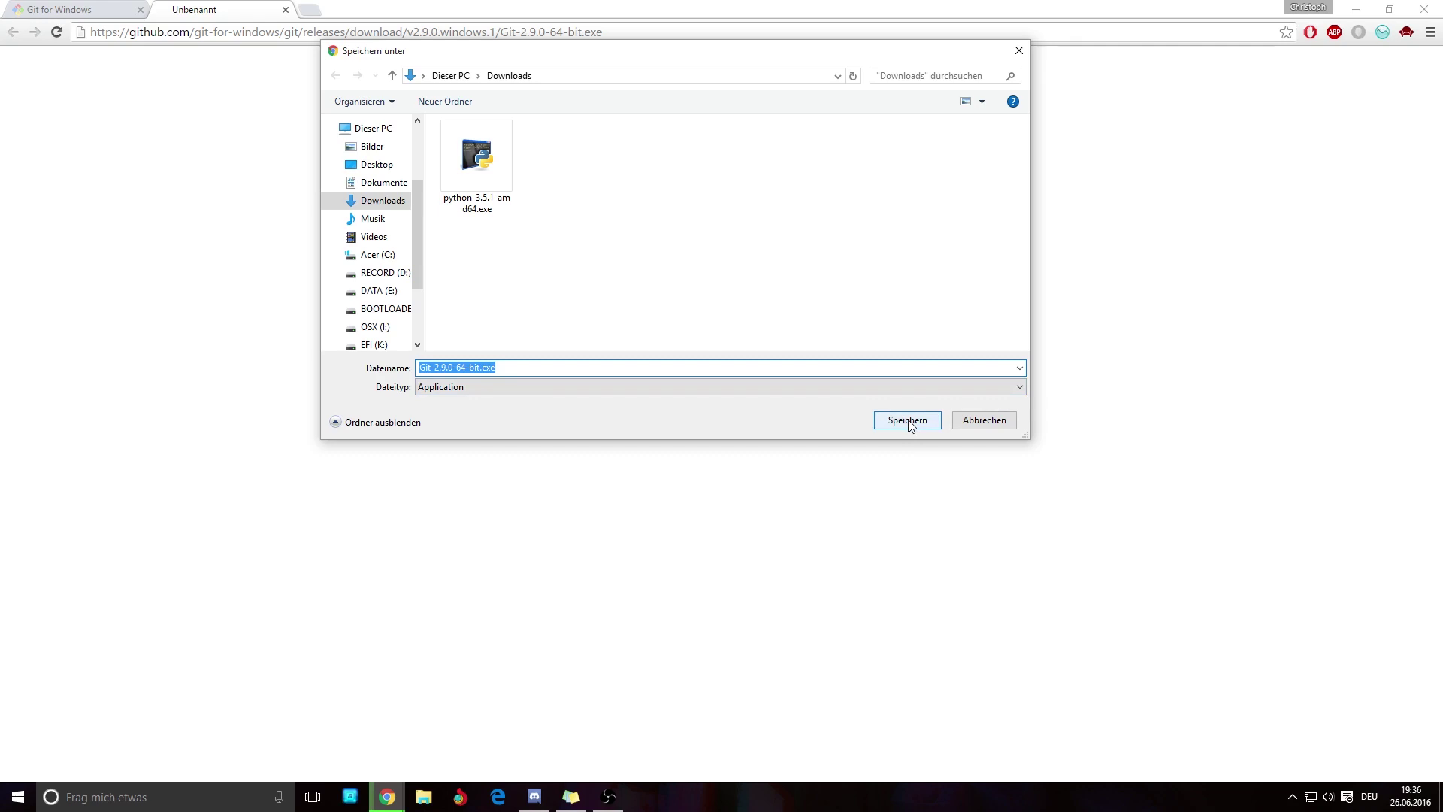
pyautogui.click(910, 422)
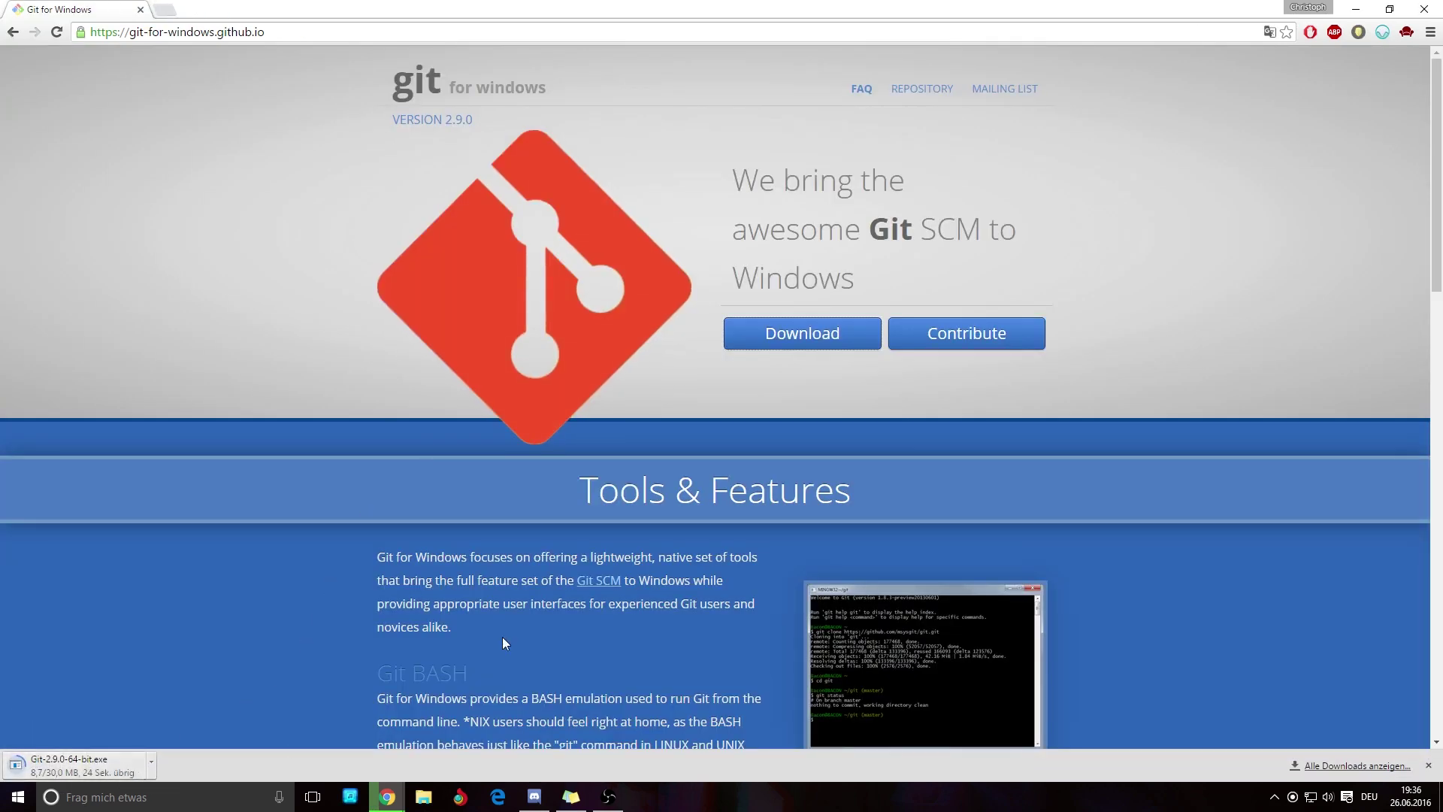
pyautogui.scroll(-11, 920, 517)
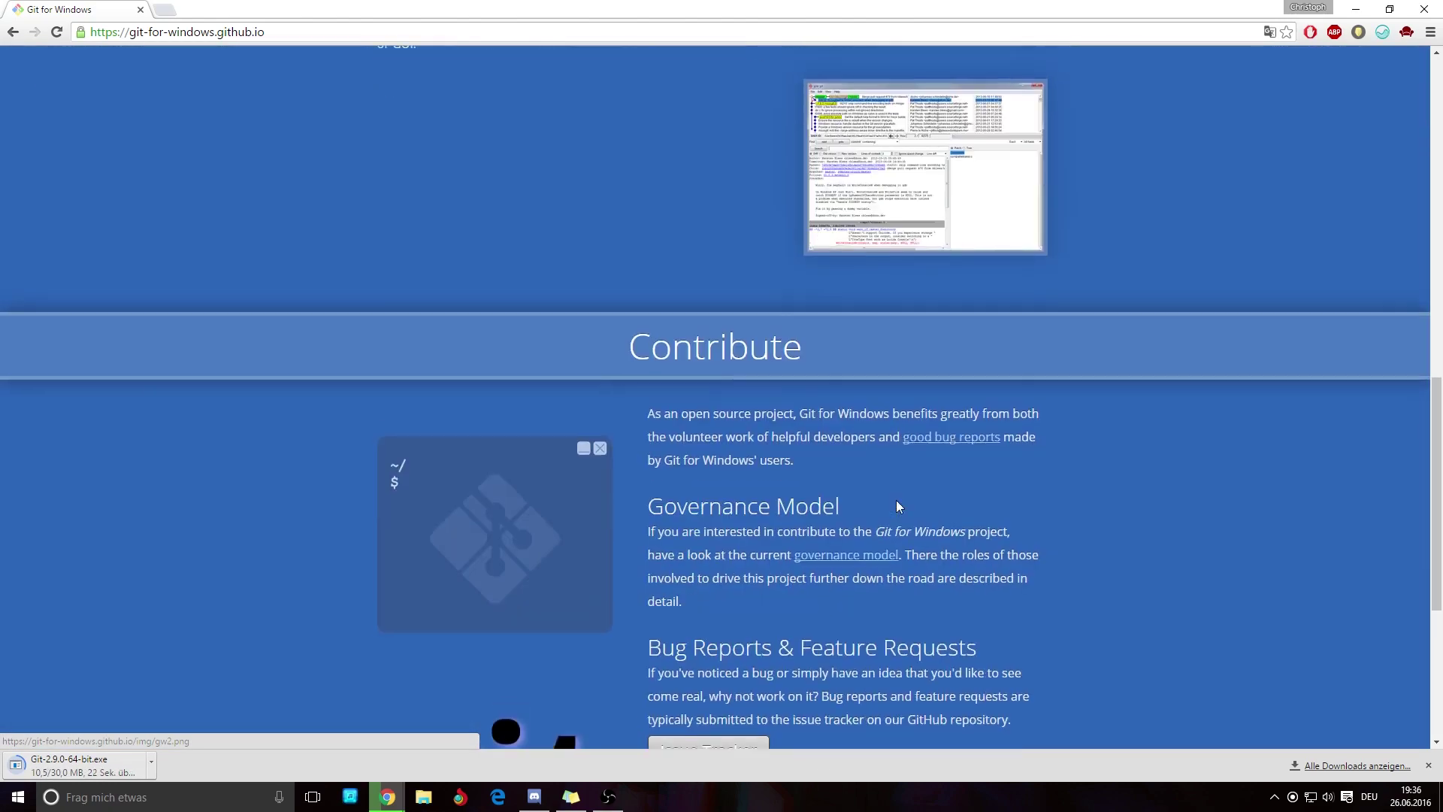
pyautogui.scroll(6, 896, 499)
pyautogui.scroll(6, 896, 503)
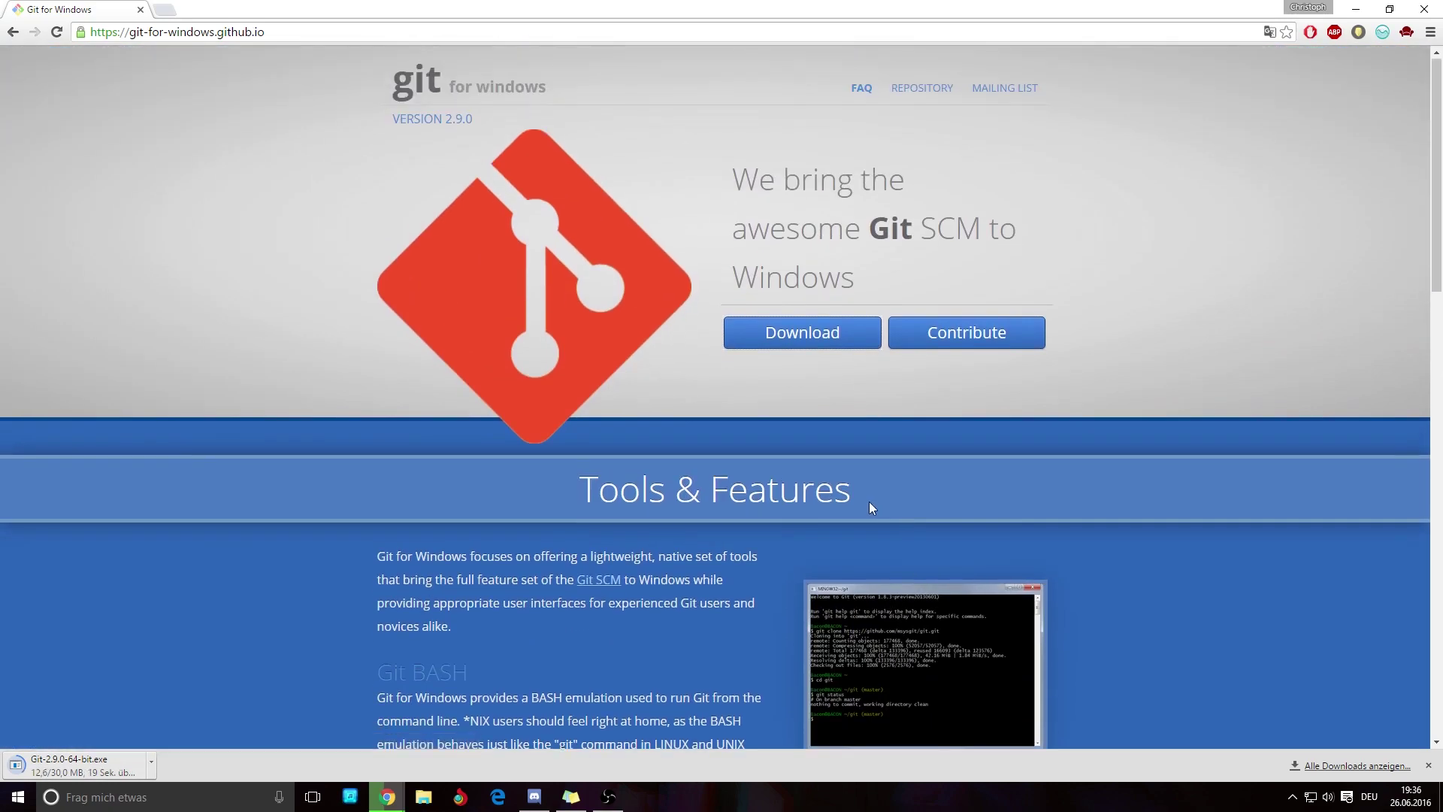
pyautogui.scroll(-7, 1119, 617)
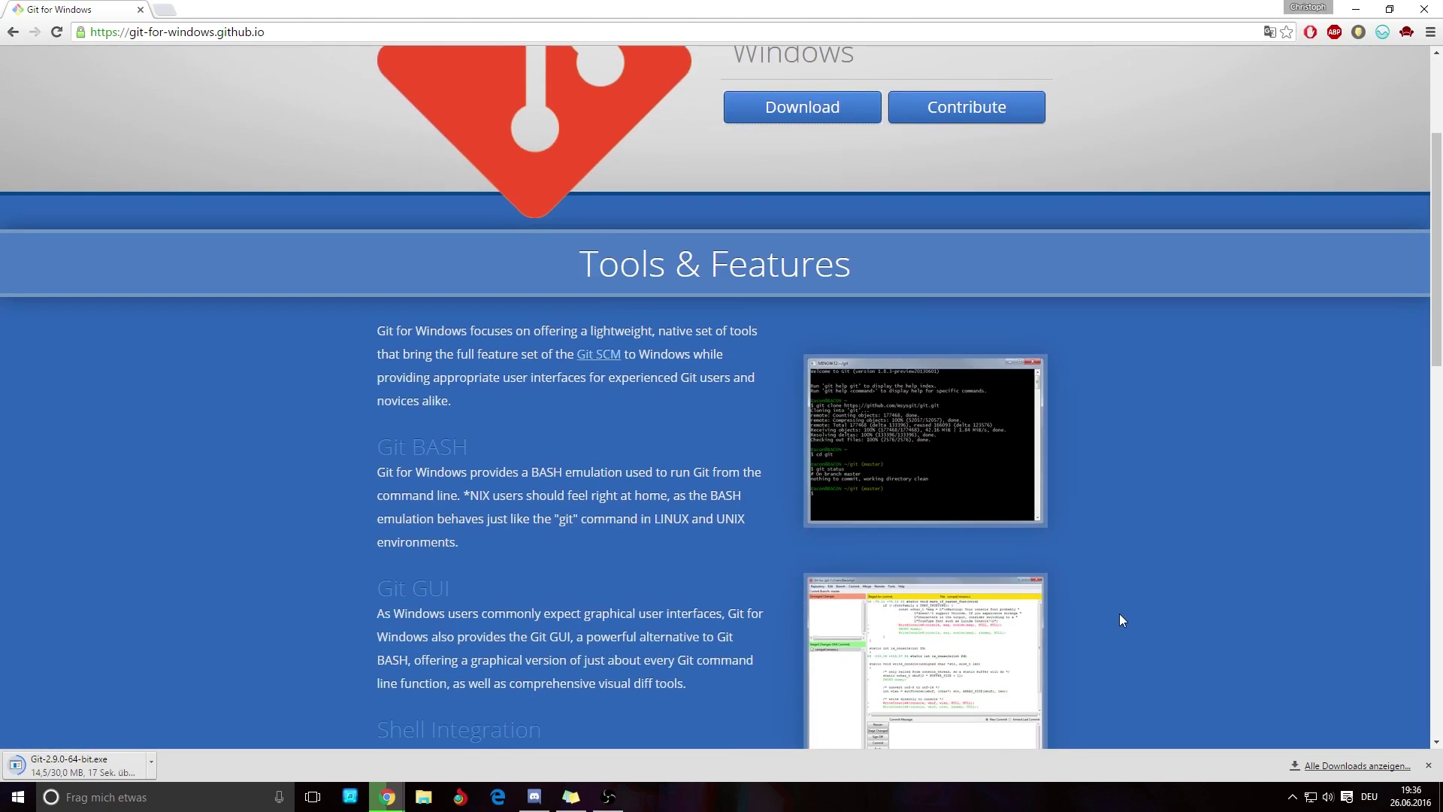
pyautogui.scroll(-3, 1120, 615)
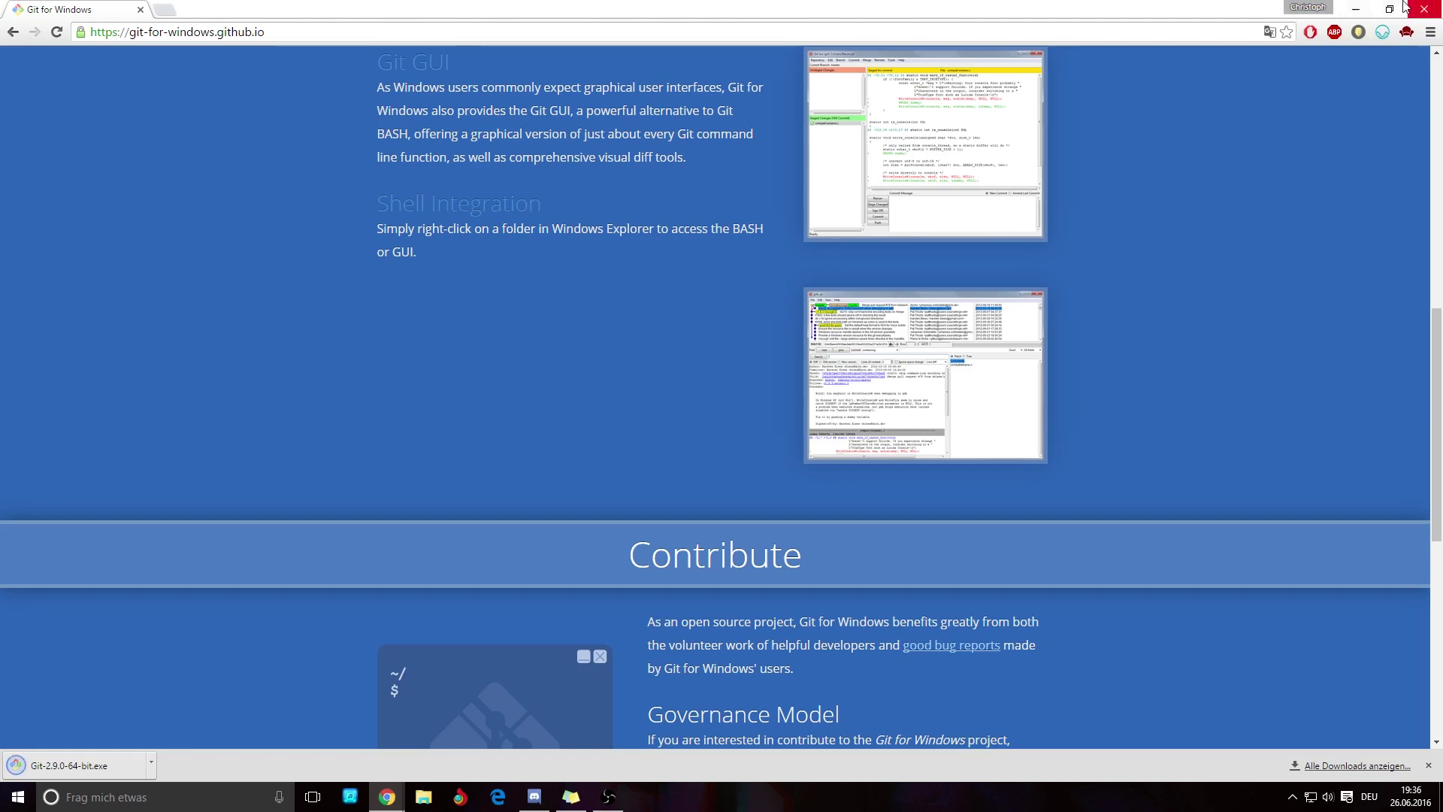
pyautogui.click(1356, 9)
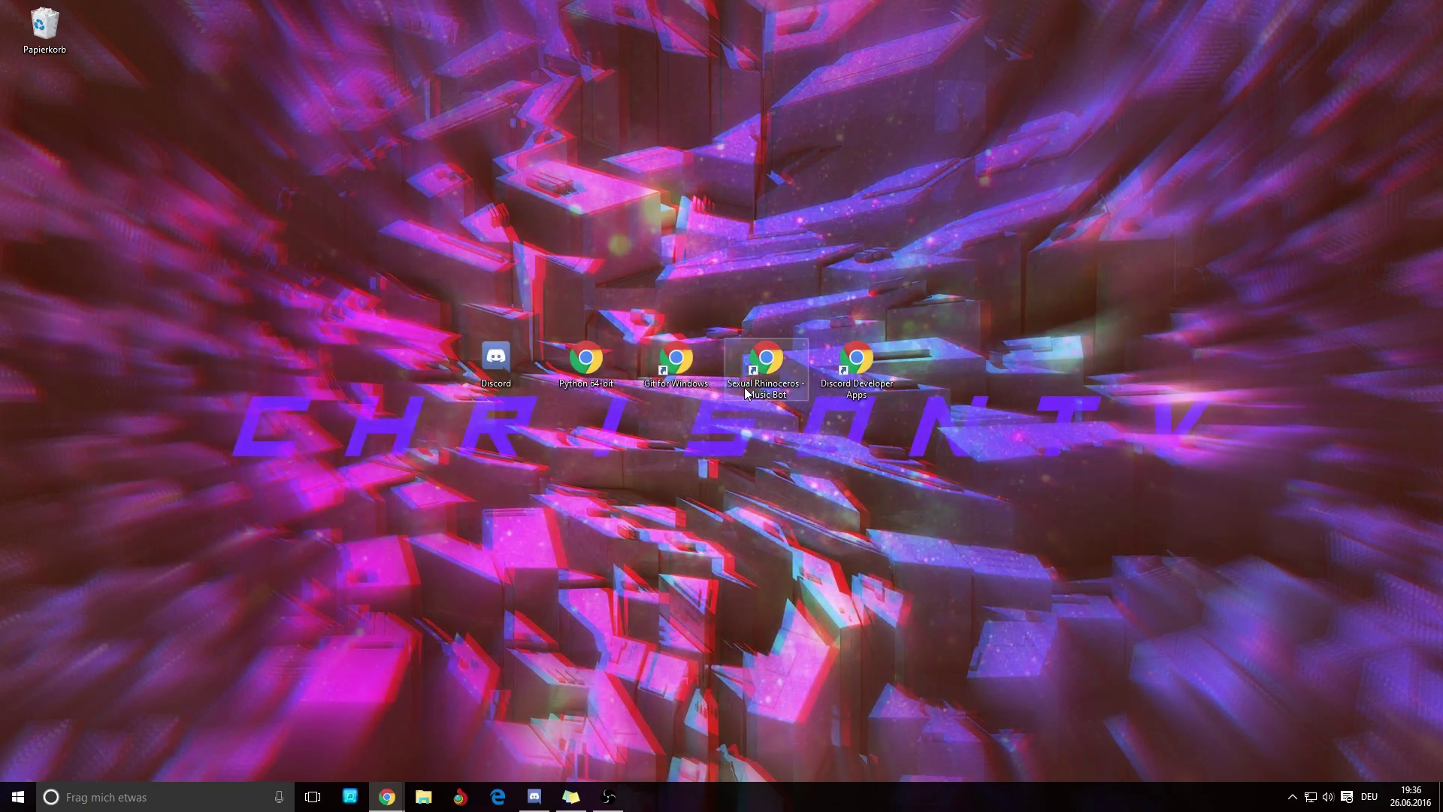
# Open the MusicBot link and get past the ad-blocker warning and ad to the repository
pyautogui.doubleClick(801, 395)
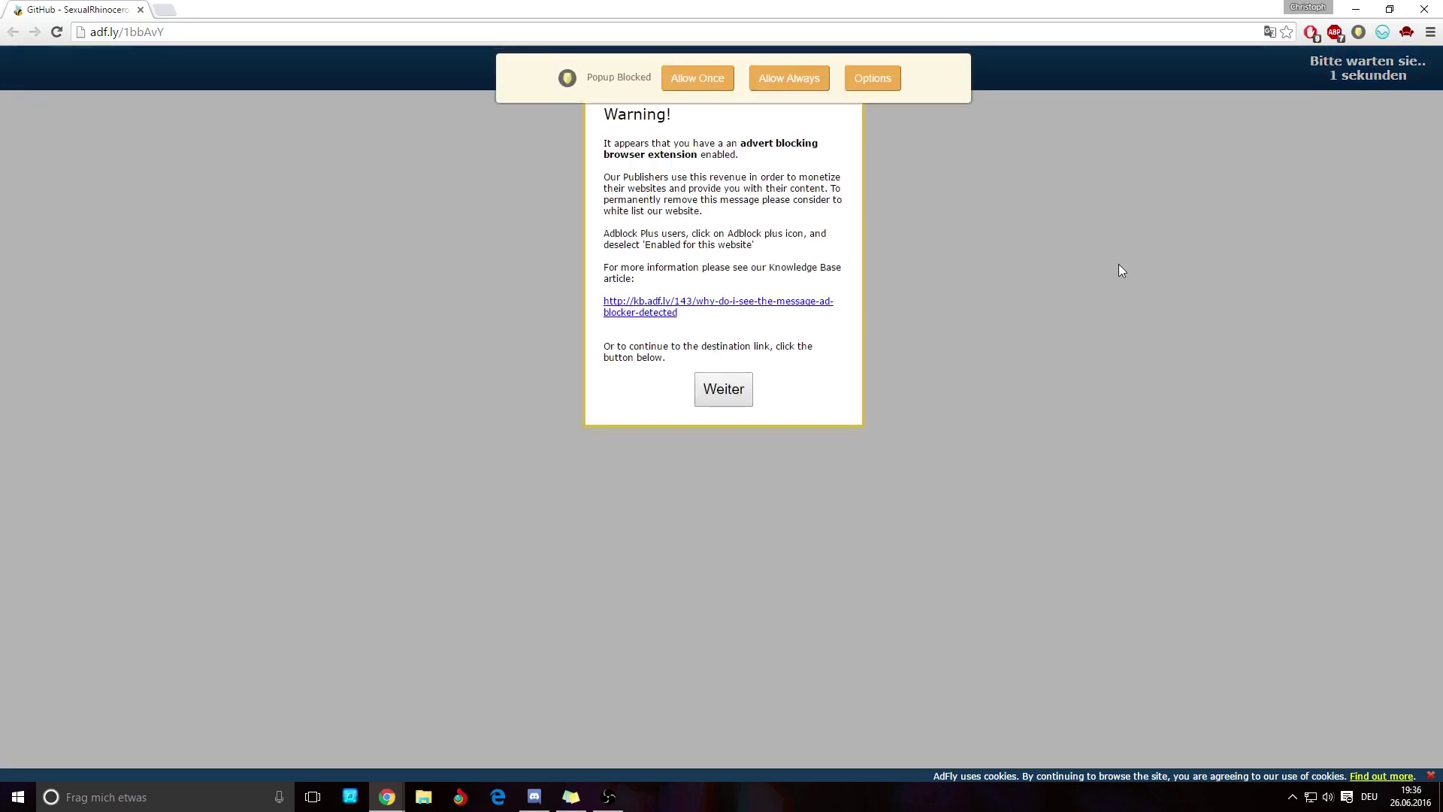
pyautogui.click(723, 391)
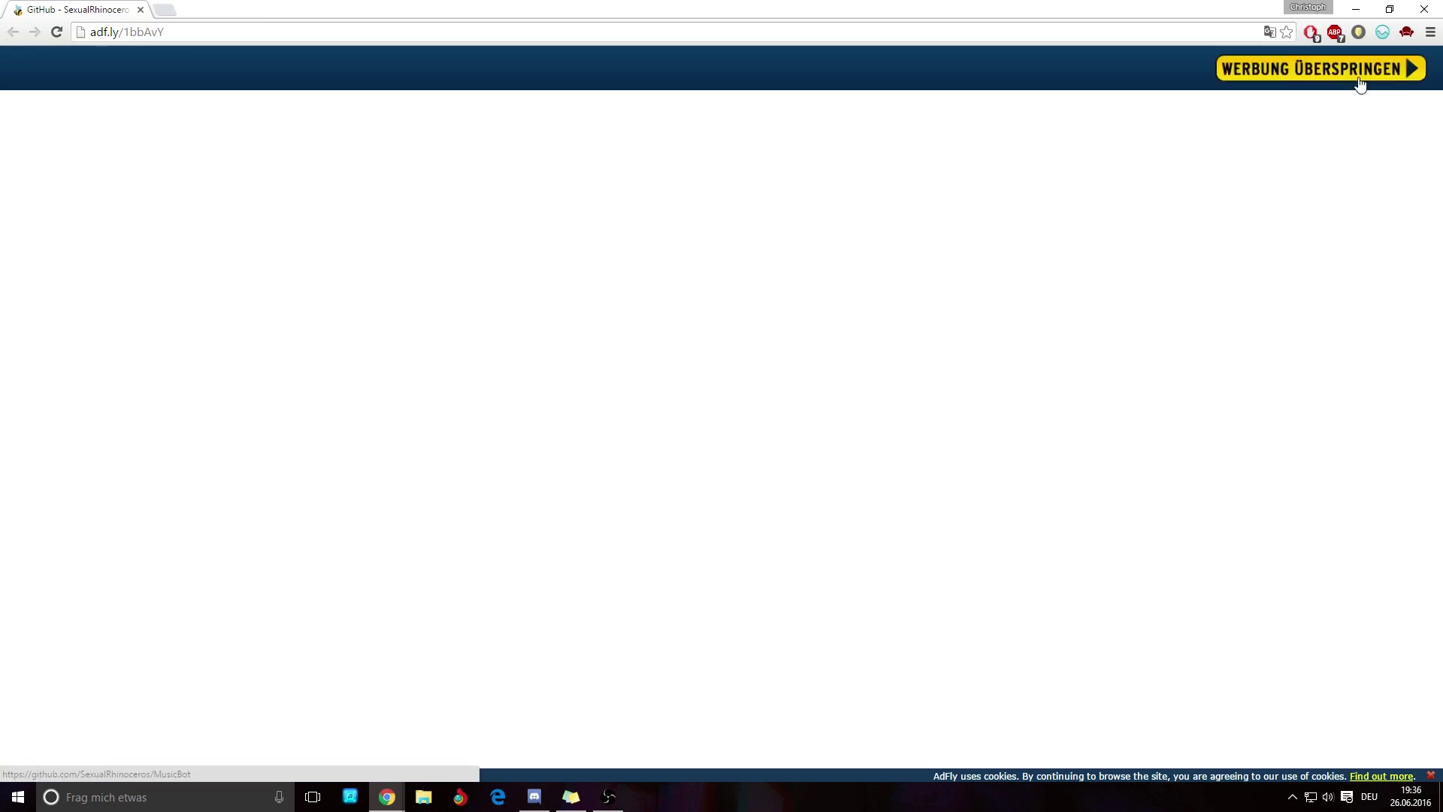
pyautogui.click(1358, 75)
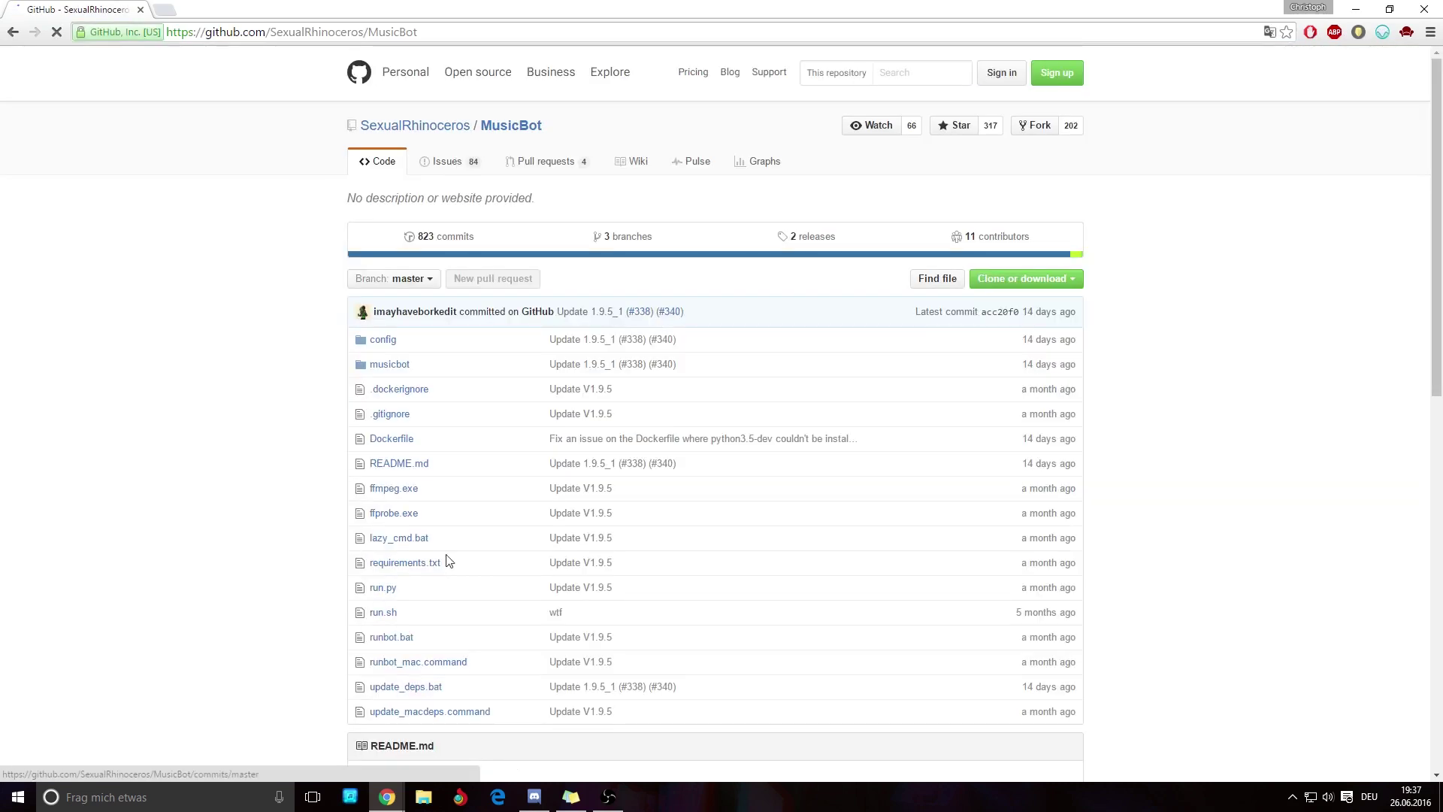
pyautogui.scroll(-5, 577, 662)
pyautogui.scroll(5, 576, 661)
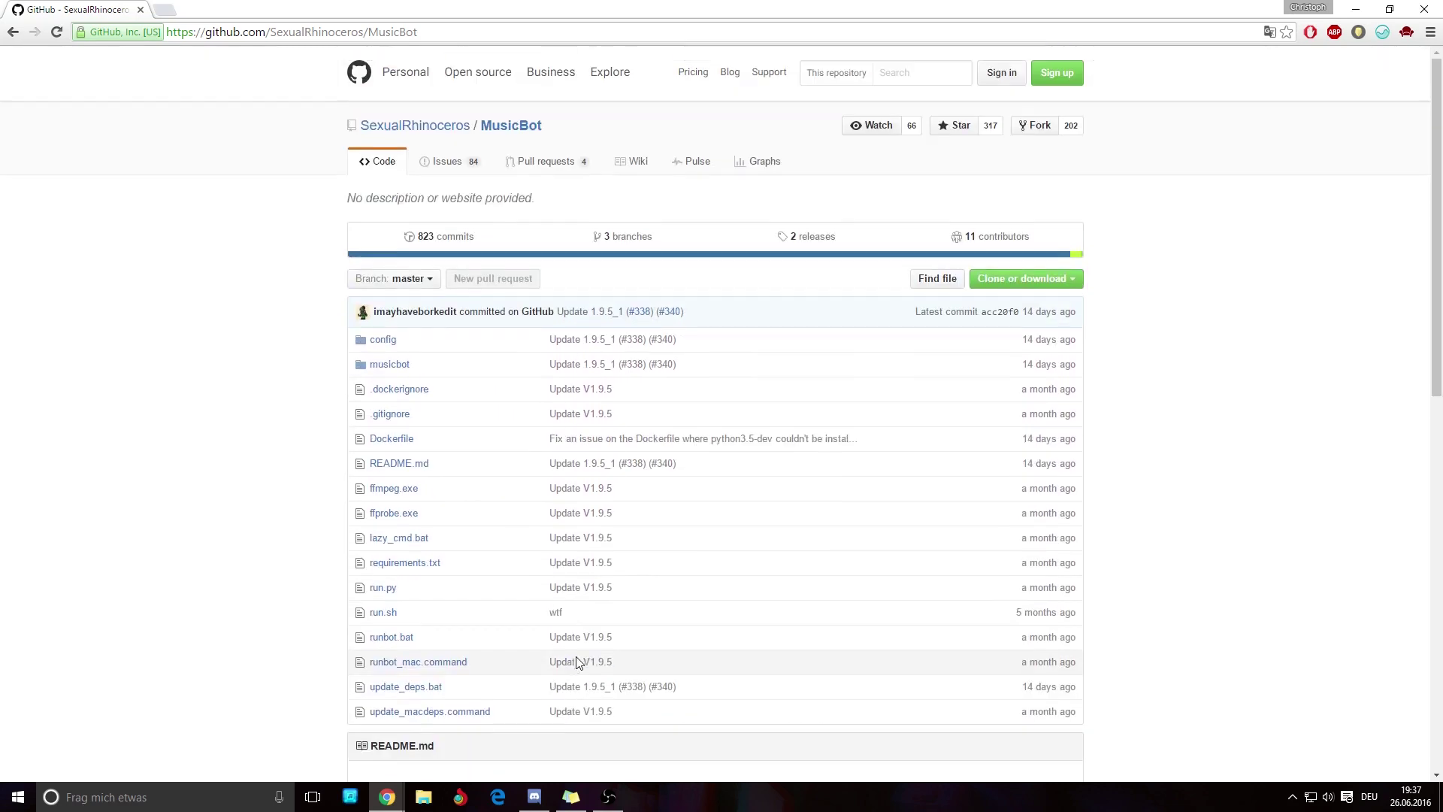
pyautogui.scroll(-10, 577, 661)
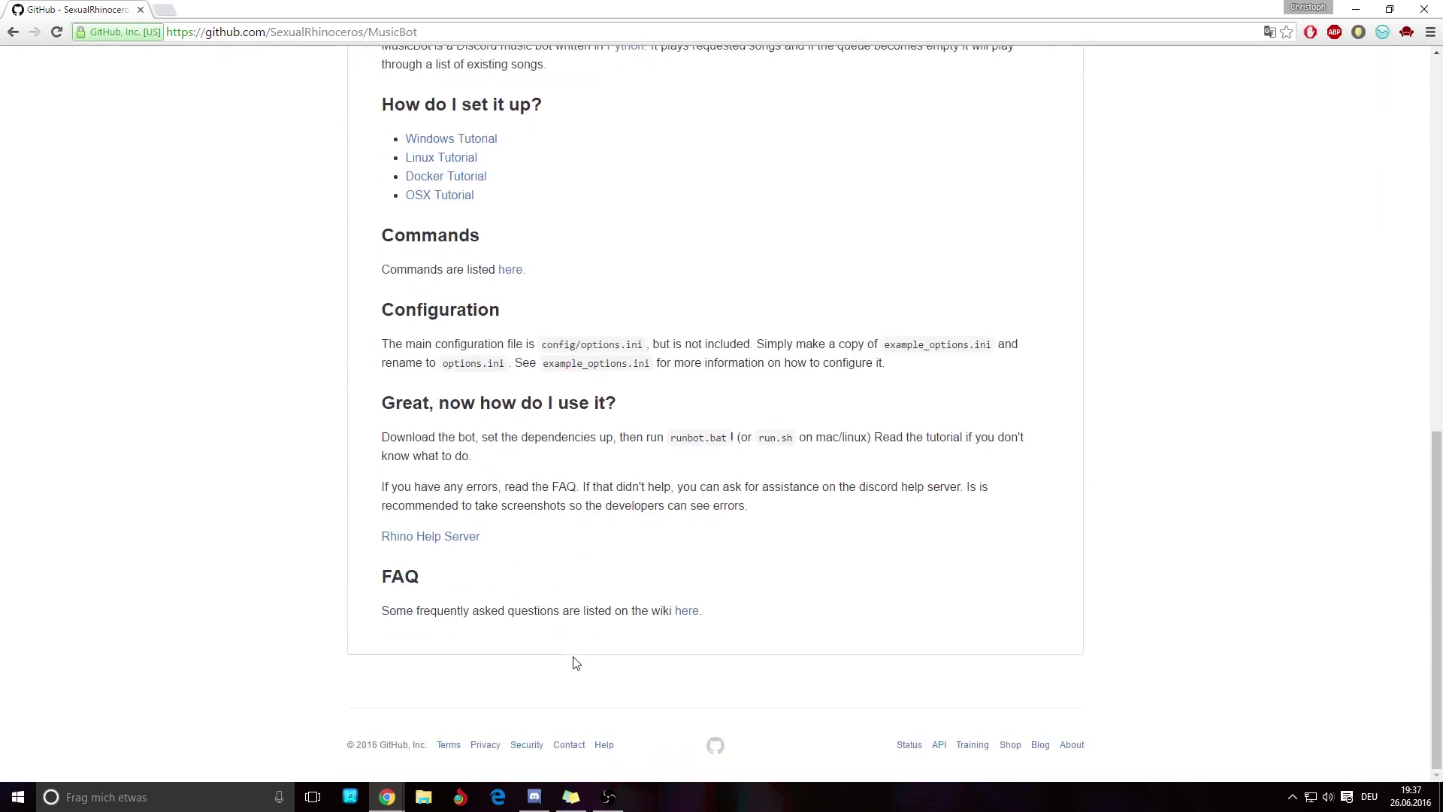
pyautogui.scroll(10, 577, 662)
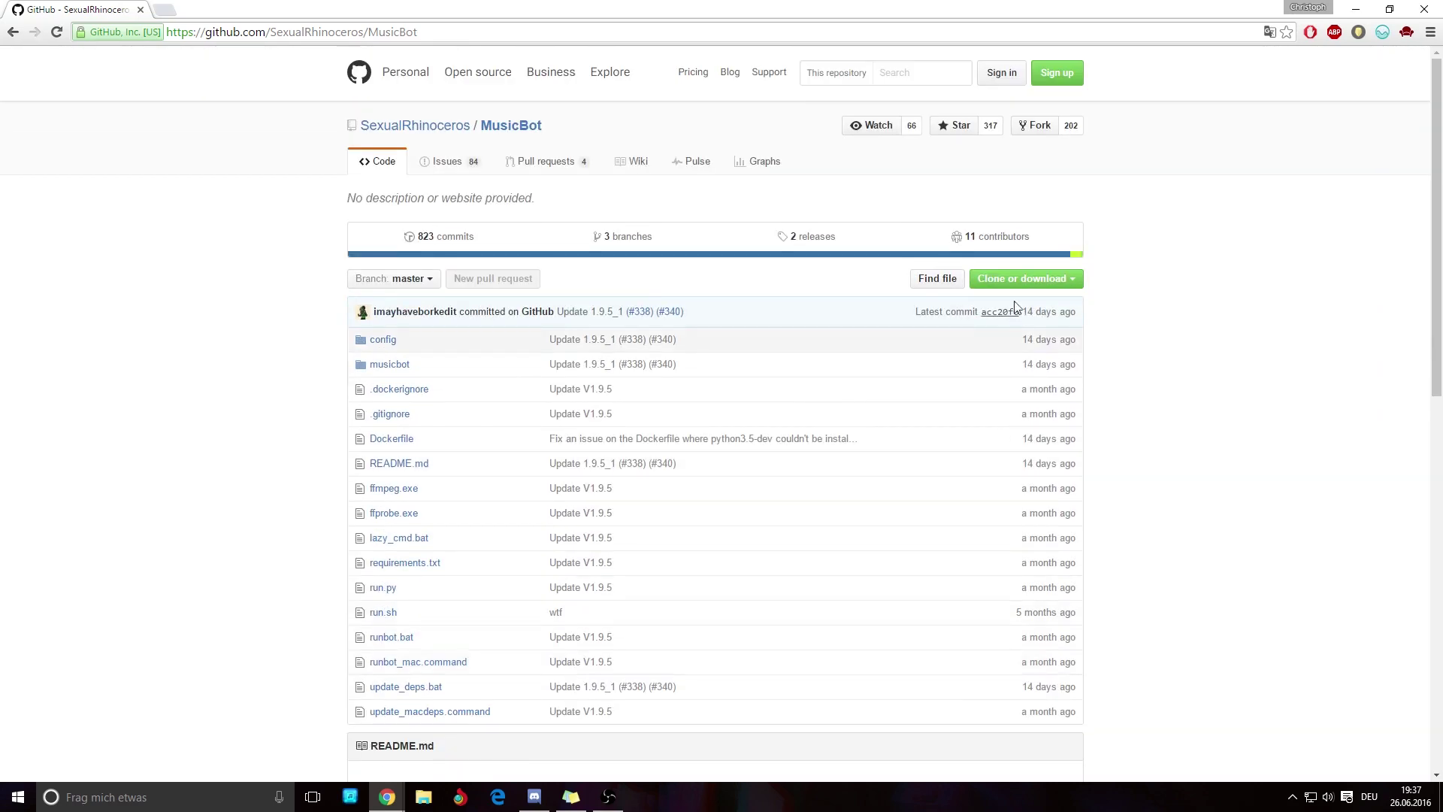
# Download the repository as MusicBot-master.zip into Downloads, then minimize Chrome
pyautogui.click(1075, 281)
pyautogui.click(871, 347)
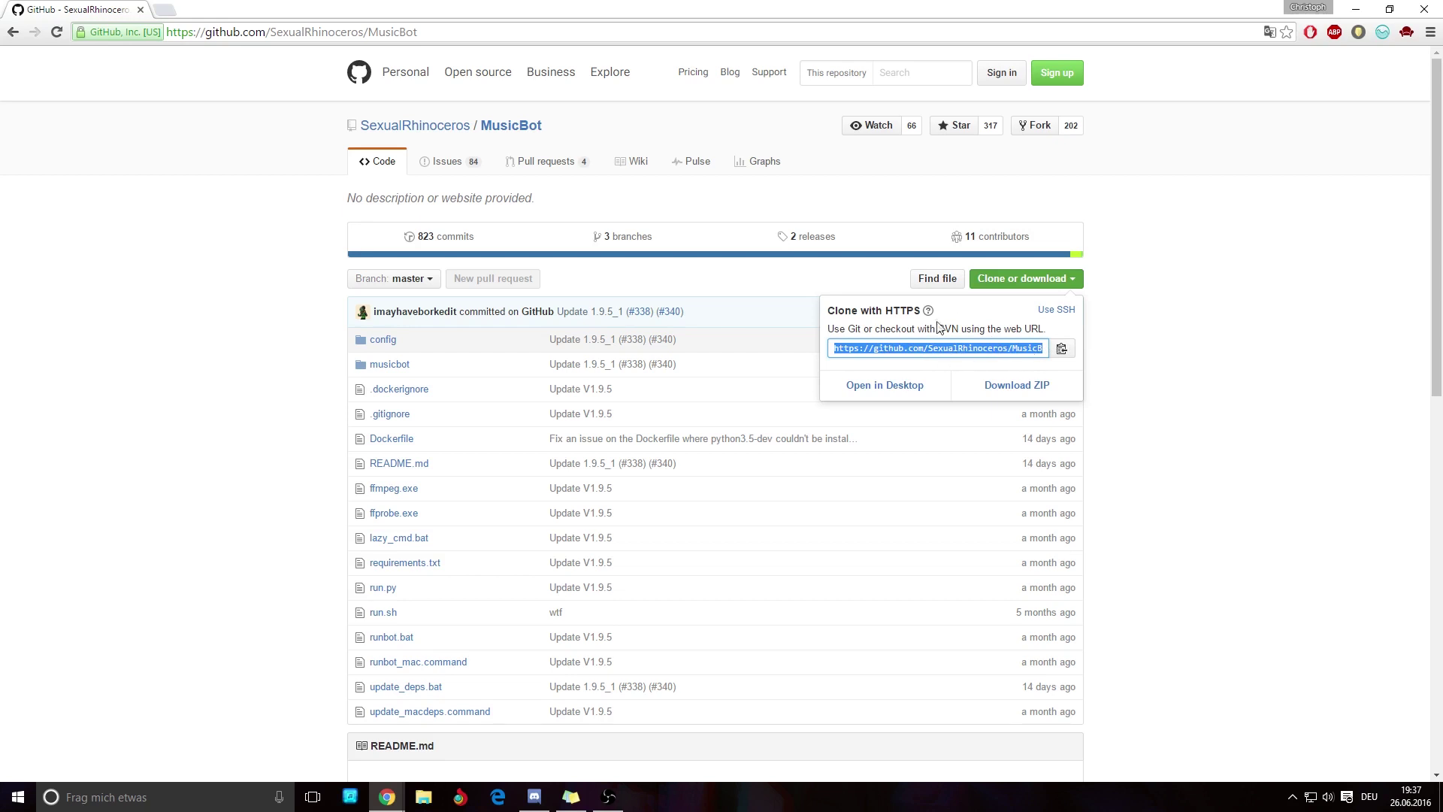
pyautogui.click(992, 388)
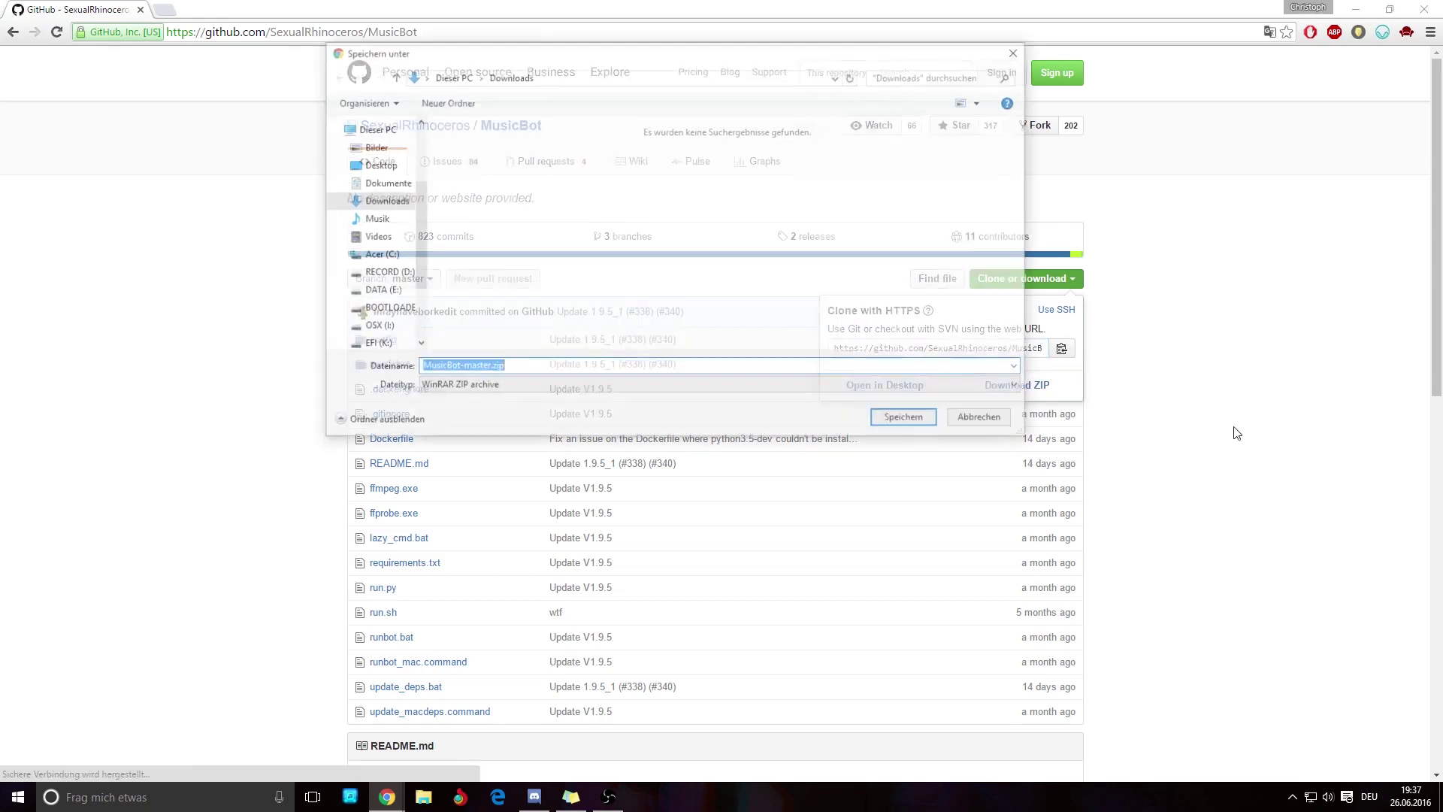
pyautogui.click(907, 420)
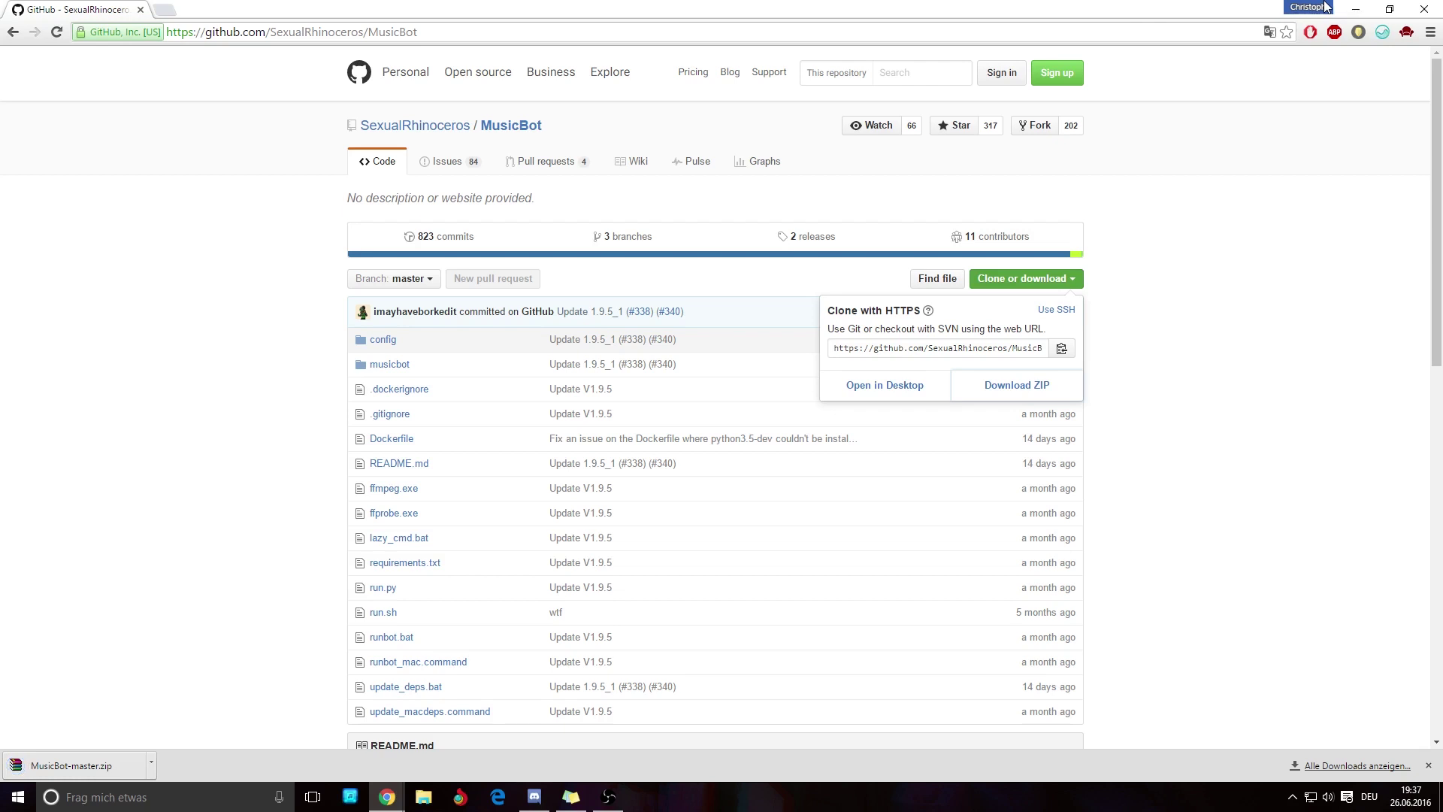
pyautogui.click(1357, 8)
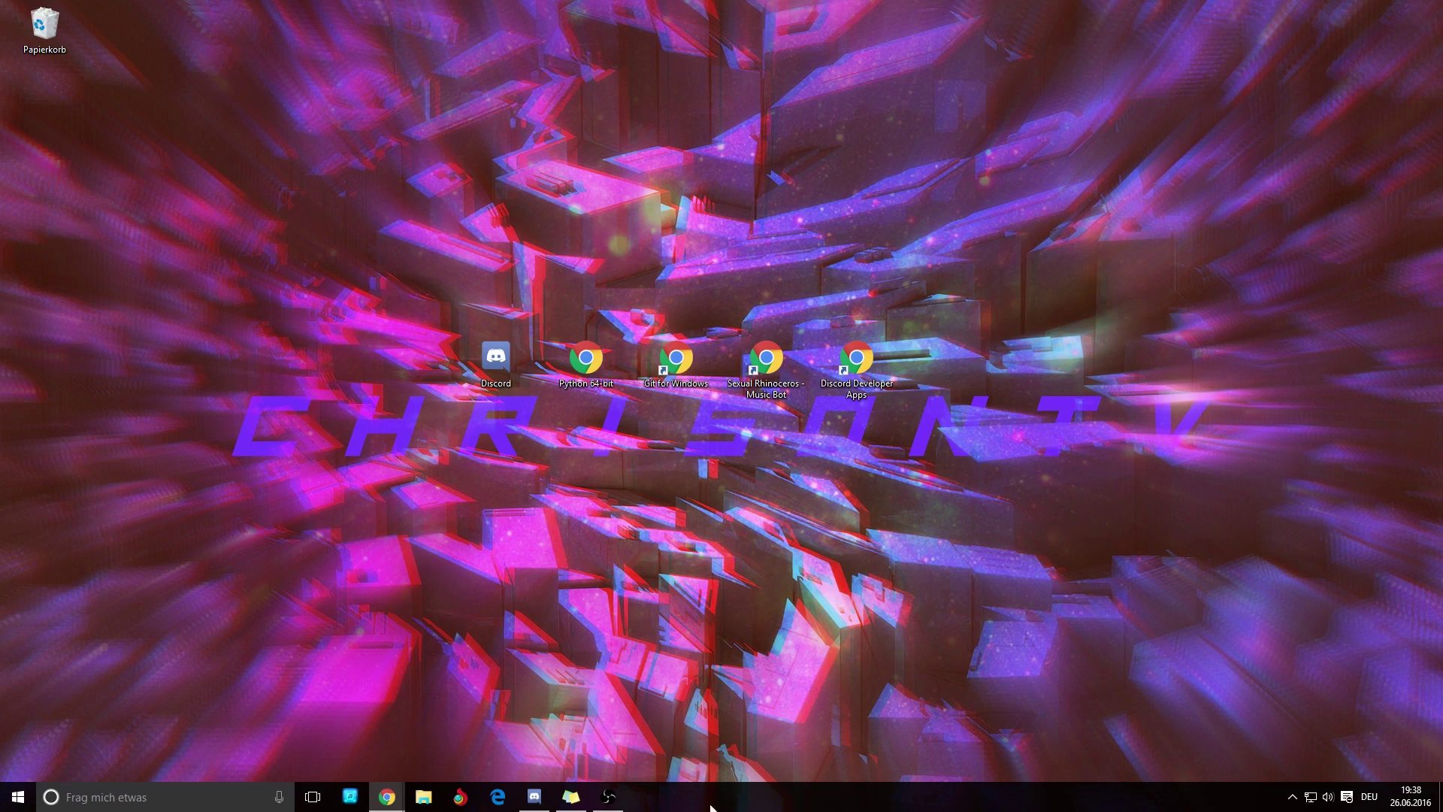
# Run python-3.5.1-amd64.exe from Downloads and install Python 3.5.1 with 'Add Python 3.5 to PATH' ticked
pyautogui.click(424, 797)
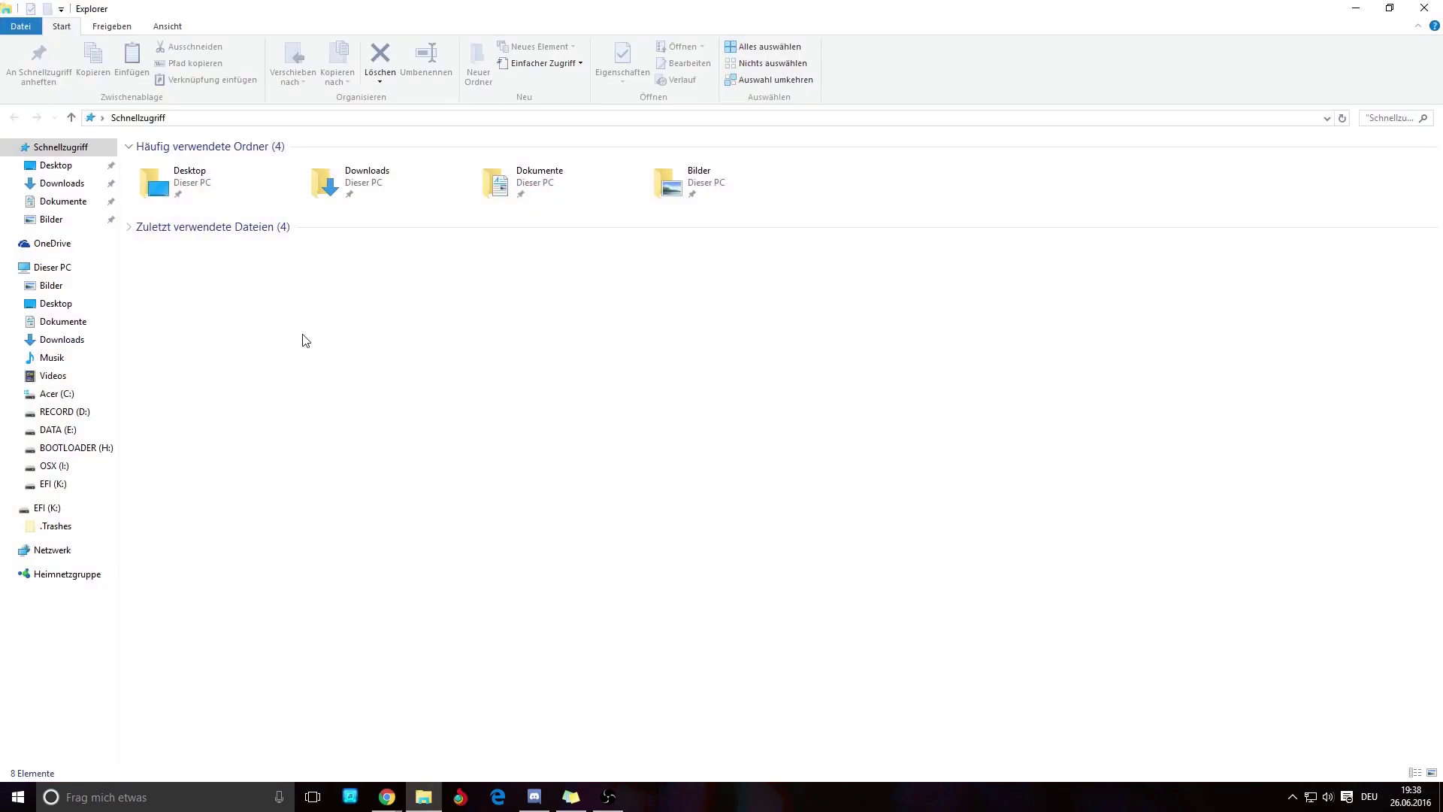
pyautogui.click(81, 183)
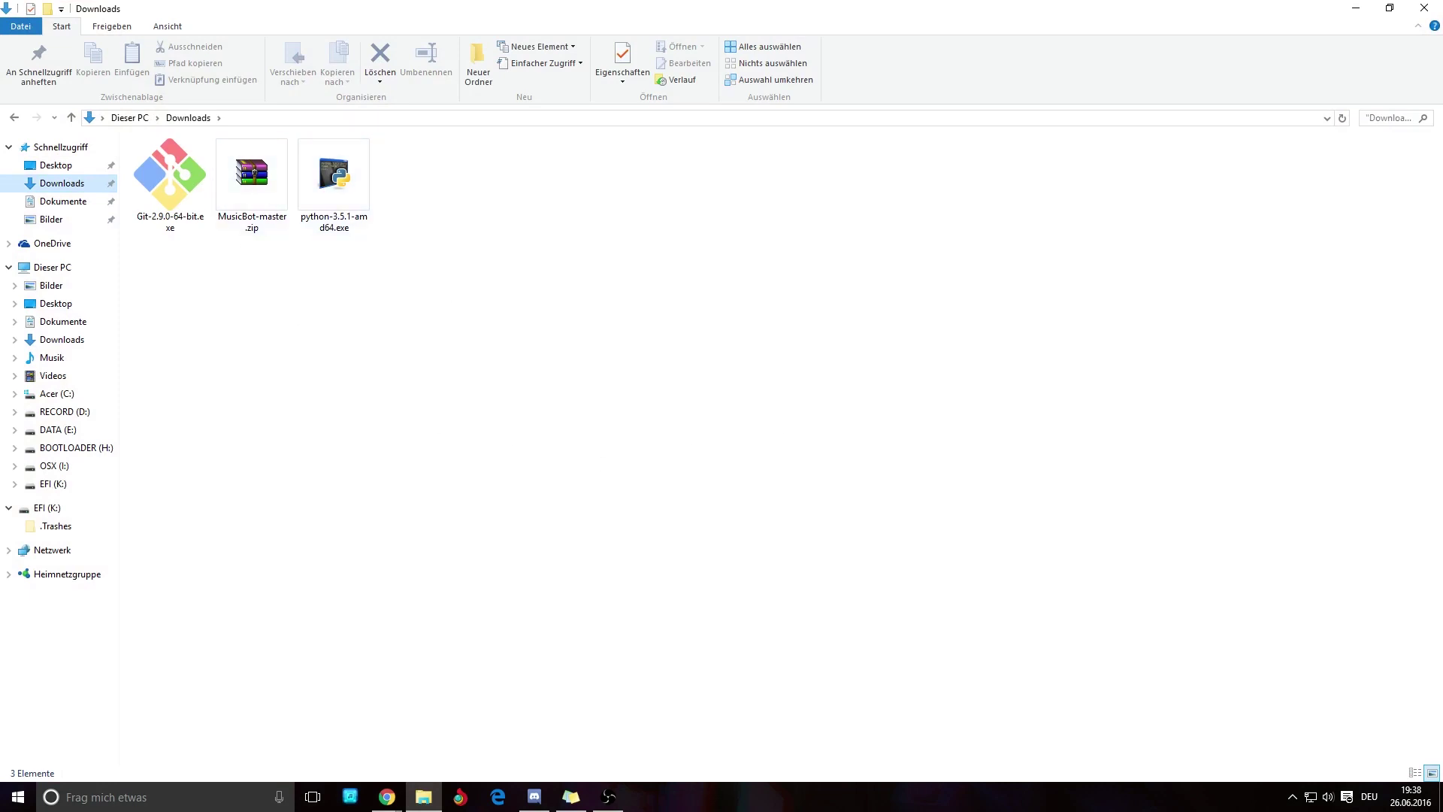
pyautogui.doubleClick(334, 181)
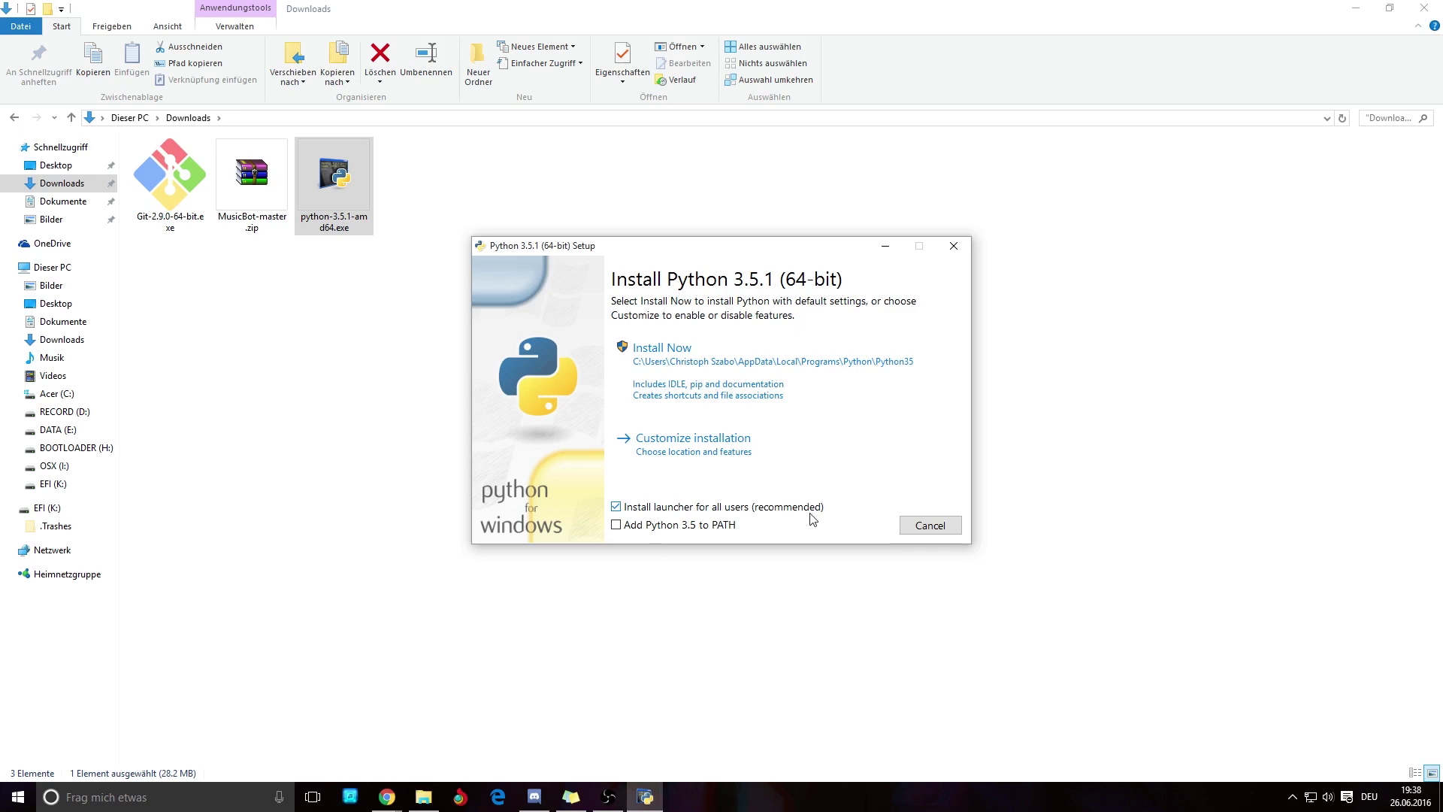
pyautogui.click(617, 526)
pyautogui.click(791, 358)
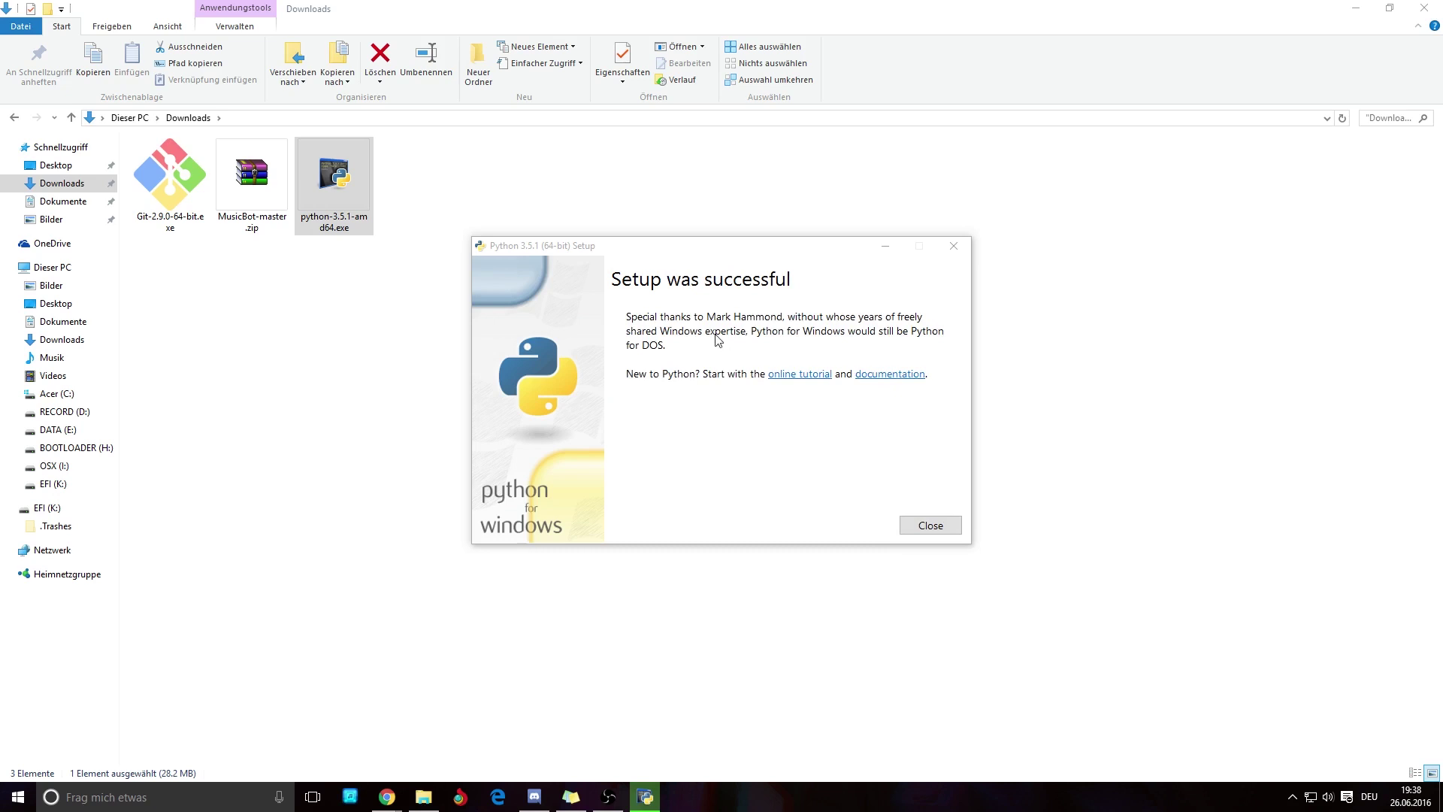
pyautogui.click(921, 528)
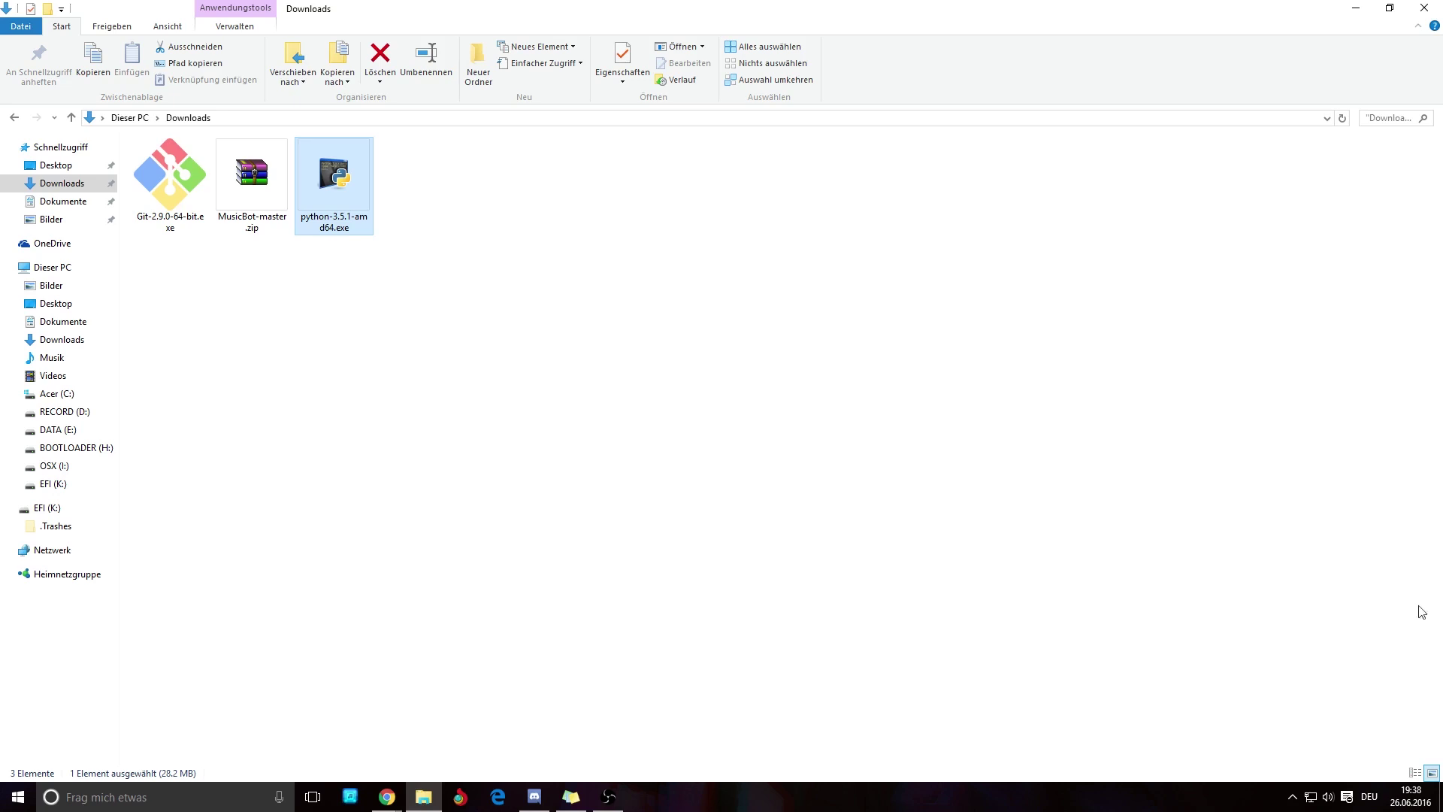
# Install Git 2.9.0 using default options, Command Prompt access, and no Git Credential Manager
pyautogui.doubleClick(169, 184)
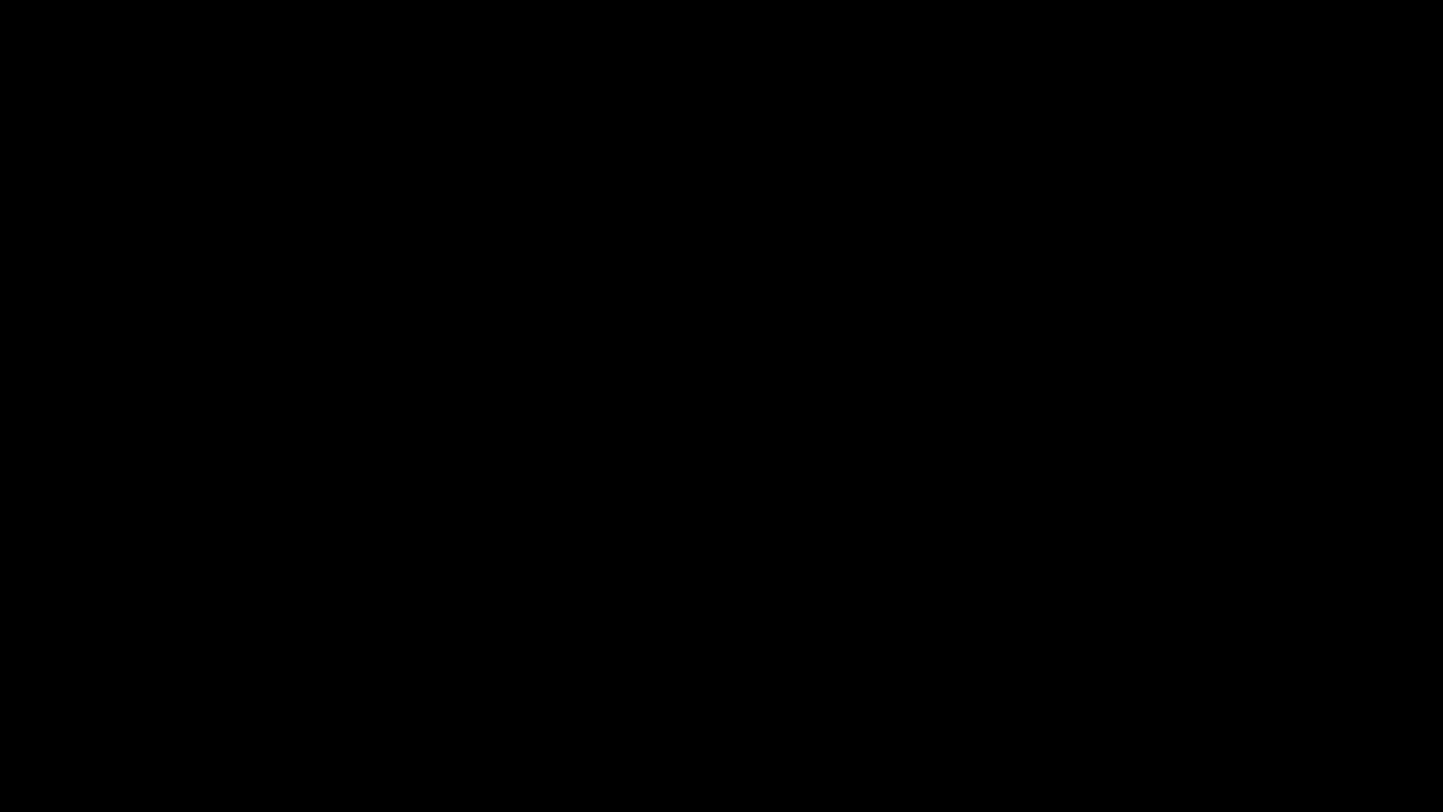
pyautogui.click(766, 446)
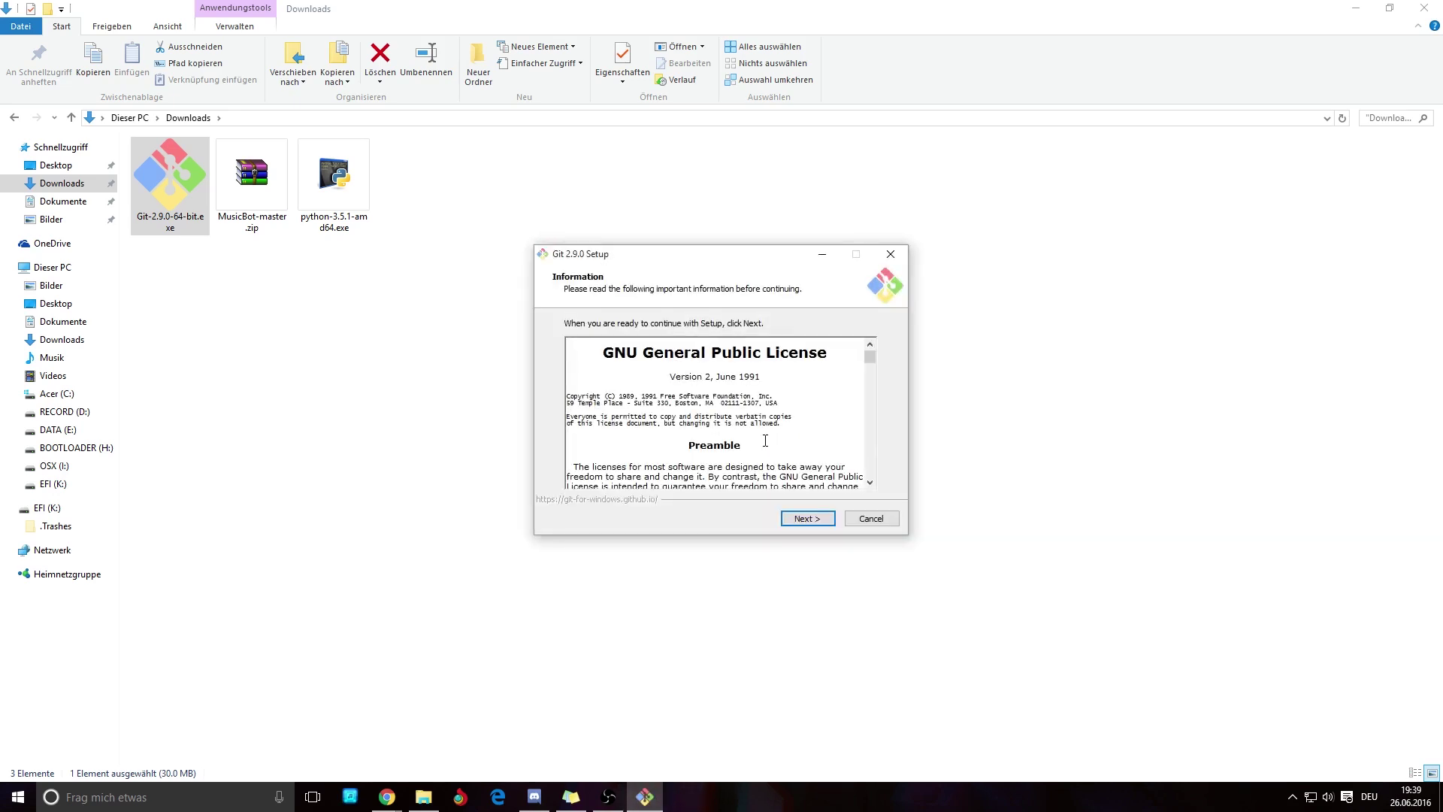
pyautogui.click(802, 520)
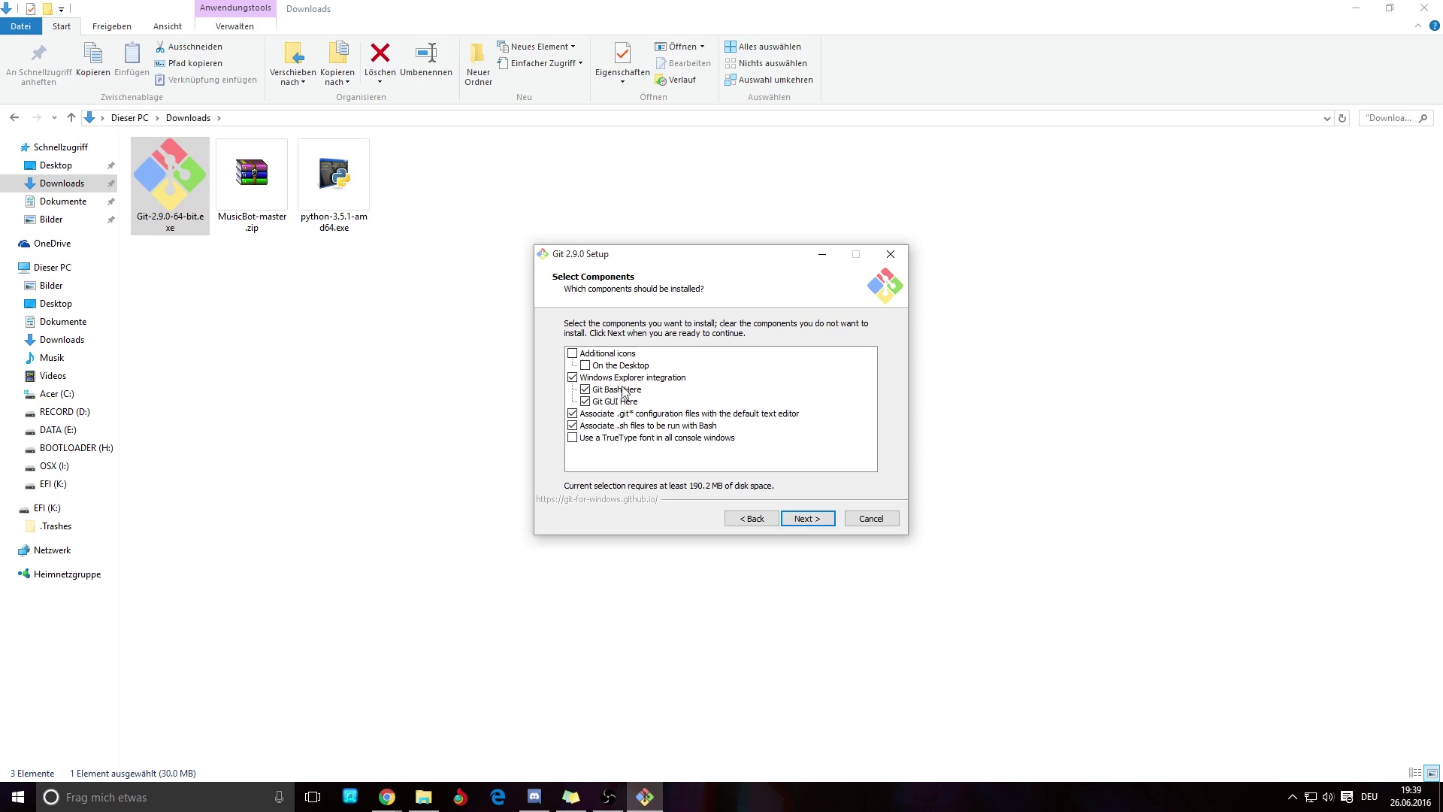
pyautogui.click(808, 521)
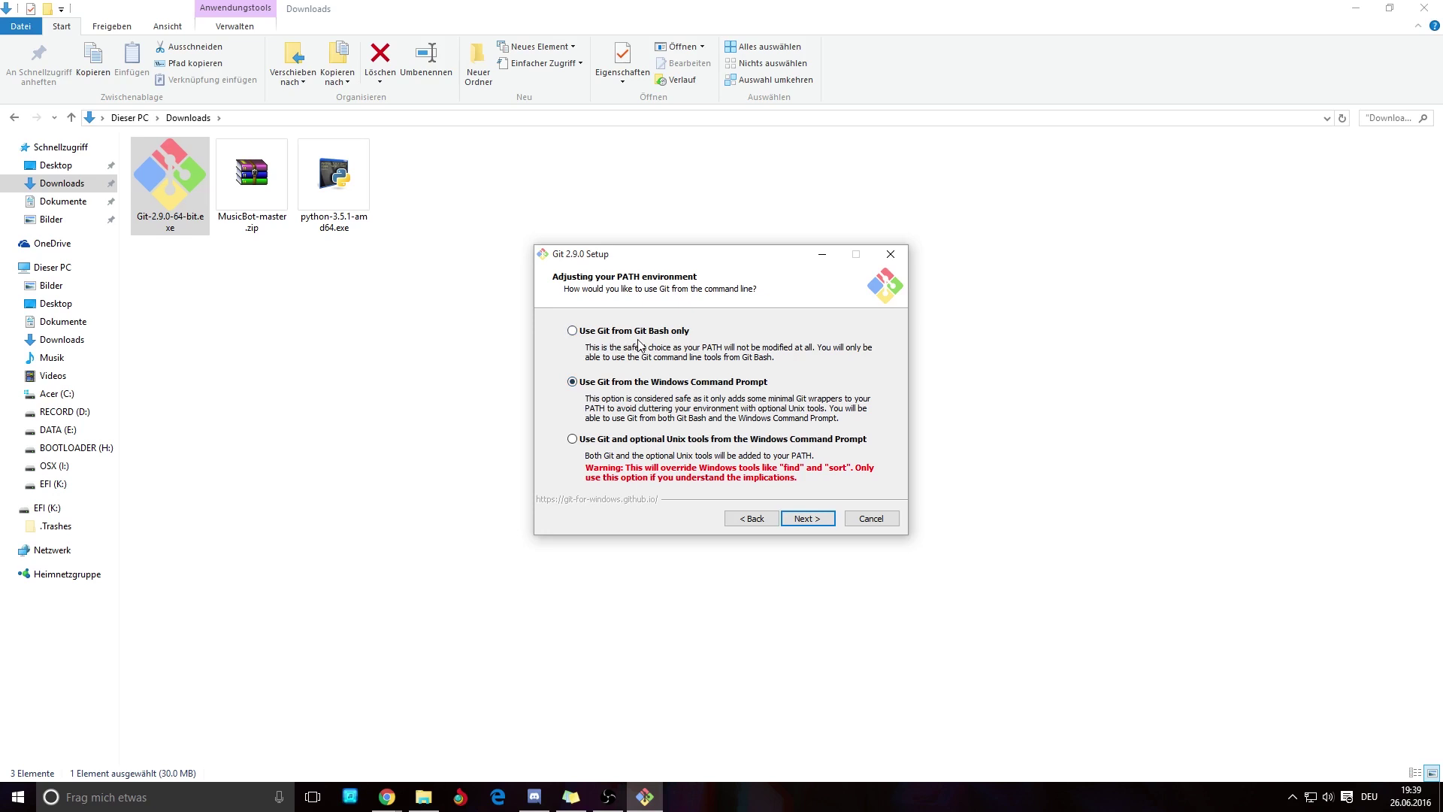
pyautogui.click(806, 519)
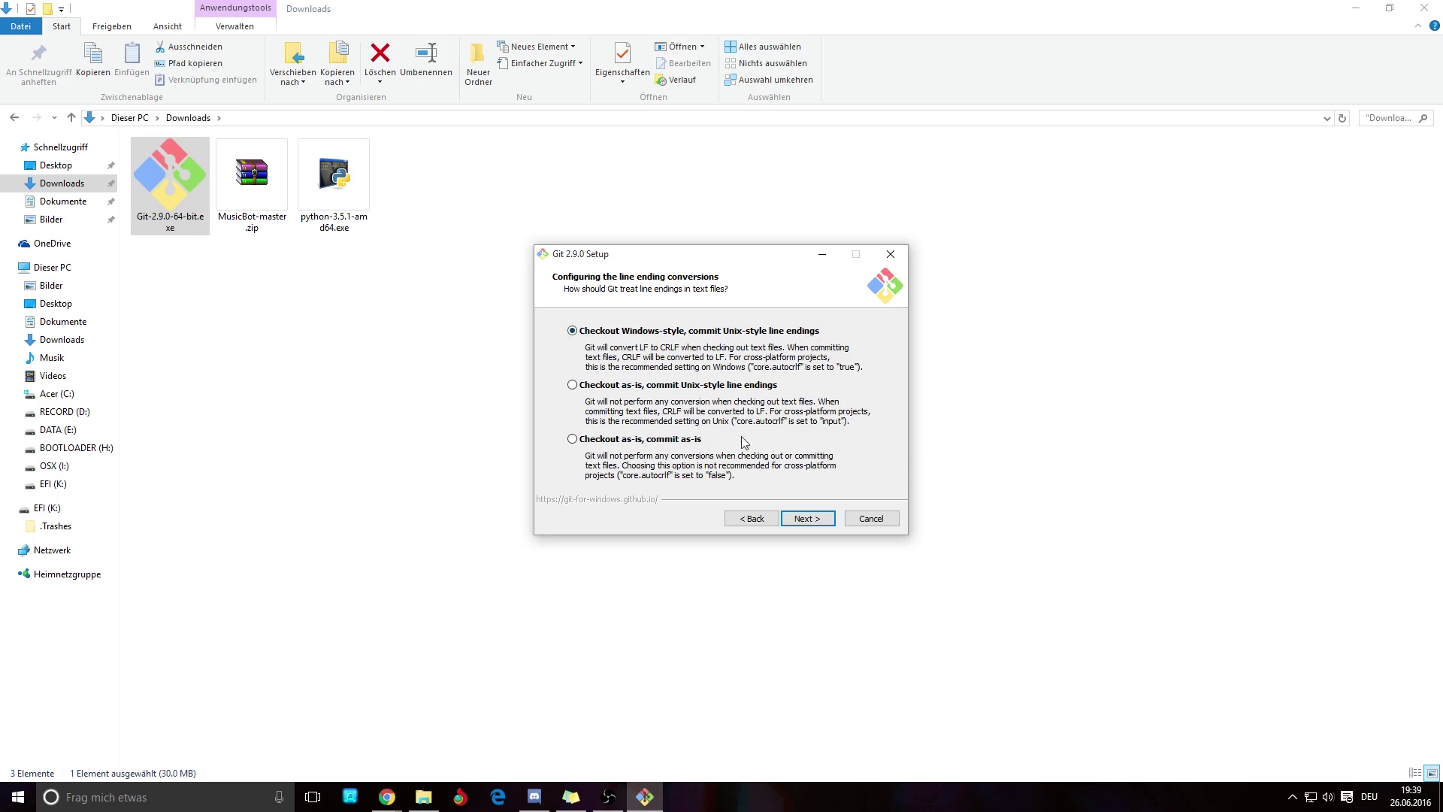
pyautogui.click(808, 519)
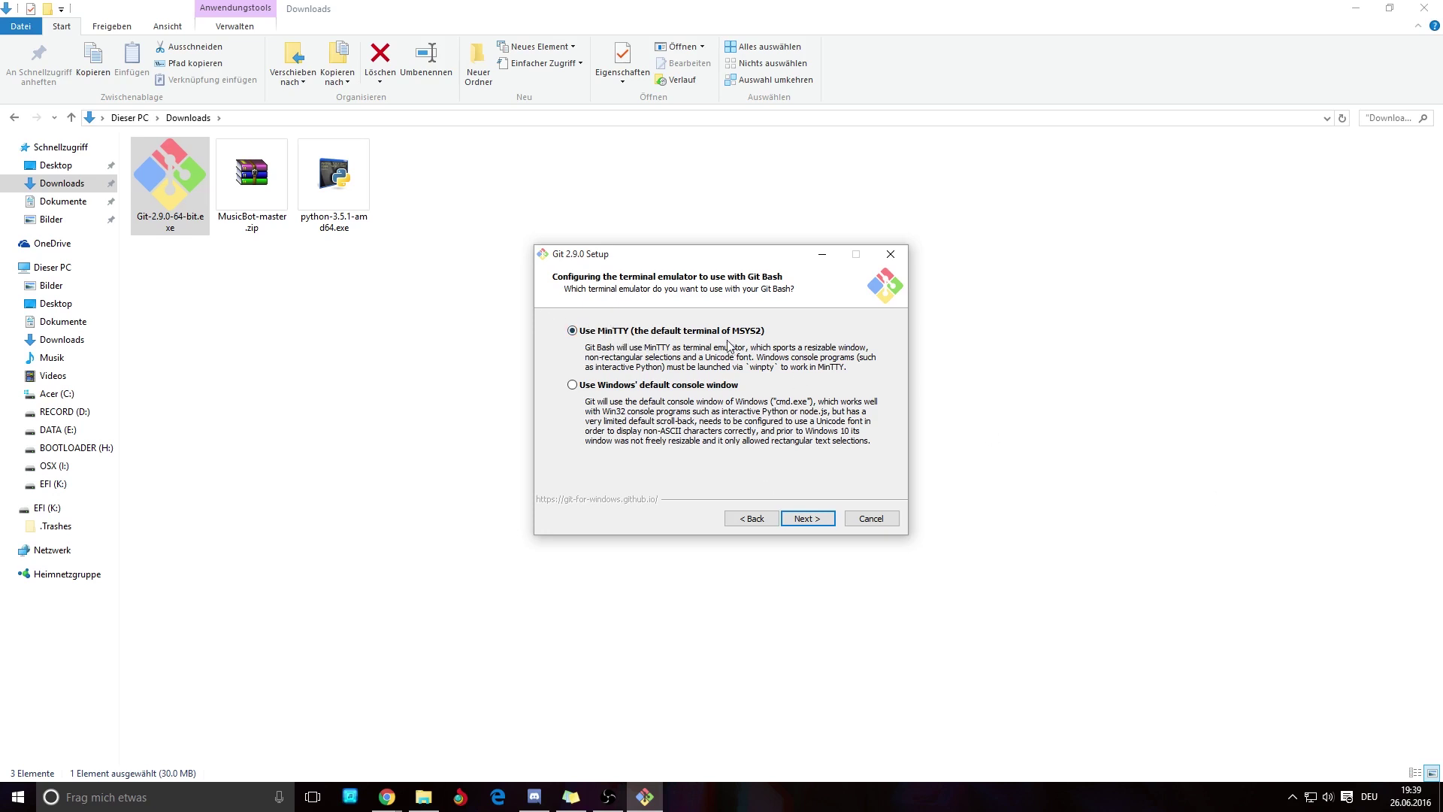
pyautogui.click(803, 522)
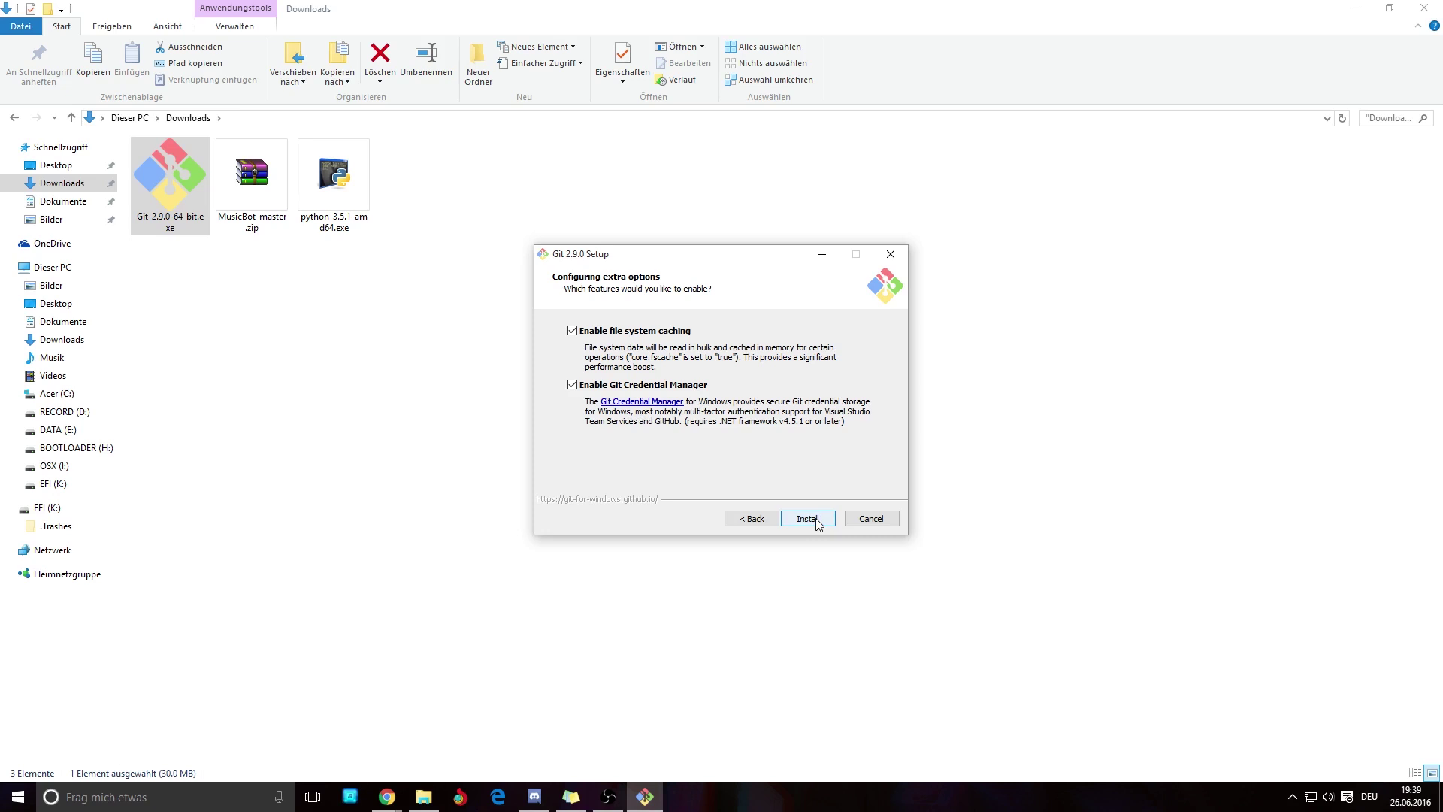
pyautogui.click(573, 386)
pyautogui.click(808, 519)
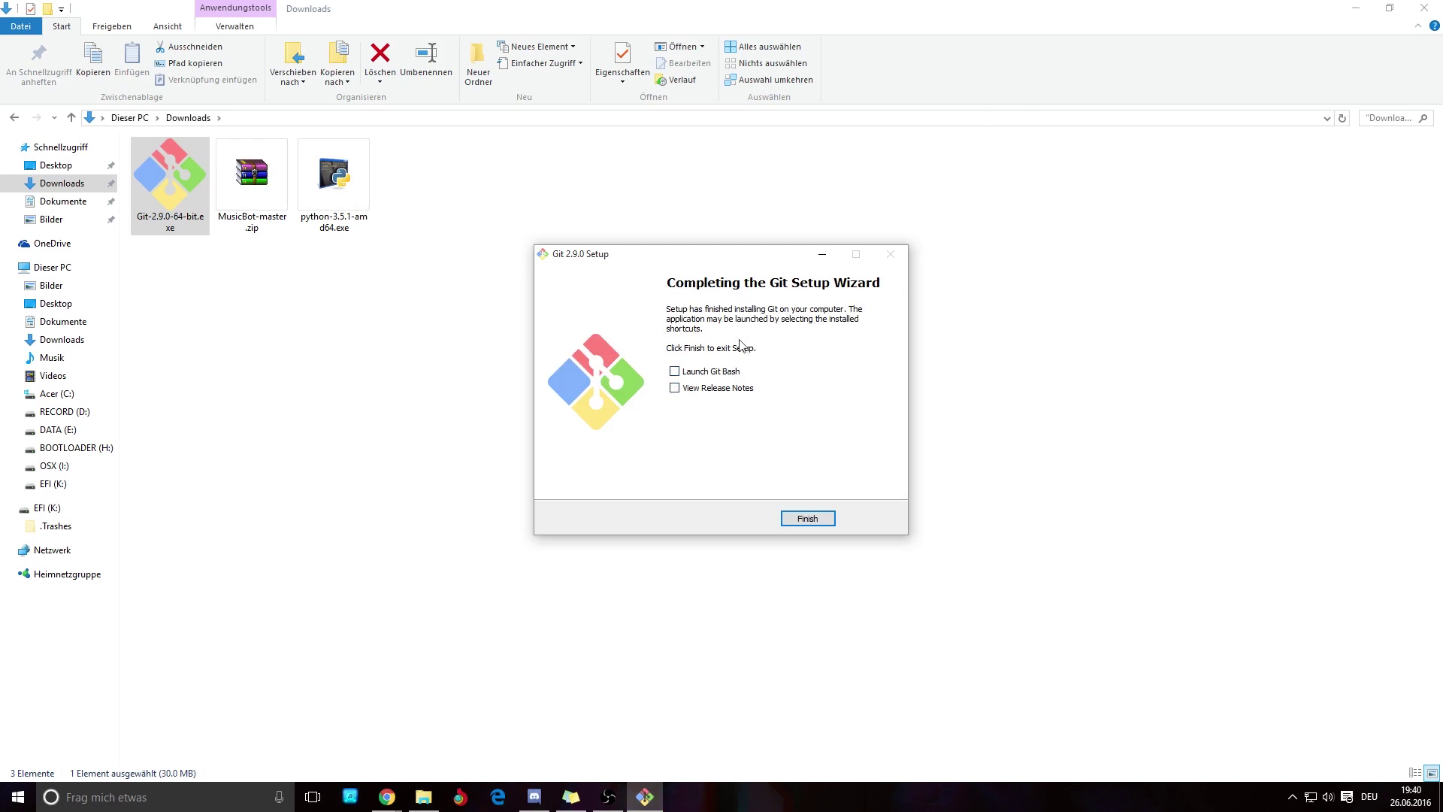
pyautogui.click(807, 518)
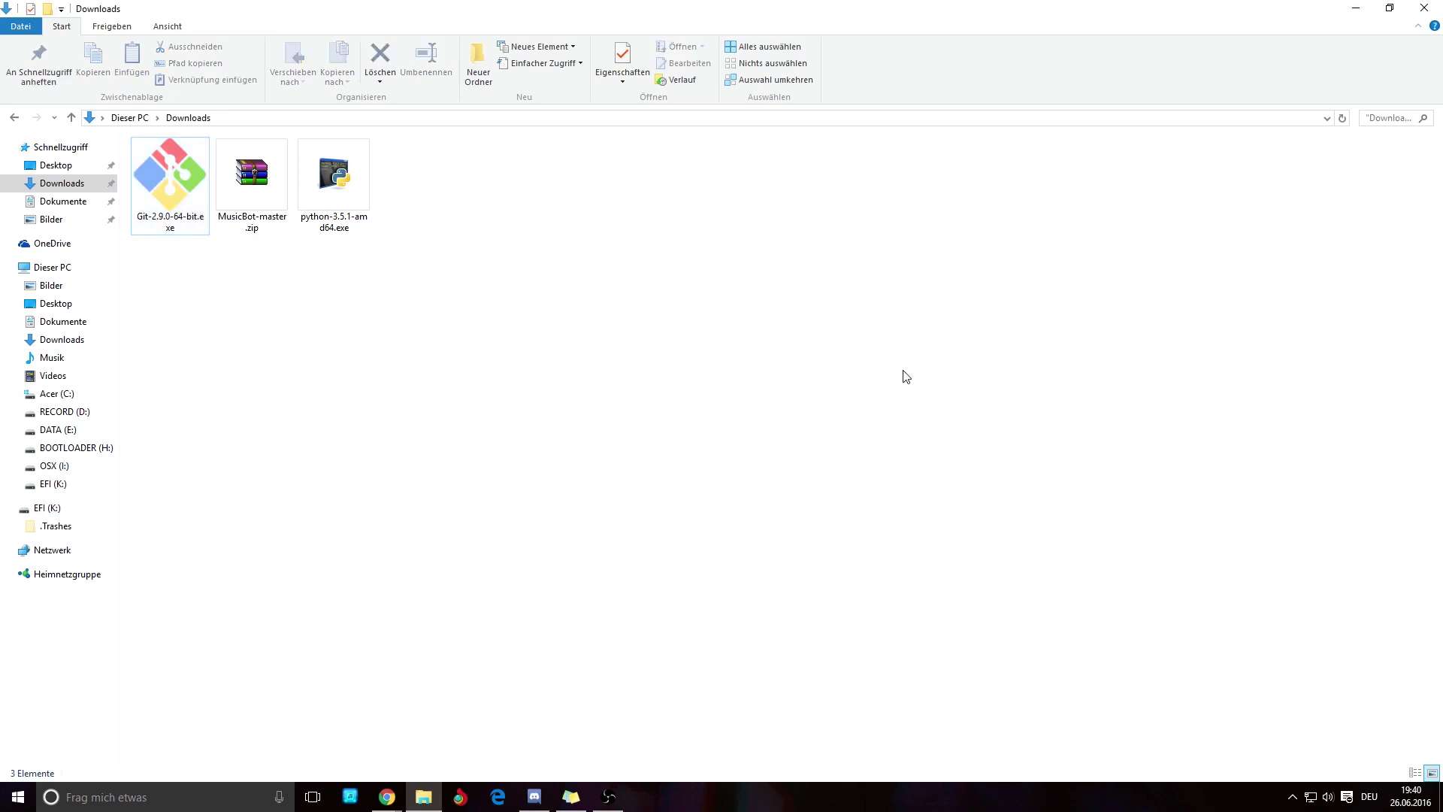
# Extract MusicBot-master.zip into the Downloads folder
pyautogui.click(256, 176)
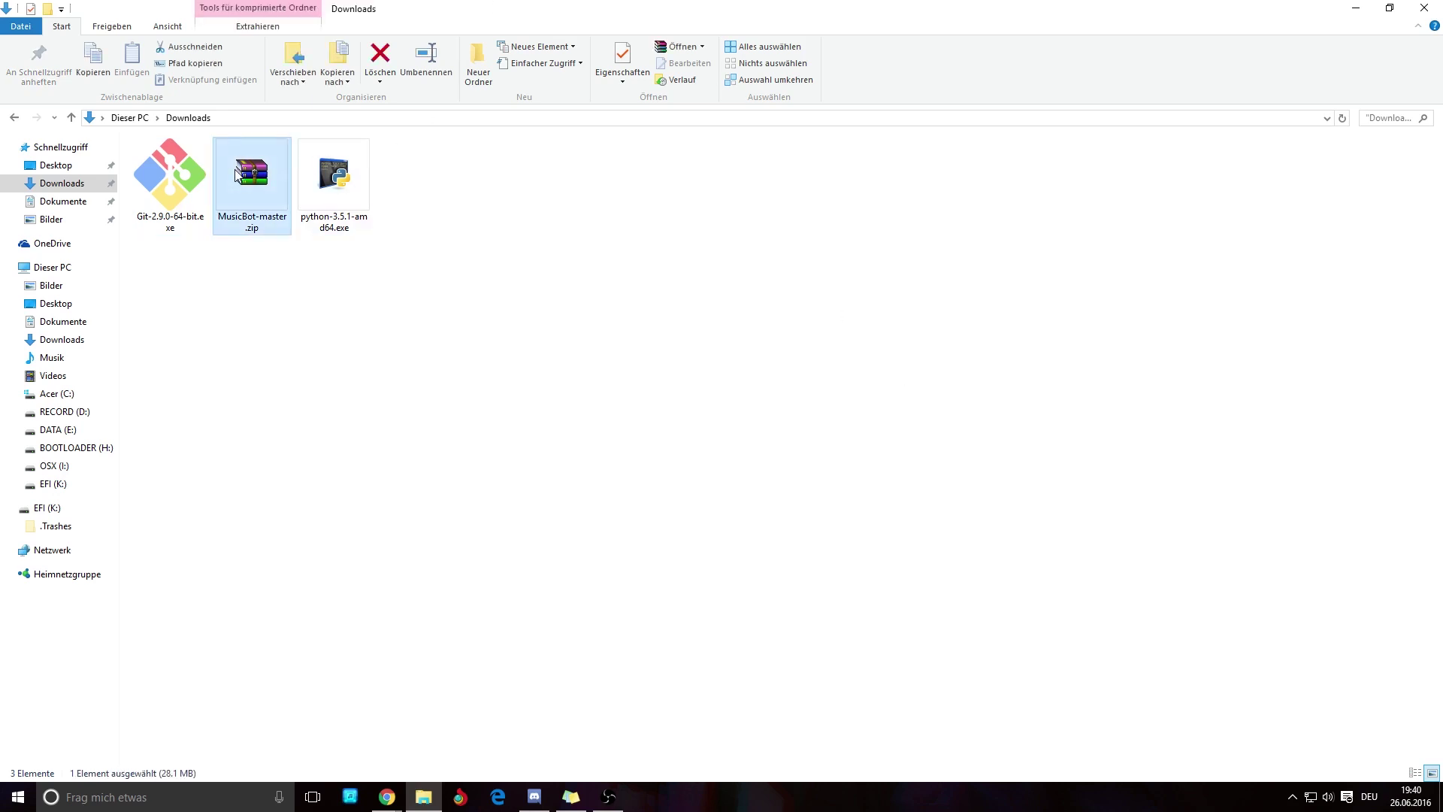
pyautogui.rightClick(236, 171)
pyautogui.rightClick(273, 185)
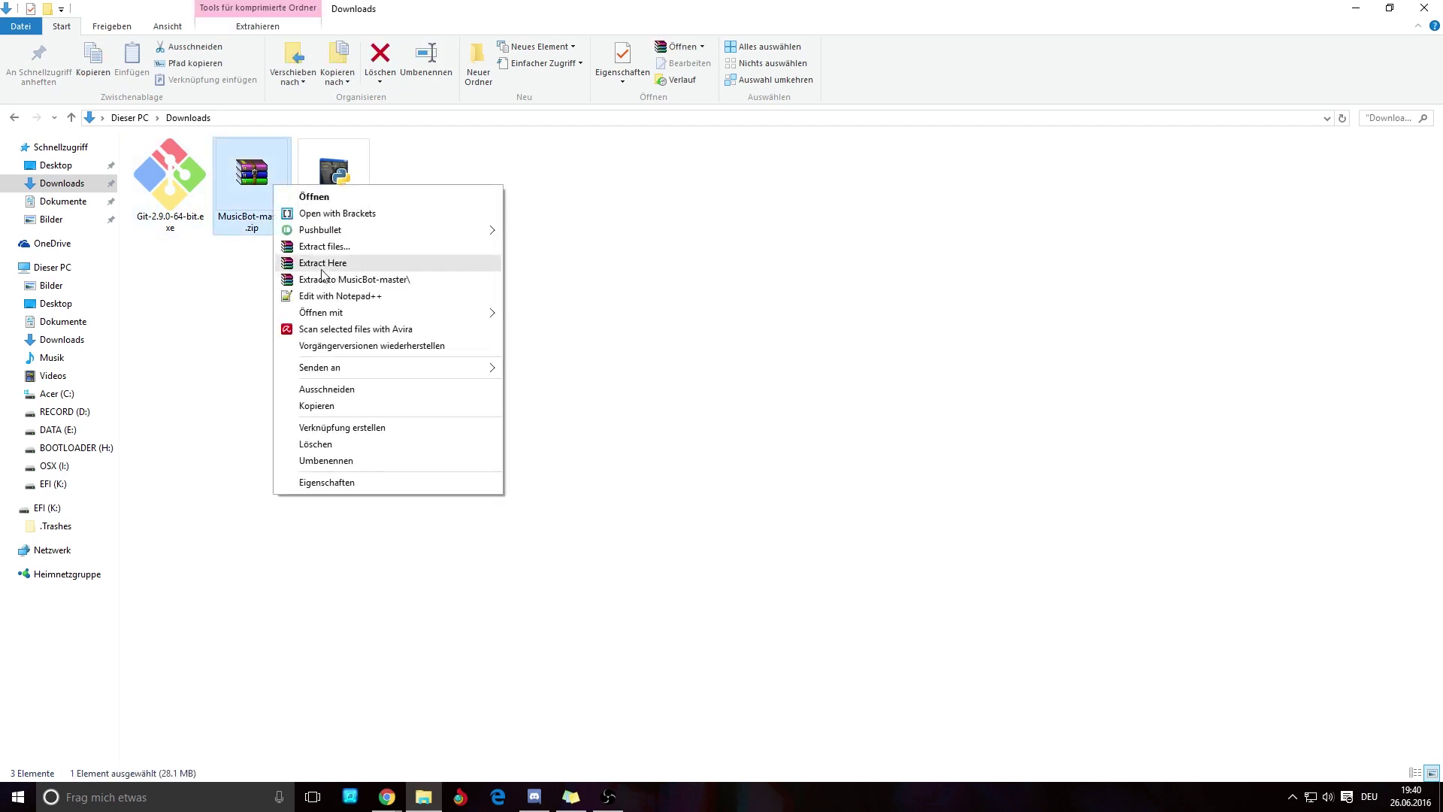
pyautogui.click(639, 308)
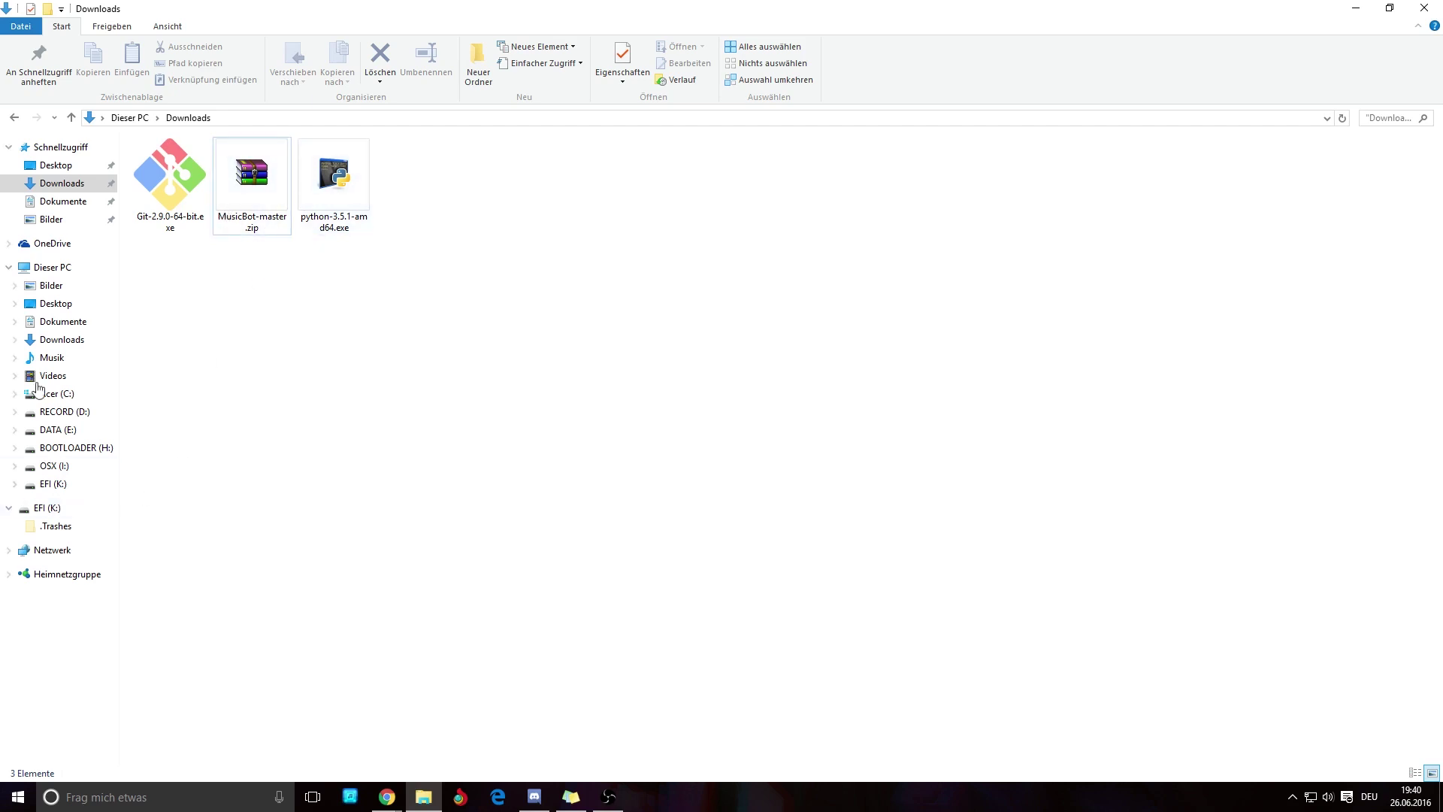
pyautogui.click(246, 218)
pyautogui.click(665, 387)
pyautogui.click(219, 180)
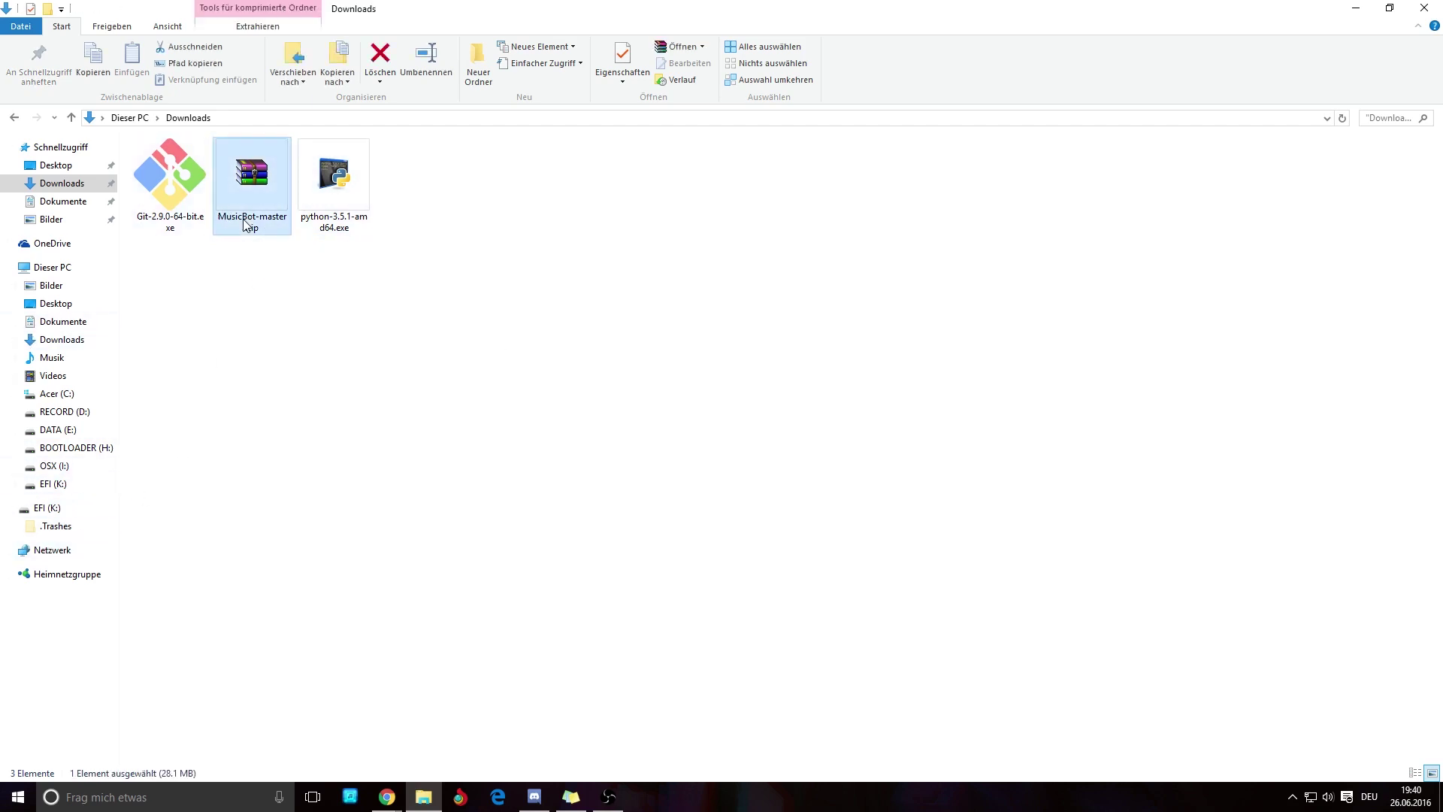
pyautogui.rightClick(245, 218)
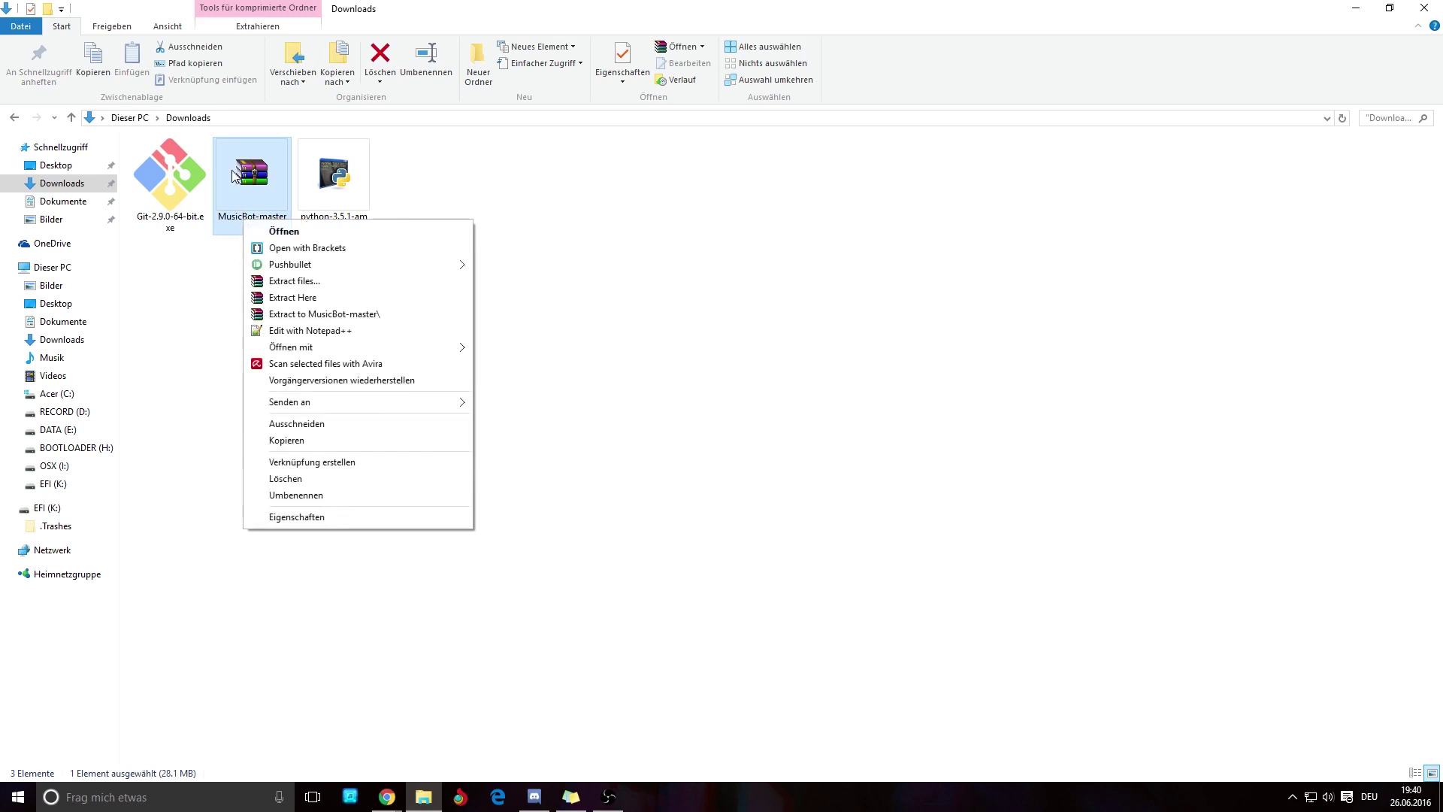
pyautogui.click(322, 298)
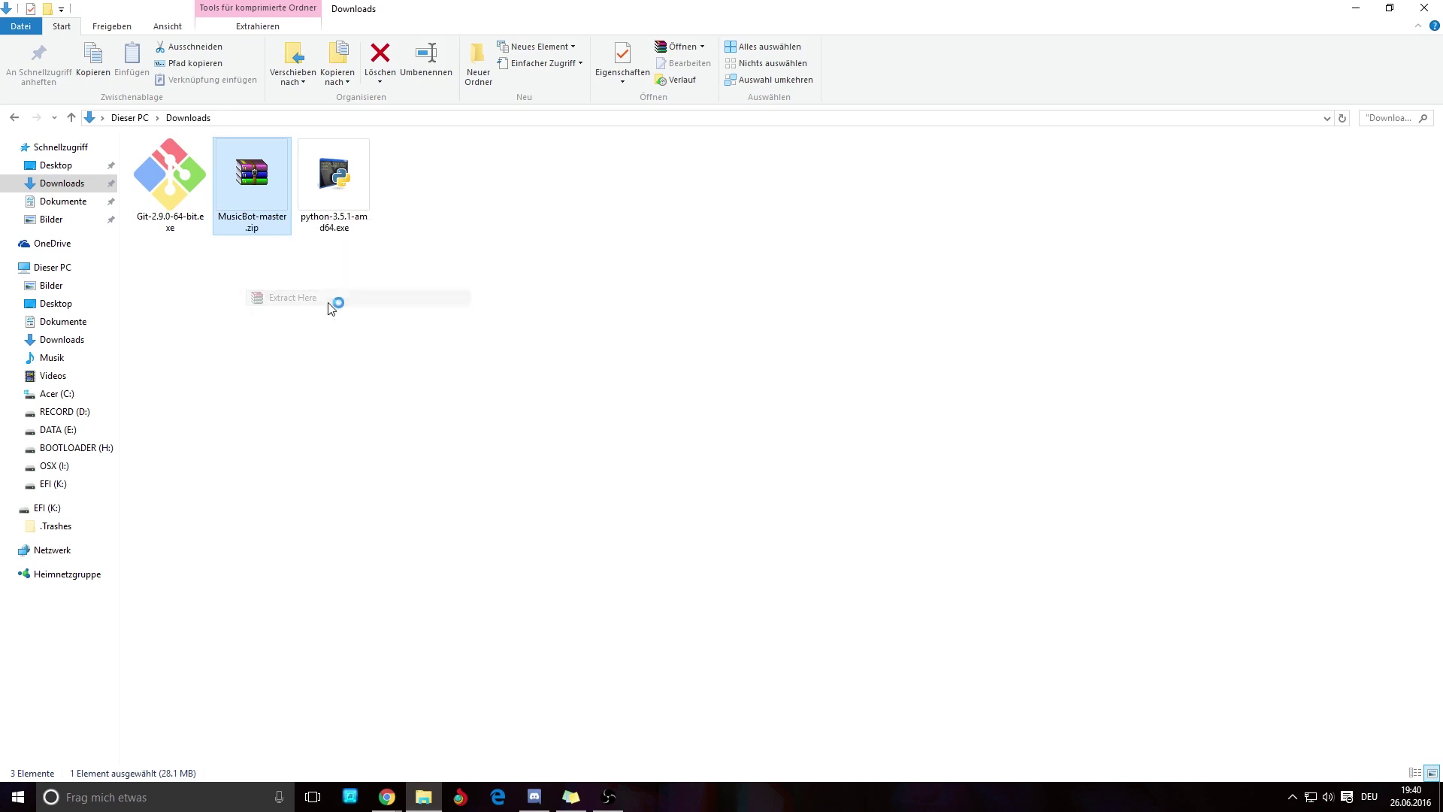
pyautogui.click(283, 281)
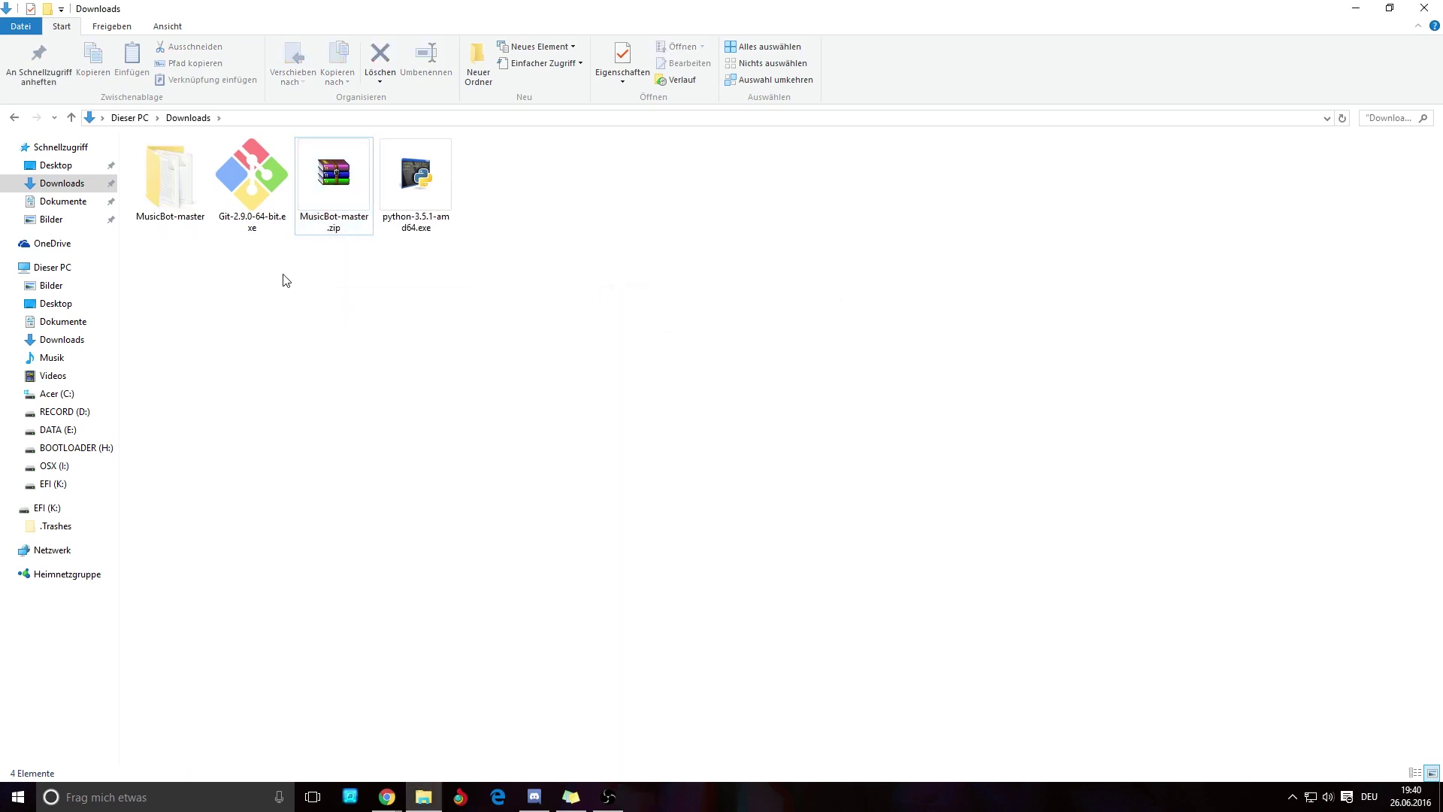
# Move the MusicBot-master folder onto the desktop beside the Discord Developer Apps shortcut
pyautogui.click(178, 214)
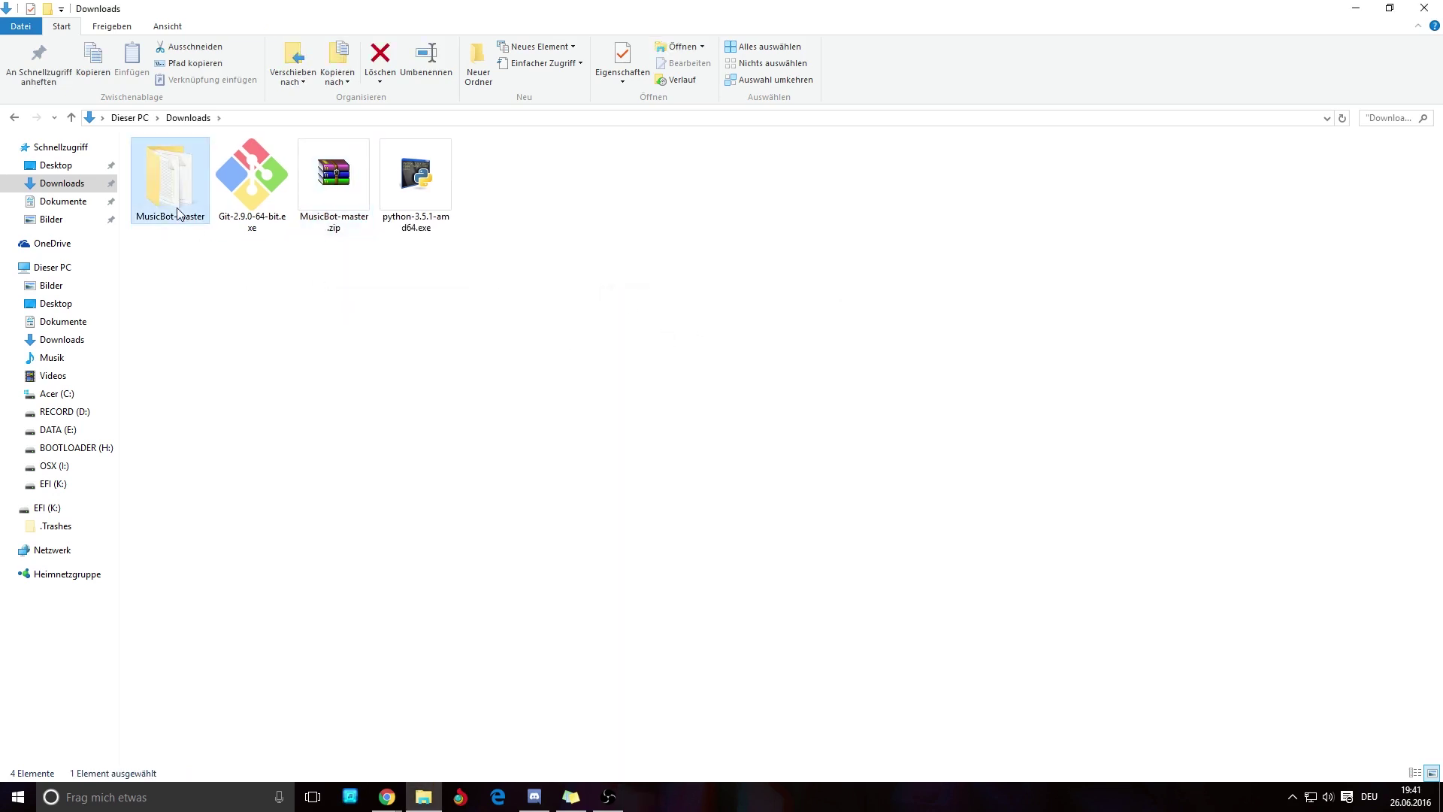
pyautogui.click(1356, 9)
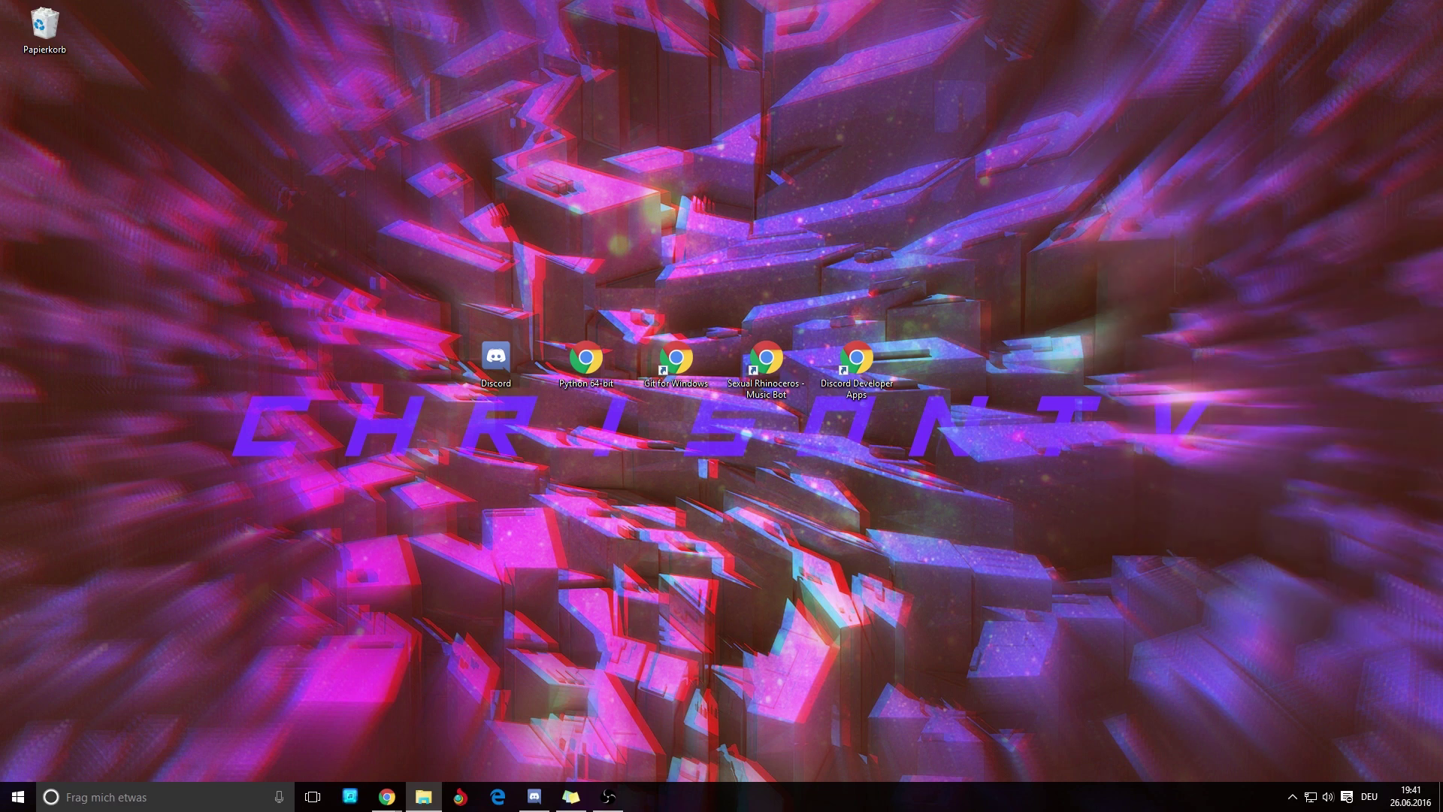
pyautogui.moveTo(1113, 354); pyautogui.dragTo(956, 387)
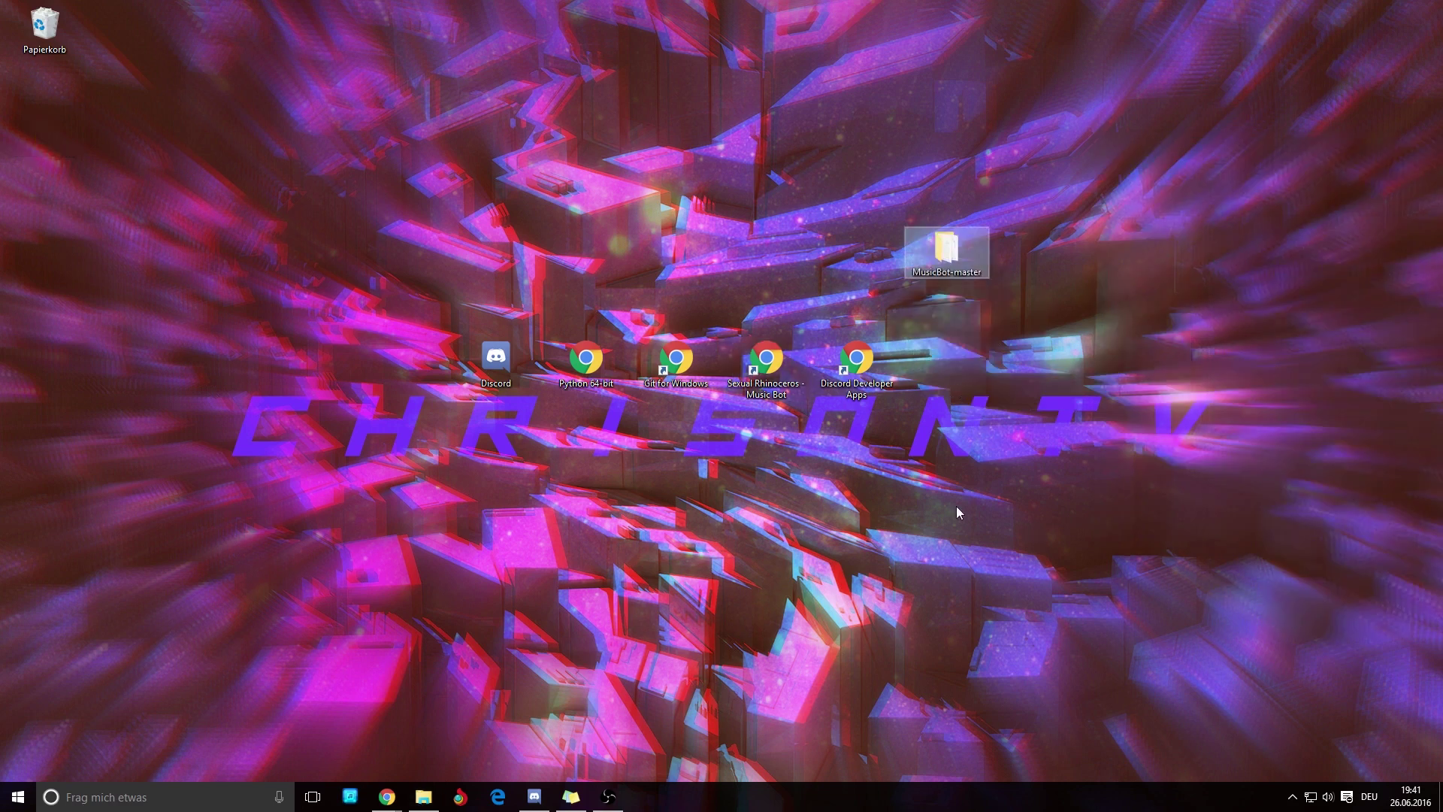
pyautogui.moveTo(956, 239); pyautogui.dragTo(957, 352)
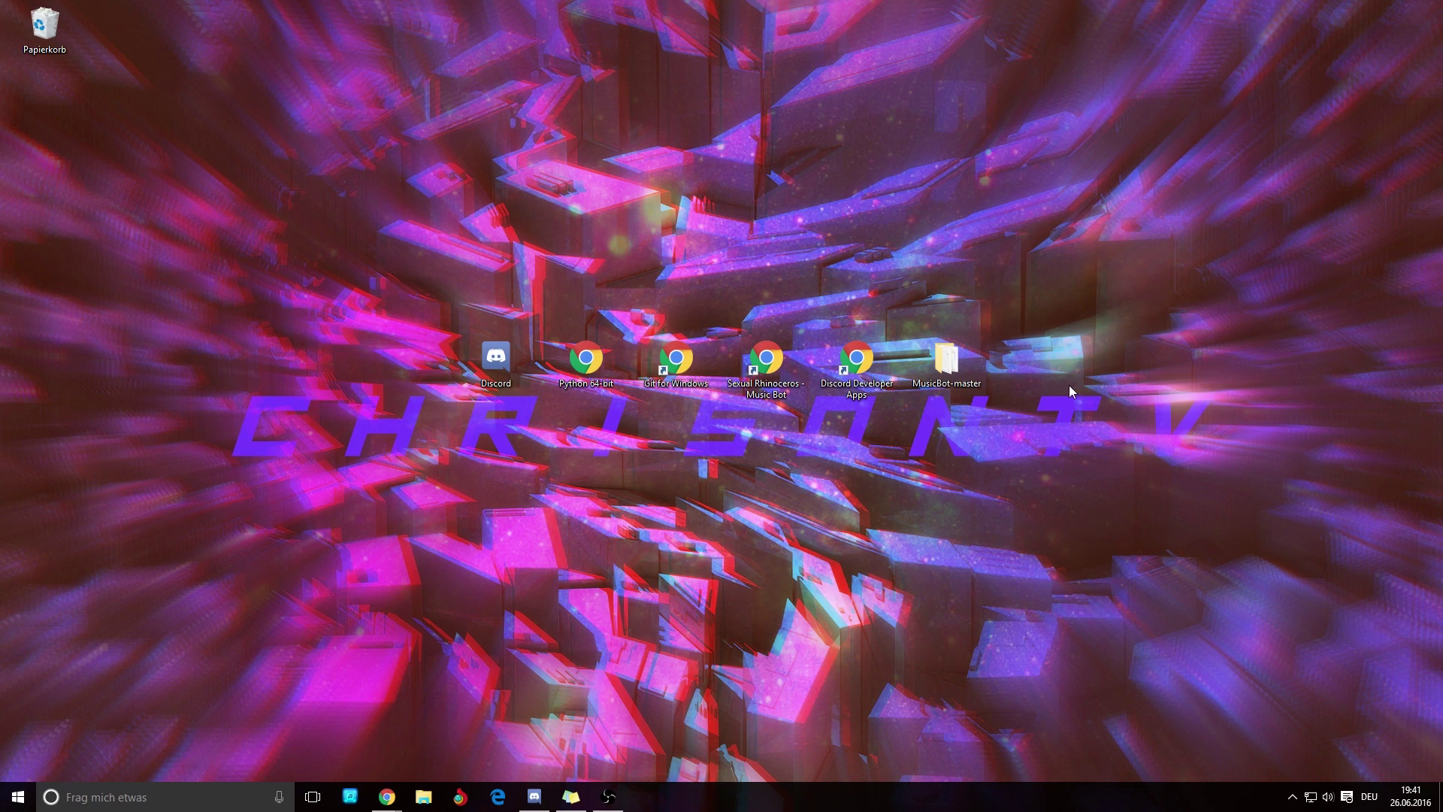
# Open the Discord Developer Apps shortcut, skip the adblock prompt and ad, and log in
pyautogui.doubleClick(838, 390)
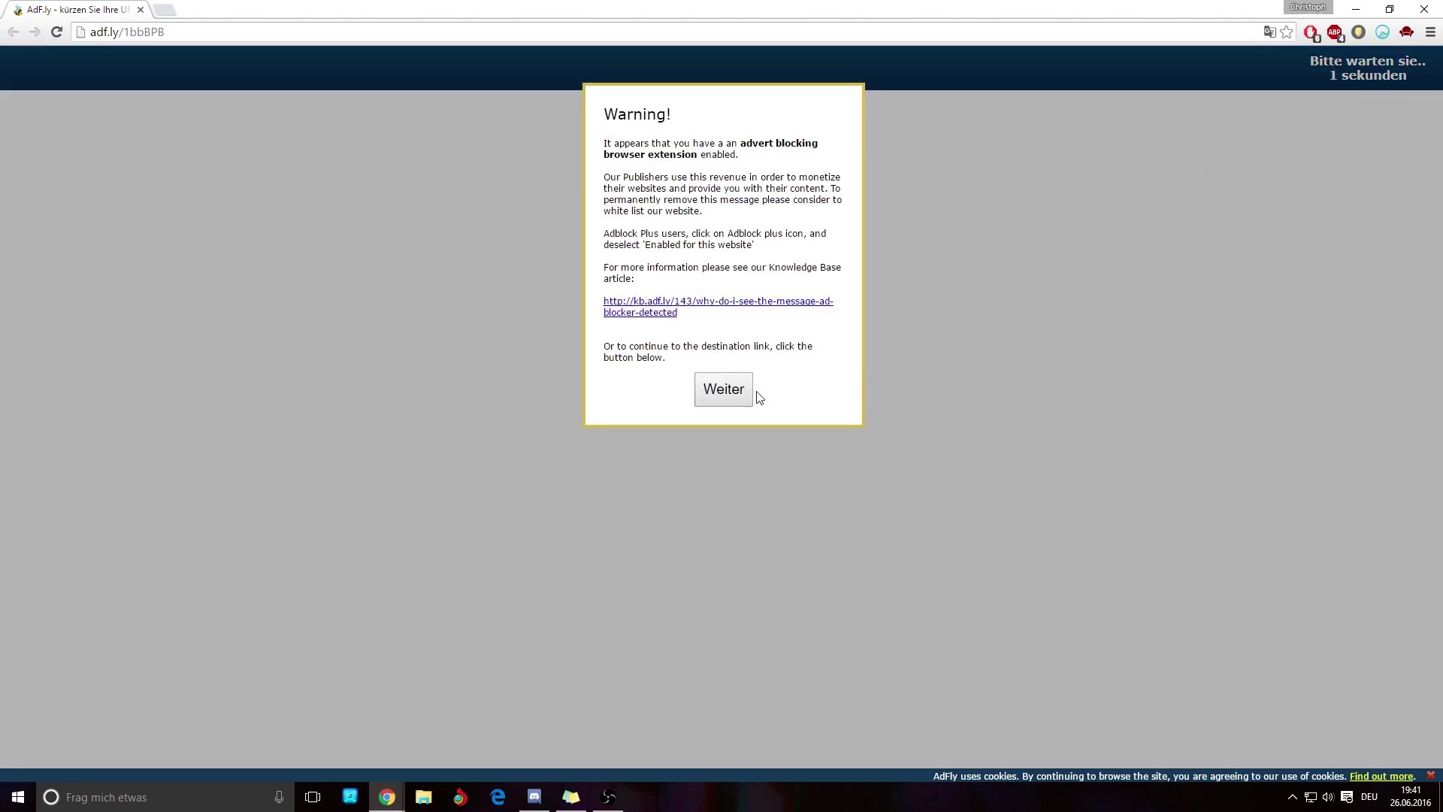
pyautogui.click(733, 389)
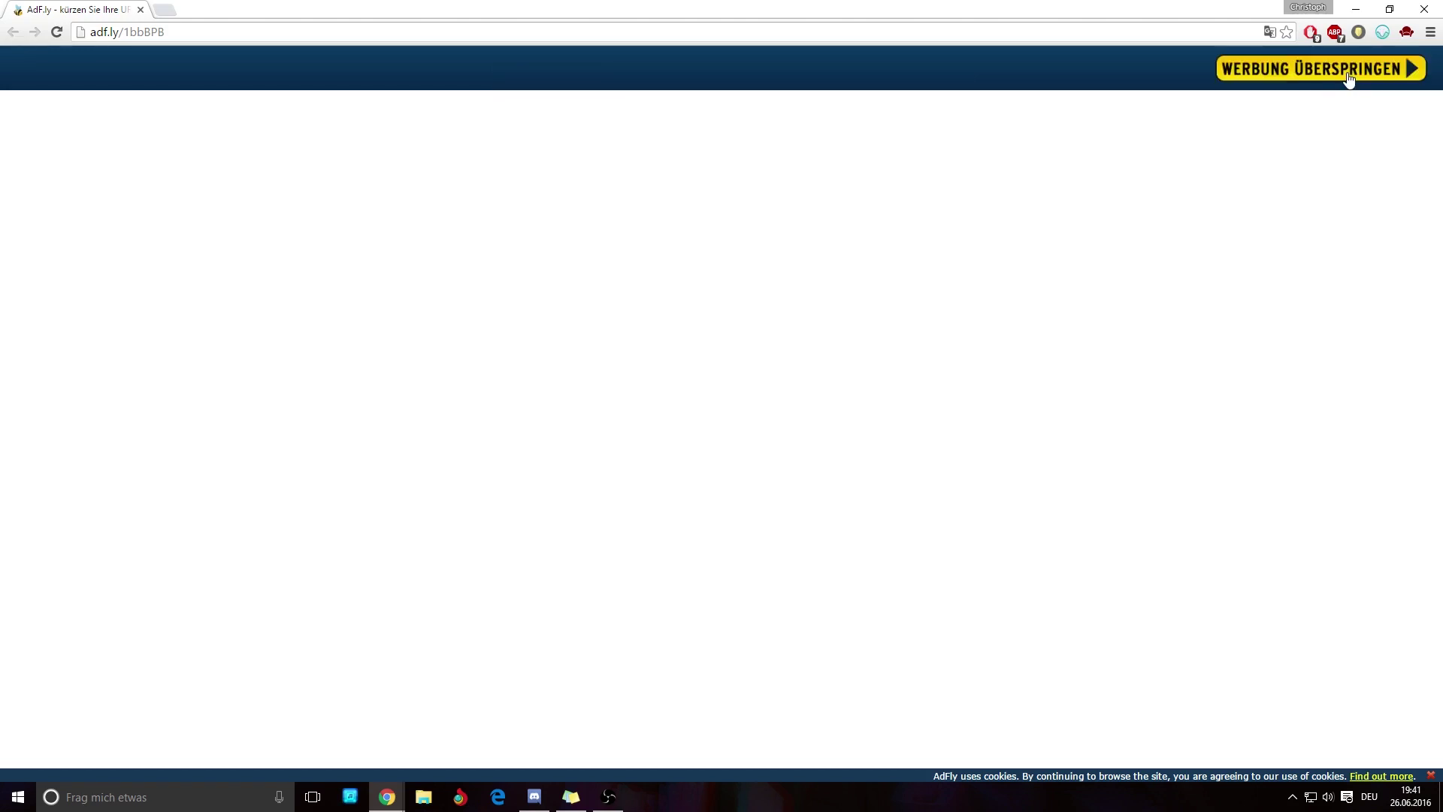
pyautogui.click(1347, 72)
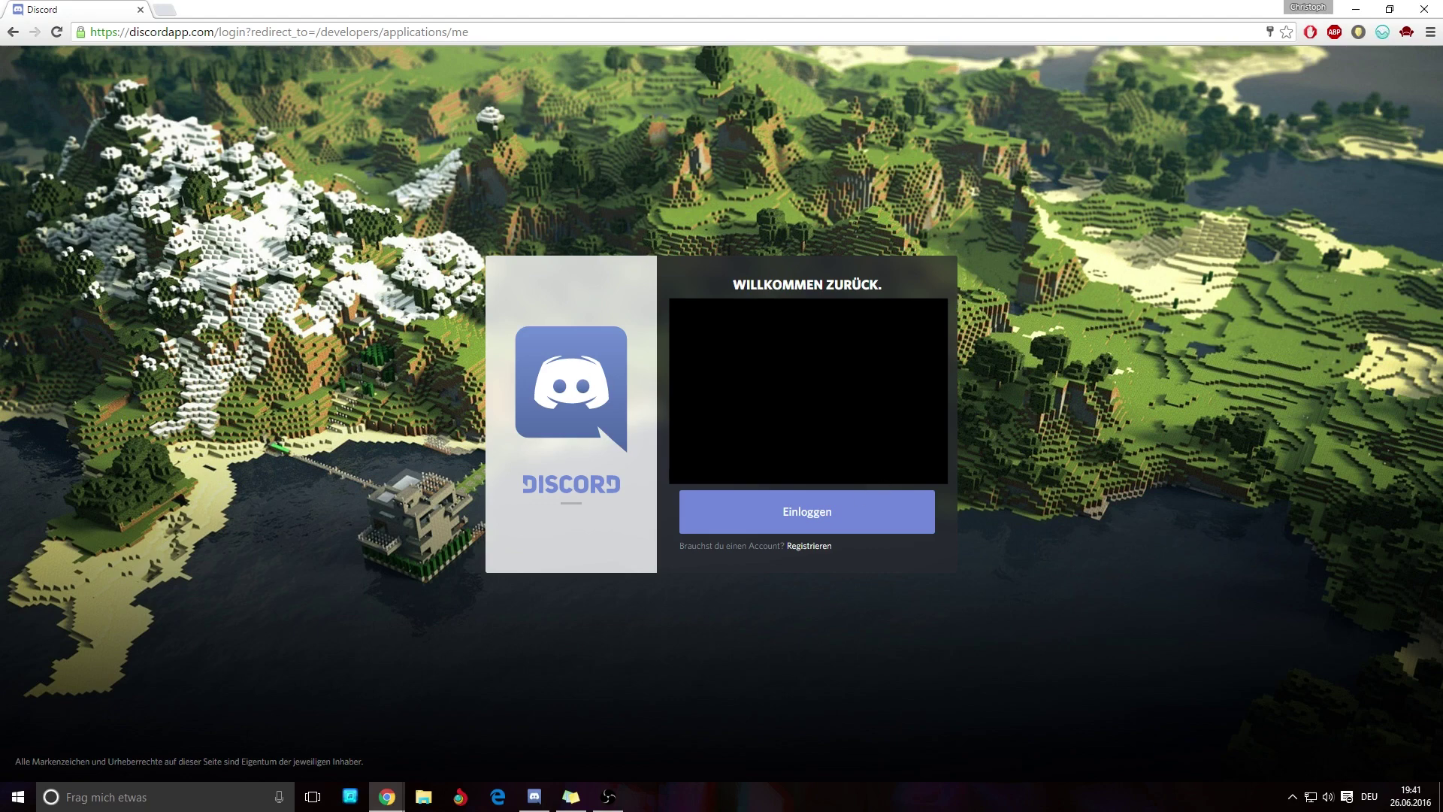
pyautogui.click(751, 512)
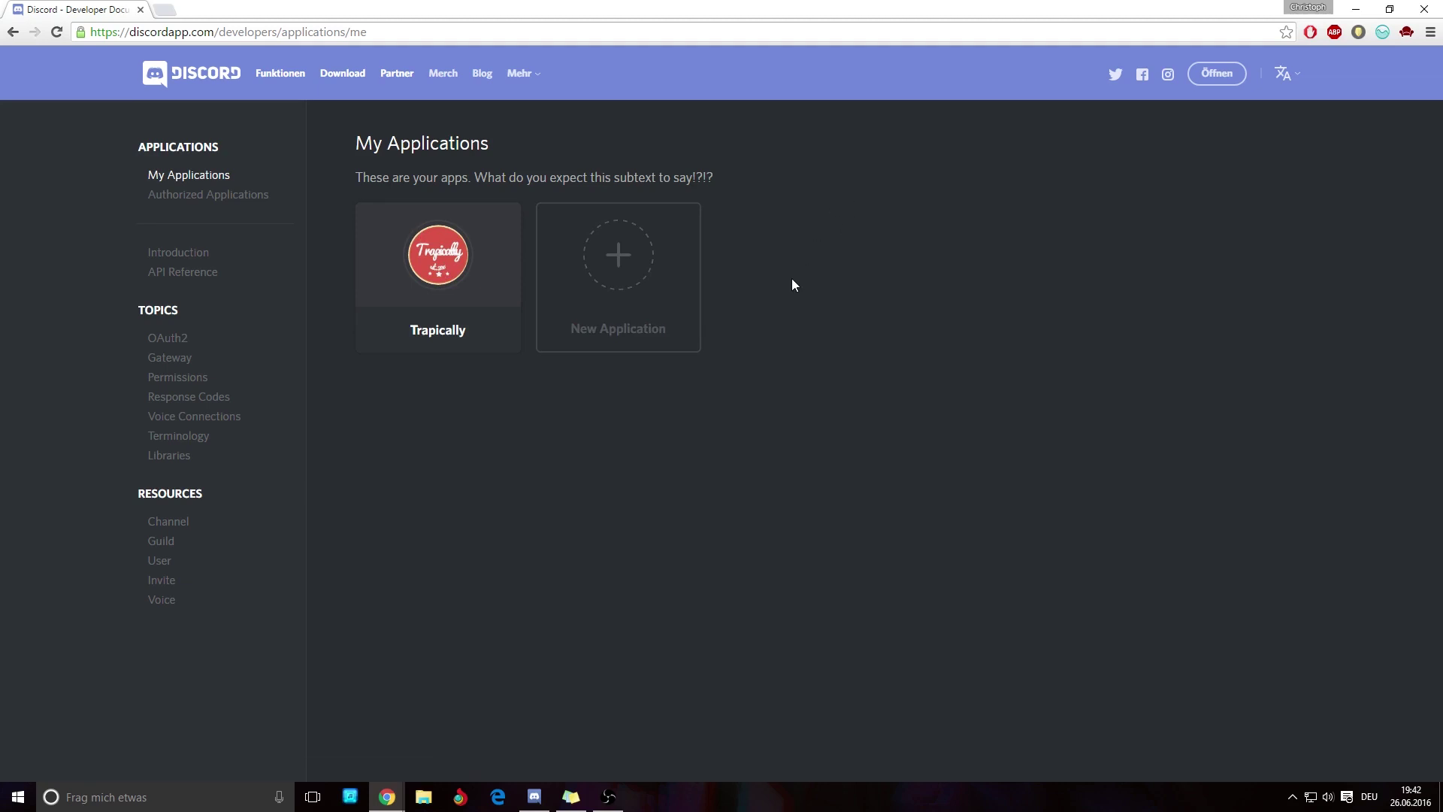
# Create a new application named TestBot with fallout_thumbs_up.png as its icon
pyautogui.click(633, 322)
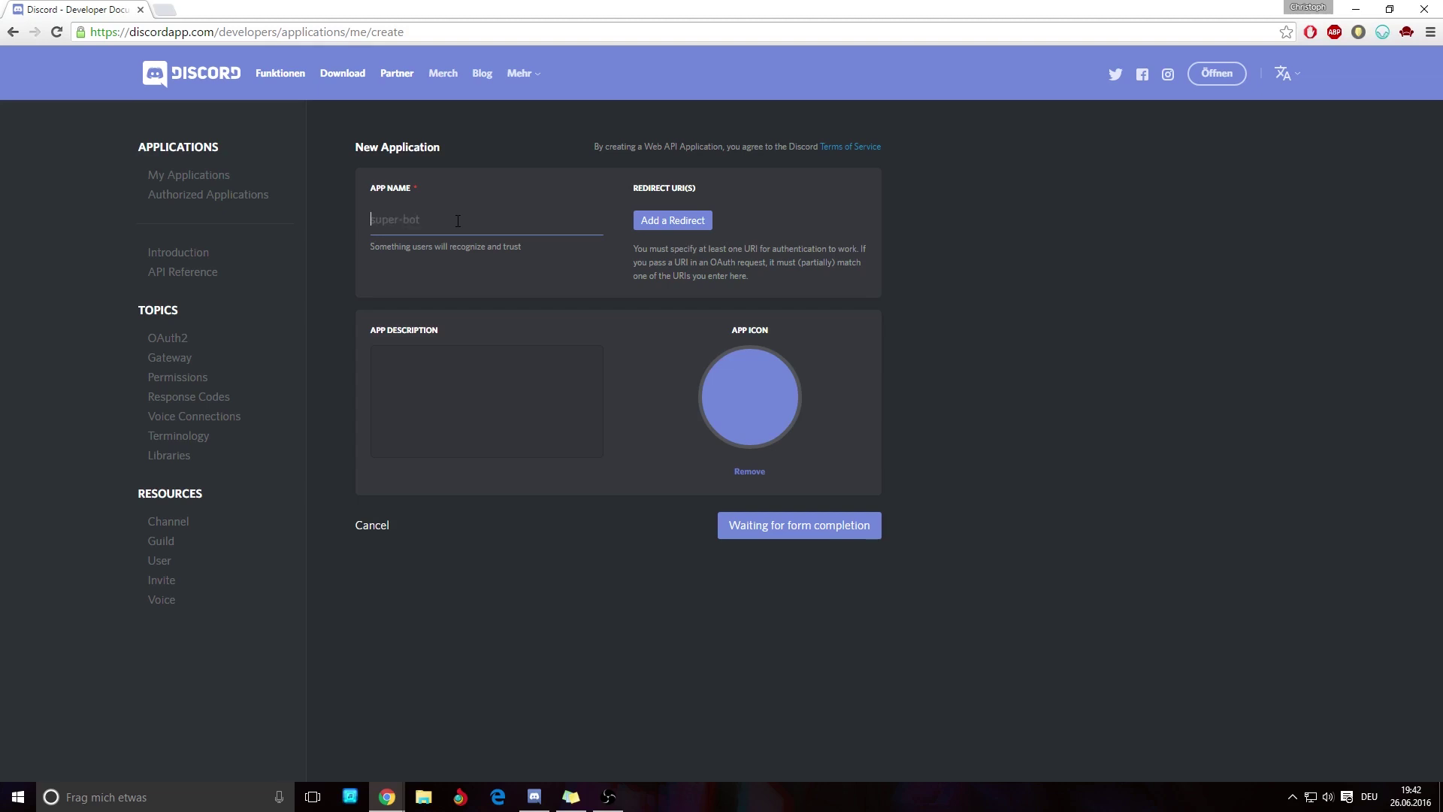
pyautogui.write('T')
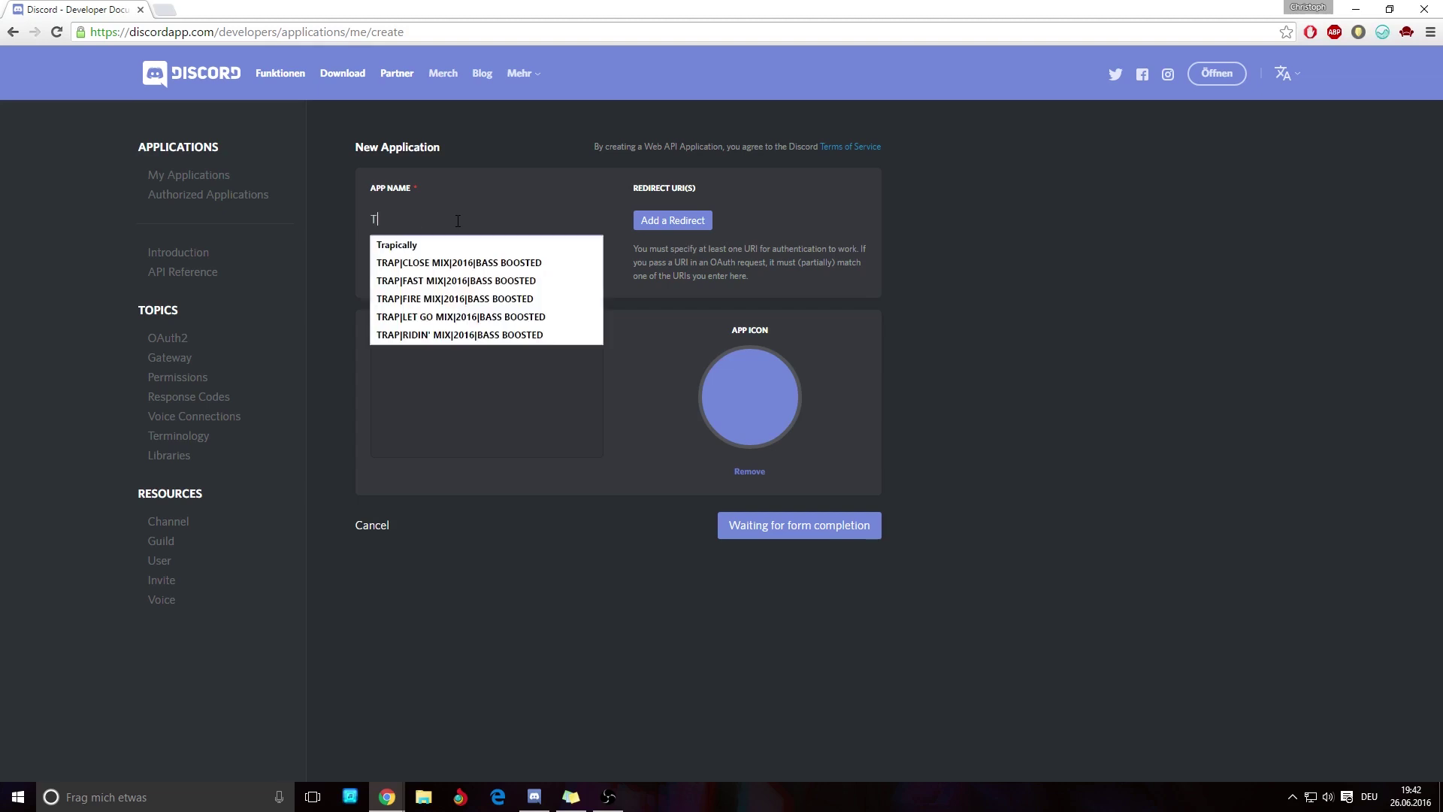
pyautogui.write('estBot')
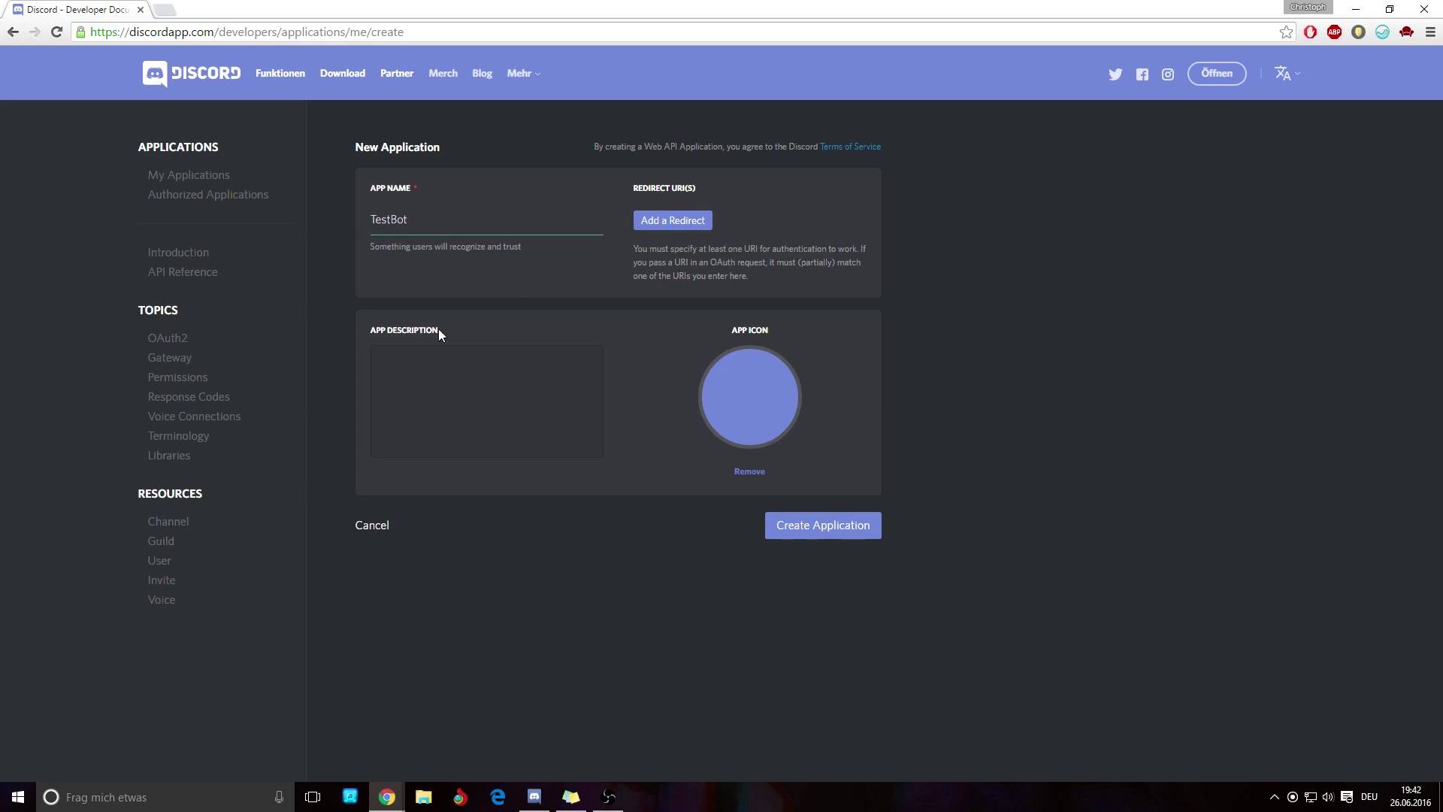
pyautogui.click(782, 402)
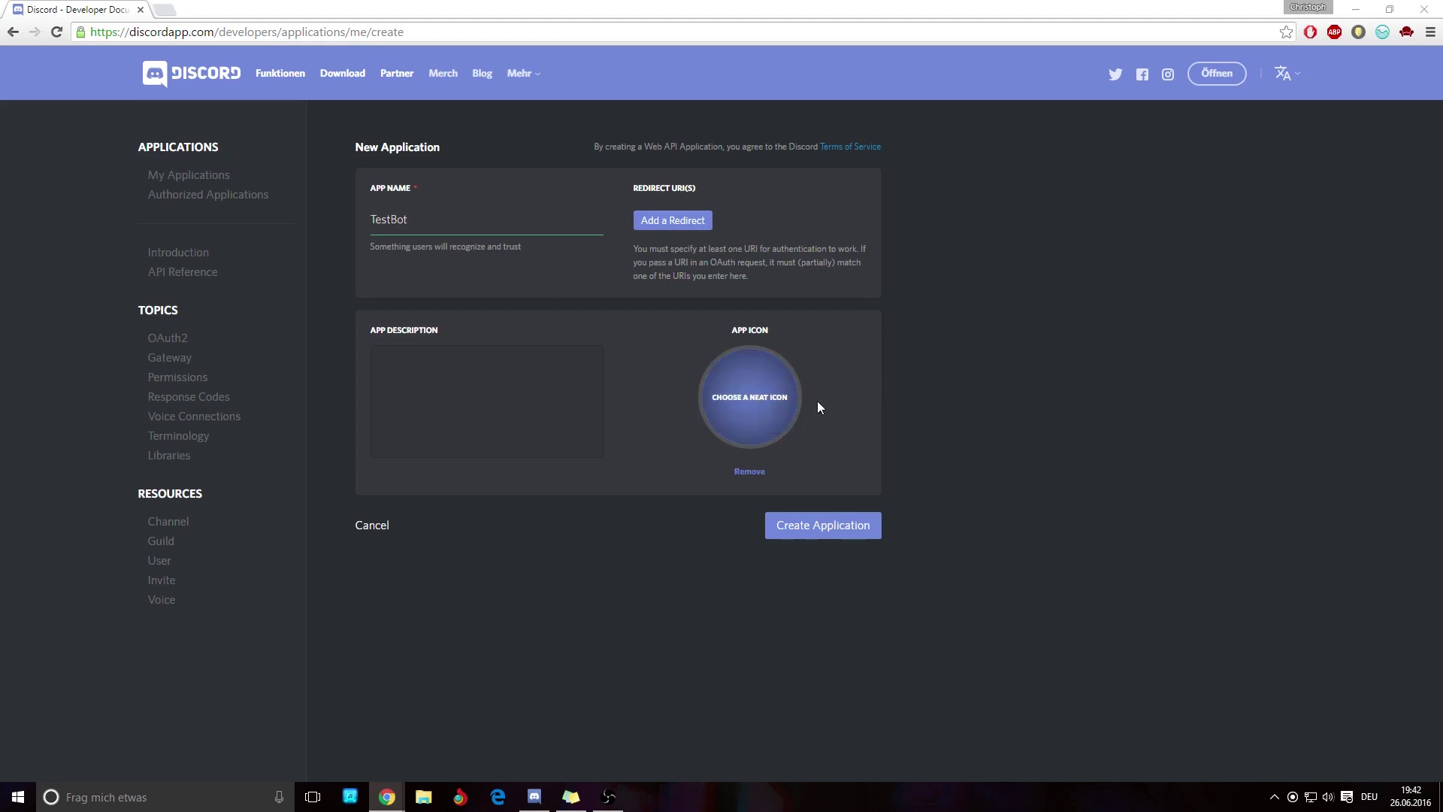
pyautogui.scroll(-3, 680, 384)
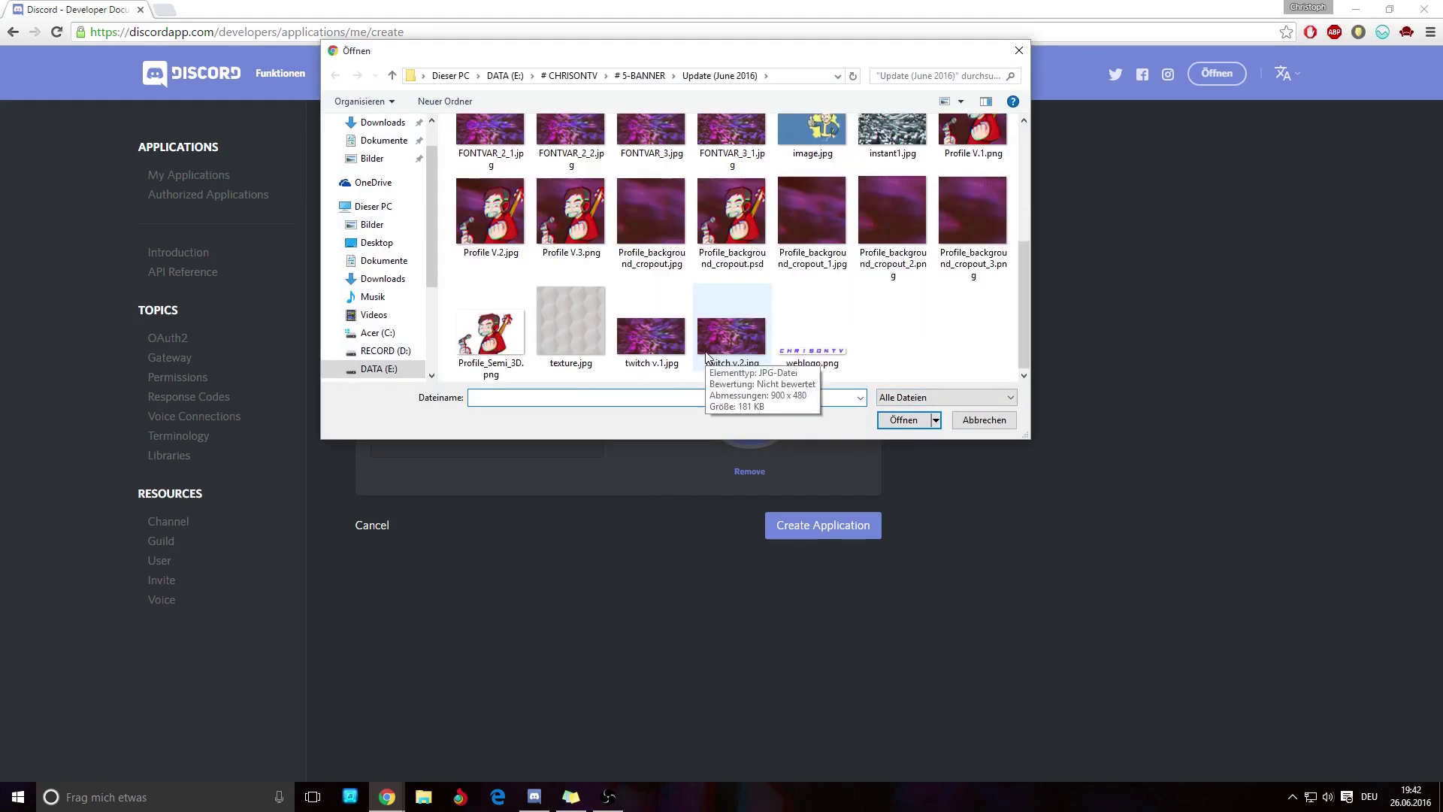
pyautogui.scroll(2, 744, 225)
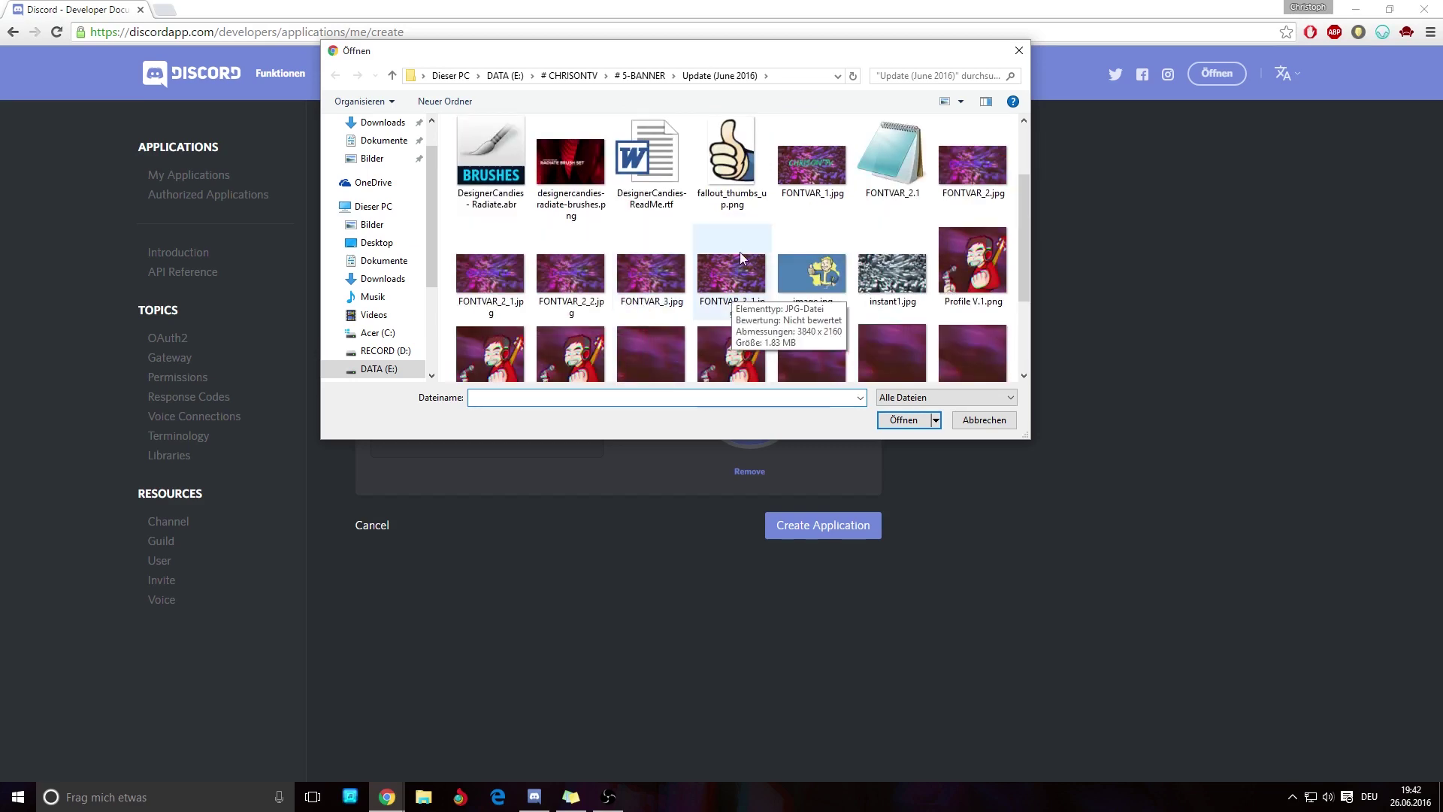
pyautogui.click(730, 161)
pyautogui.click(904, 420)
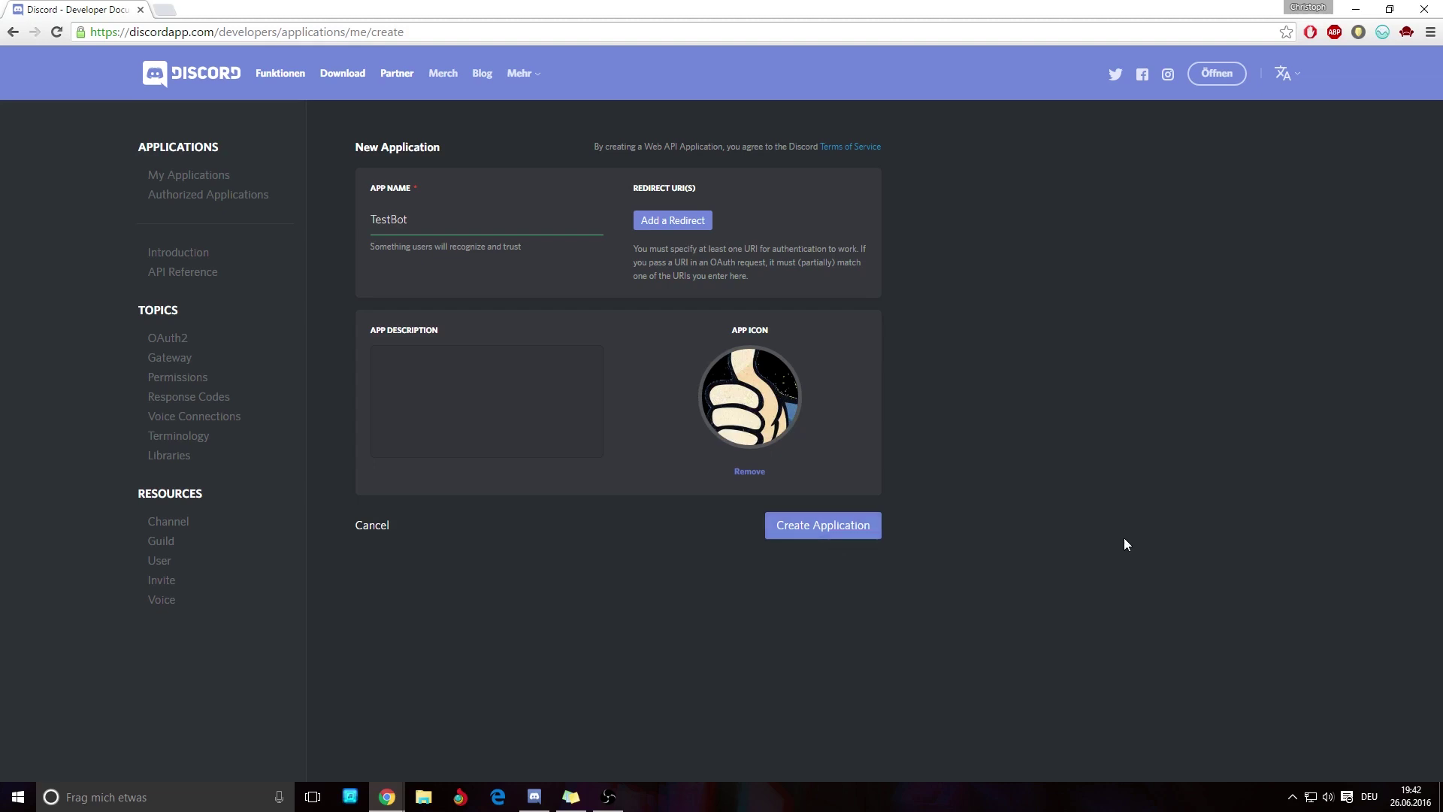
pyautogui.click(846, 531)
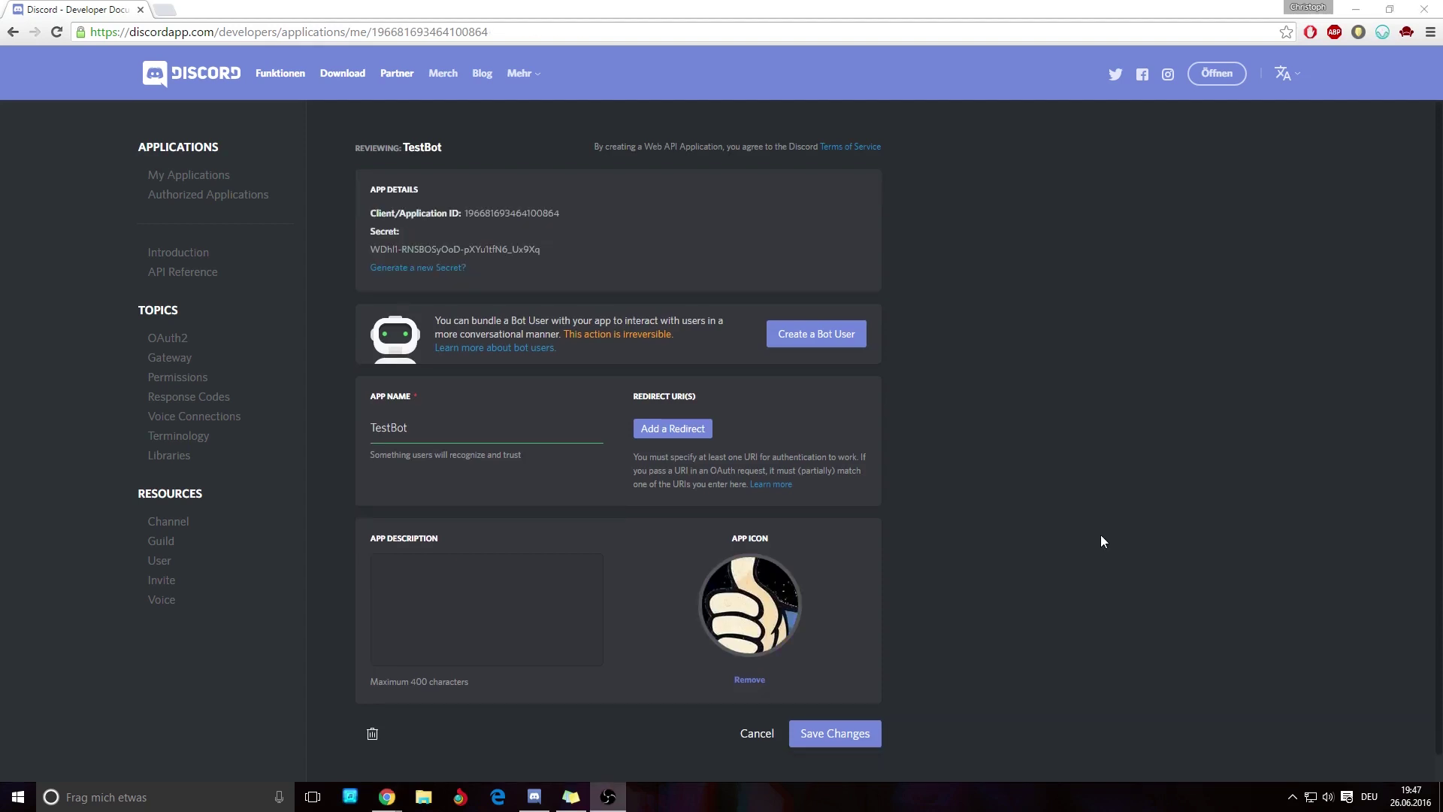
# Add and confirm a bot user for TestBot, creating TestBot#0476
pyautogui.click(1102, 541)
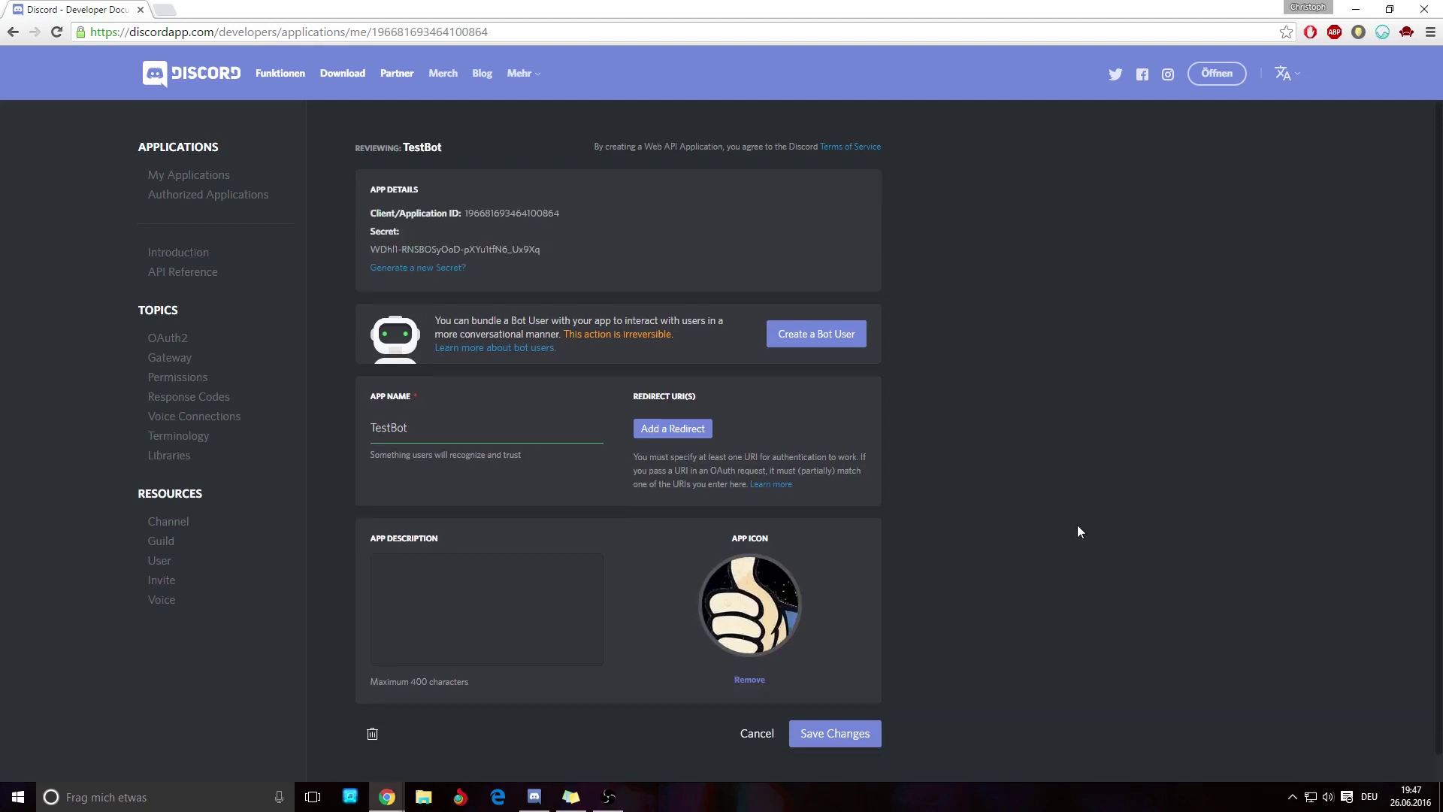
pyautogui.click(855, 343)
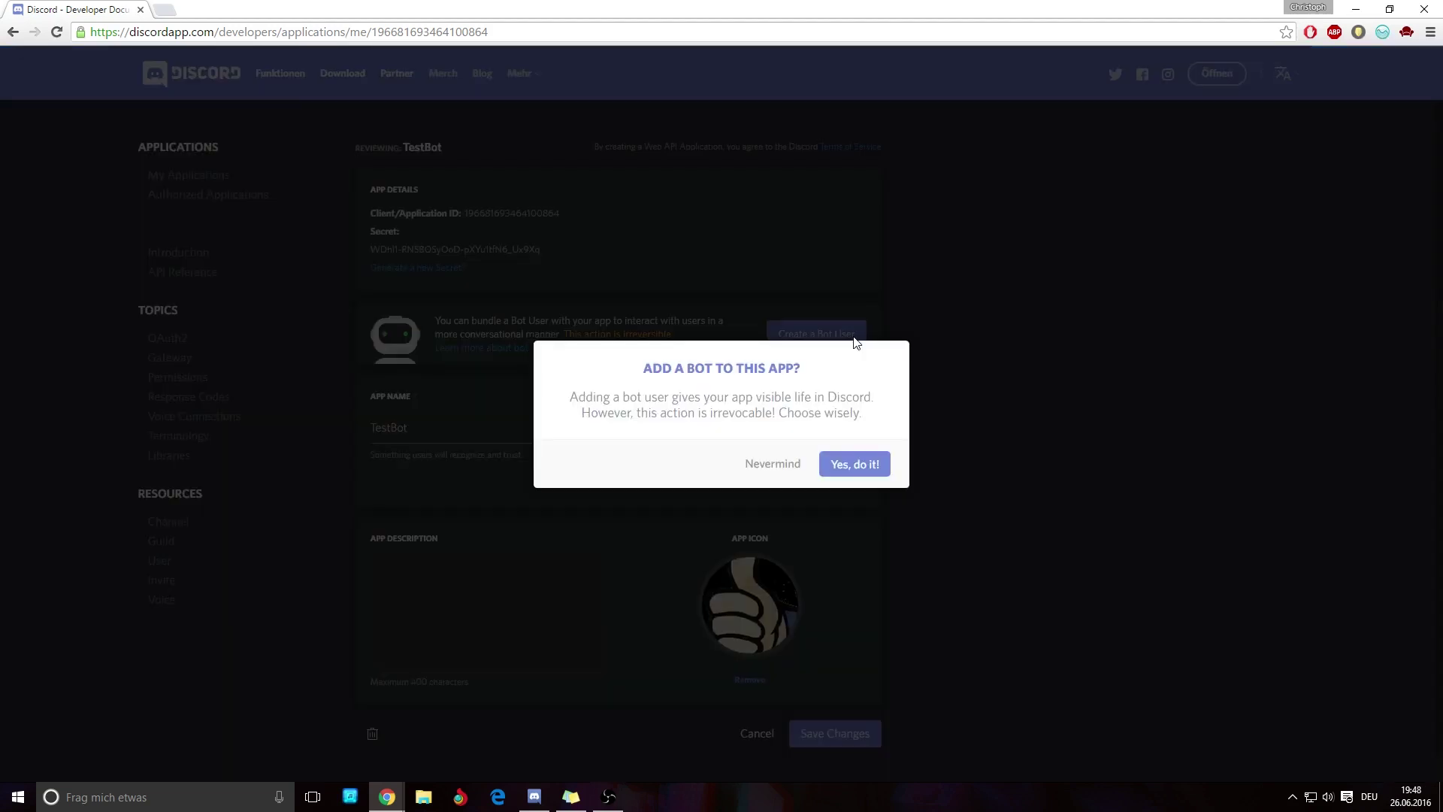
pyautogui.click(856, 464)
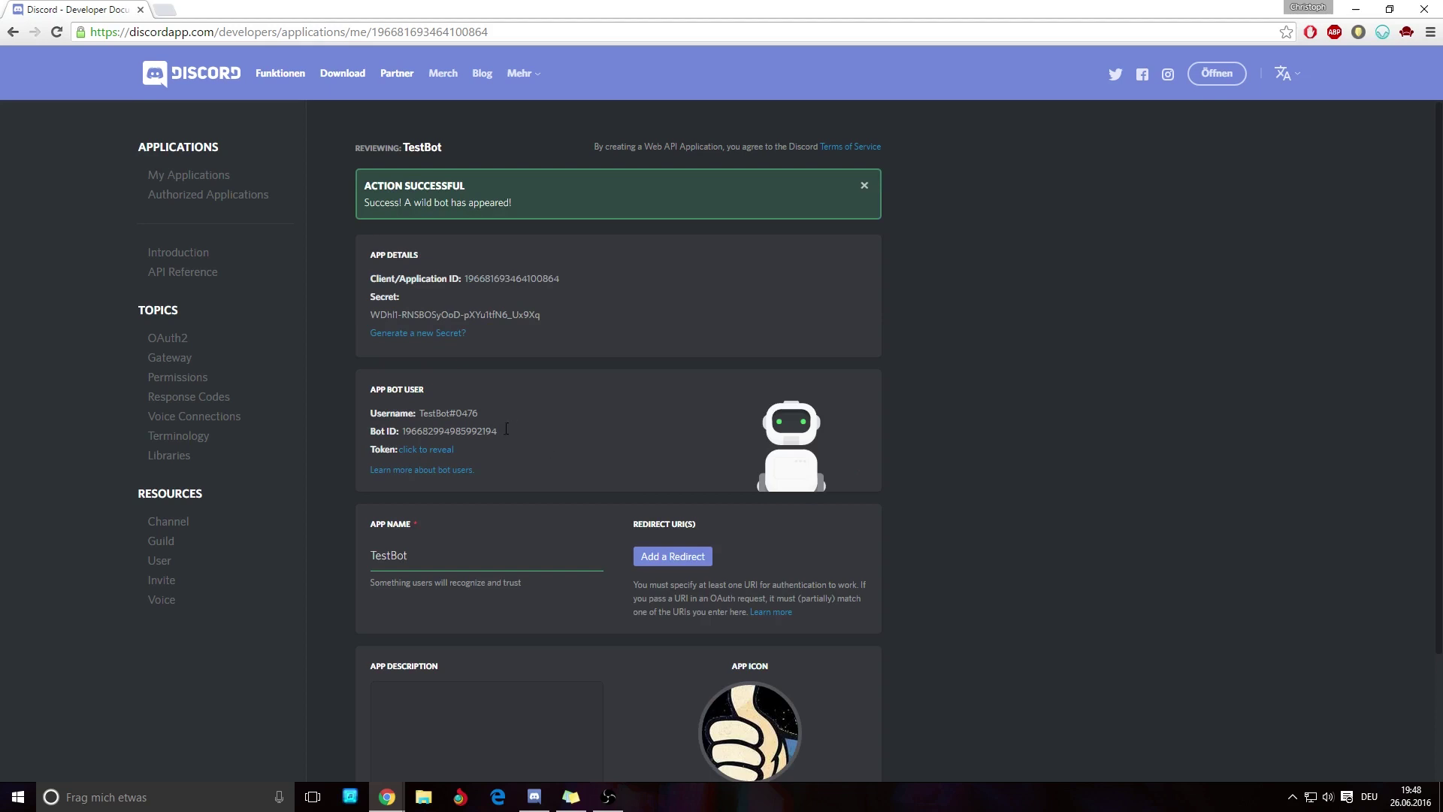
pyautogui.moveTo(523, 433); pyautogui.dragTo(403, 418)
pyautogui.click(476, 413)
pyautogui.scroll(-2, 1007, 569)
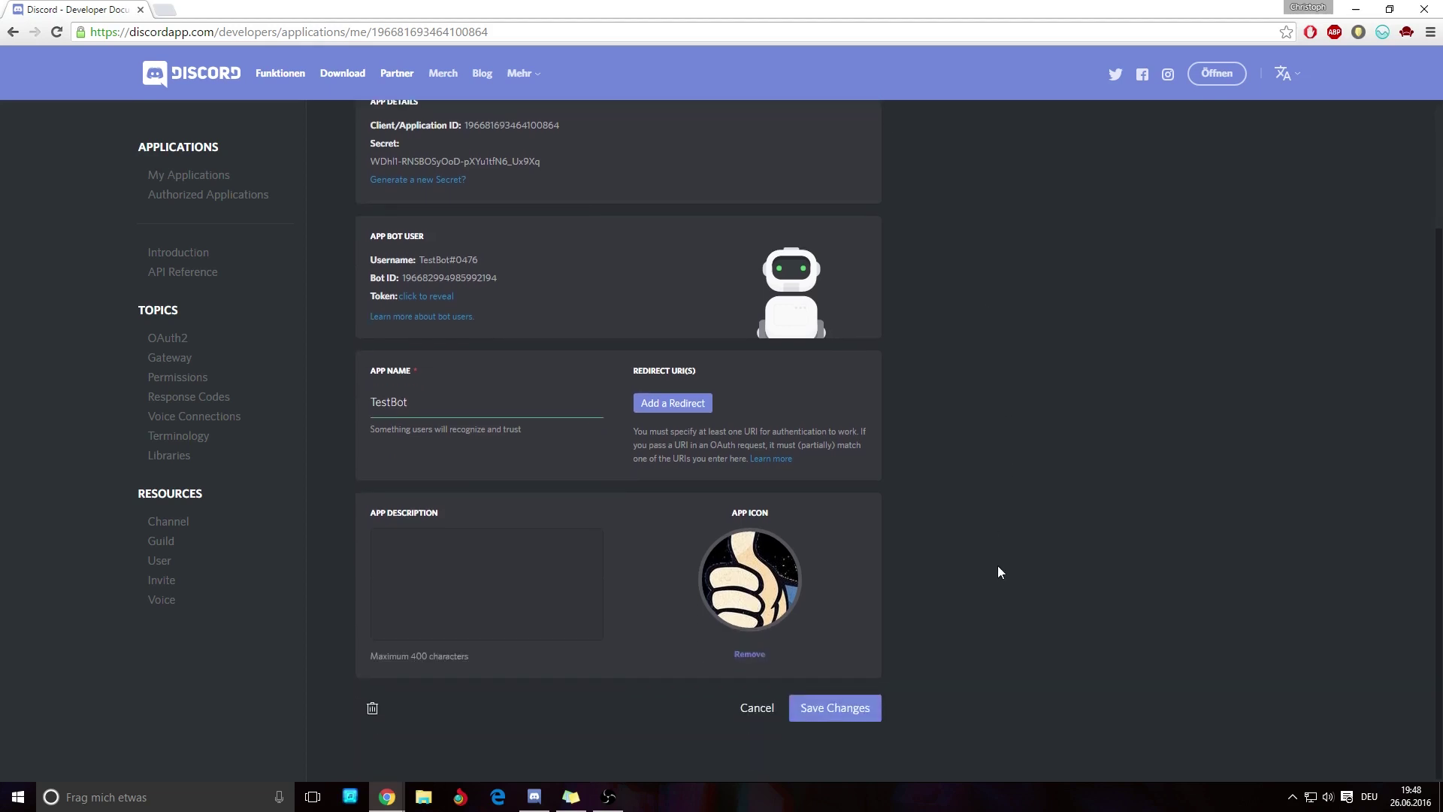
pyautogui.scroll(2, 999, 572)
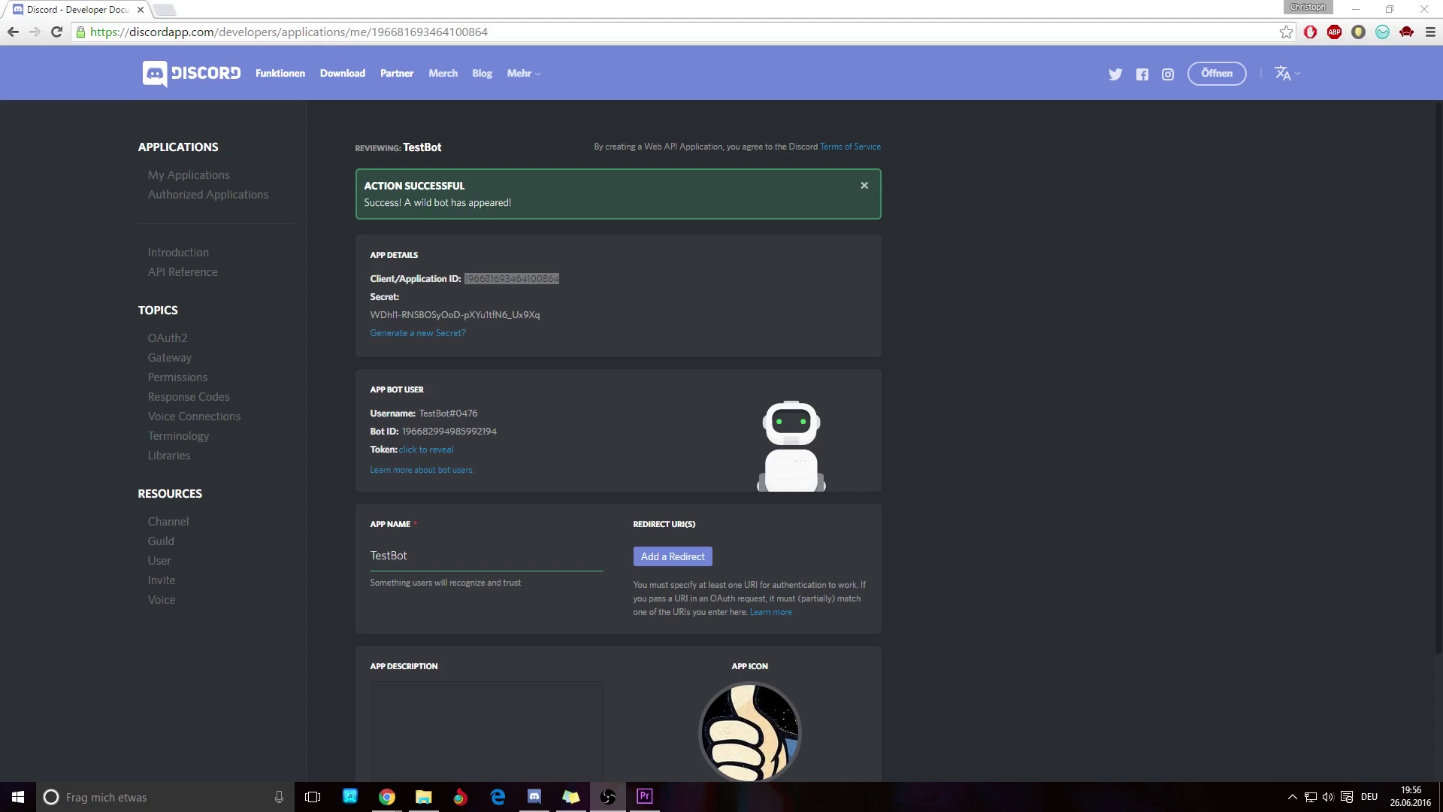
# In a new tab, load the OAuth2 authorize URL with <CLIENT_ID> replaced by TestBot's Client ID
pyautogui.hotkey('alt', 'Tab')
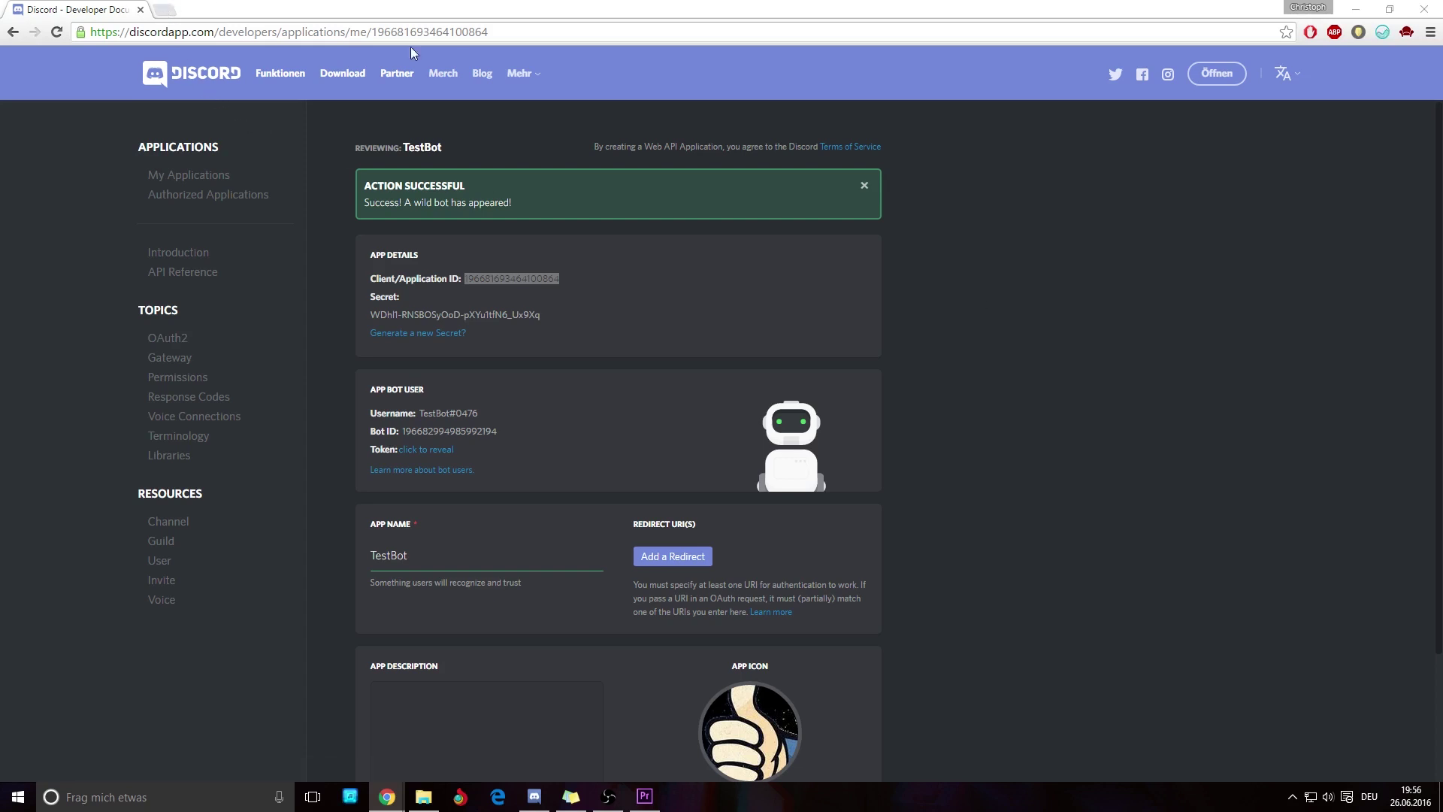
pyautogui.click(167, 11)
pyautogui.write('https://discordapp.com/oauth2/authorize?&client_id=<CLIENT_ID>&scope=bot')
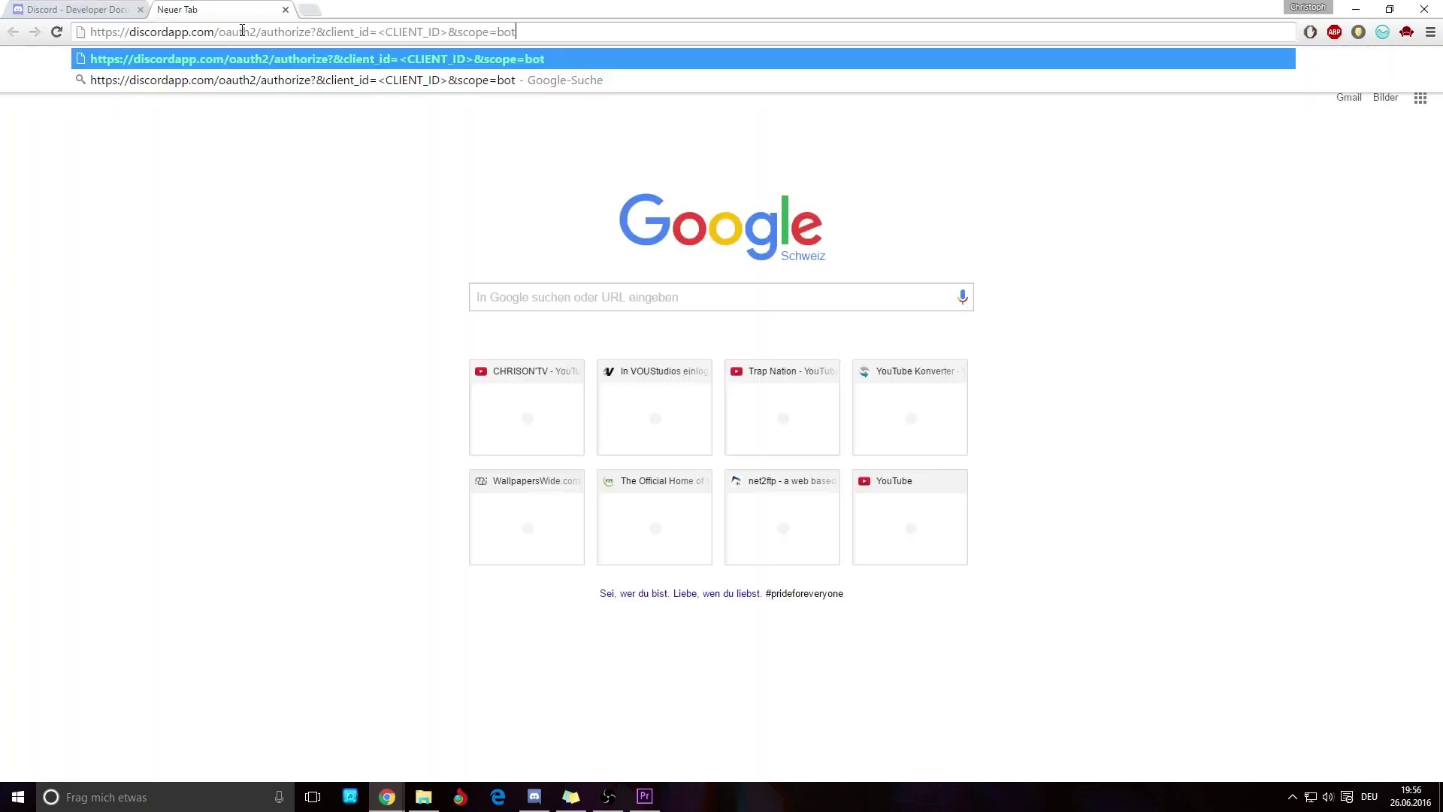
pyautogui.moveTo(378, 32); pyautogui.dragTo(448, 33)
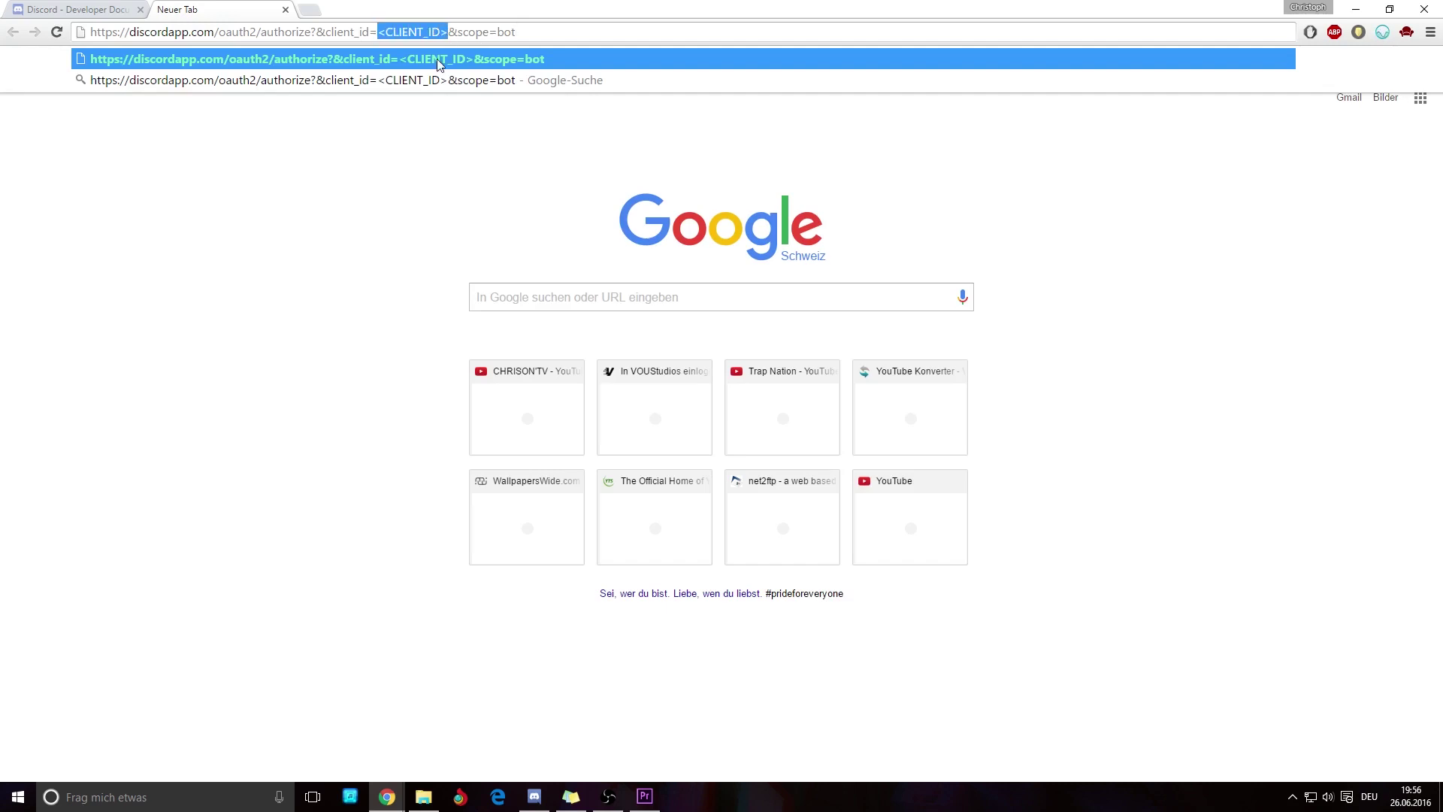
pyautogui.click(91, 9)
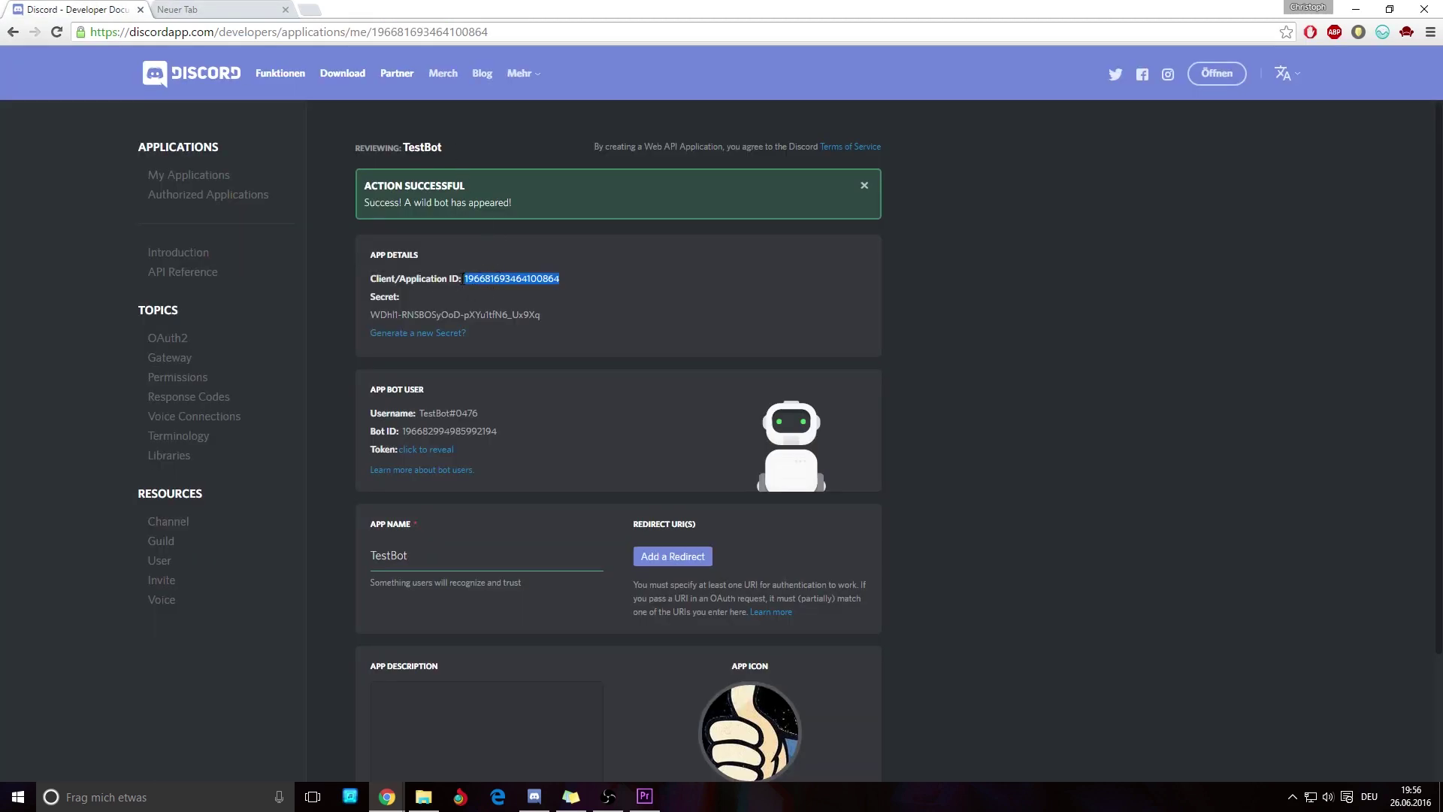
pyautogui.moveTo(568, 281); pyautogui.dragTo(465, 275)
pyautogui.rightClick(476, 274)
pyautogui.click(503, 284)
pyautogui.click(165, 9)
pyautogui.rightClick(395, 34)
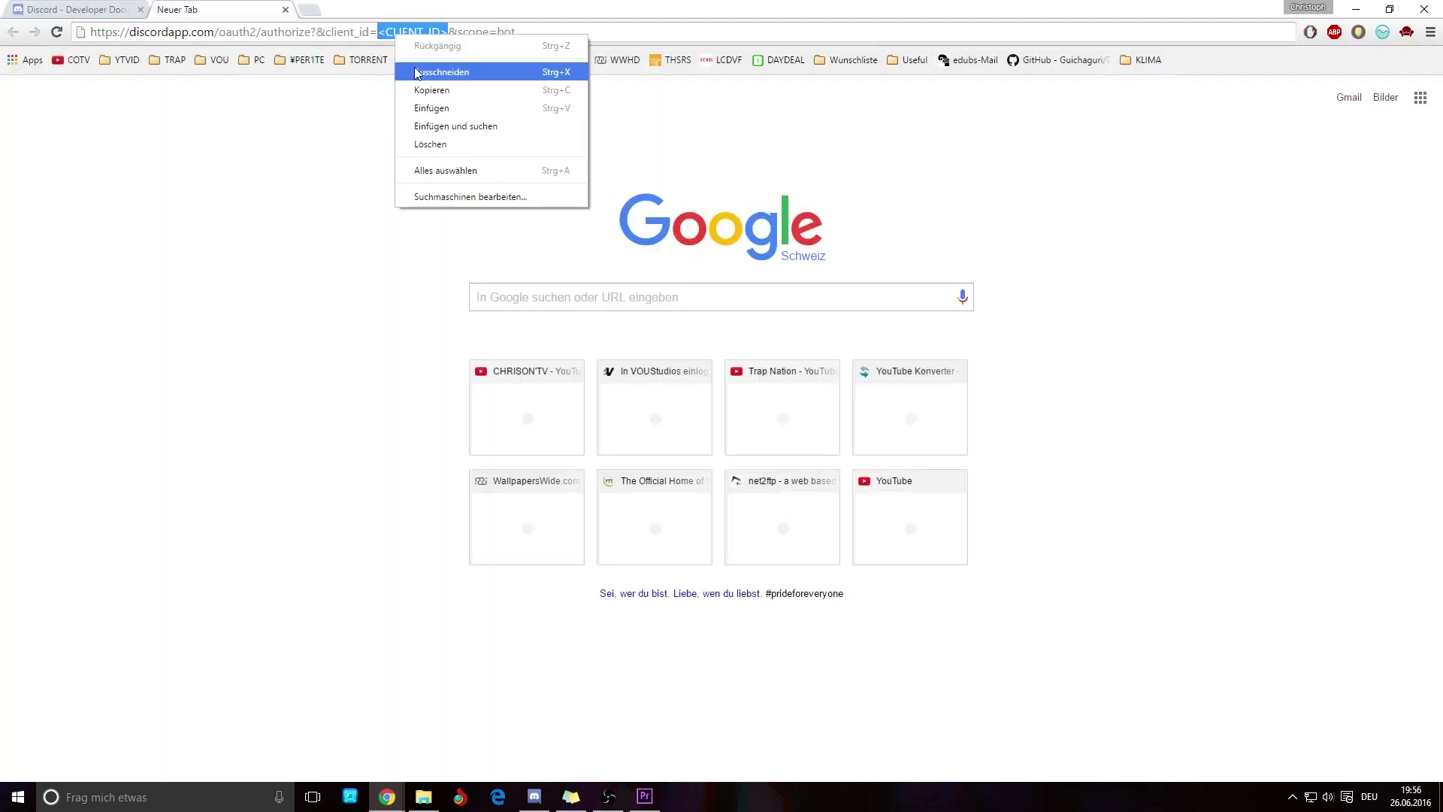
pyautogui.click(432, 107)
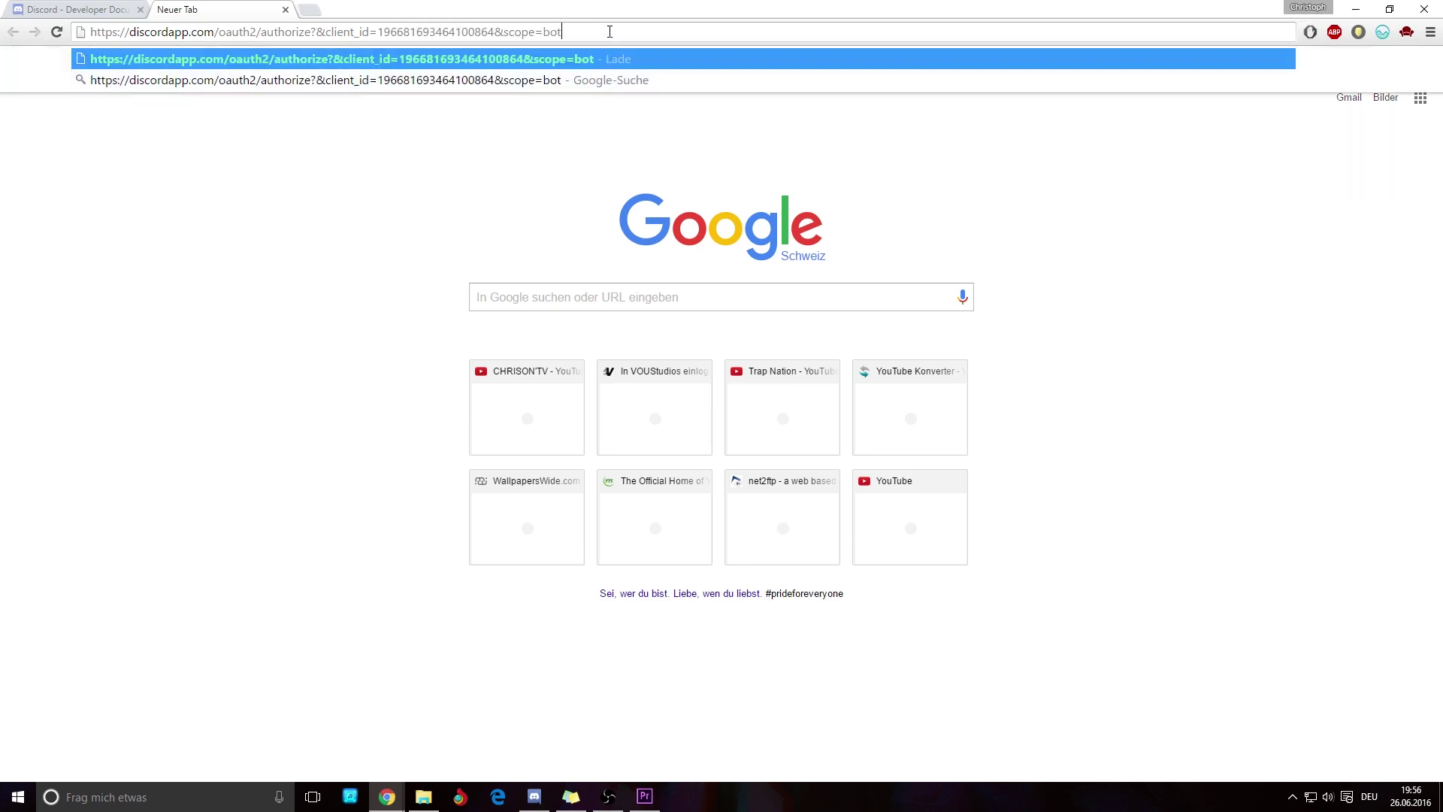
pyautogui.press('Return')
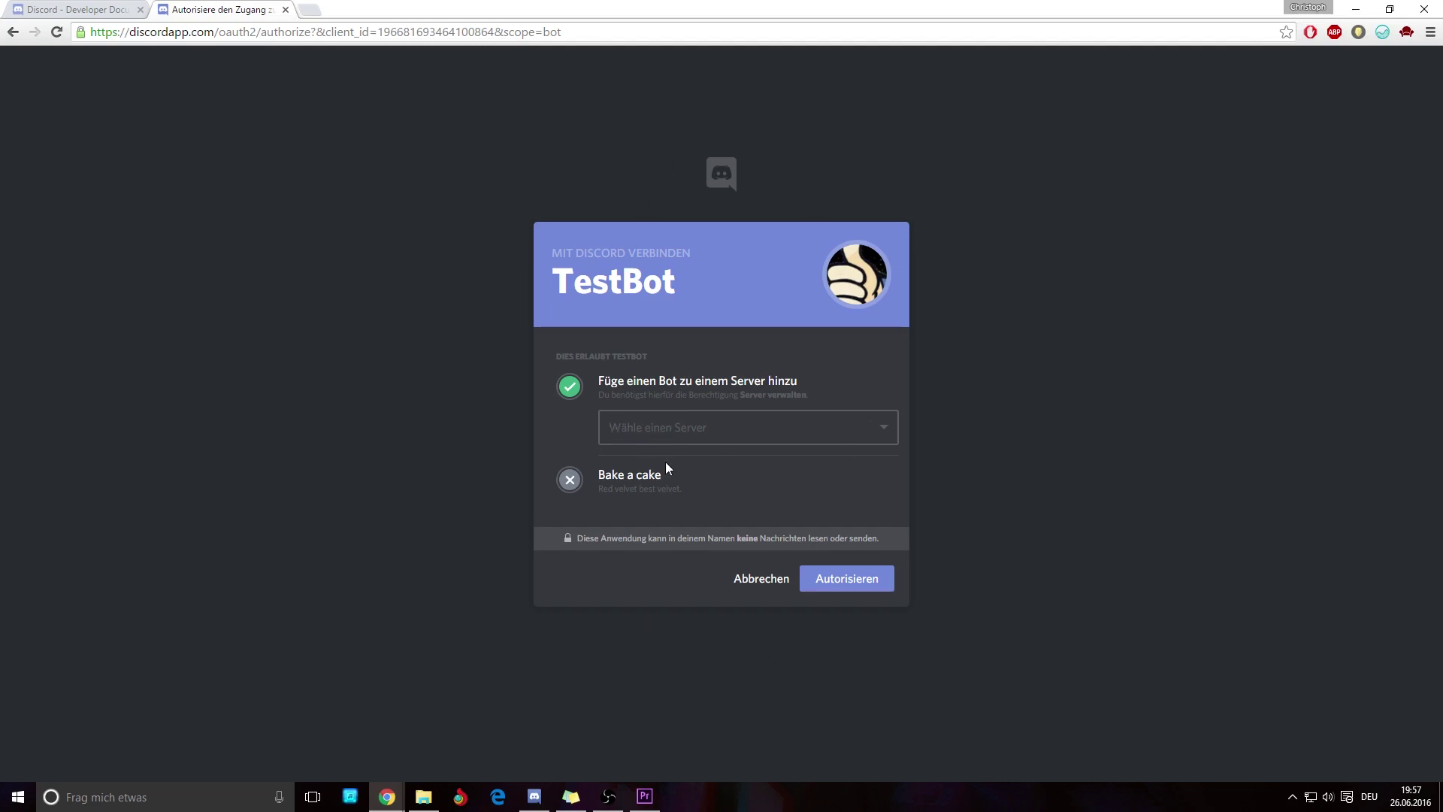
# Choose the TestYPERITE server and authorize TestBot to join it
pyautogui.click(723, 436)
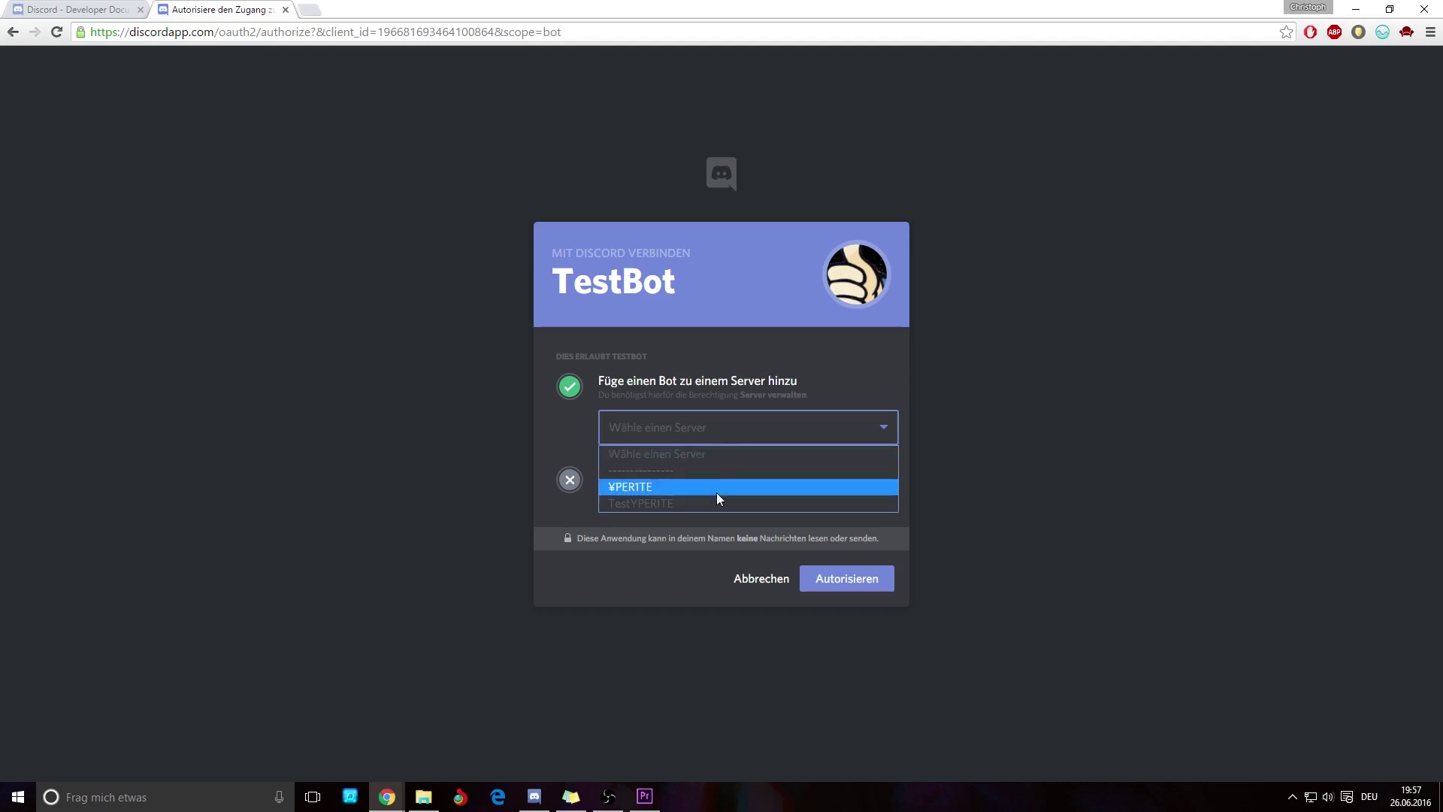
pyautogui.click(710, 503)
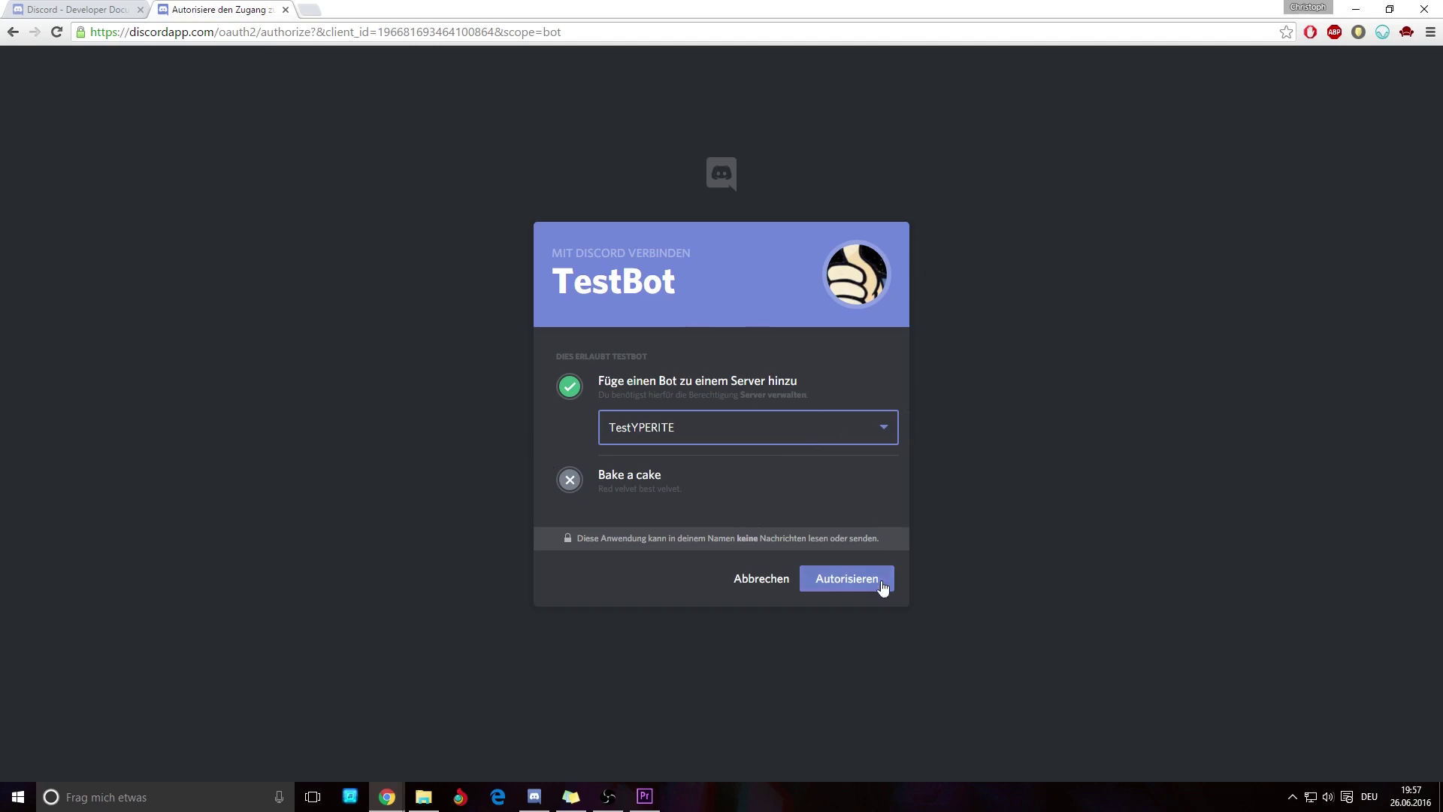
pyautogui.click(832, 596)
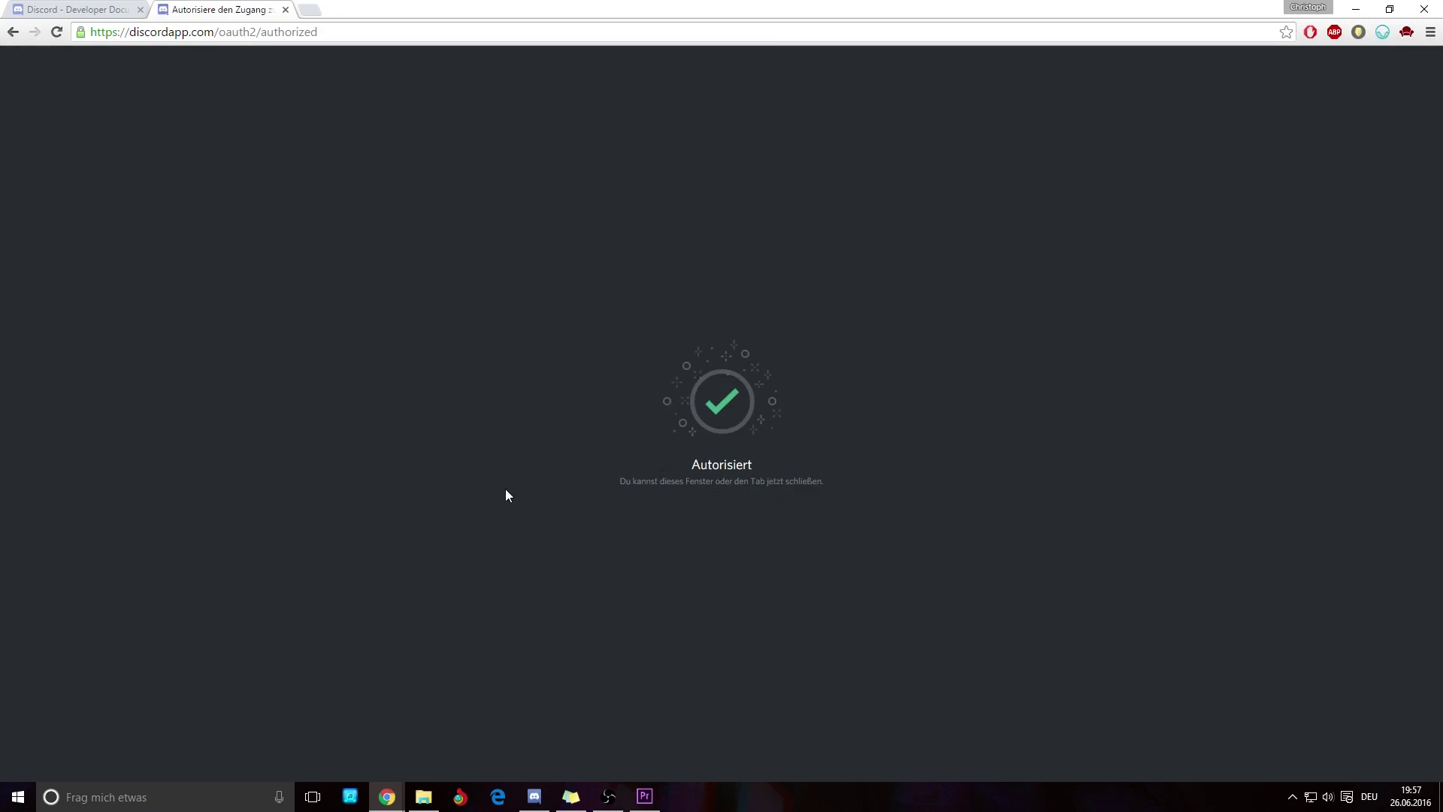
# Open the desktop's MusicBot-master folder maximized in File Explorer and enter its config folder
pyautogui.click(65, 10)
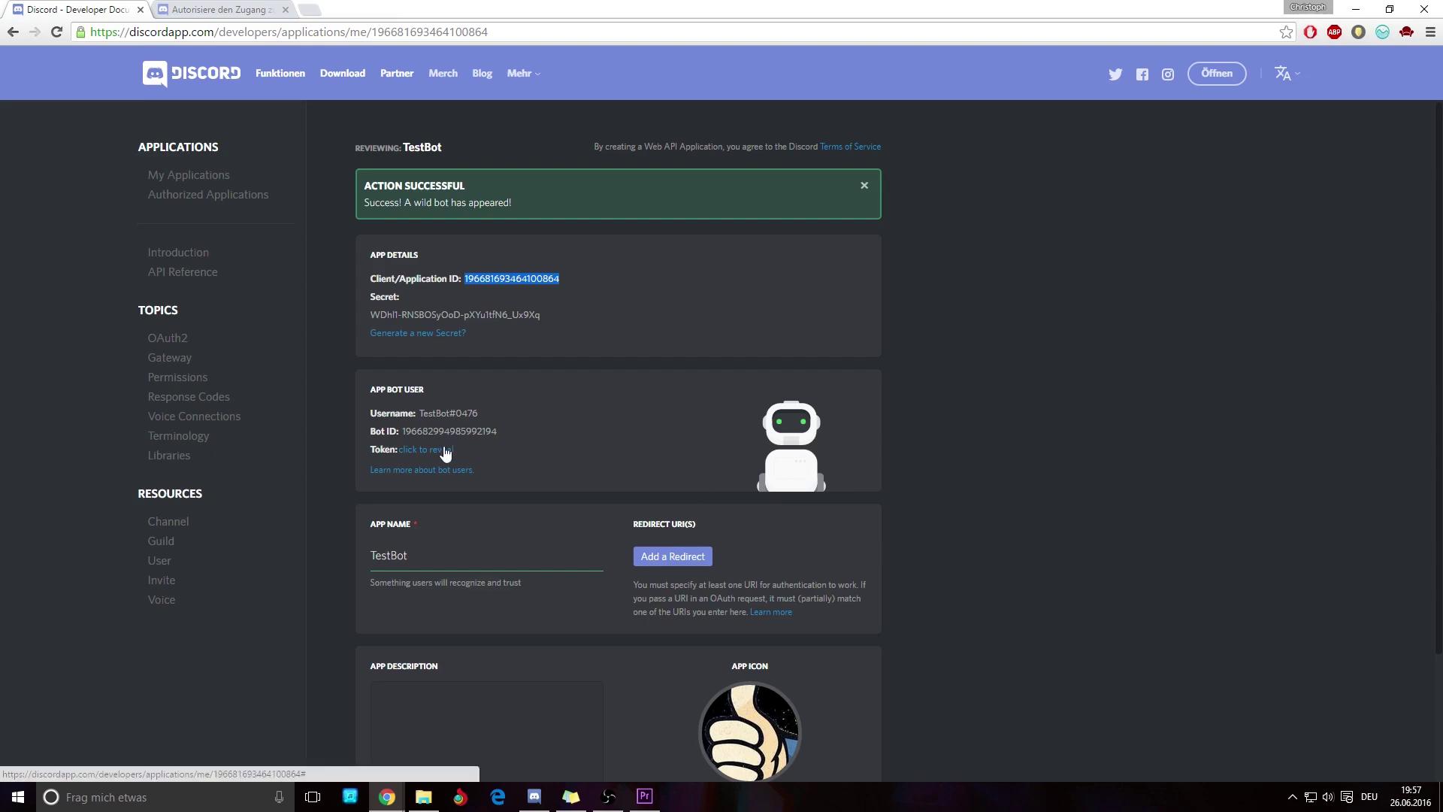
pyautogui.click(1355, 8)
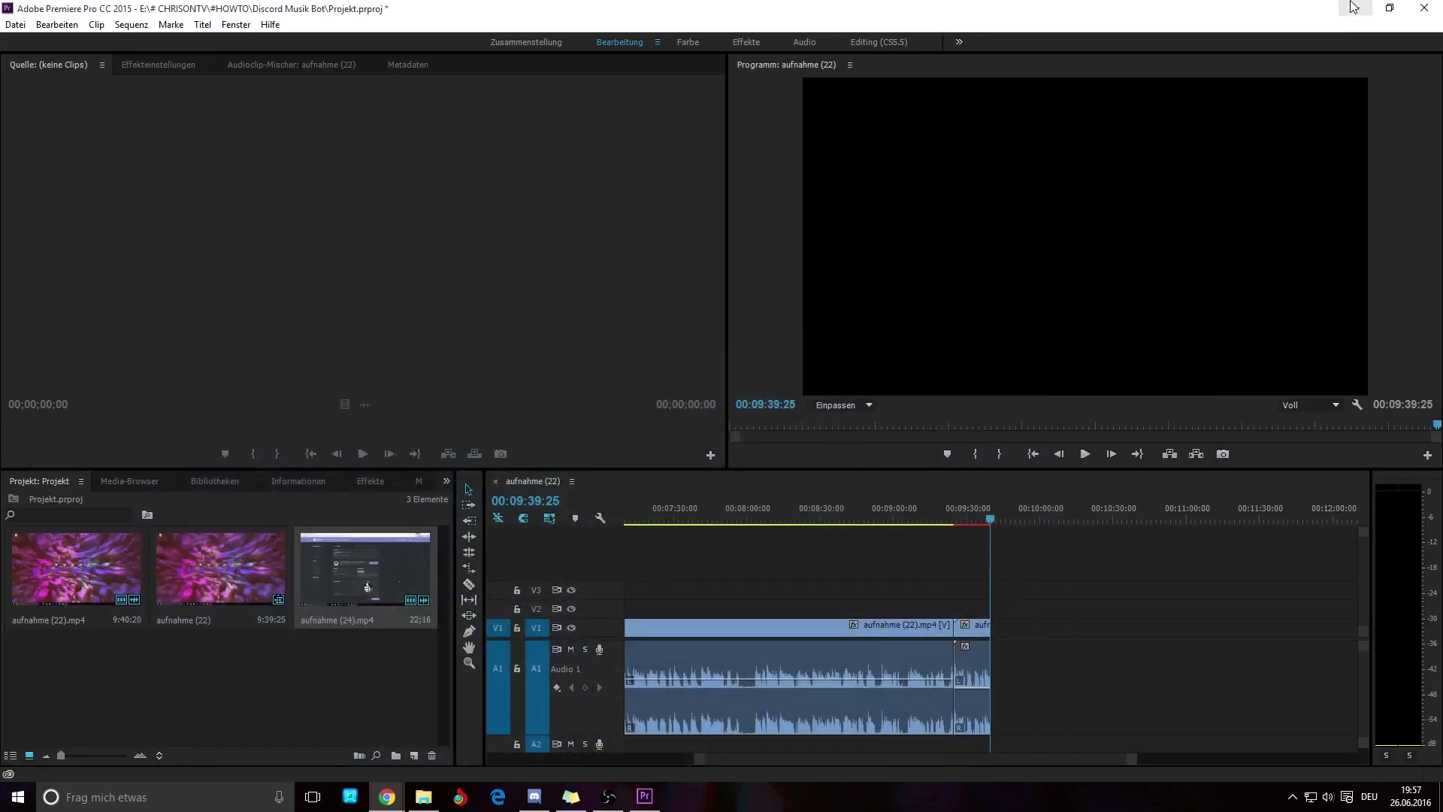
pyautogui.click(1354, 8)
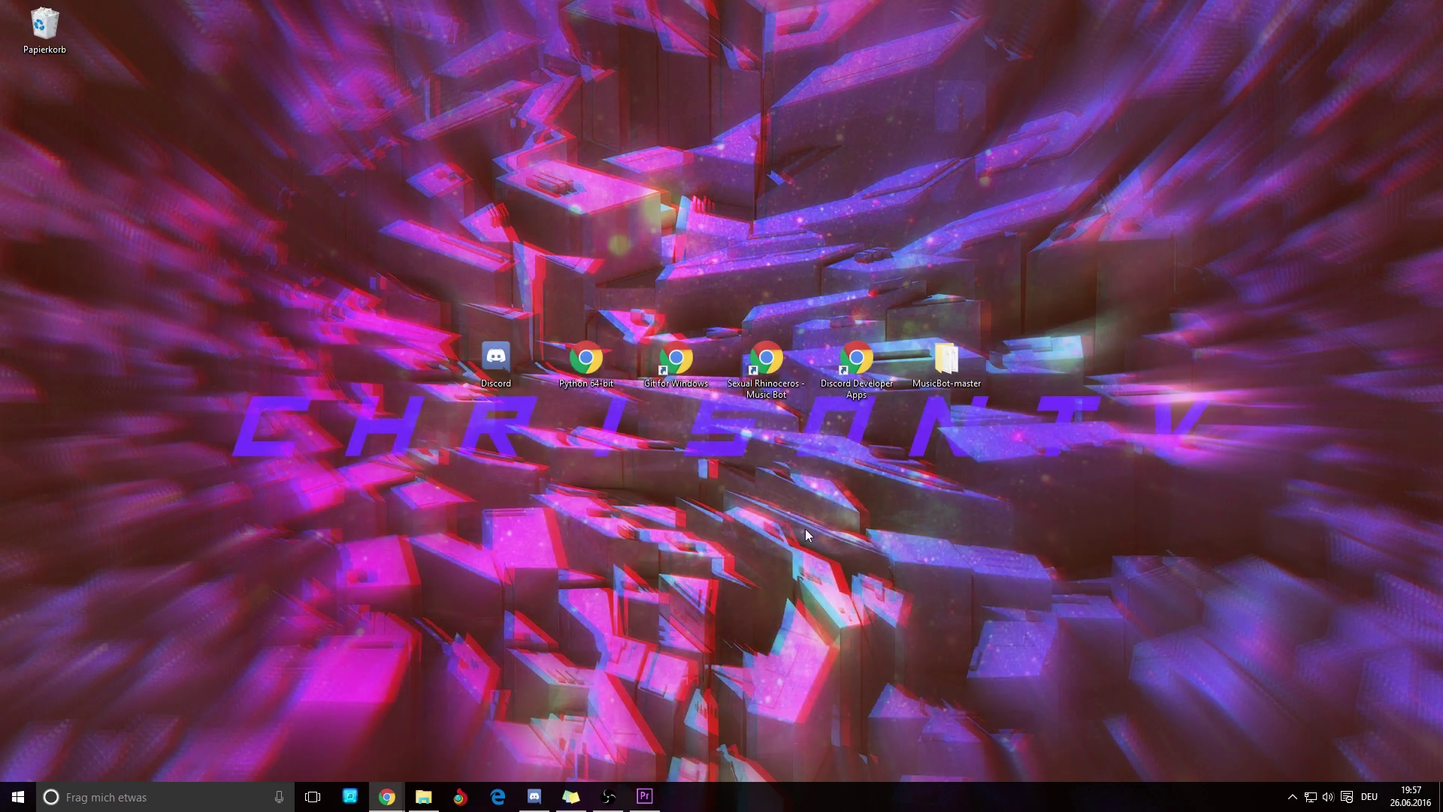
pyautogui.click(939, 364)
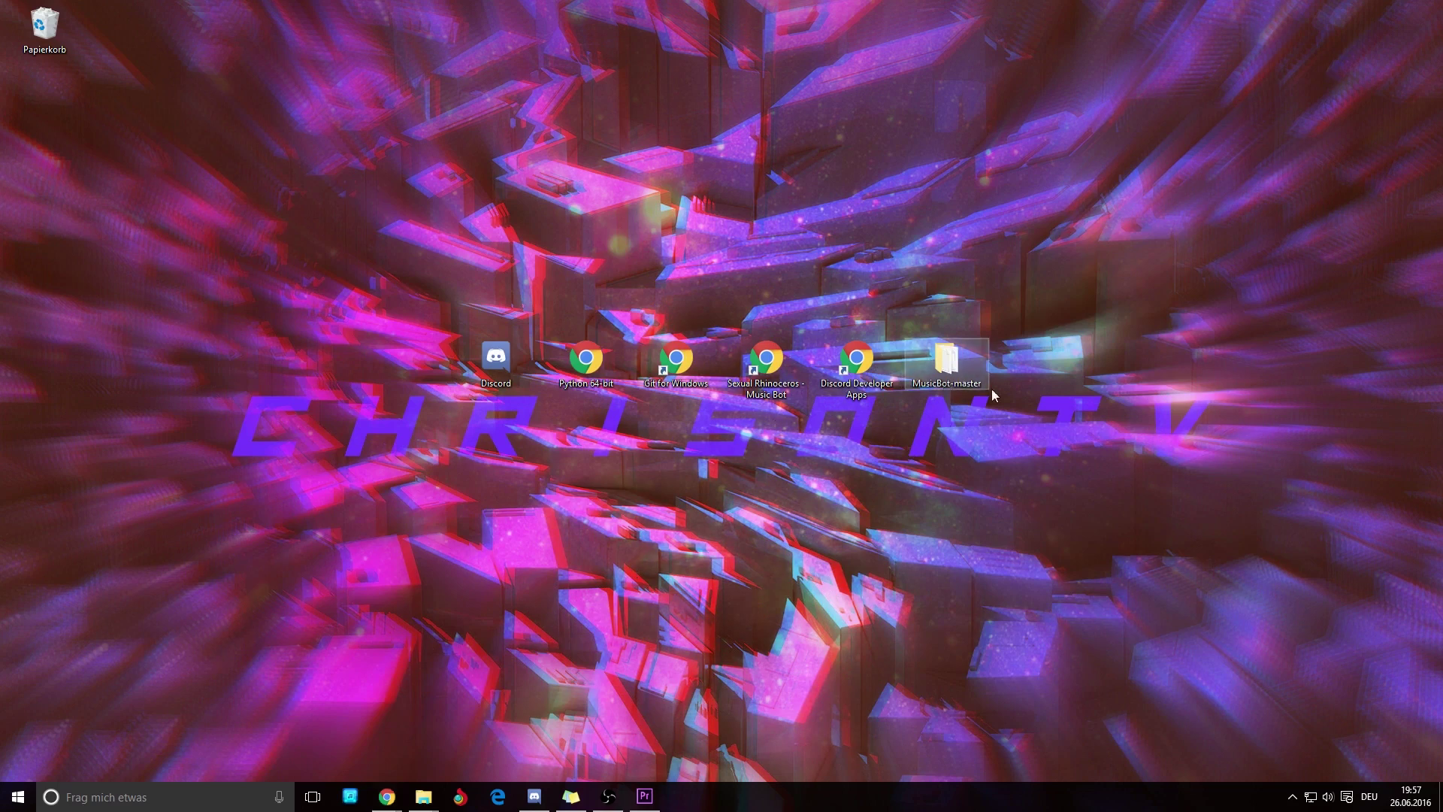
pyautogui.press('Return')
pyautogui.press('super+Up')
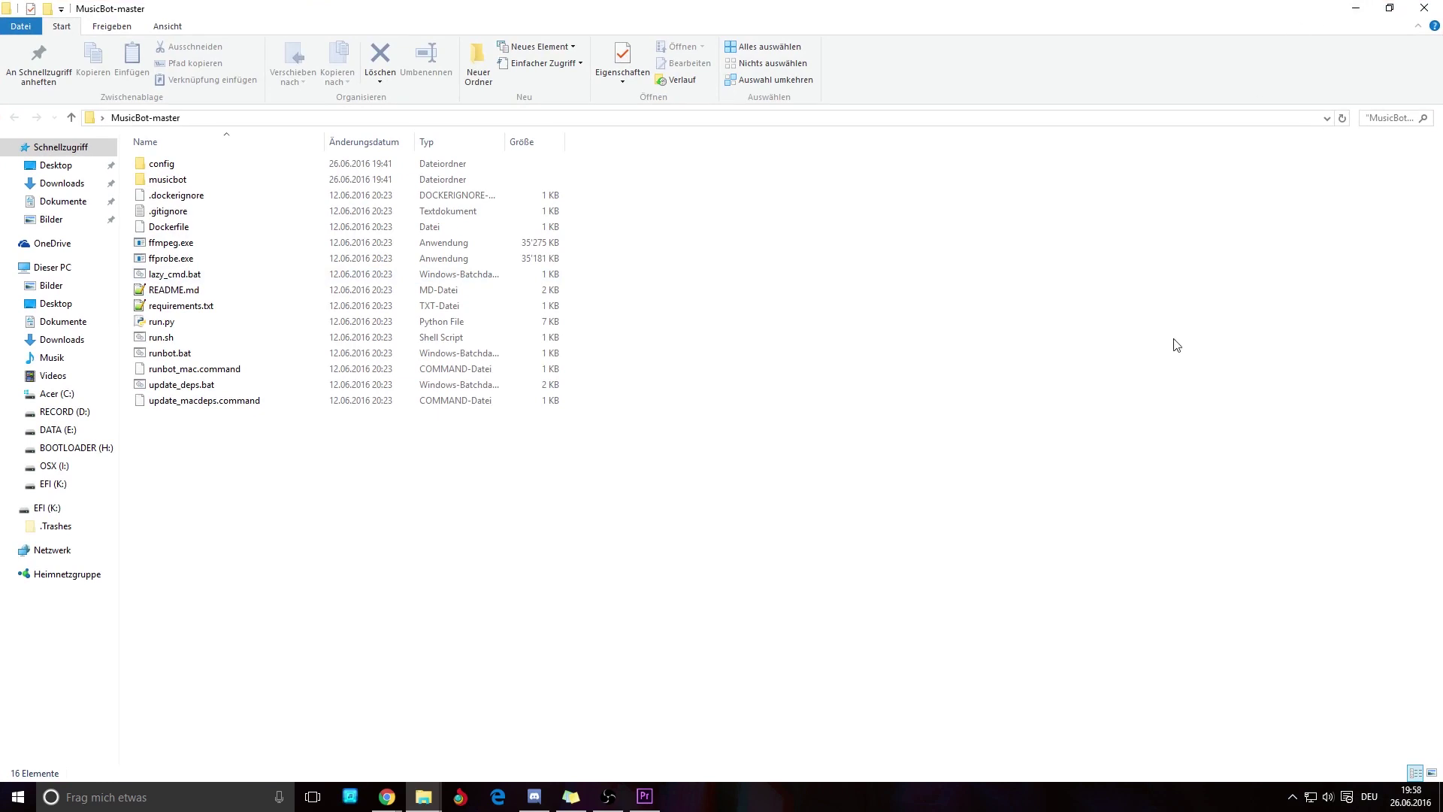
pyautogui.doubleClick(472, 163)
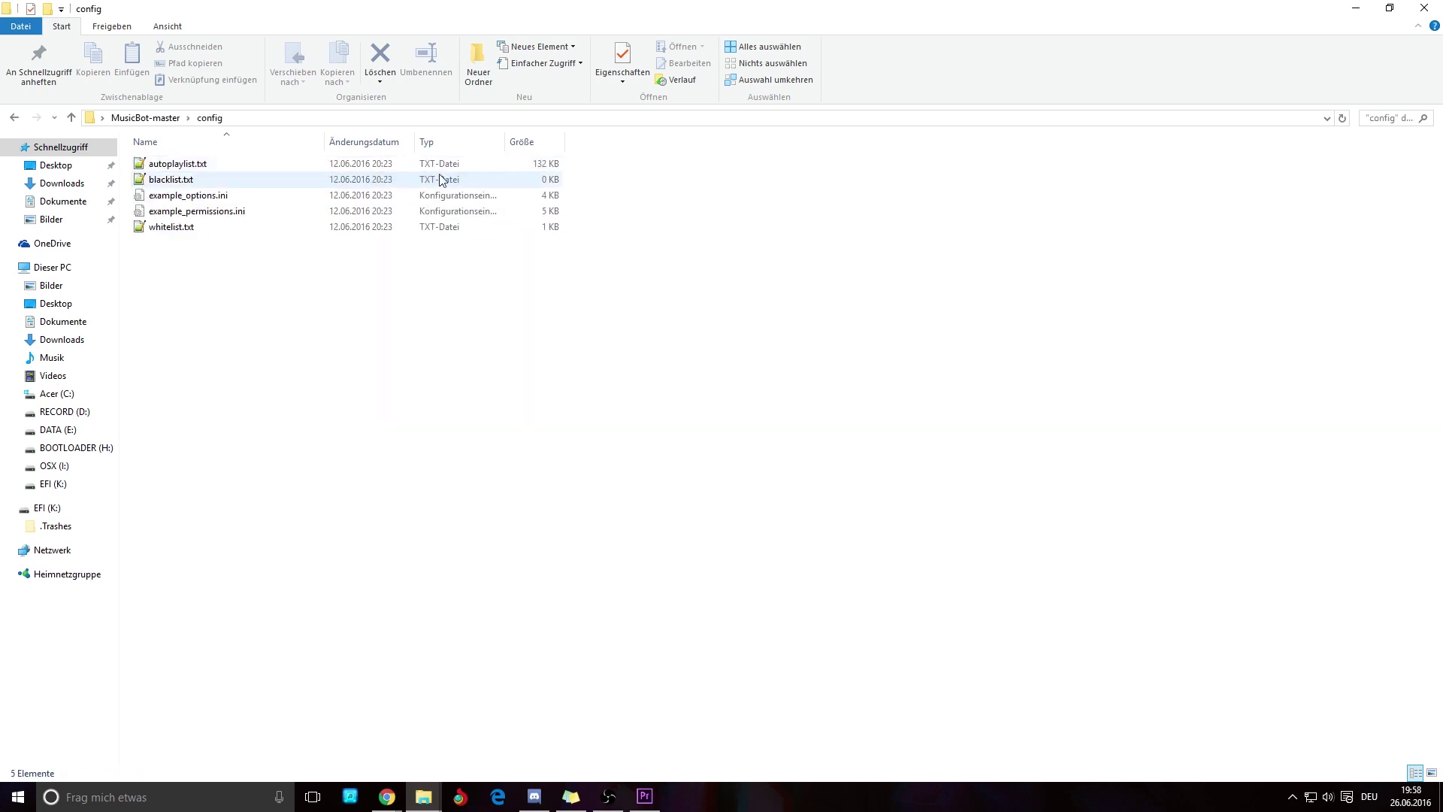
# Copy example_options.ini and paste a duplicate into the config folder
pyautogui.click(208, 199)
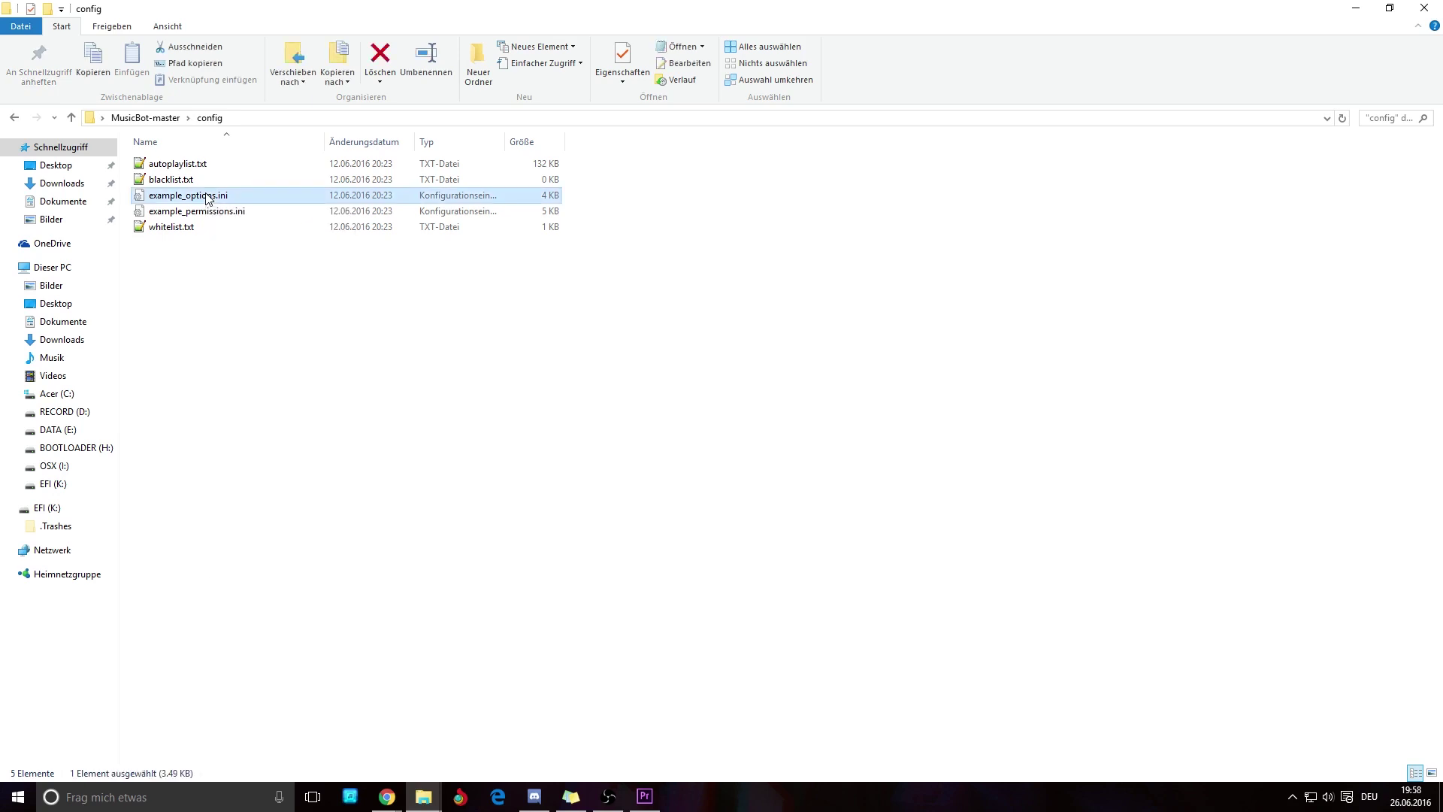
pyautogui.rightClick(208, 198)
pyautogui.click(255, 476)
pyautogui.rightClick(267, 366)
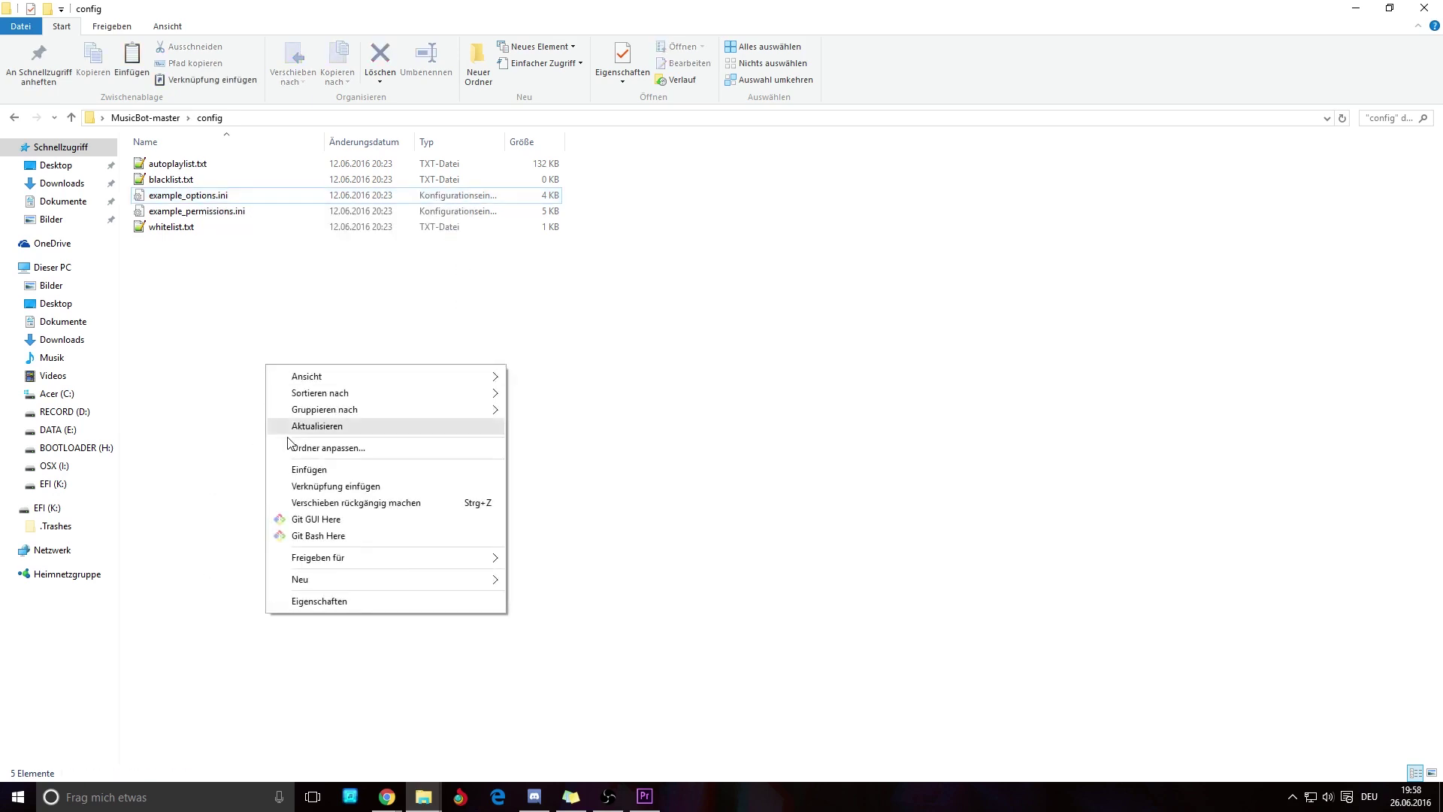
pyautogui.click(312, 470)
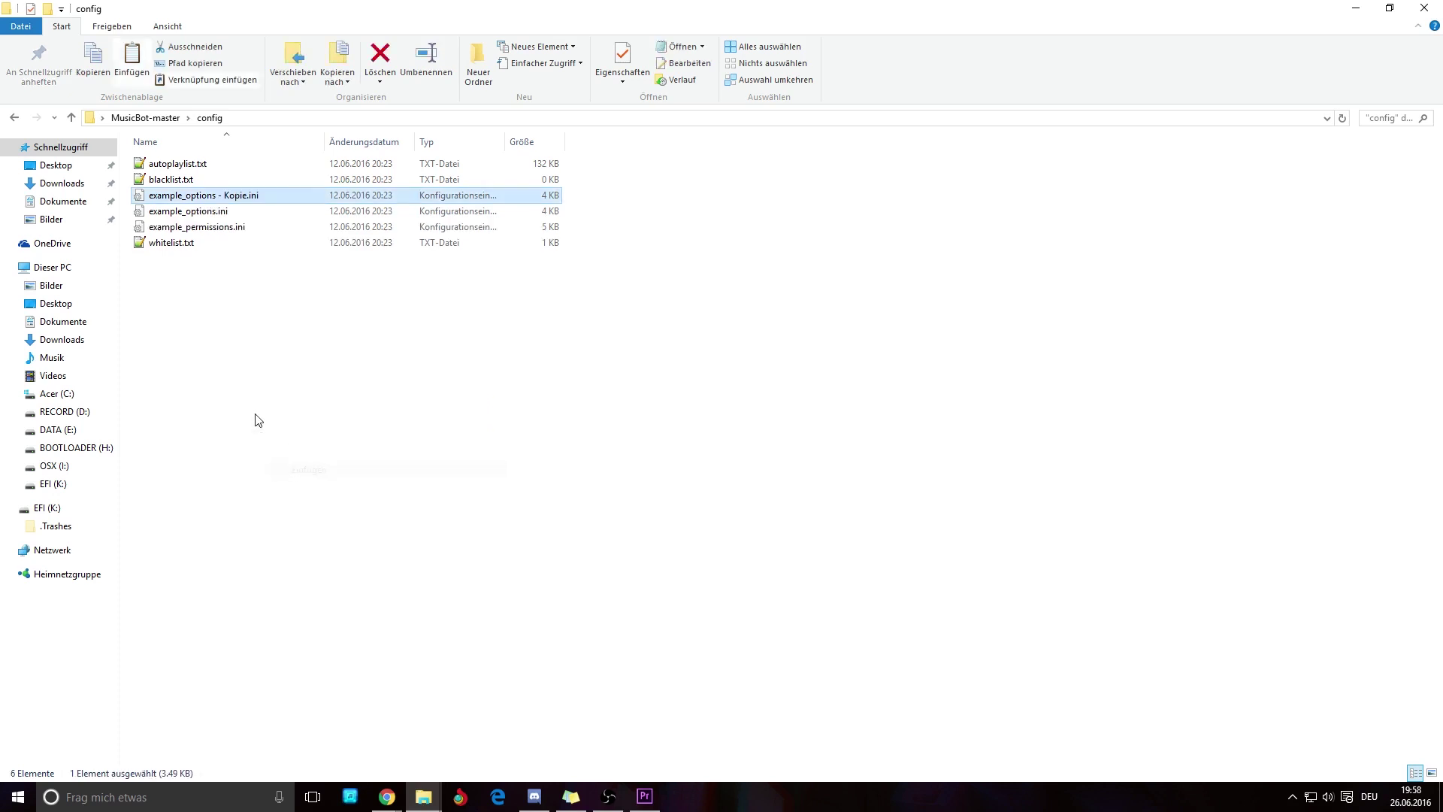
# Rename the duplicate to options.ini by removing the 'example_' prefix and 'Kopie' suffix
pyautogui.rightClick(235, 195)
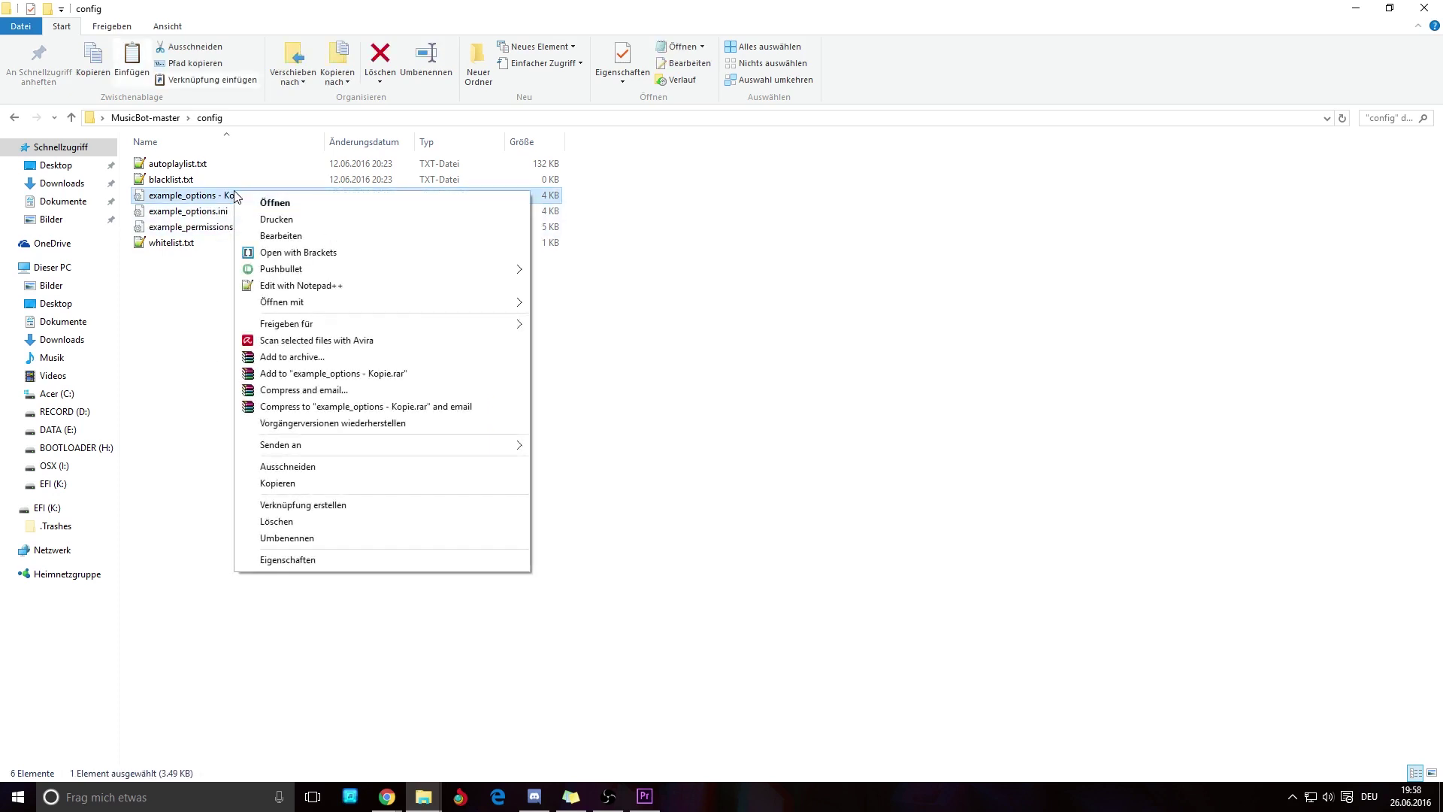
pyautogui.click(278, 541)
pyautogui.moveTo(187, 195); pyautogui.dragTo(9, 182)
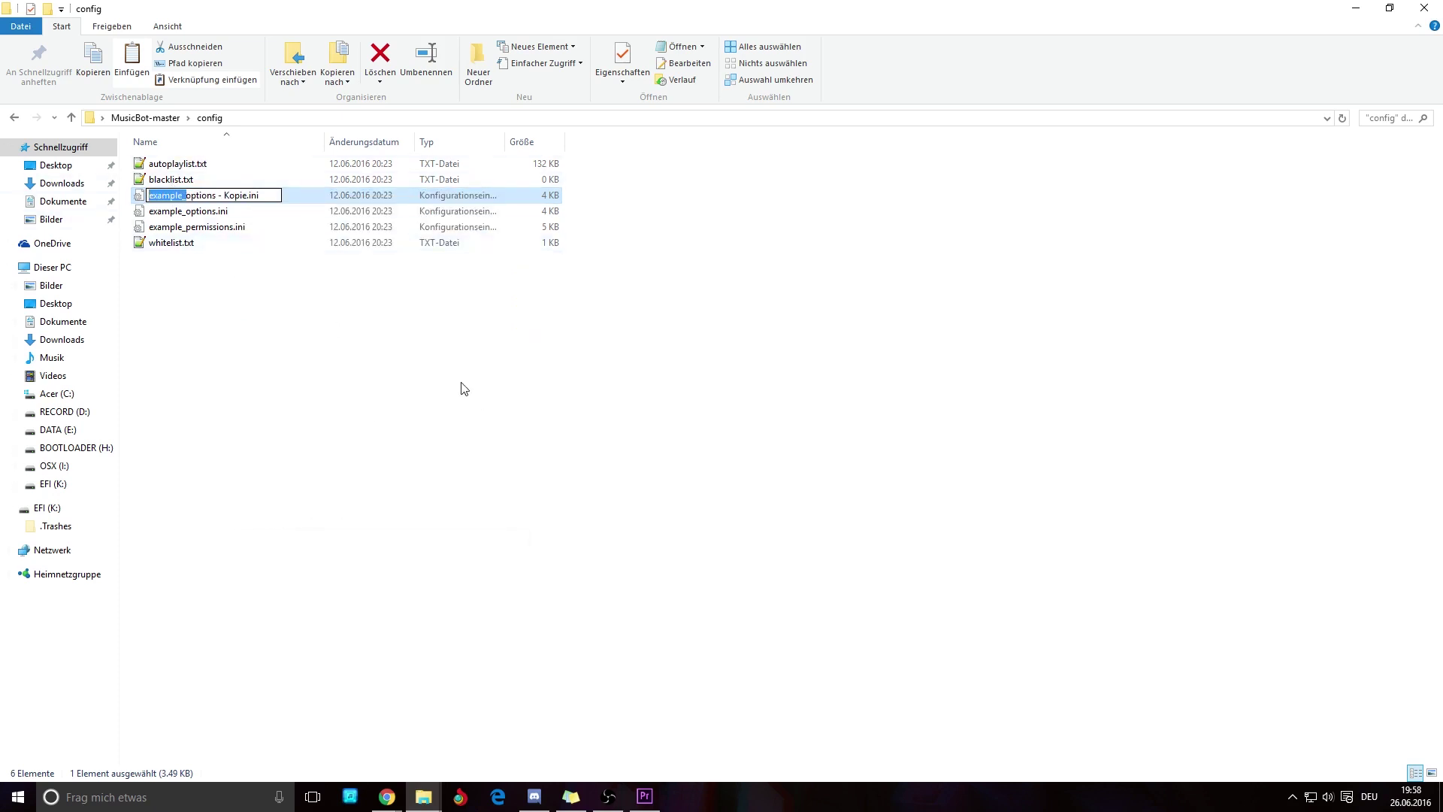
pyautogui.press('BackSpace')
pyautogui.moveTo(213, 196); pyautogui.dragTo(189, 196)
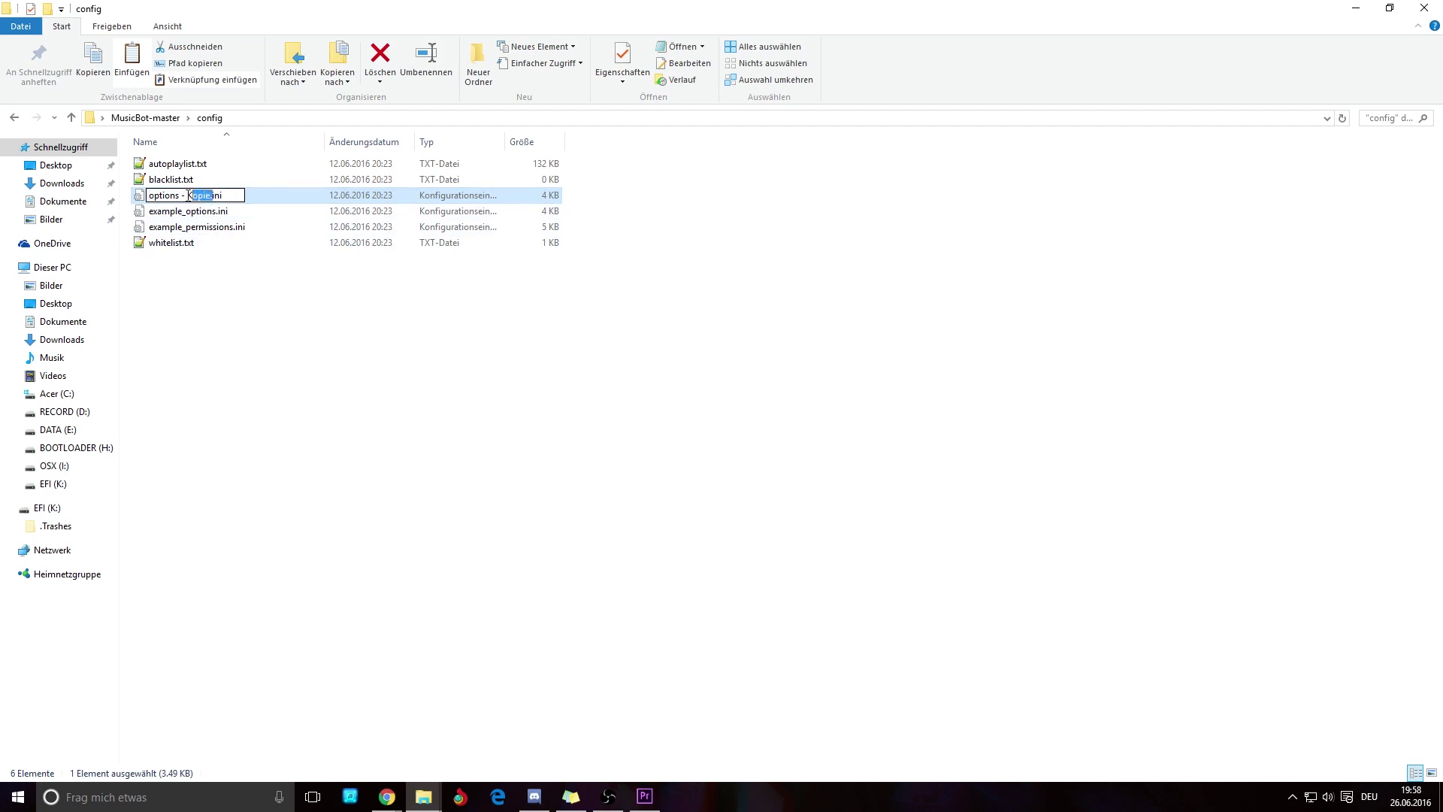
pyautogui.press('BackSpace')
pyautogui.press('BackSpace')
pyautogui.press('BackSpace')
pyautogui.press('BackSpace')
pyautogui.click(511, 422)
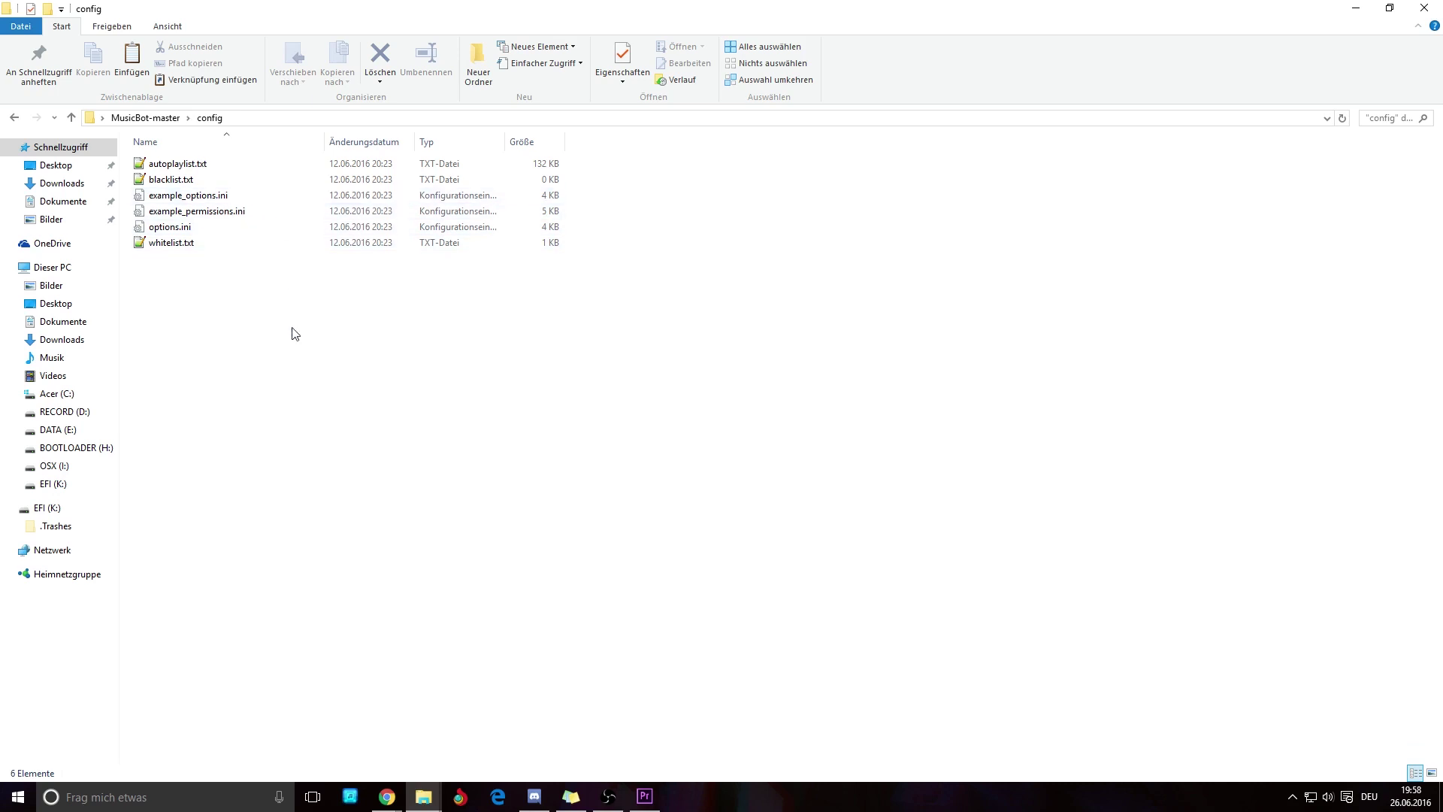
pyautogui.click(201, 227)
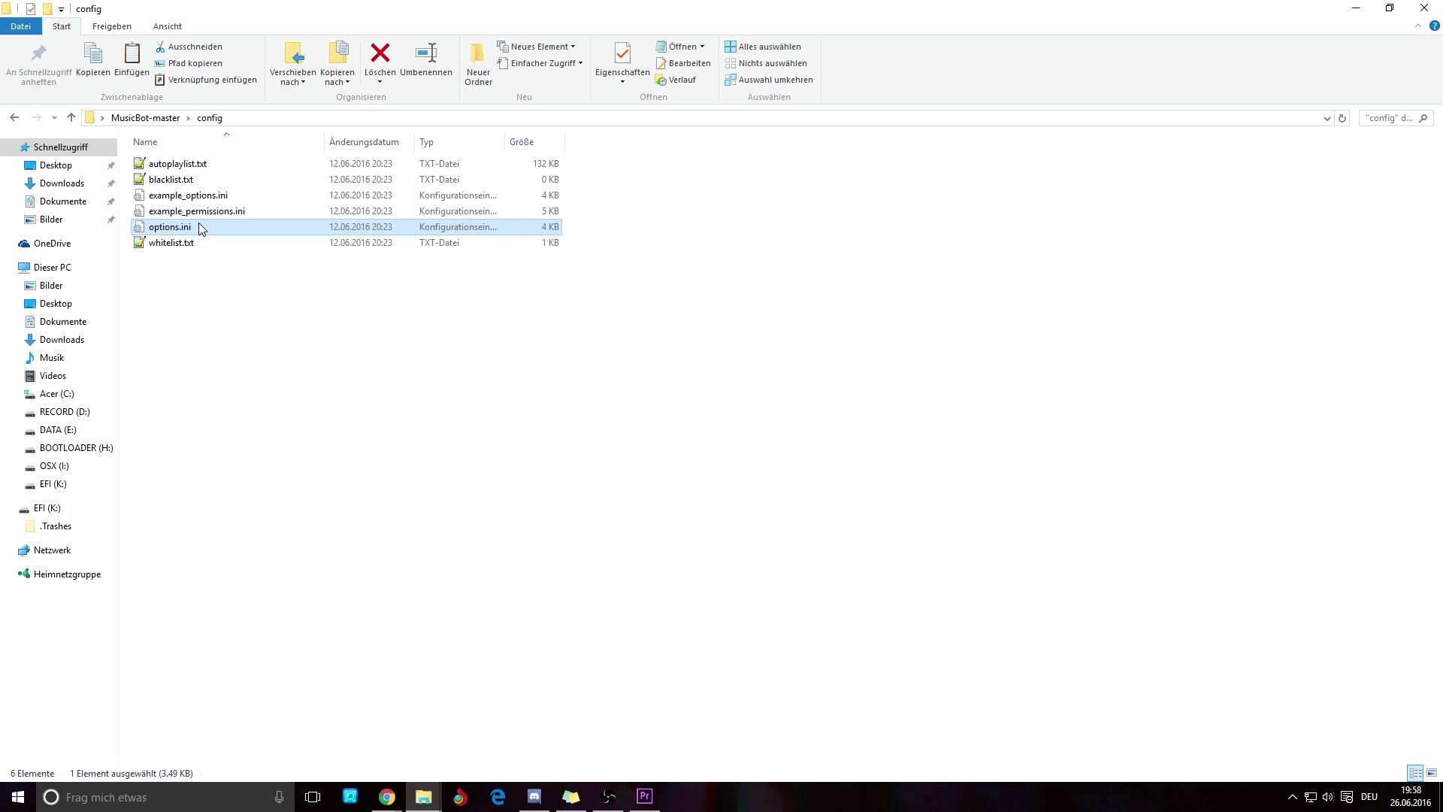
# Open options.ini in Notepad++ and look over its contents
pyautogui.rightClick(200, 226)
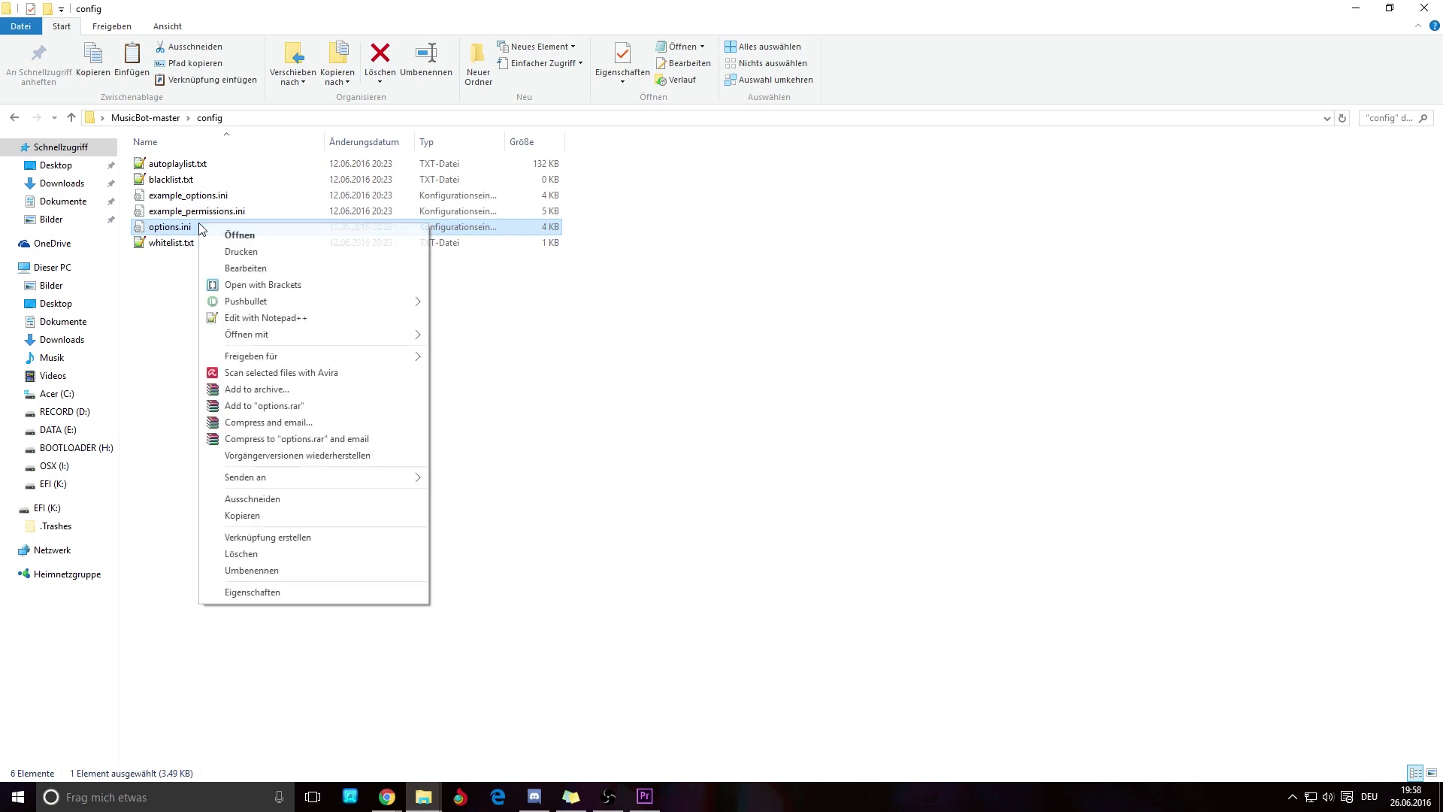
pyautogui.click(246, 318)
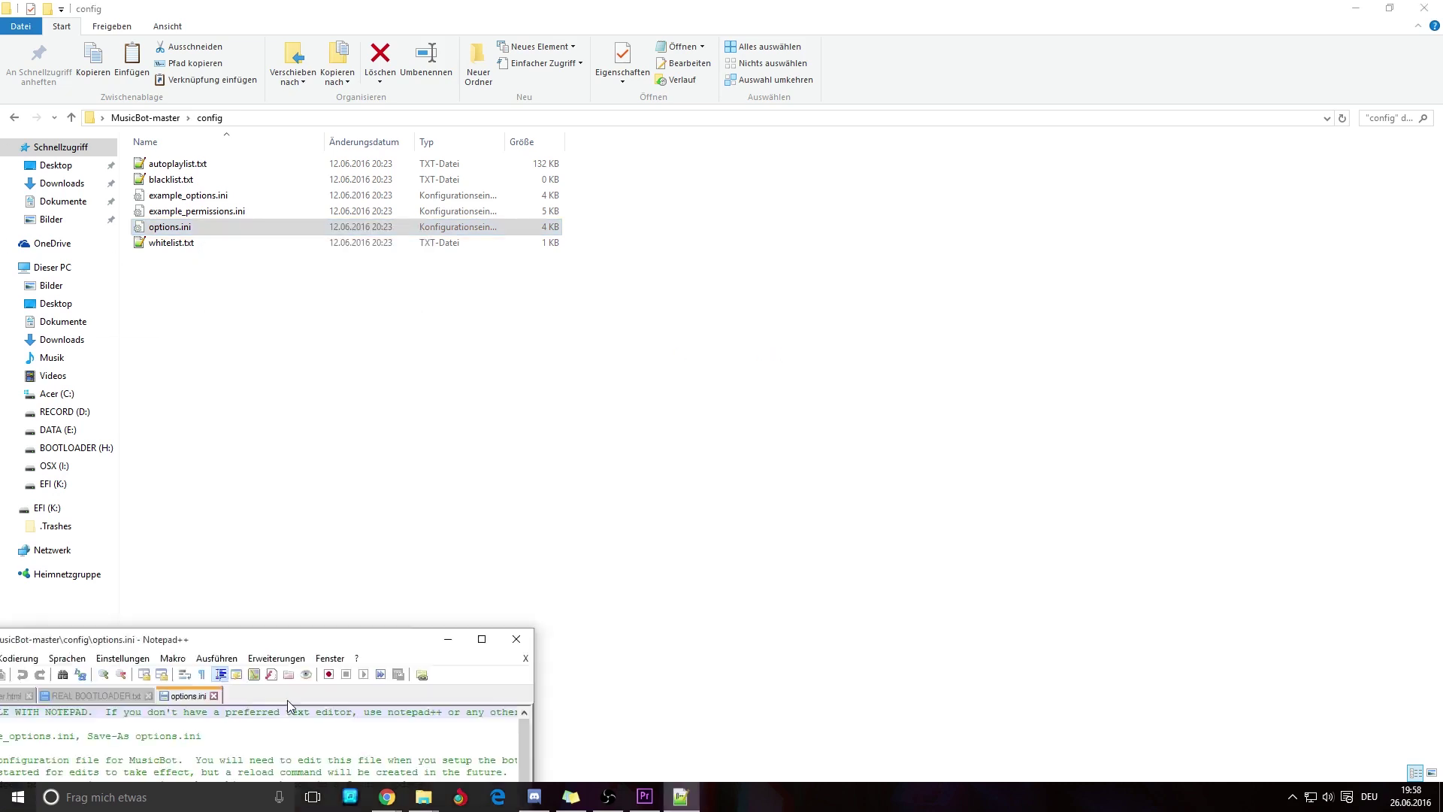
pyautogui.scroll(-2, 188, 355)
pyautogui.scroll(2, 271, 459)
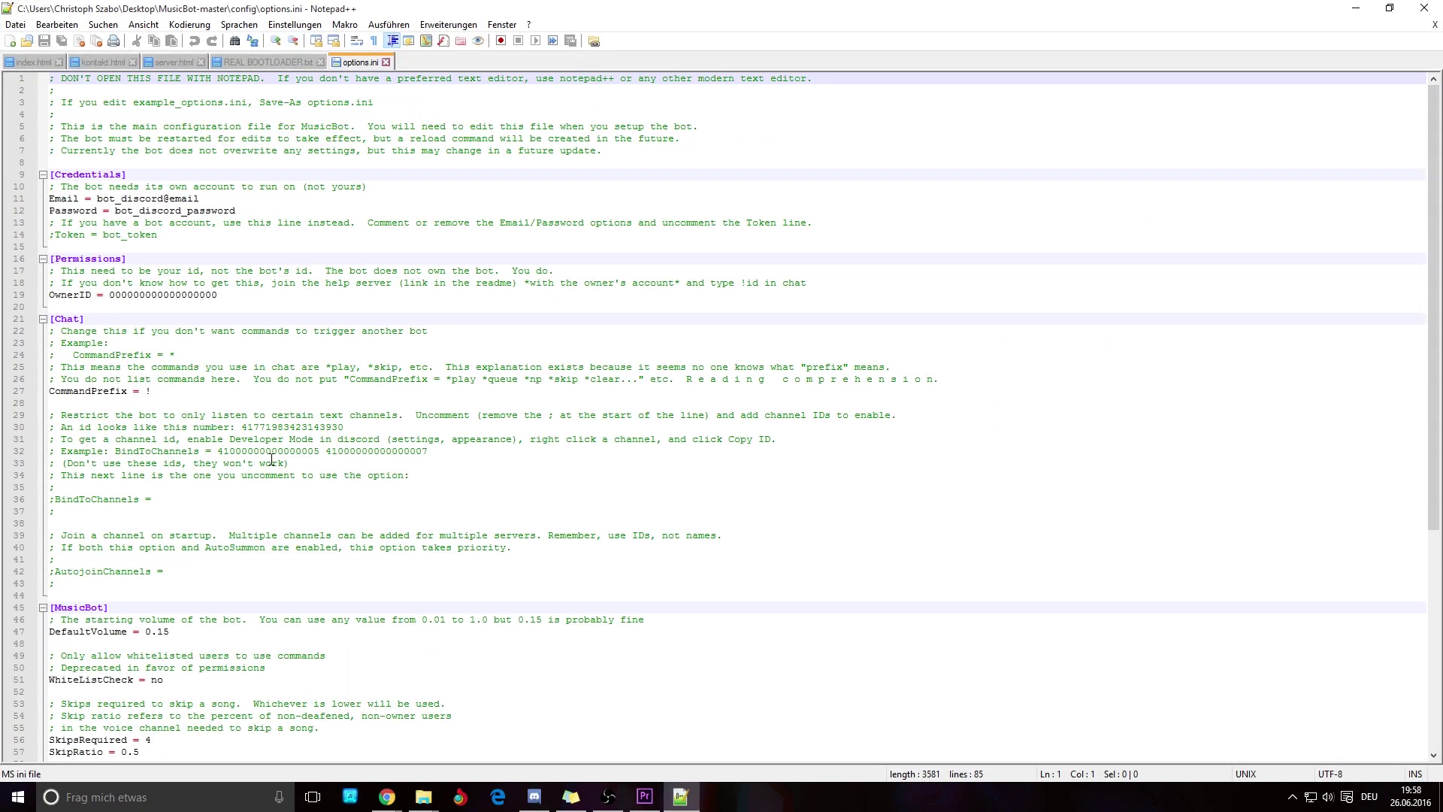
pyautogui.scroll(-9, 175, 427)
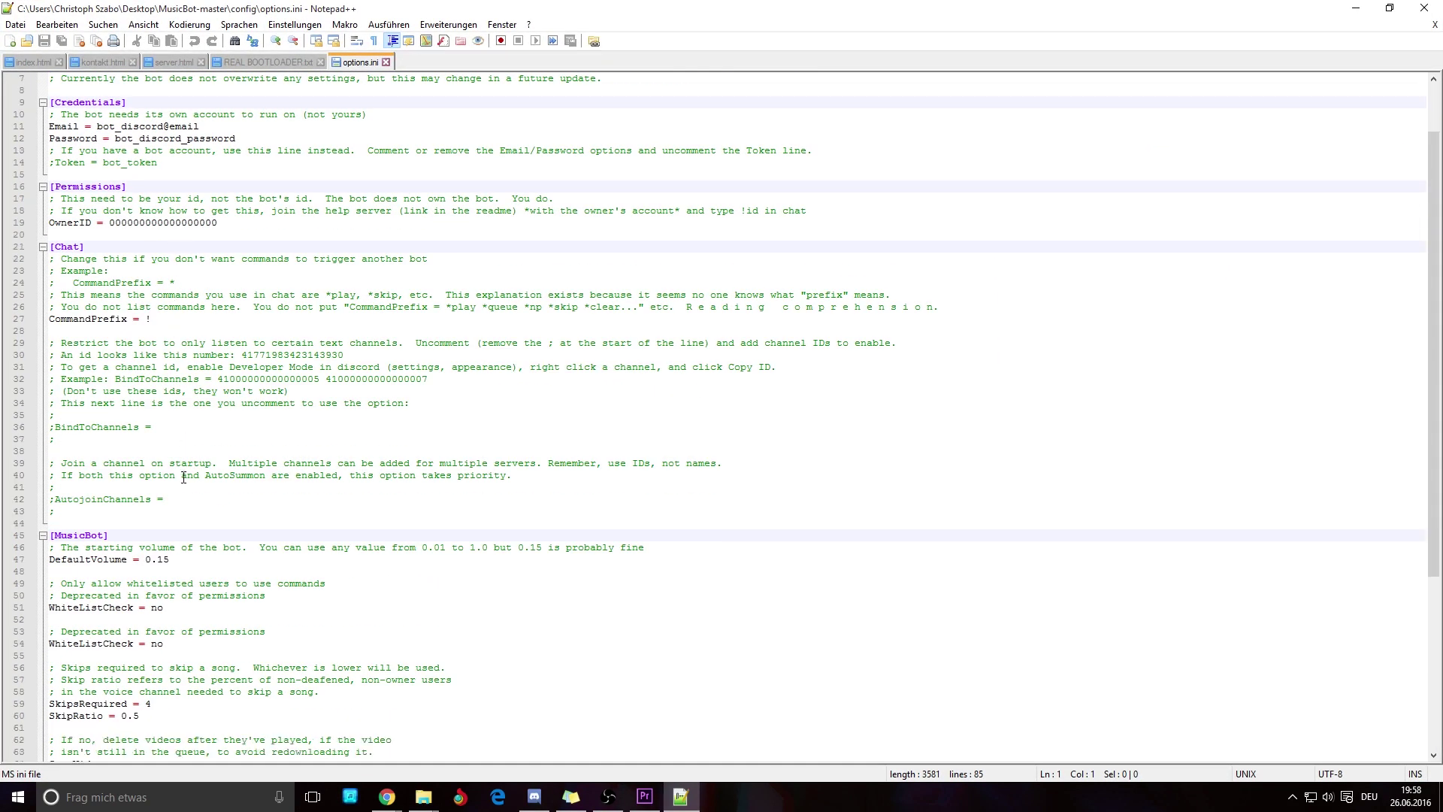
pyautogui.scroll(9, 184, 478)
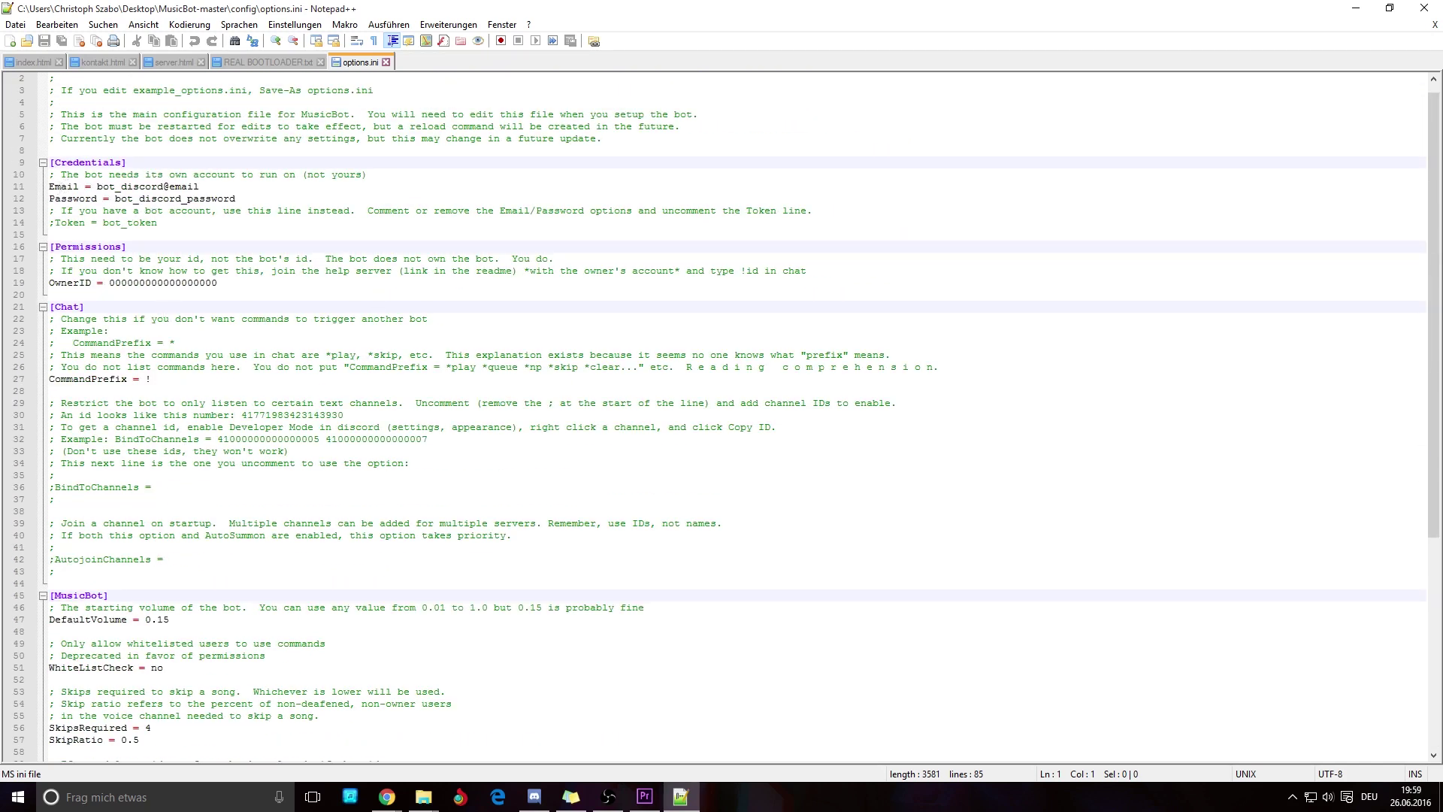
# Comment out the Email and Password lines with ';' and uncomment the Token line
pyautogui.click(50, 189)
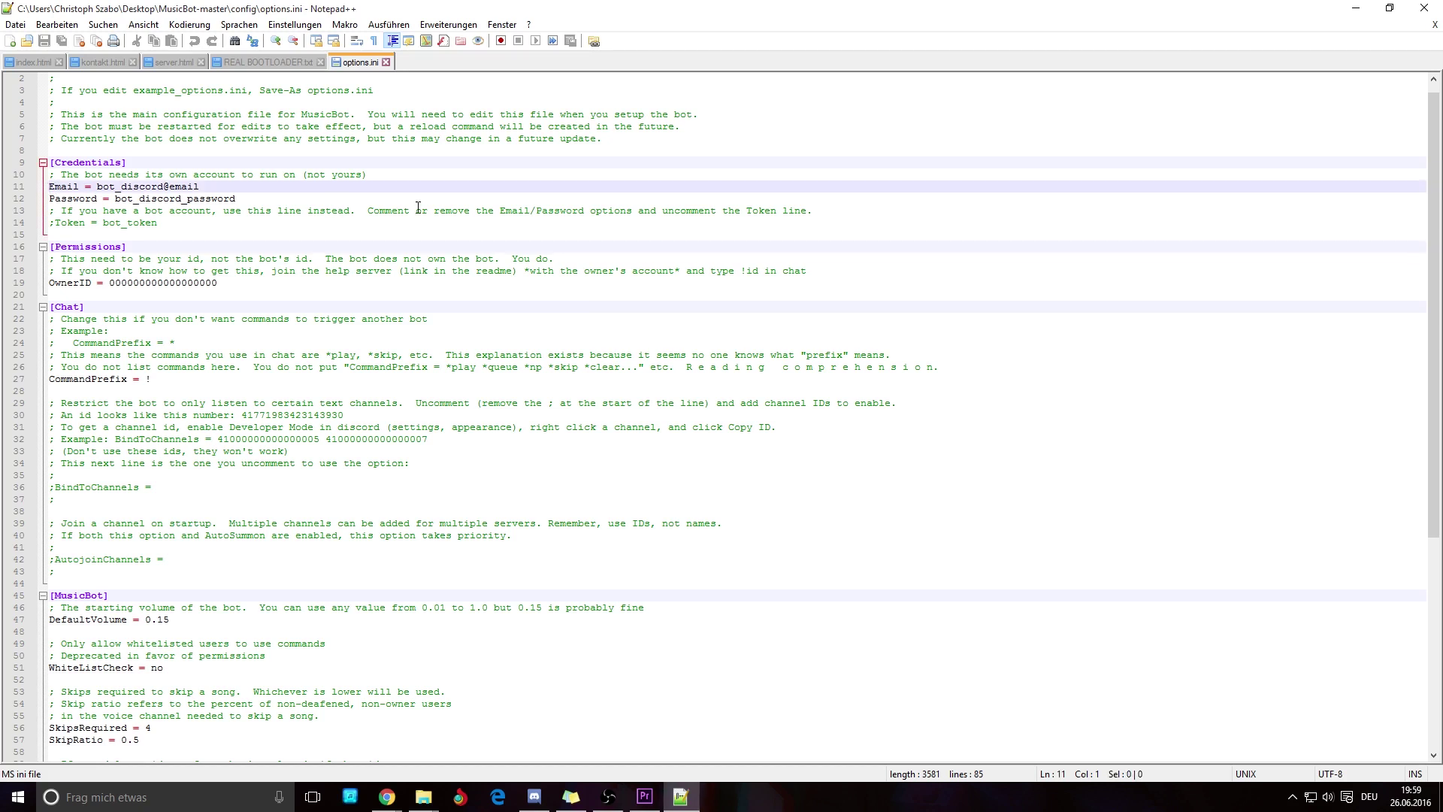
pyautogui.write(';')
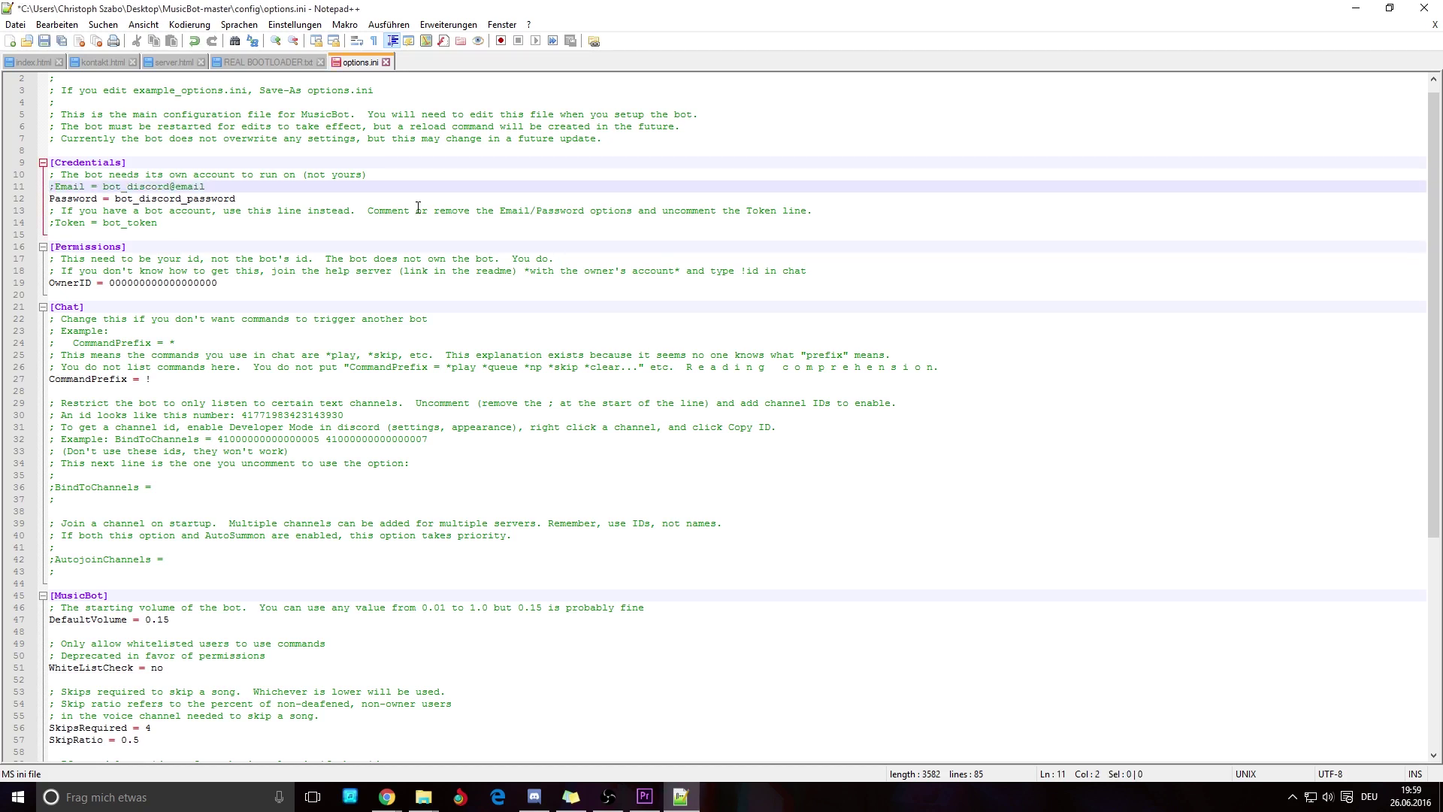
pyautogui.press('Down')
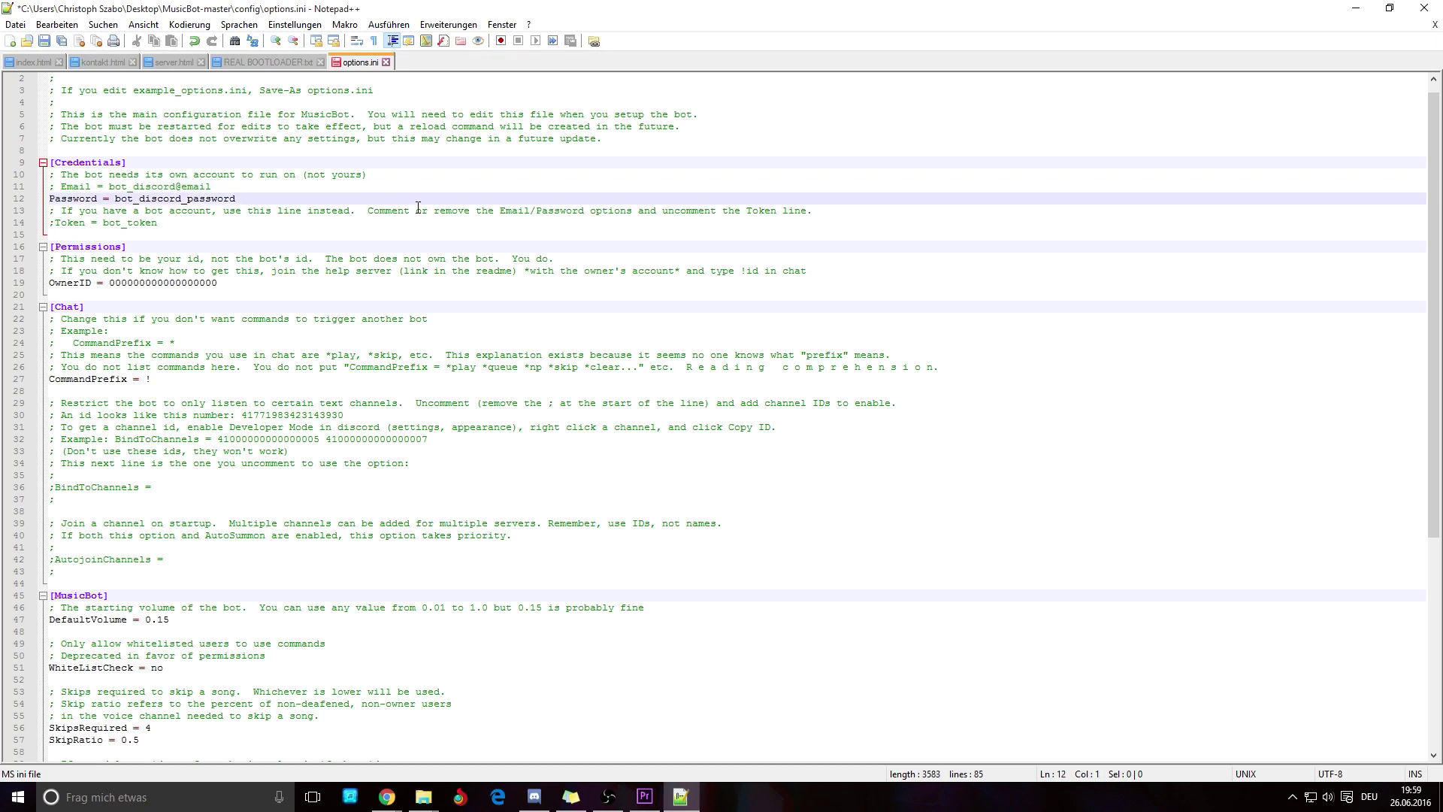
pyautogui.write(';')
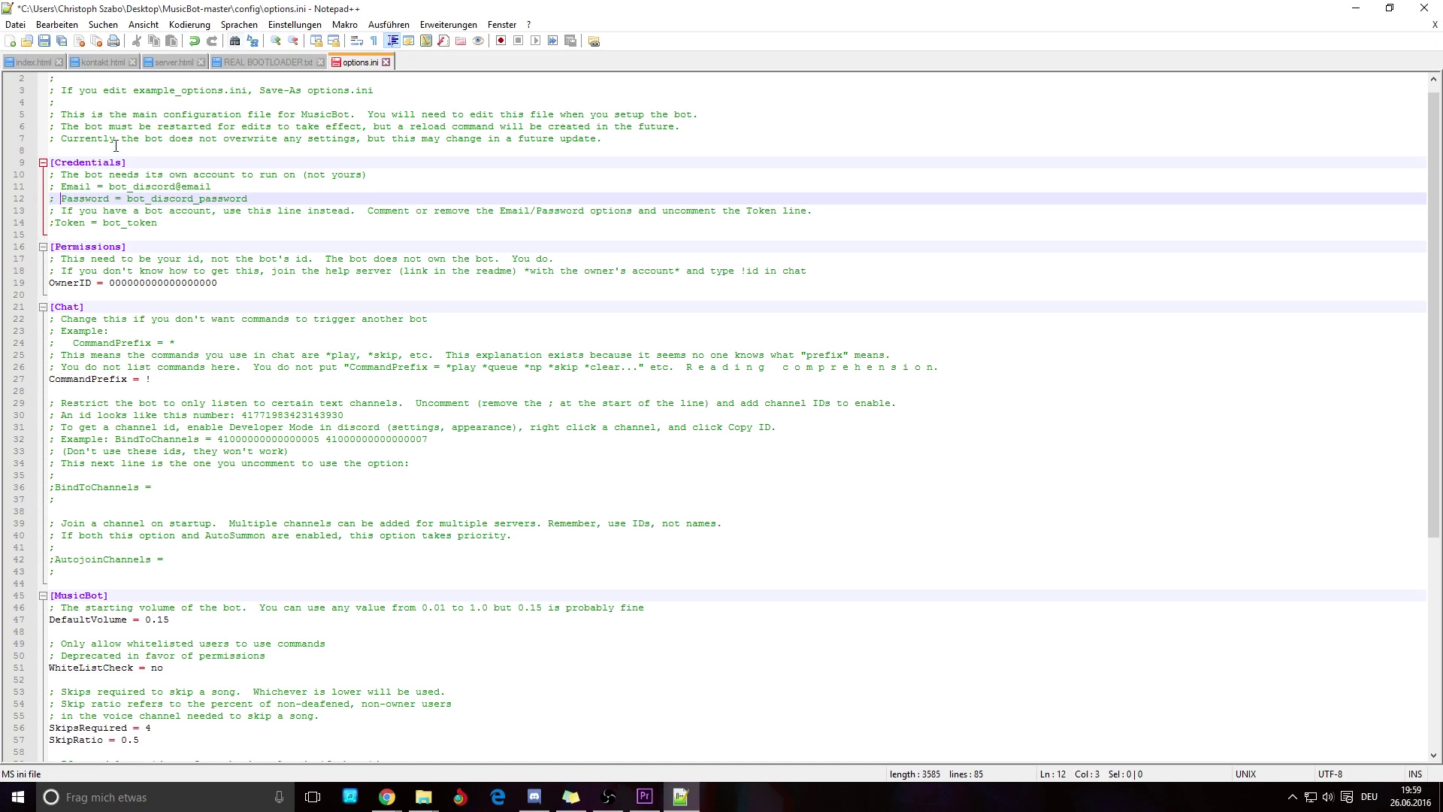
pyautogui.moveTo(50, 199); pyautogui.dragTo(53, 201)
pyautogui.click(147, 199)
pyautogui.click(55, 224)
pyautogui.press('BackSpace')
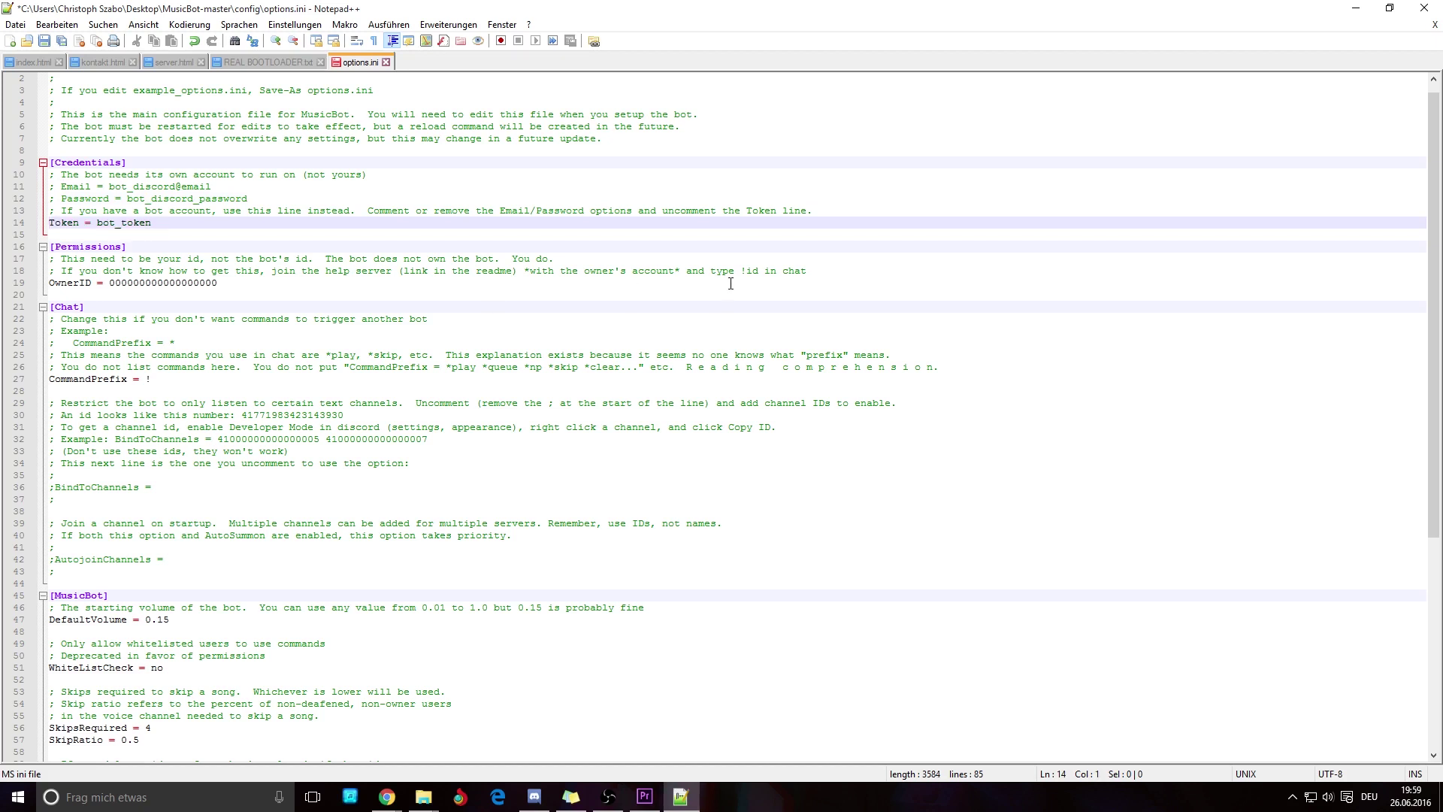
pyautogui.click(218, 223)
# Highlight the commented Email and Password lines, then bring the Discord developer page back
pyautogui.click(229, 188)
pyautogui.moveTo(251, 198); pyautogui.dragTo(115, 188)
pyautogui.click(279, 273)
pyautogui.moveTo(244, 198); pyautogui.dragTo(109, 187)
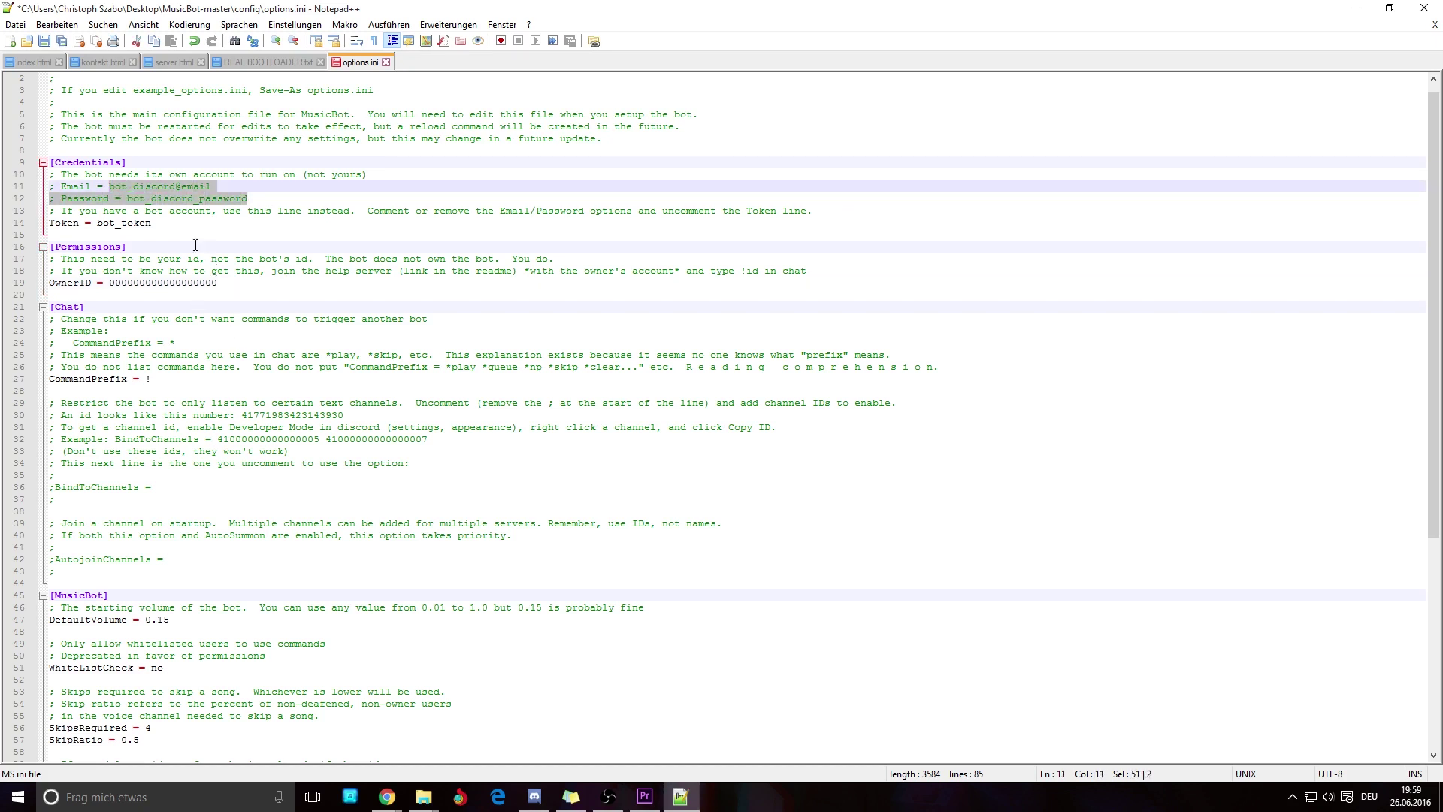
pyautogui.moveTo(248, 200); pyautogui.dragTo(110, 187)
pyautogui.click(212, 221)
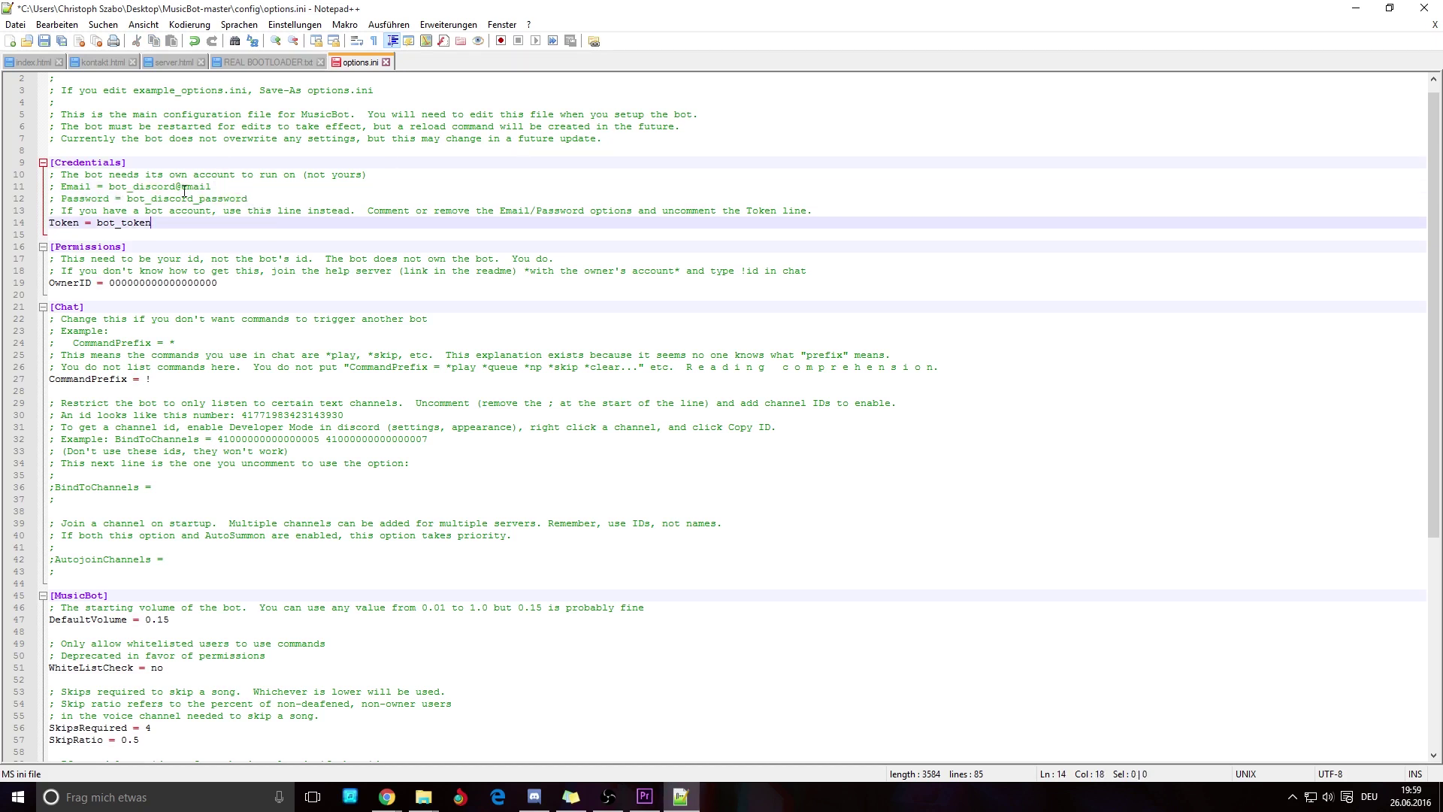
pyautogui.moveTo(256, 199); pyautogui.dragTo(111, 187)
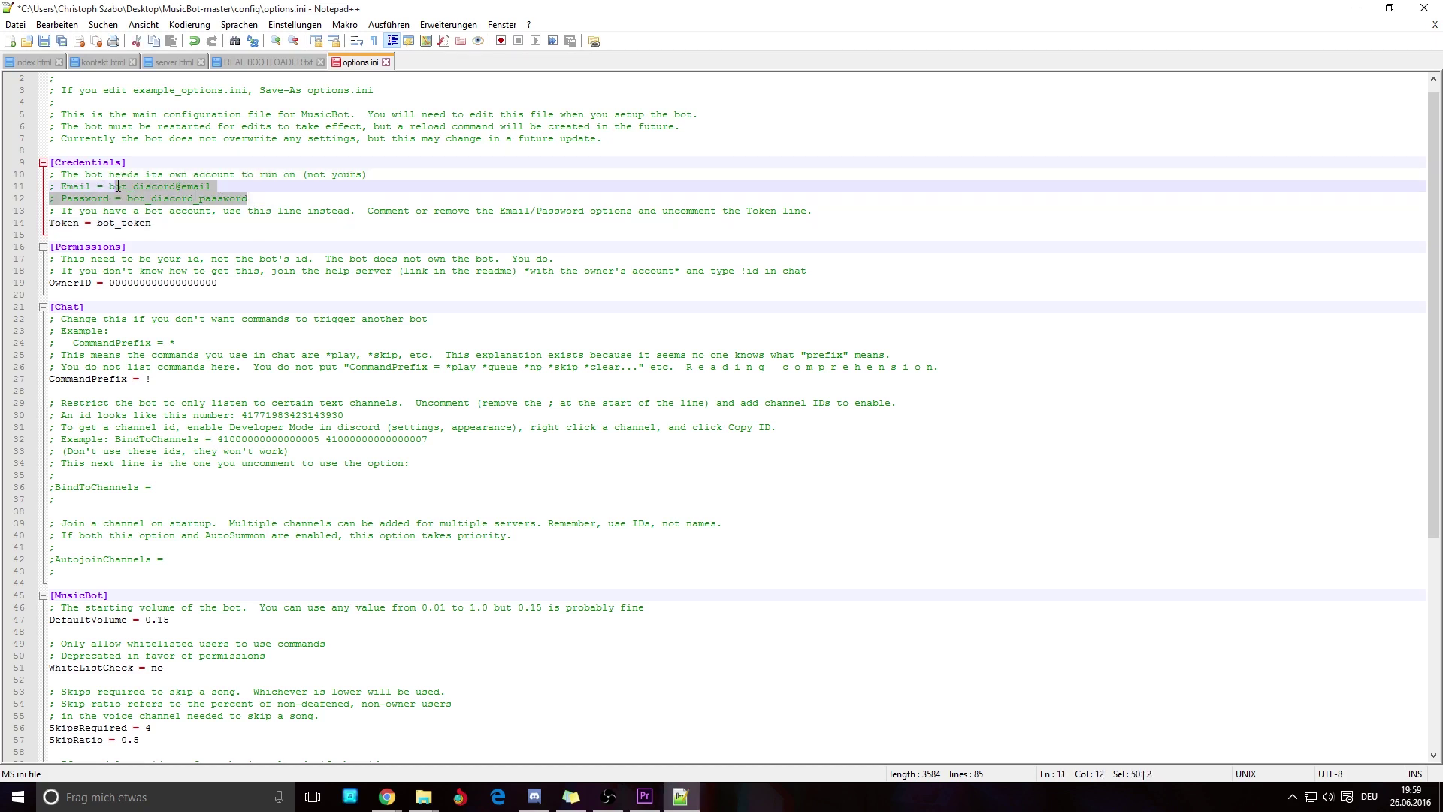
pyautogui.click(345, 259)
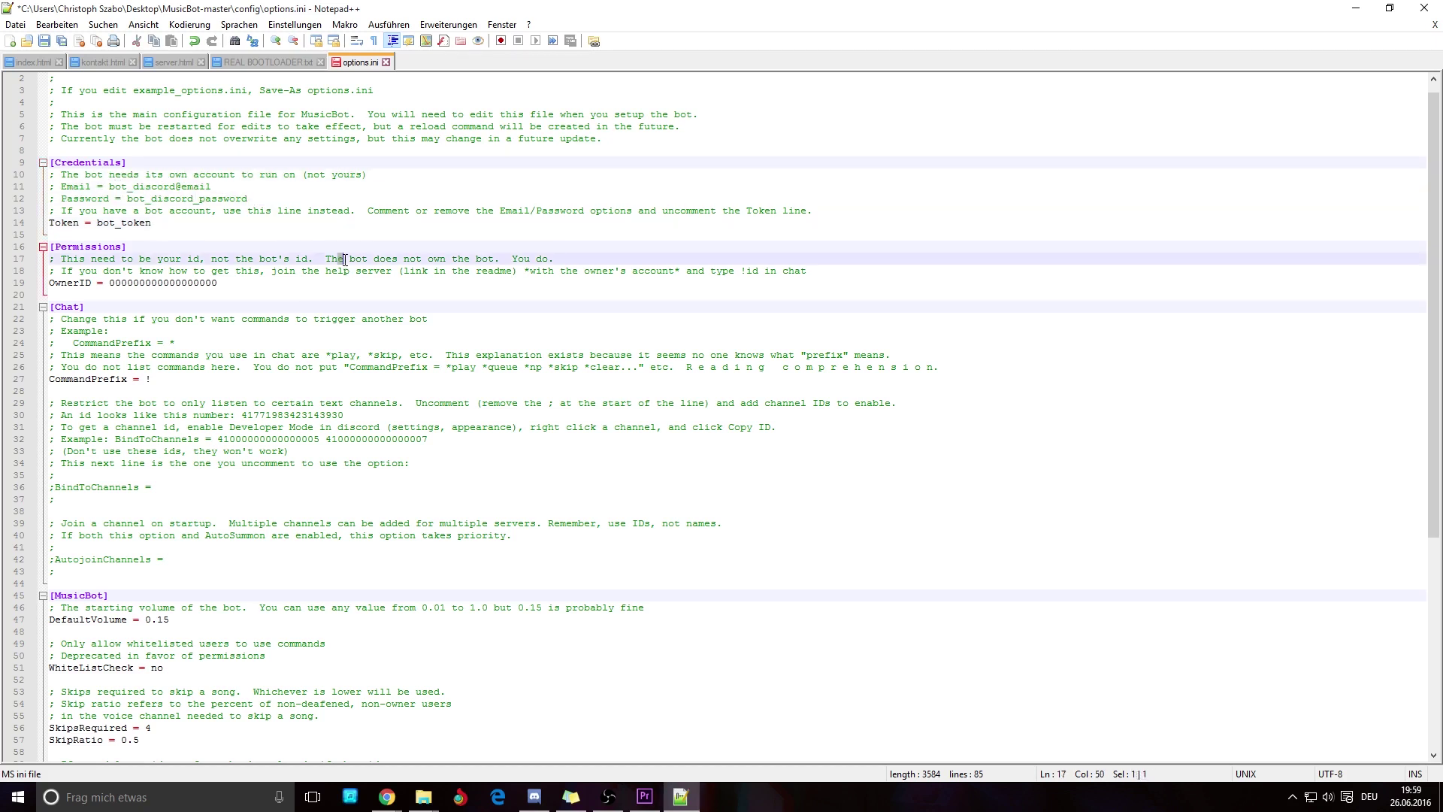
pyautogui.click(181, 225)
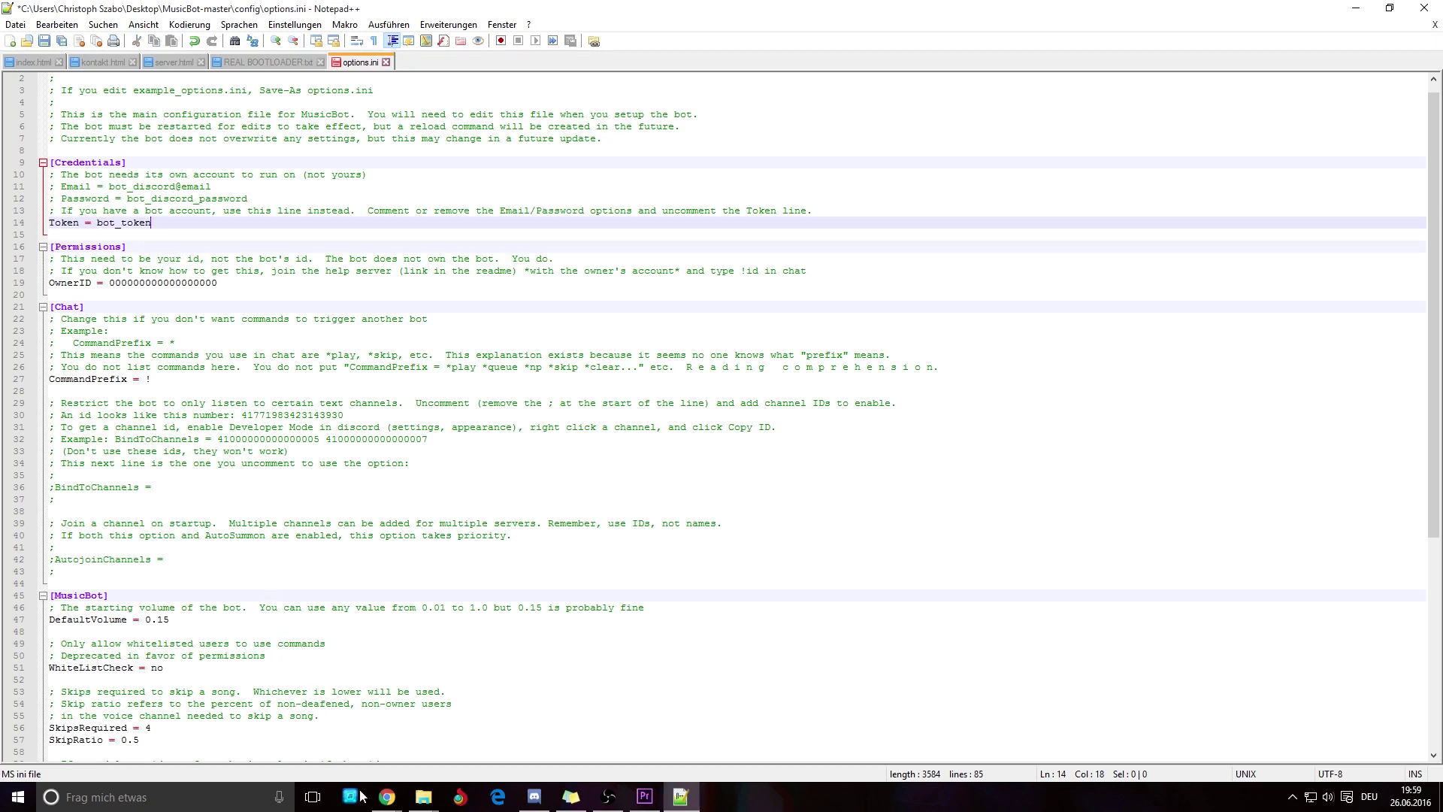
pyautogui.click(373, 808)
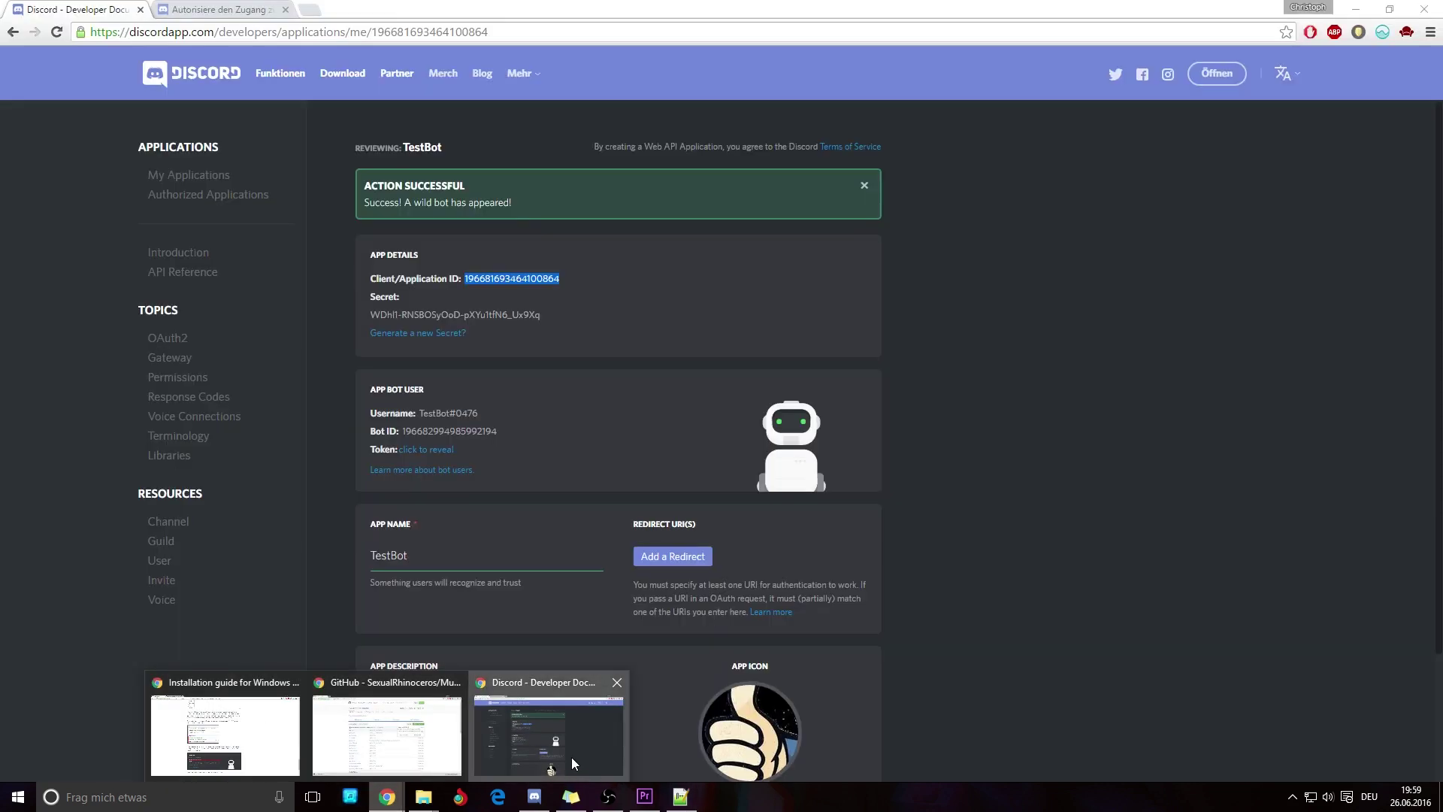
pyautogui.click(571, 756)
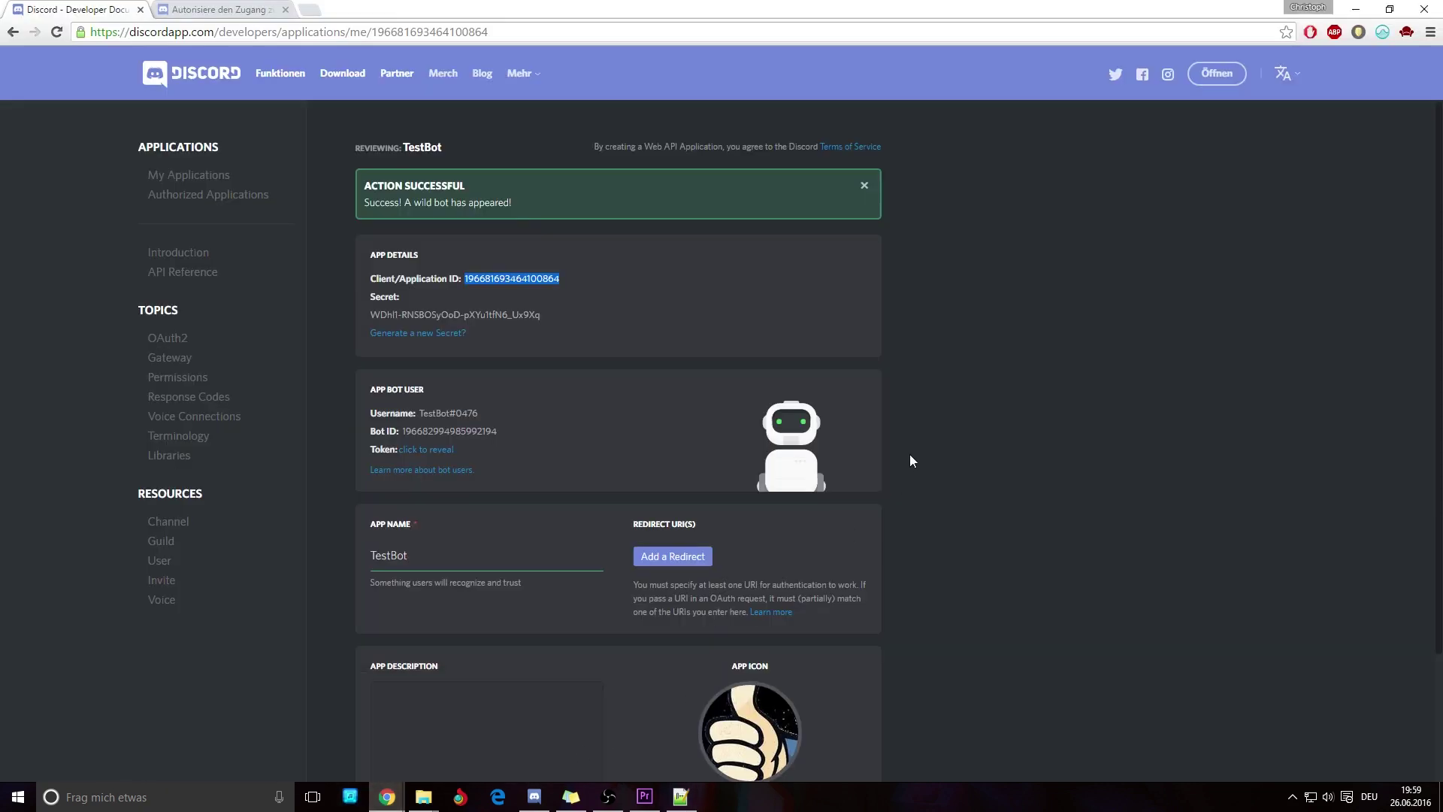
# Reveal and copy the TestBot token, then return to options.ini in Notepad++
pyautogui.click(410, 450)
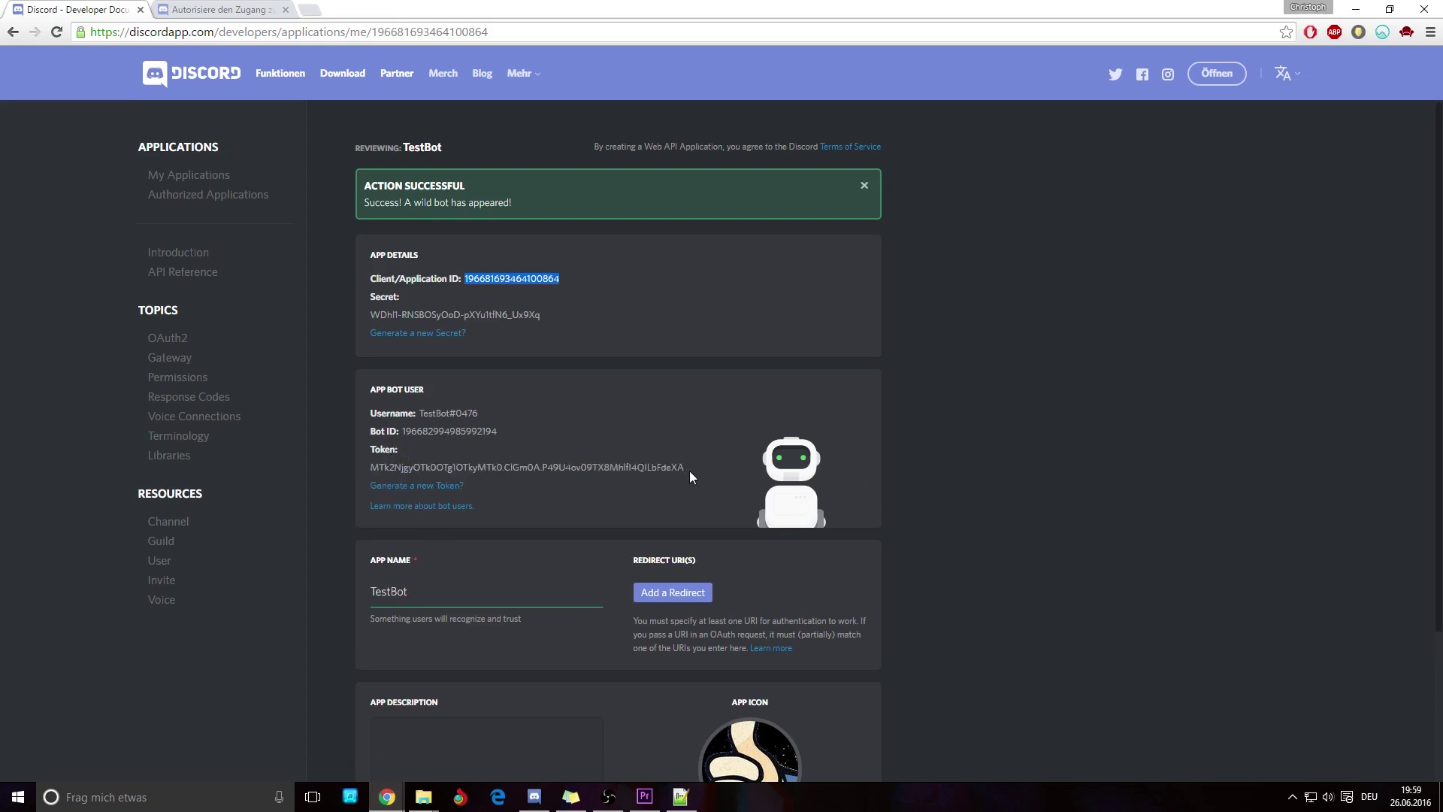
pyautogui.moveTo(688, 467); pyautogui.dragTo(364, 464)
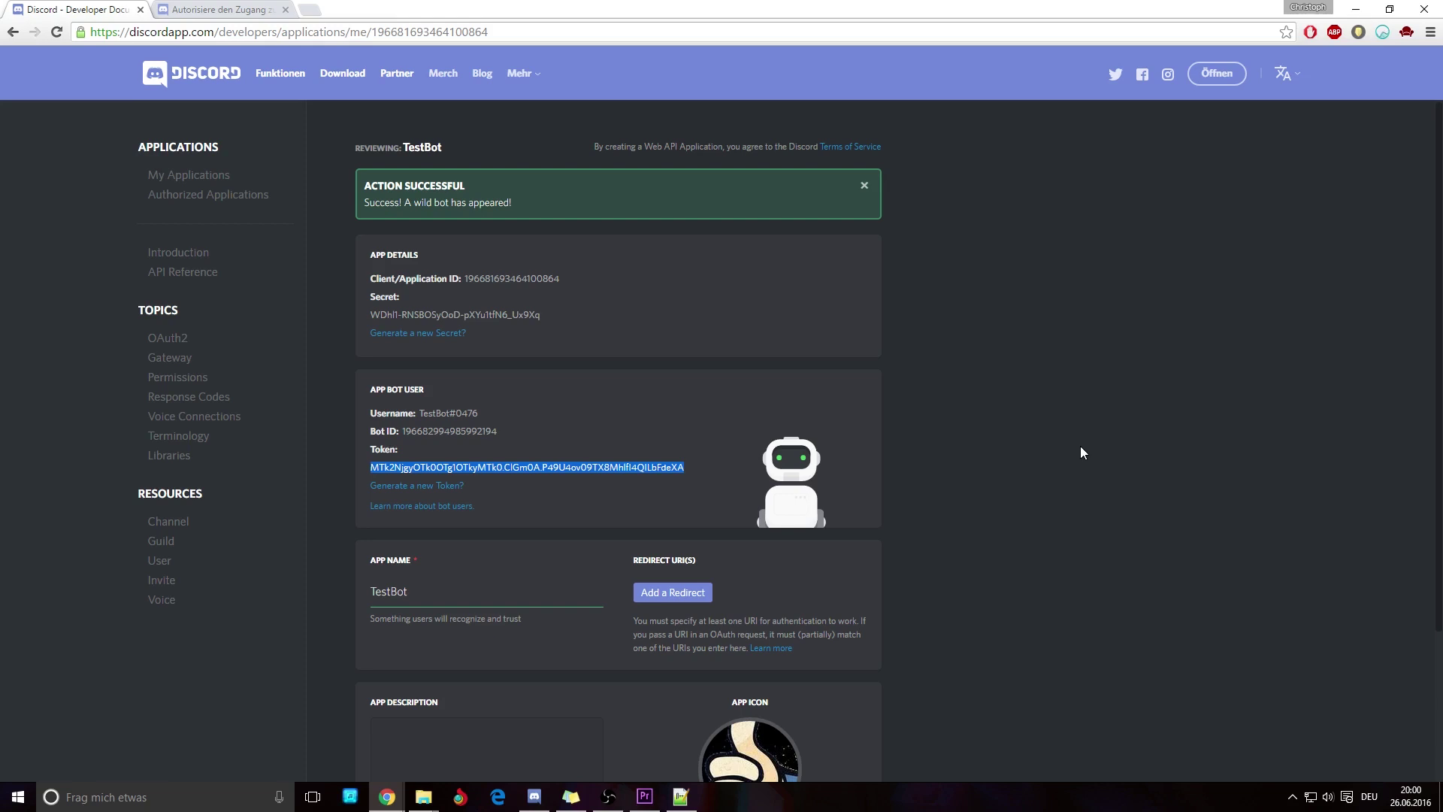
pyautogui.click(680, 796)
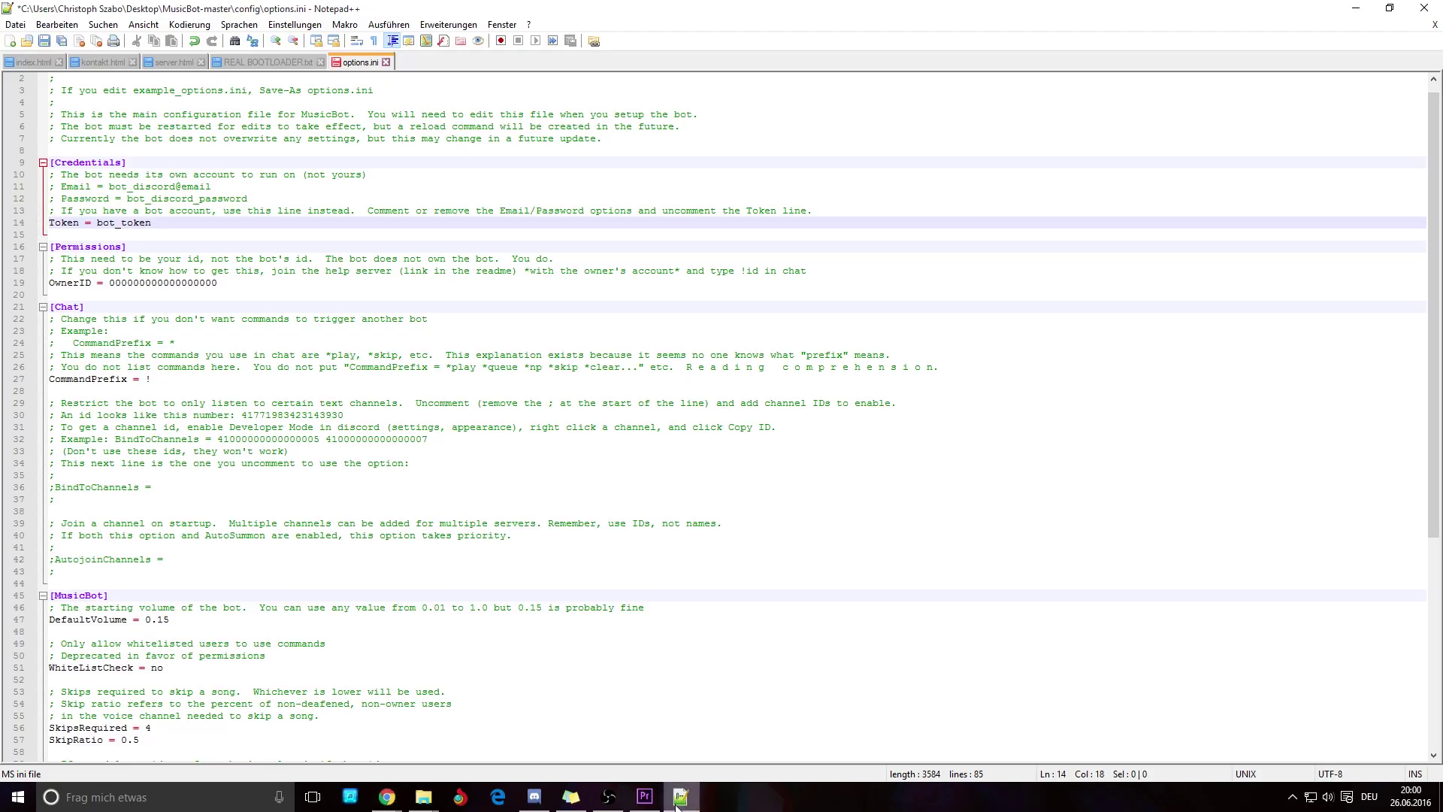
pyautogui.click(680, 796)
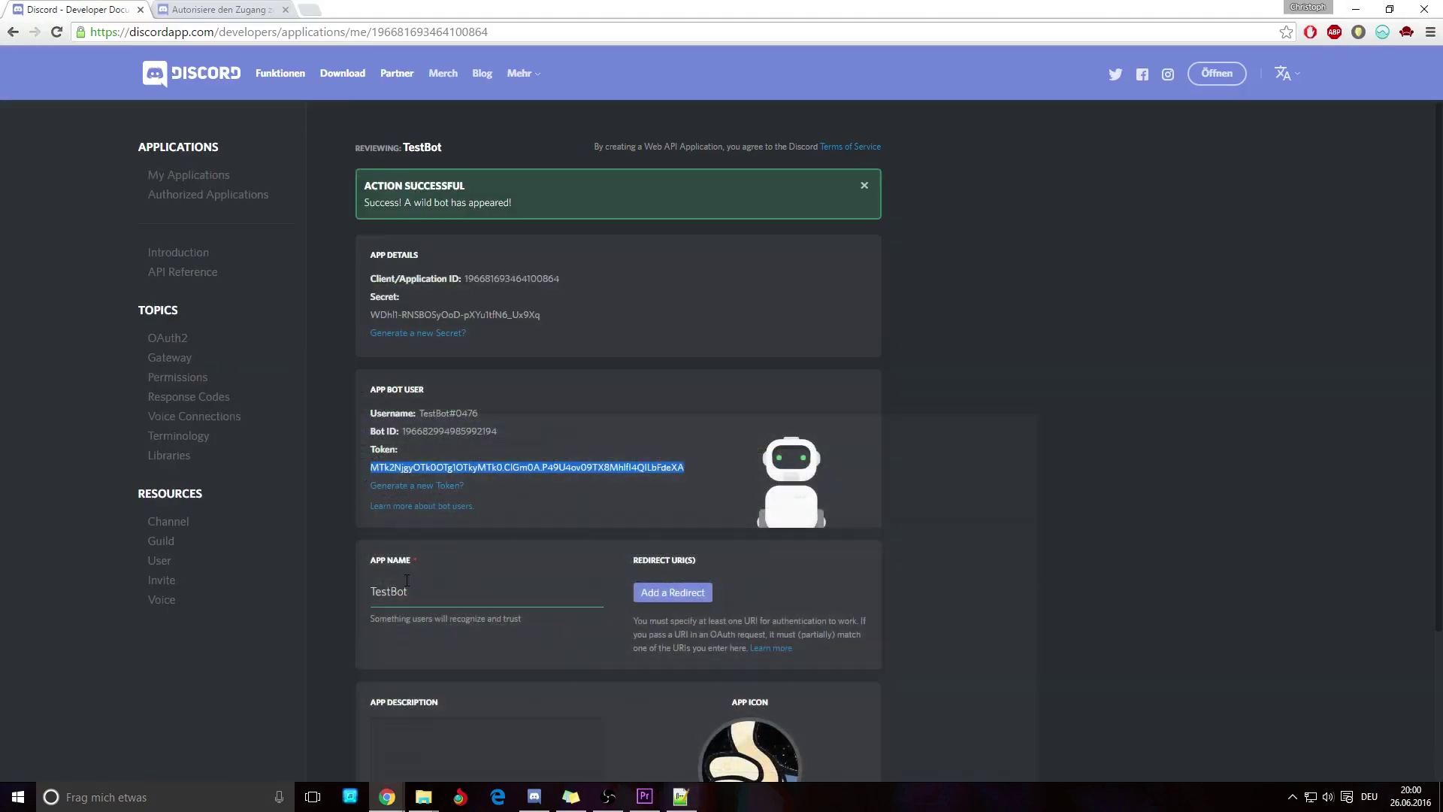
pyautogui.rightClick(471, 464)
pyautogui.click(489, 477)
pyautogui.click(1361, 7)
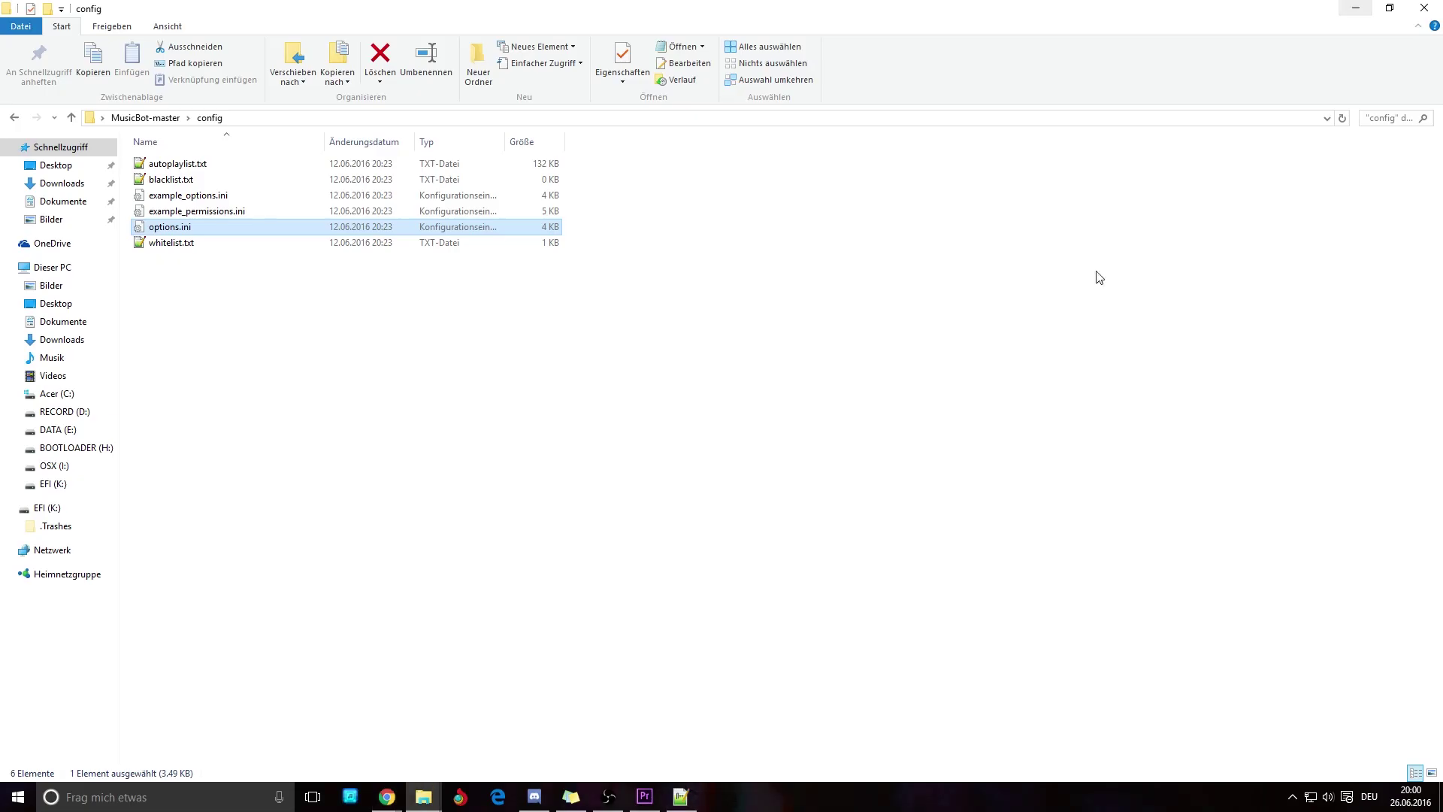
pyautogui.click(681, 796)
pyautogui.moveTo(229, 286); pyautogui.dragTo(110, 288)
# Replace the 'bot_token' placeholder on line 14 with the copied bot token
pyautogui.click(113, 354)
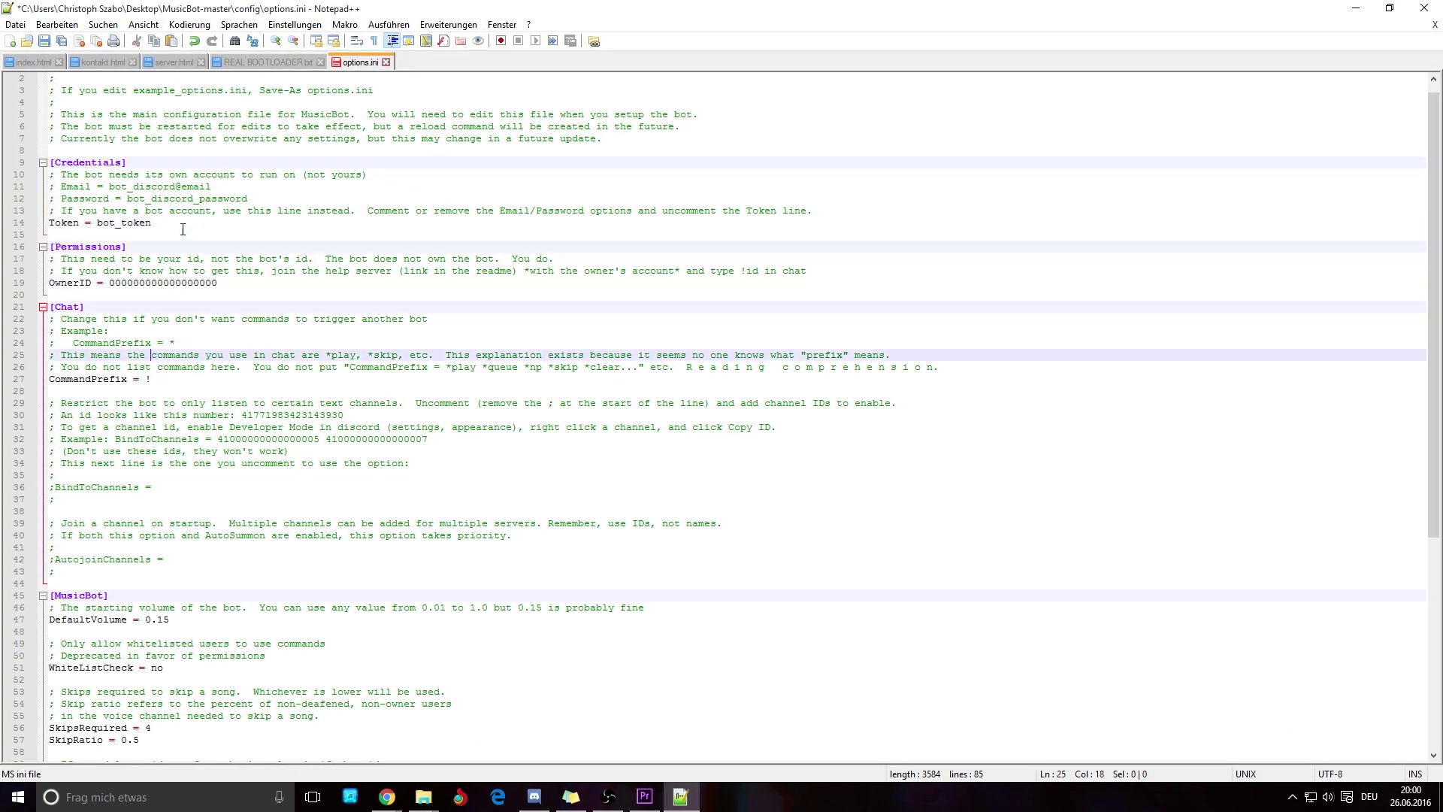
pyautogui.moveTo(153, 223); pyautogui.dragTo(96, 224)
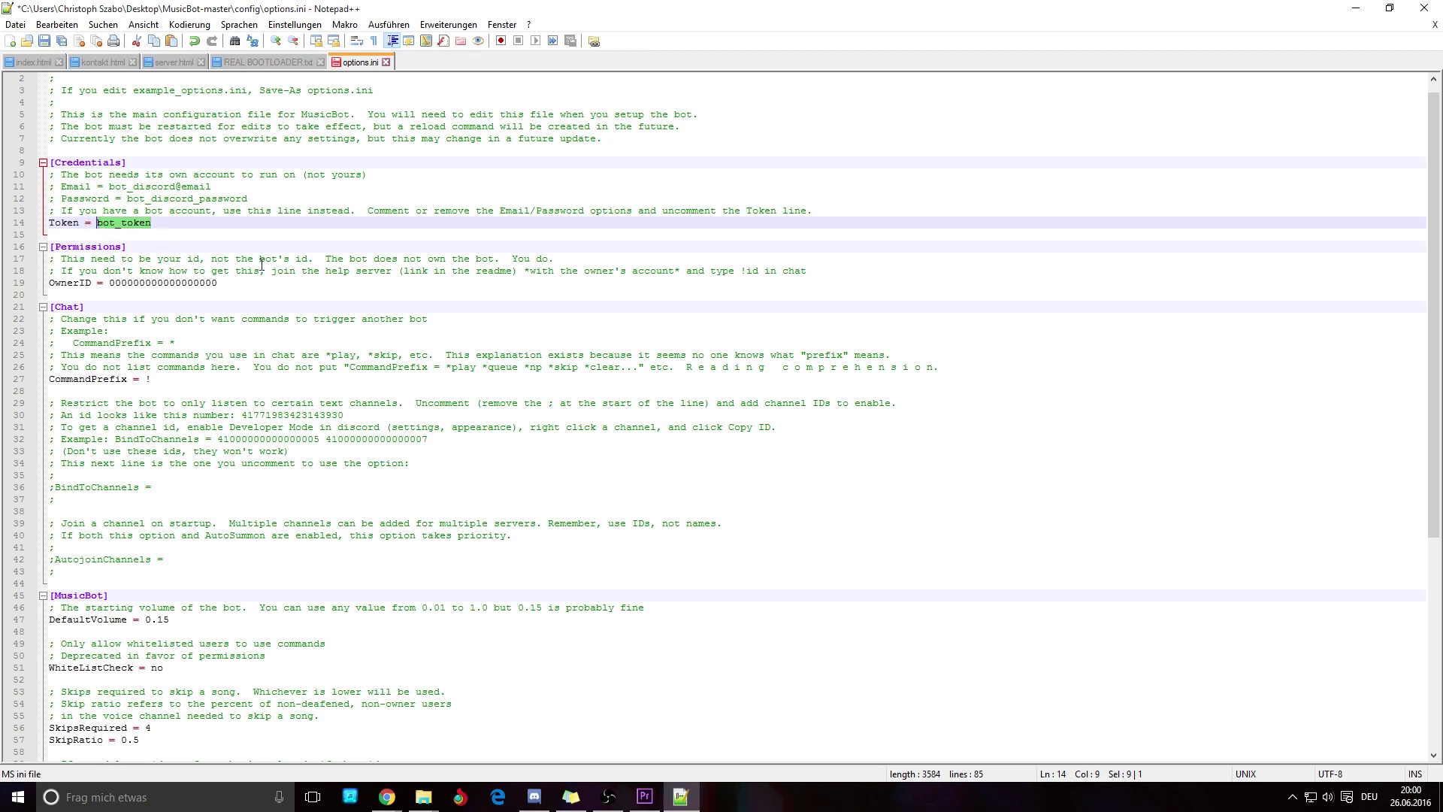
pyautogui.hotkey('ctrl', 'v')
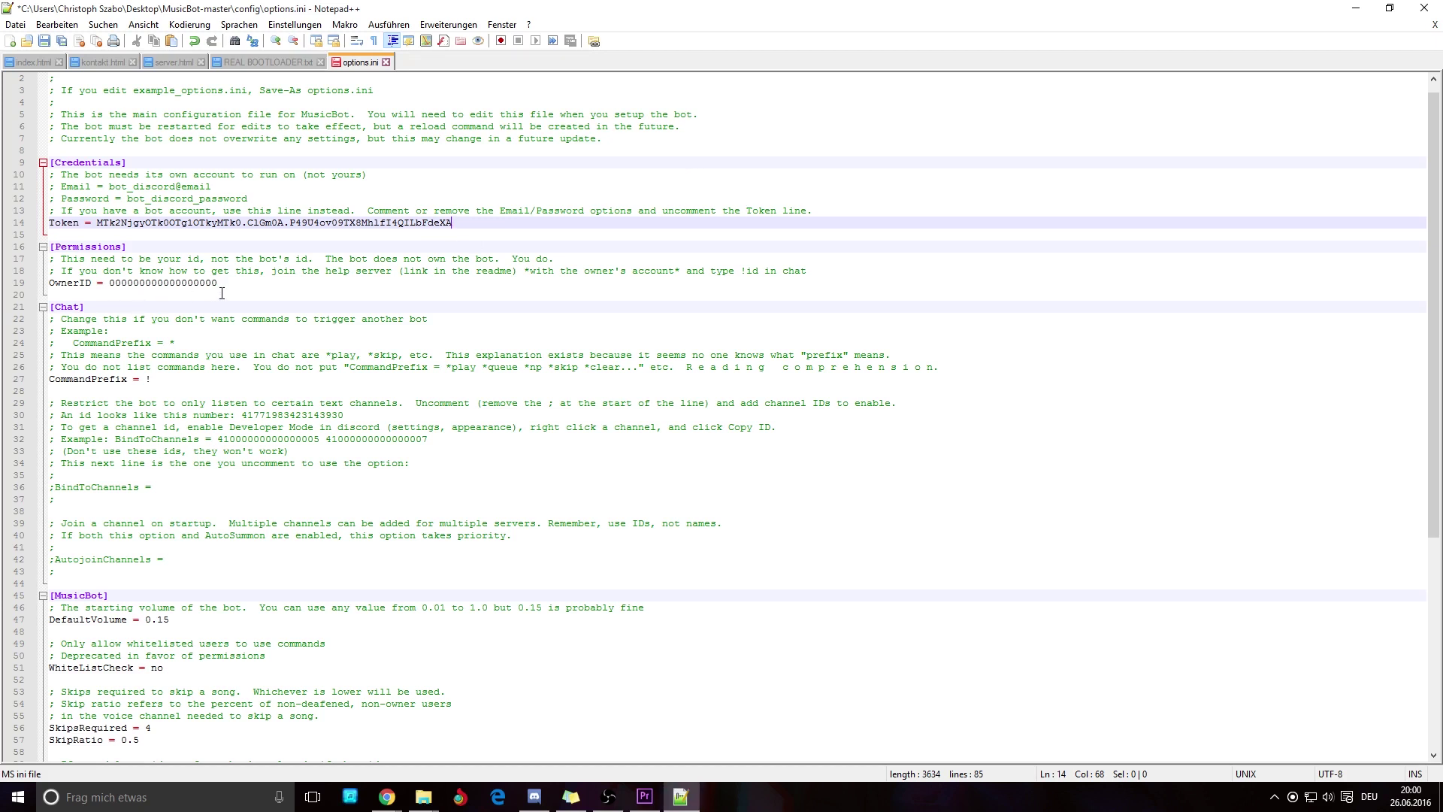
pyautogui.hotkey('alt', 'Tab')
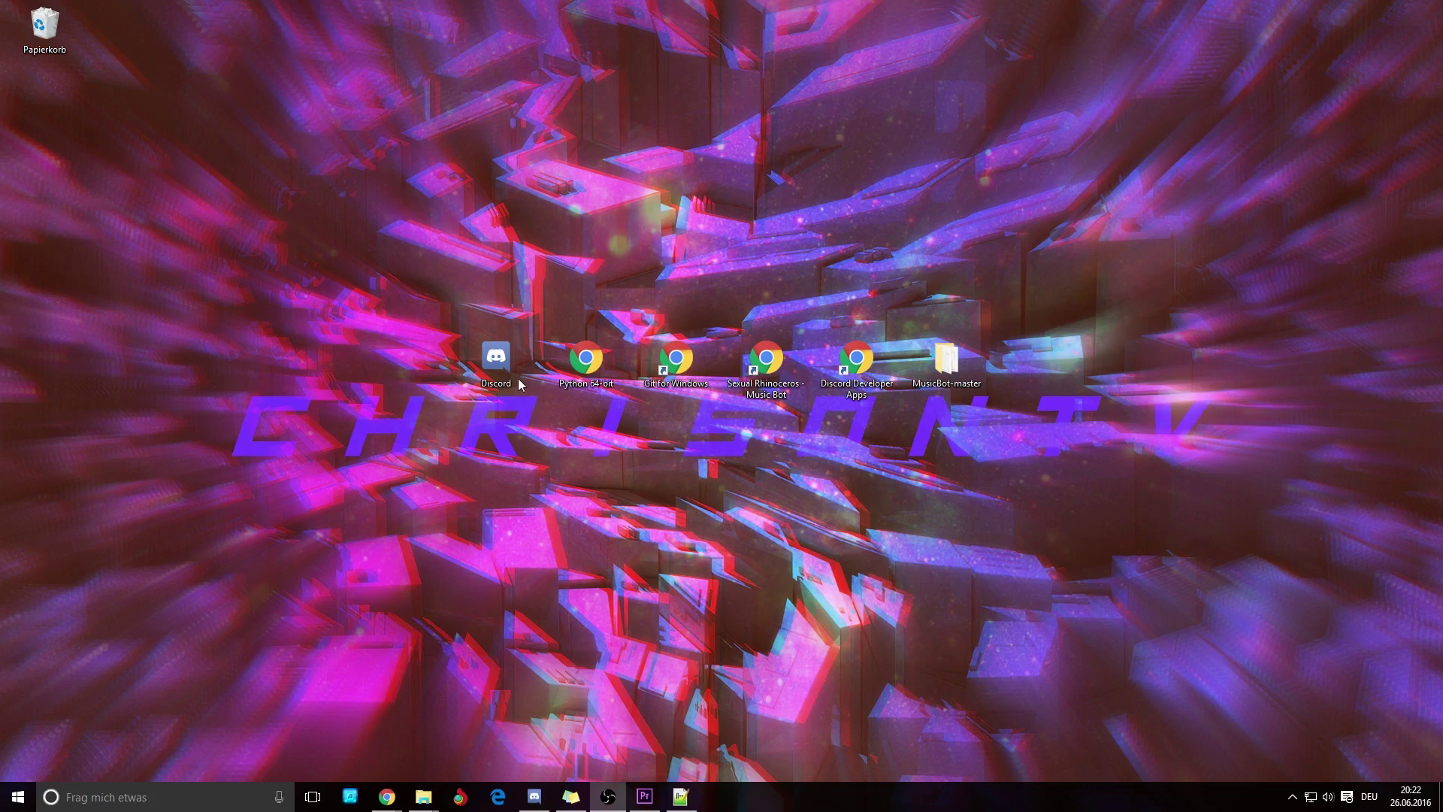
# In Discord #general, send an escaped '\@' self-mention and select the numeric user ID it shows
pyautogui.click(500, 364)
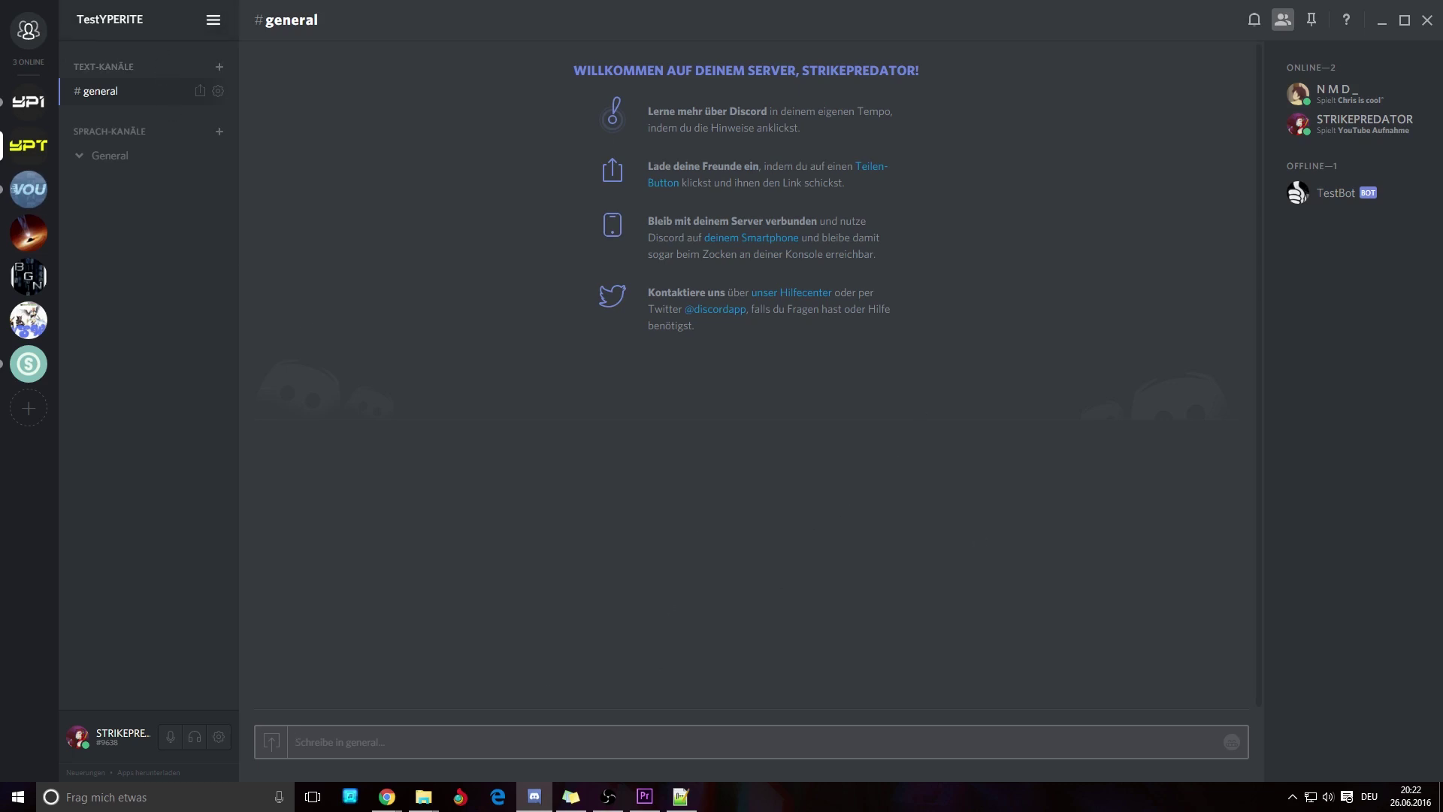
pyautogui.hotkey('alt', 'Tab')
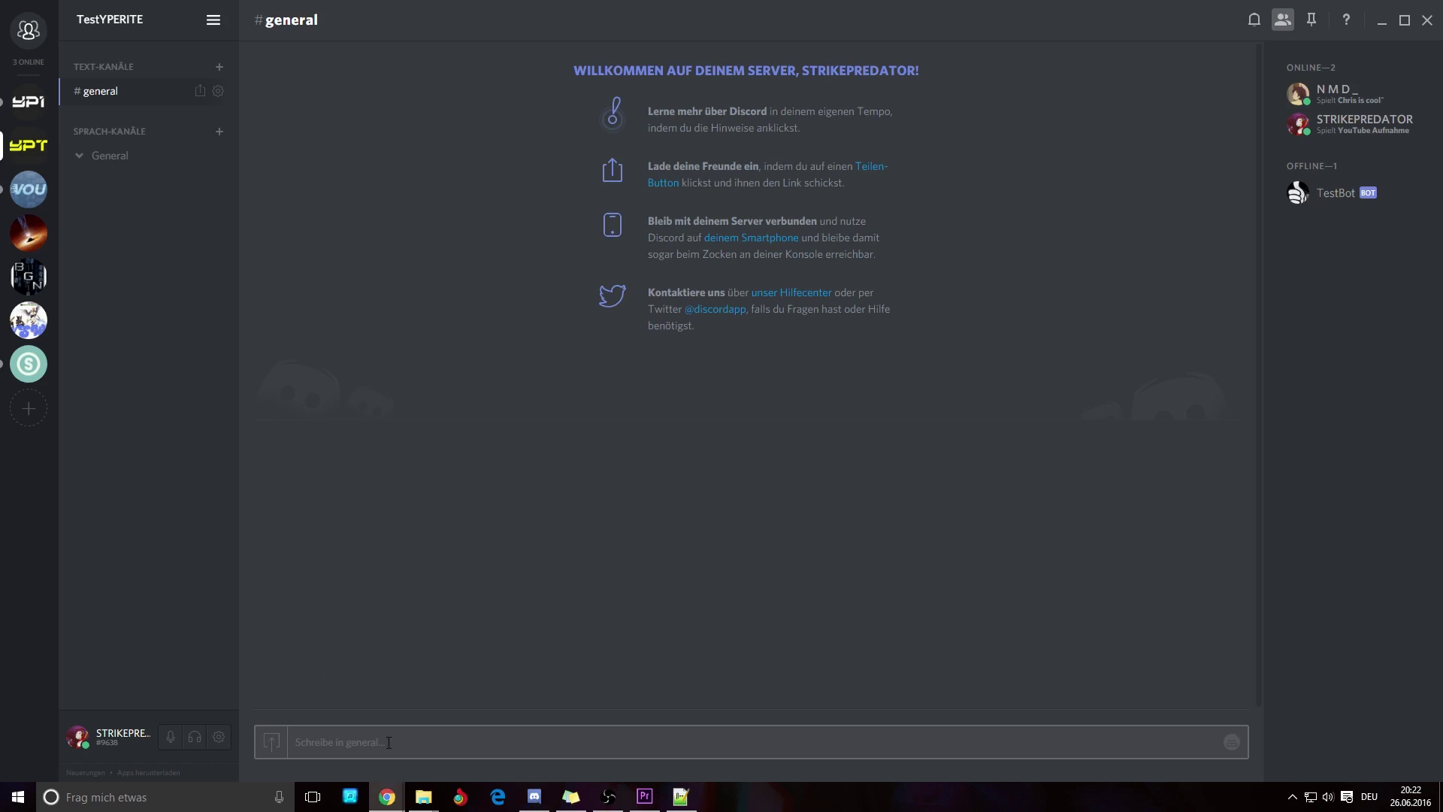
pyautogui.click(503, 710)
pyautogui.write('\\@')
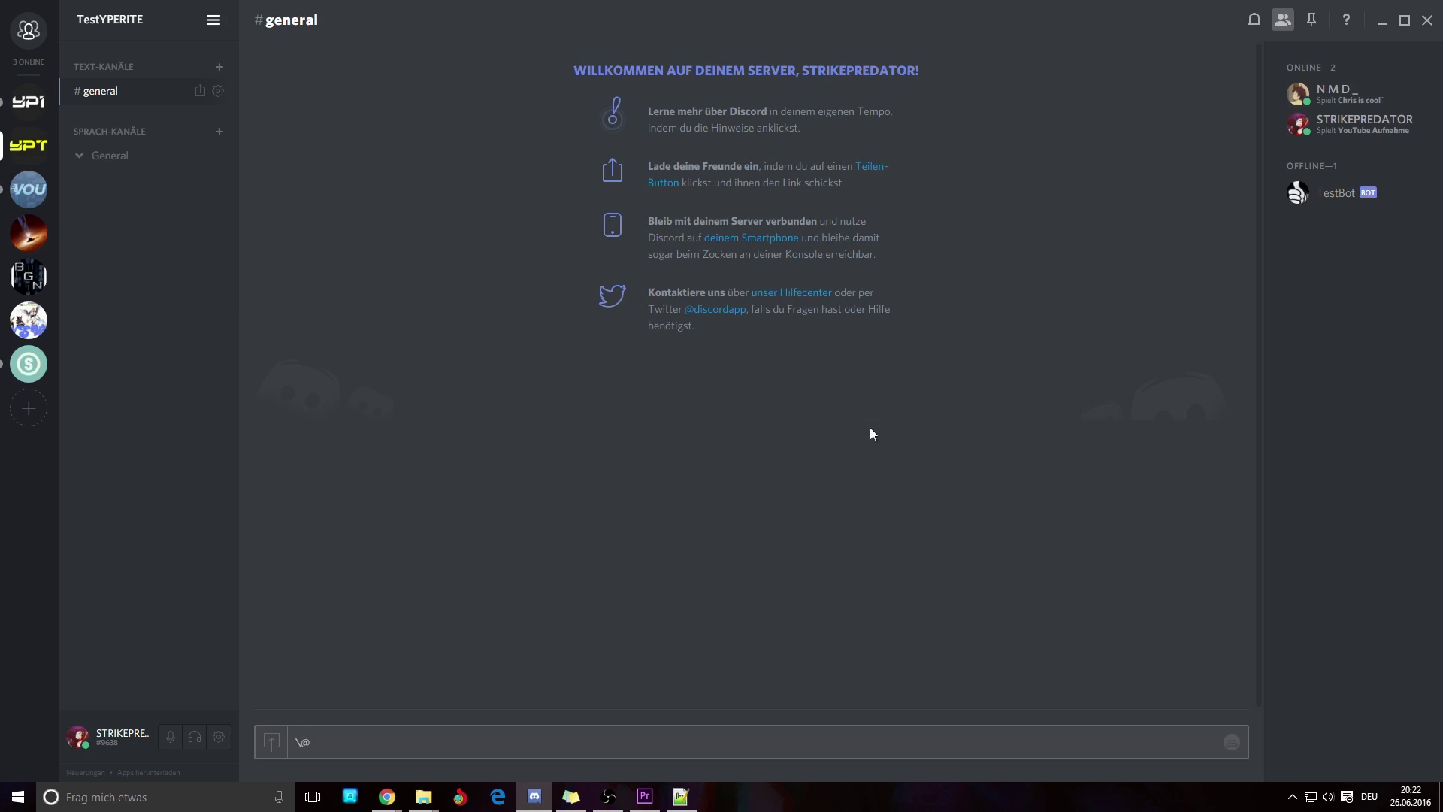
pyautogui.hotkey('alt', 'Tab')
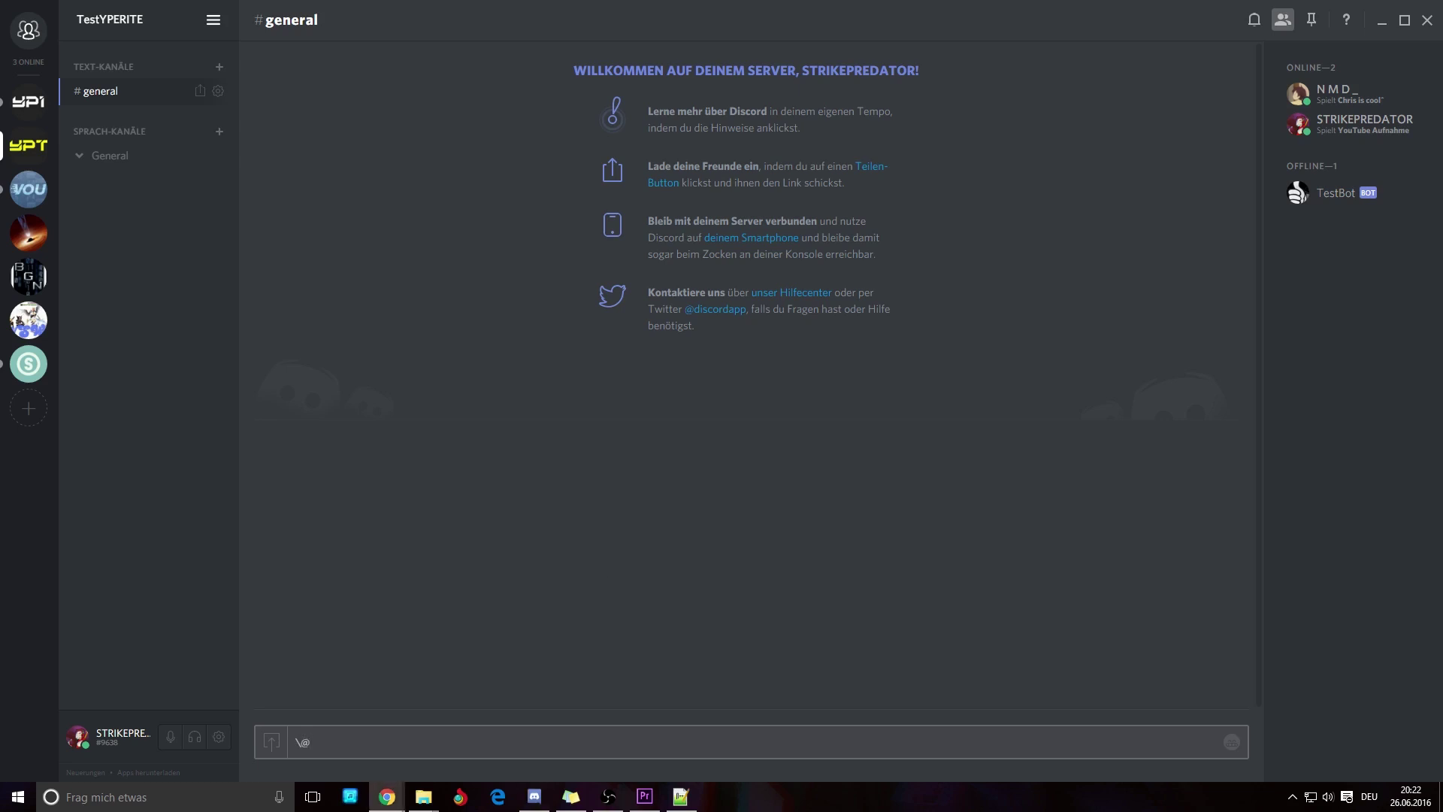
pyautogui.click(562, 743)
pyautogui.hotkey('ctrl', 'v')
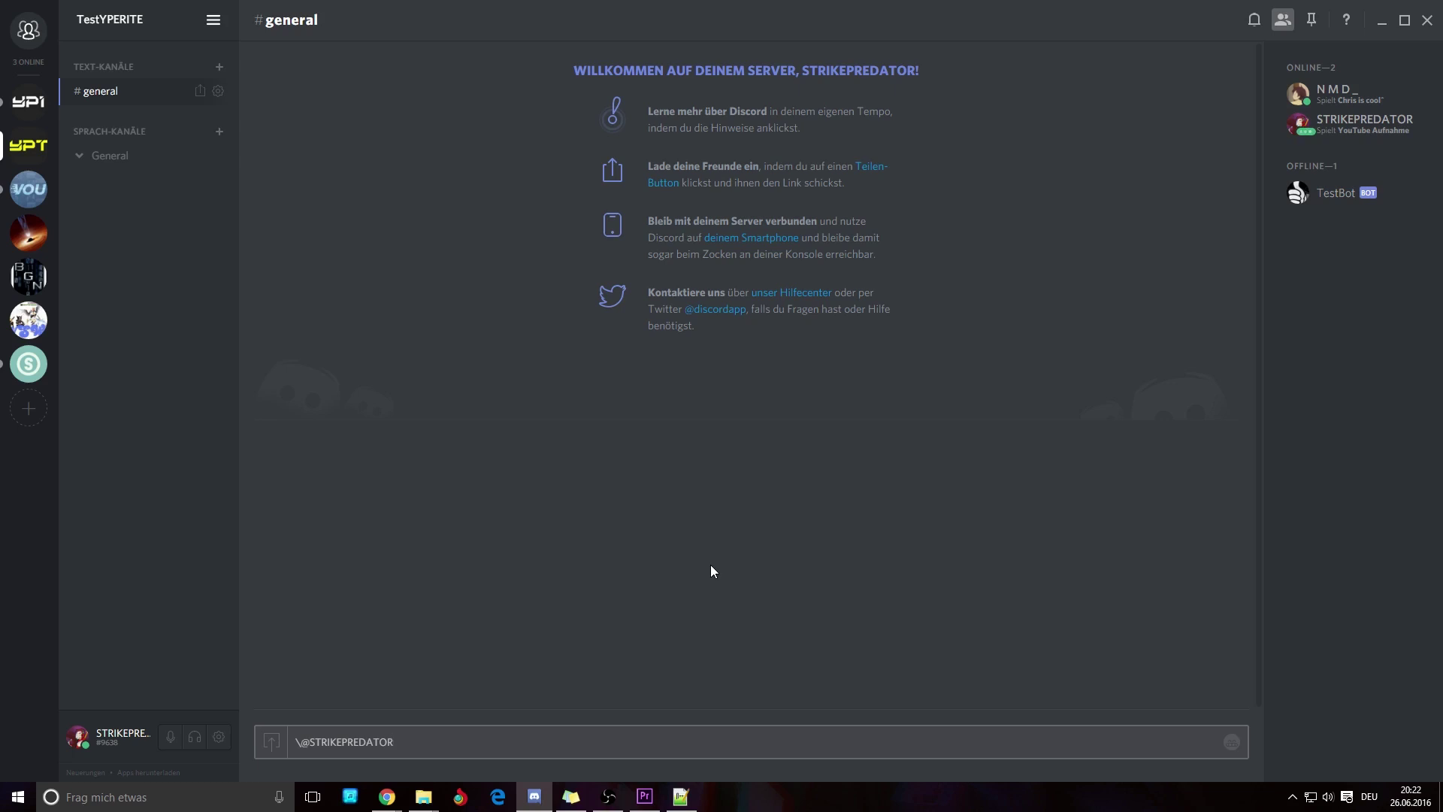
pyautogui.press('Return')
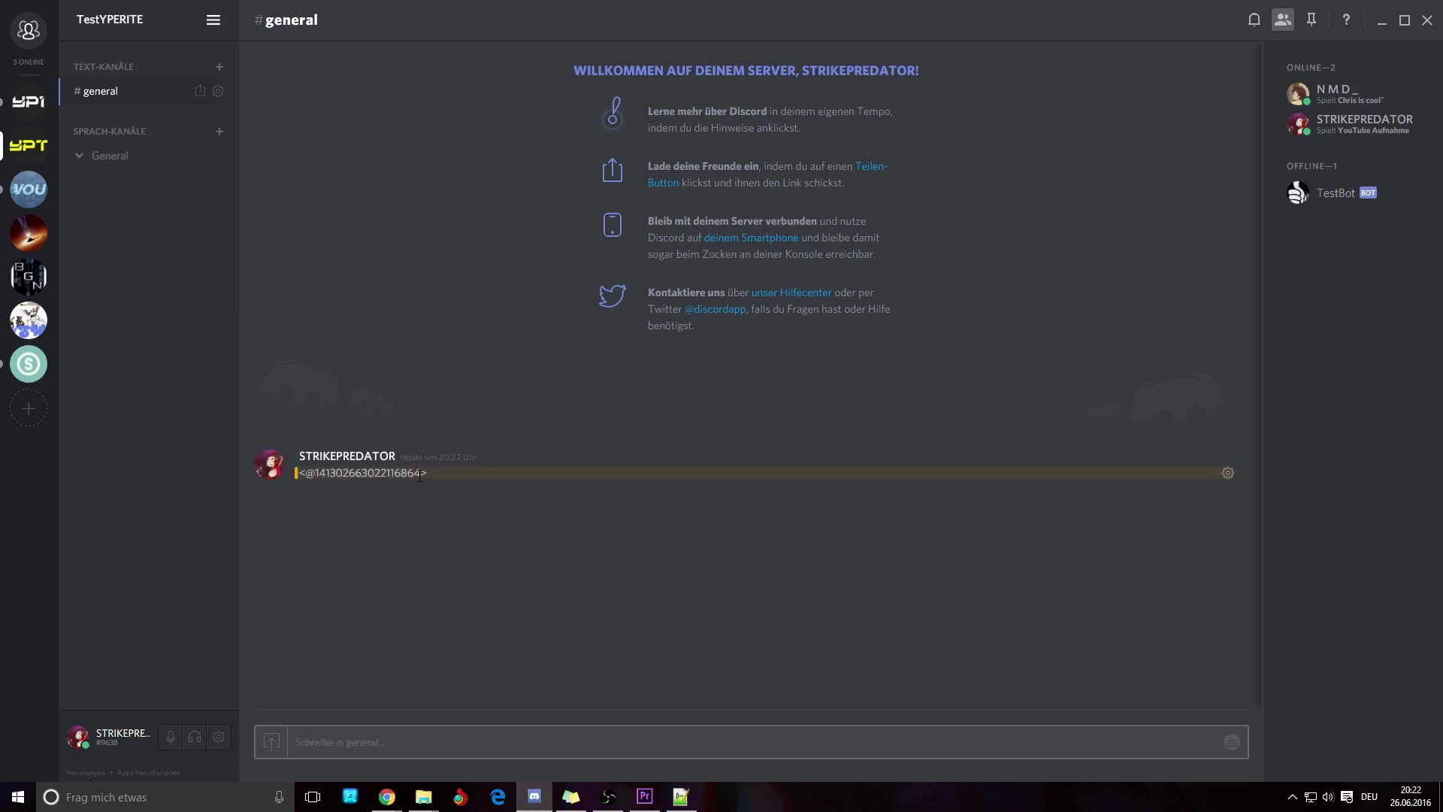
pyautogui.moveTo(422, 473); pyautogui.dragTo(318, 474)
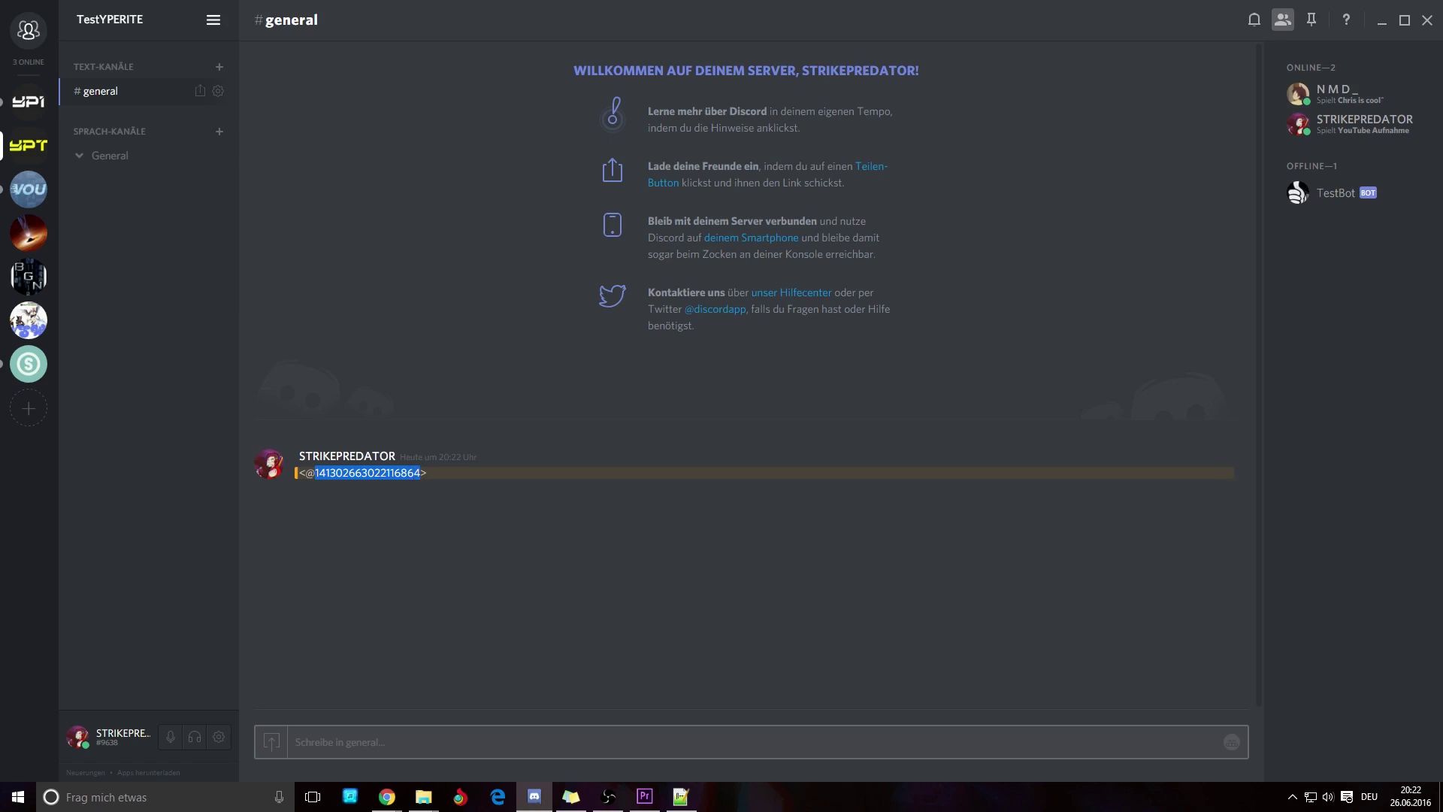
pyautogui.click(681, 797)
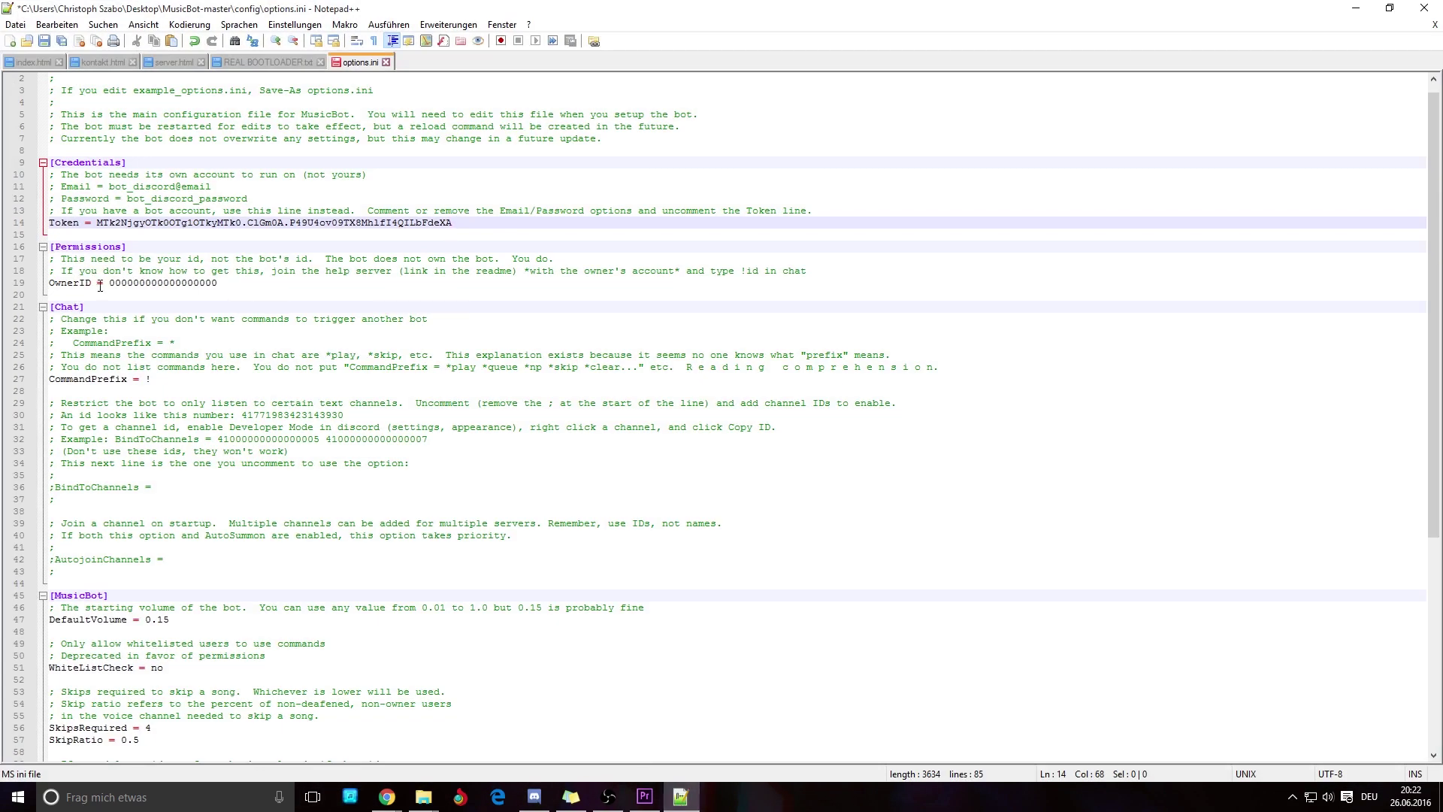
# Paste the owner's Discord ID as OwnerID and type 'play' on the CommandPrefix line
pyautogui.moveTo(111, 284); pyautogui.dragTo(219, 284)
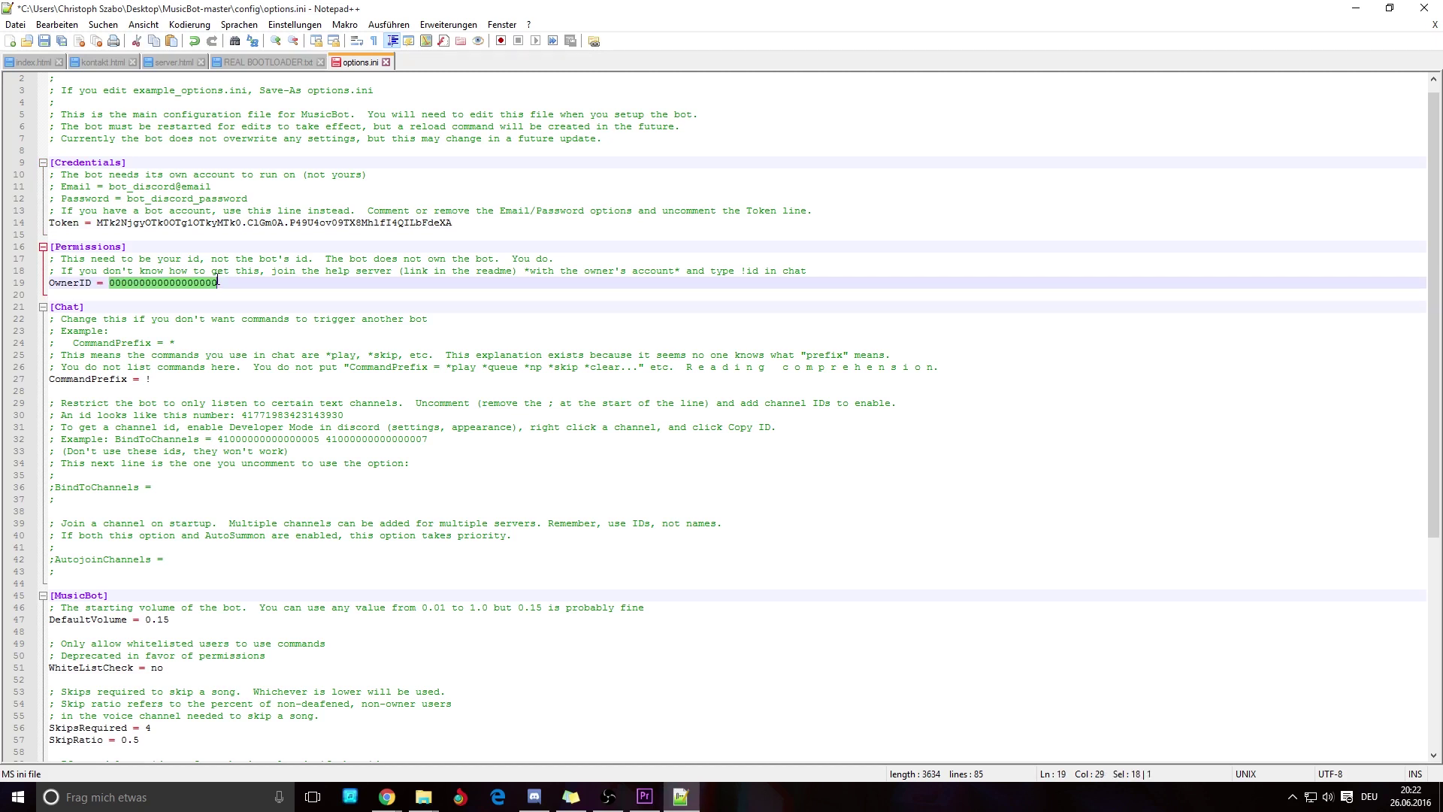
pyautogui.hotkey('ctrl', 'v')
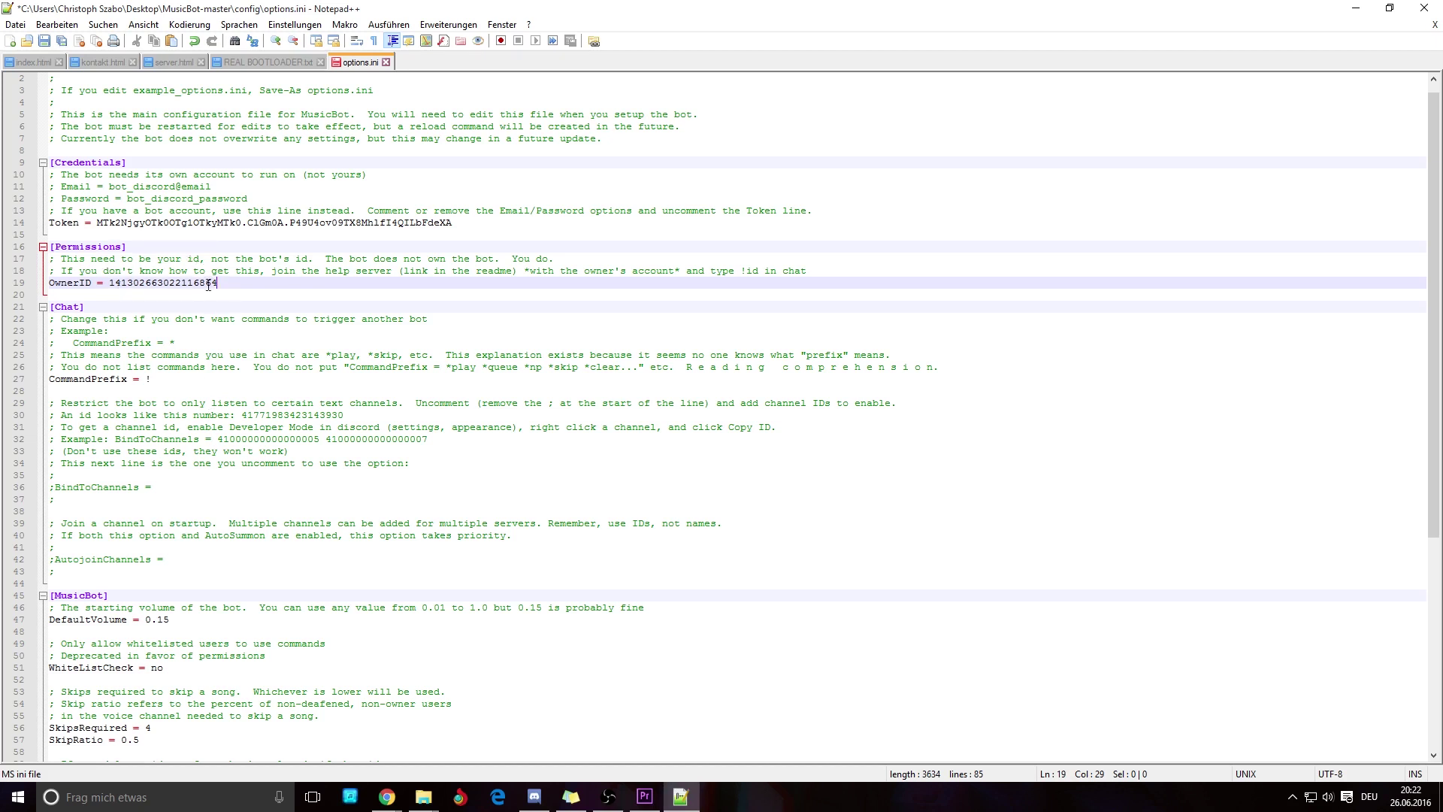
pyautogui.click(156, 379)
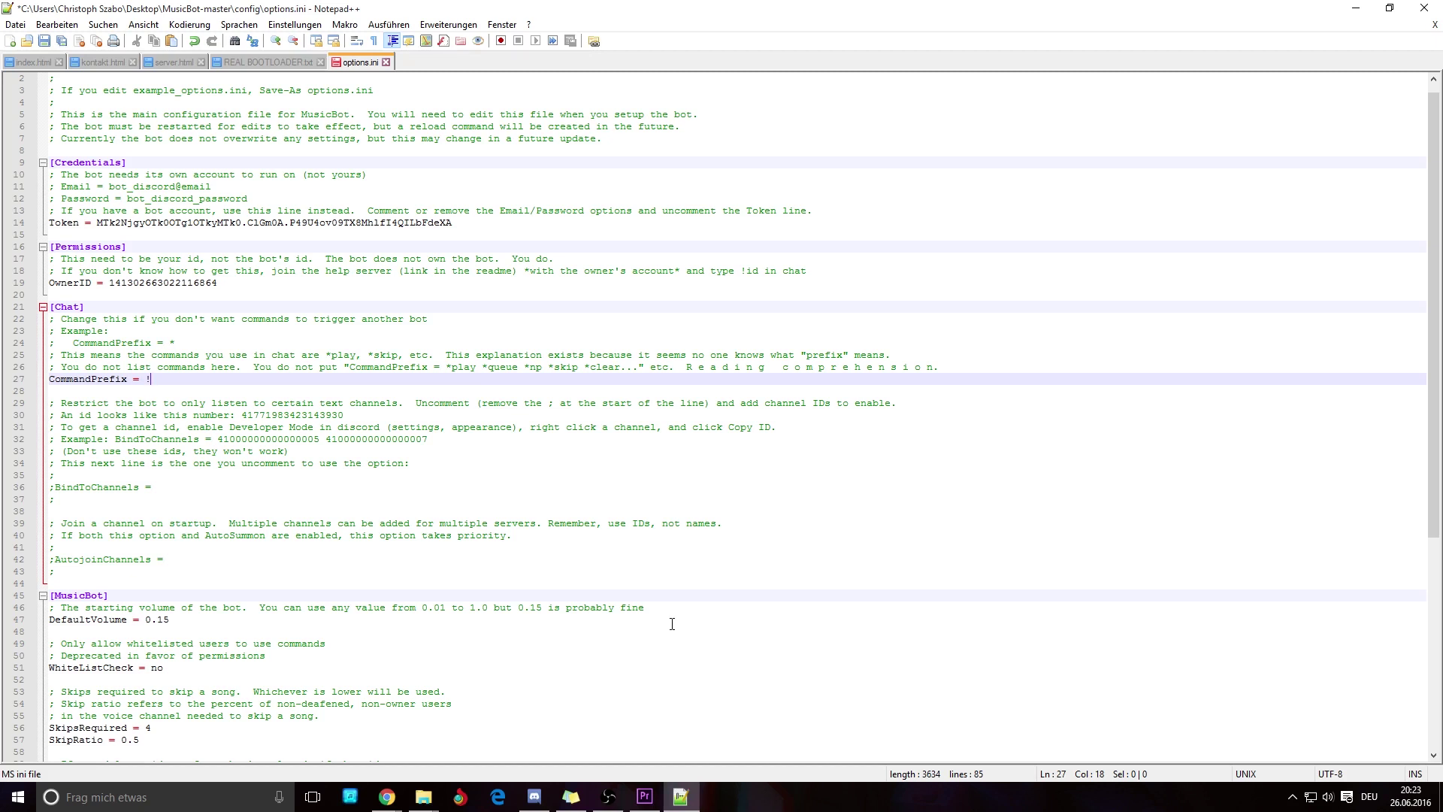
pyautogui.write('pl')
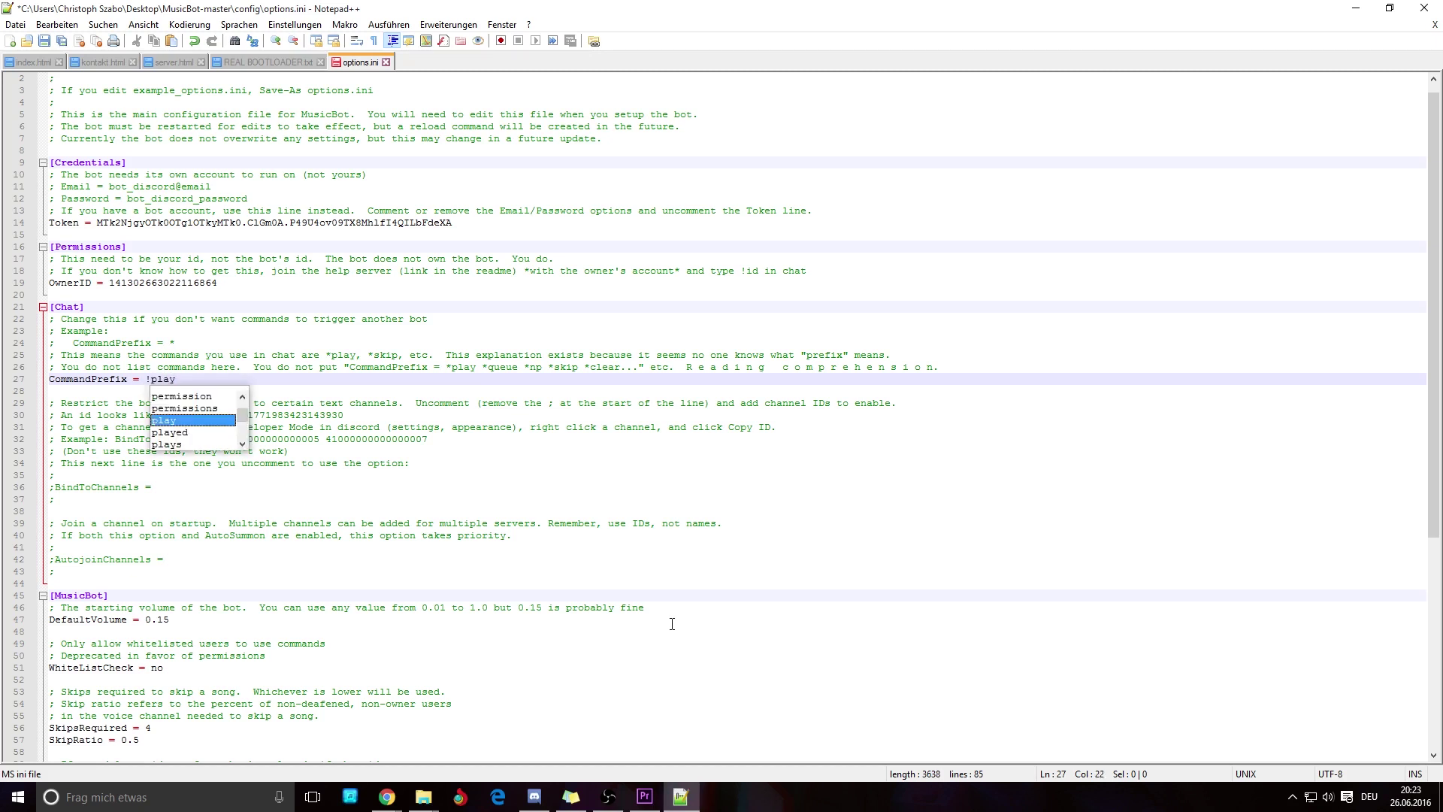
pyautogui.write('ay')
pyautogui.moveTo(176, 379); pyautogui.dragTo(152, 378)
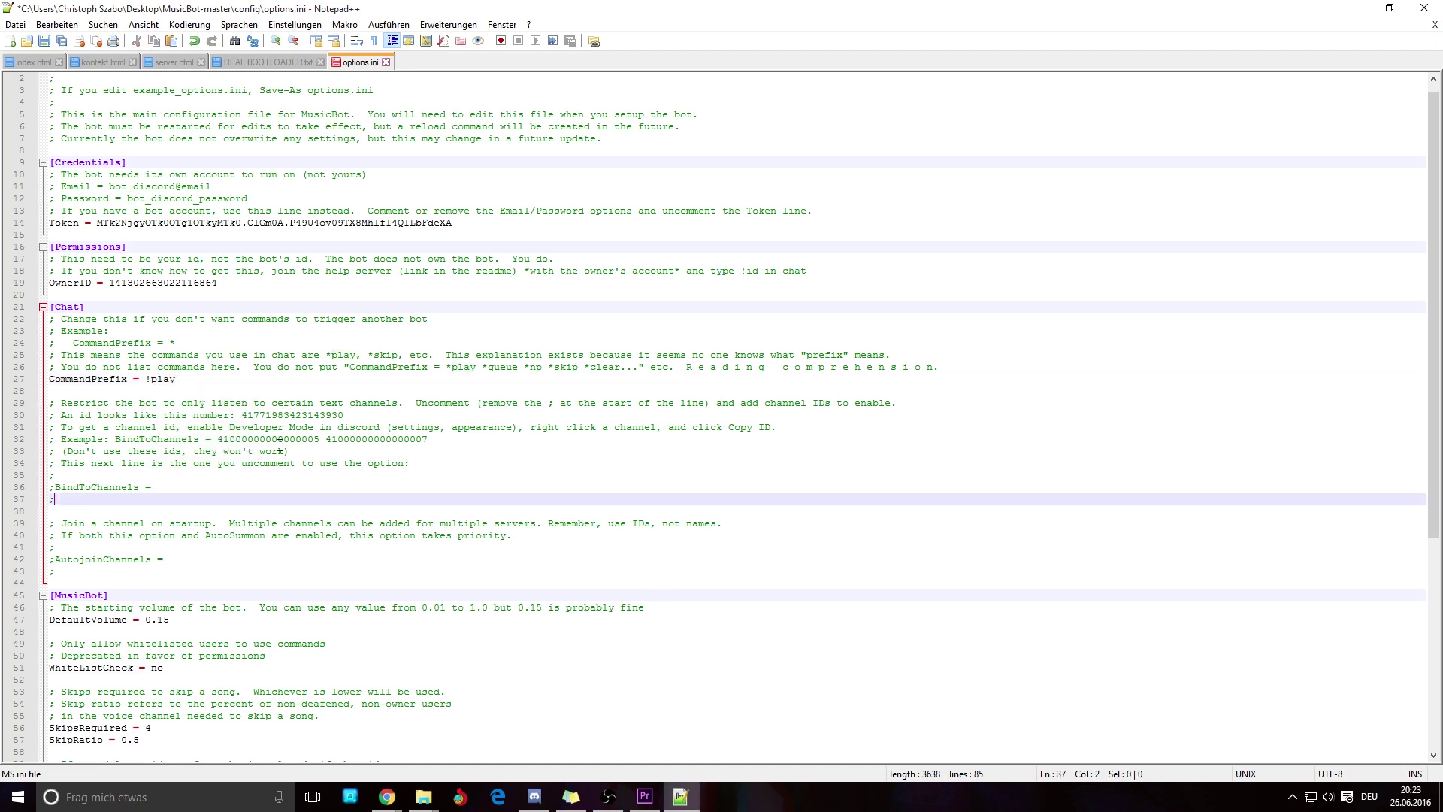
pyautogui.click(182, 379)
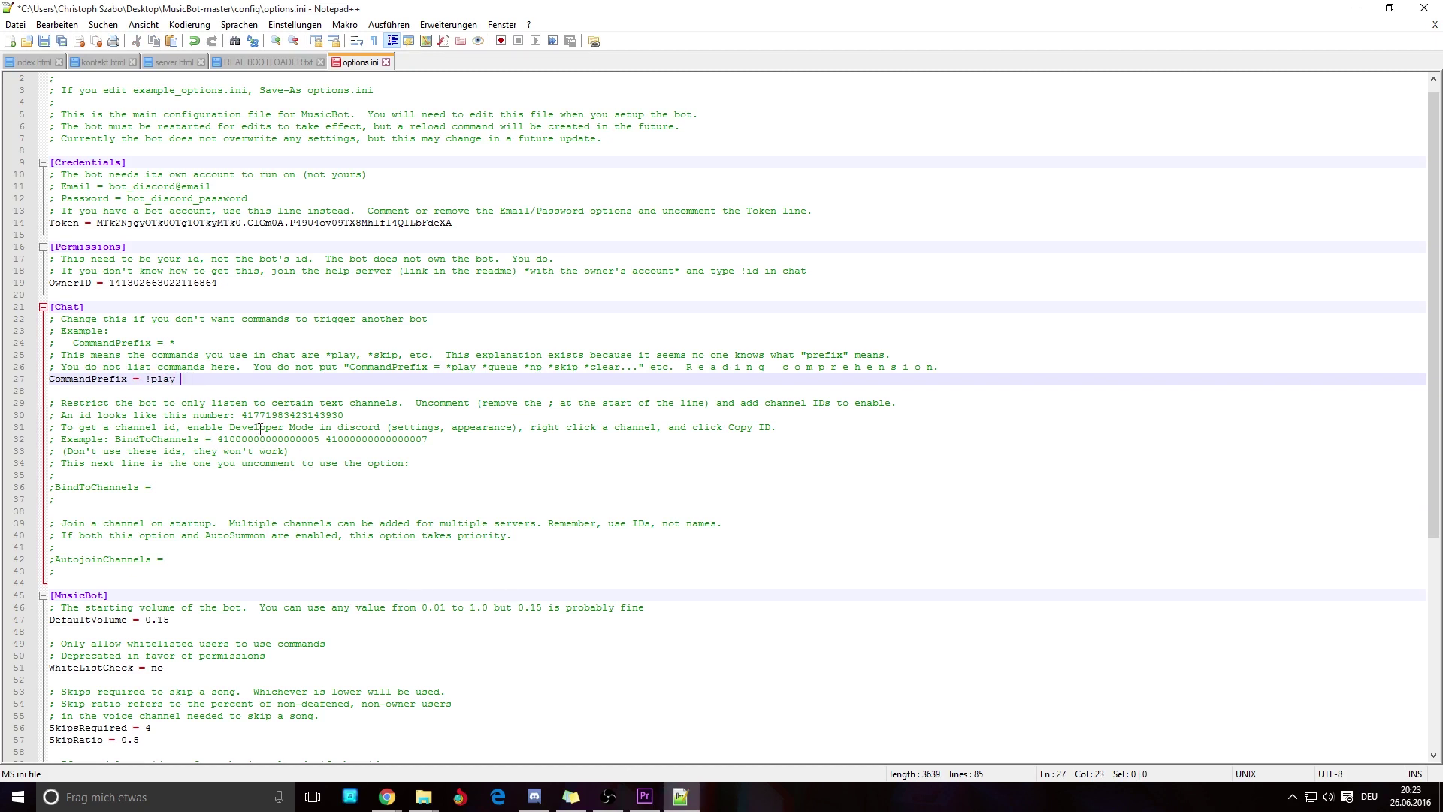
# Add a '<youtube link' example on line 27, then erase it and type 'Daspl'
pyautogui.write('youtube link')
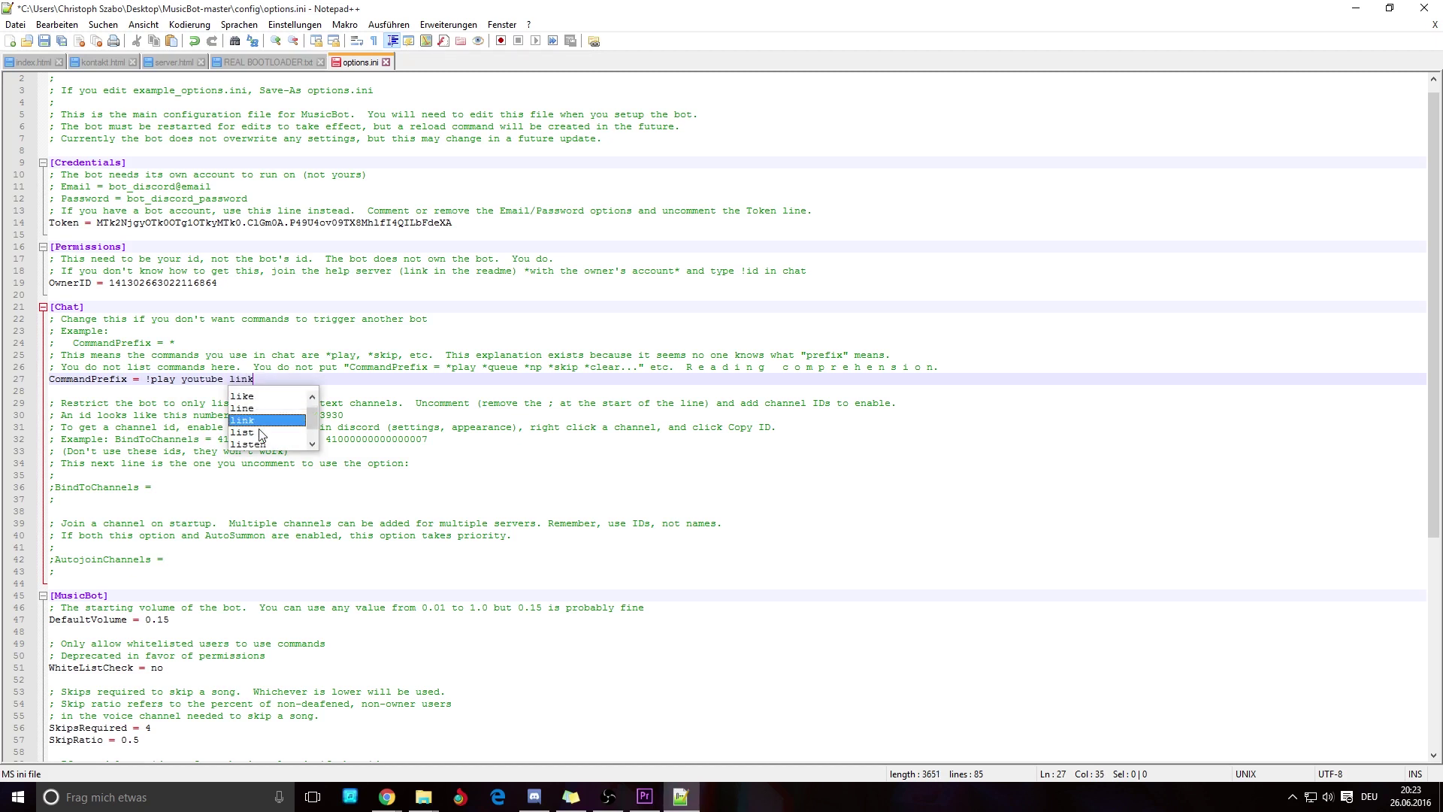
pyautogui.press('Left')
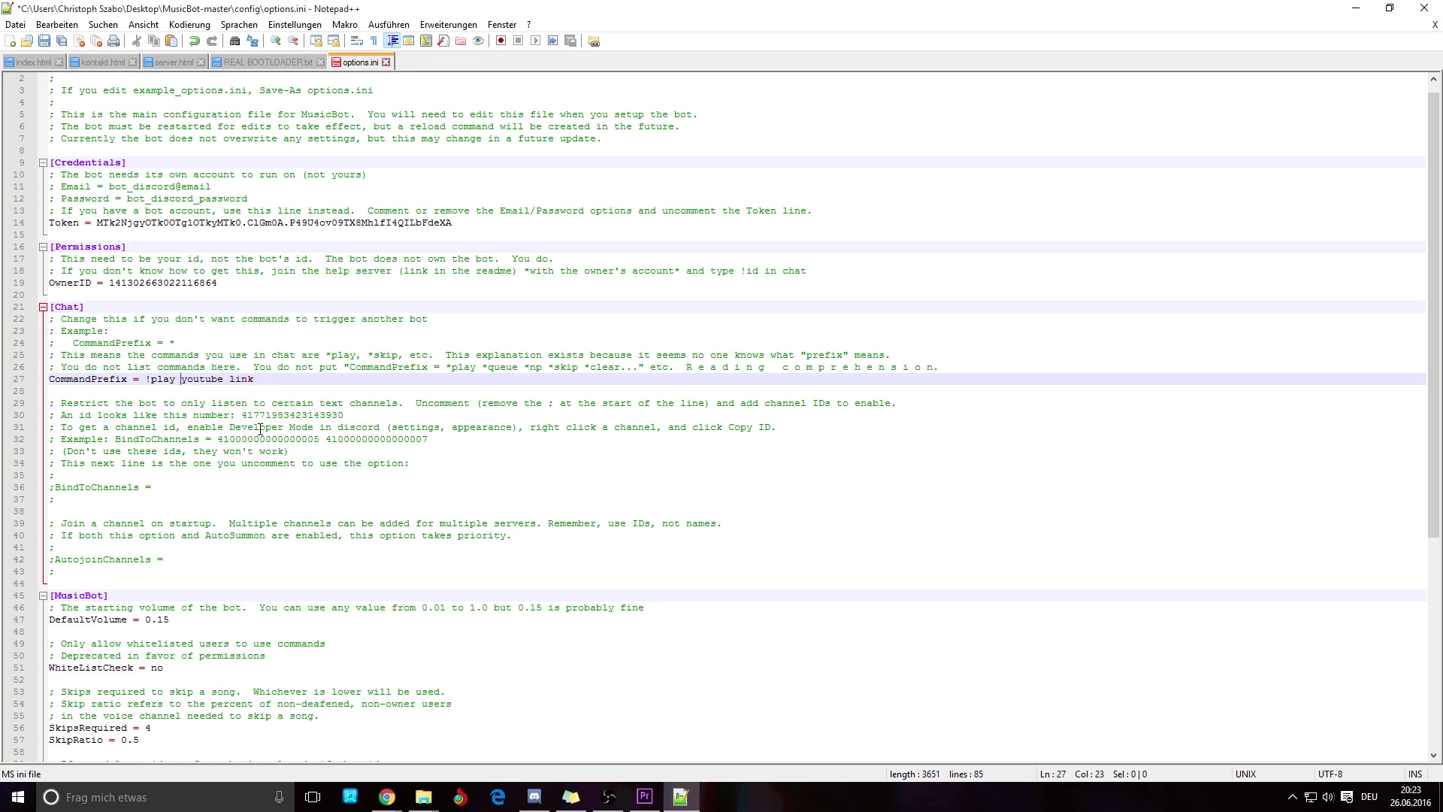
pyautogui.write('>')
pyautogui.press('BackSpace')
pyautogui.write('<')
pyautogui.press('Home')
pyautogui.press('Right')
pyautogui.press('Right')
pyautogui.press('Right')
pyautogui.press('Right')
pyautogui.press('Right')
pyautogui.press('Right')
pyautogui.press('Right')
pyautogui.press('Right')
pyautogui.press('Right')
pyautogui.press('Right')
pyautogui.press('Right')
pyautogui.press('Right')
pyautogui.press('Right')
pyautogui.press('Right')
pyautogui.press('Right')
pyautogui.press('BackSpace')
pyautogui.press('BackSpace')
pyautogui.press('BackSpace')
pyautogui.press('BackSpace')
pyautogui.press('BackSpace')
pyautogui.press('BackSpace')
pyautogui.press('BackSpace')
pyautogui.press('BackSpace')
pyautogui.press('BackSpace')
pyautogui.press('BackSpace')
pyautogui.press('BackSpace')
pyautogui.press('BackSpace')
pyautogui.press('BackSpace')
pyautogui.press('BackSpace')
pyautogui.press('BackSpace')
pyautogui.press('BackSpace')
pyautogui.press('BackSpace')
pyautogui.write('Daspl')
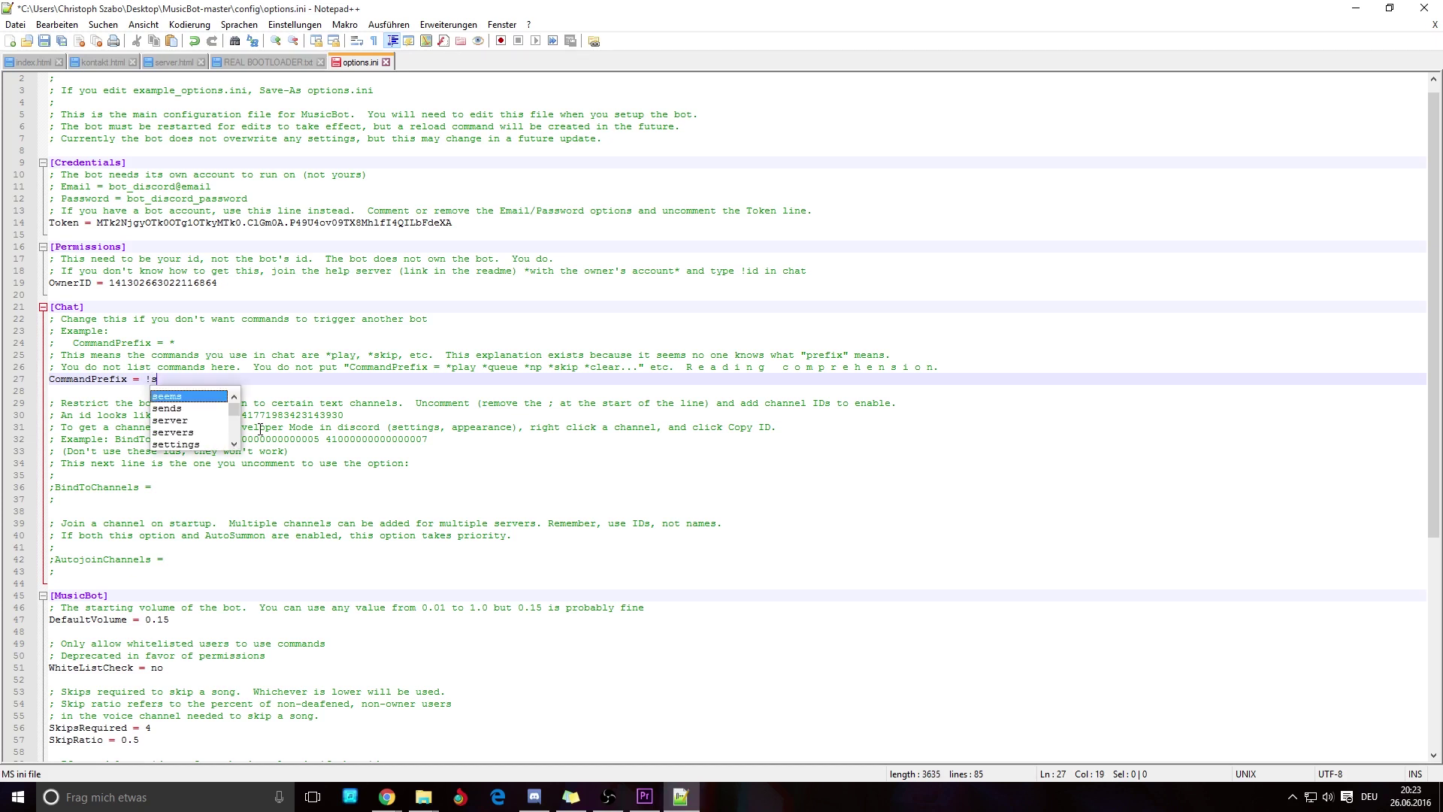
pyautogui.write('skip')
pyautogui.press('BackSpace')
pyautogui.press('BackSpace')
pyautogui.press('BackSpace')
pyautogui.press('BackSpace')
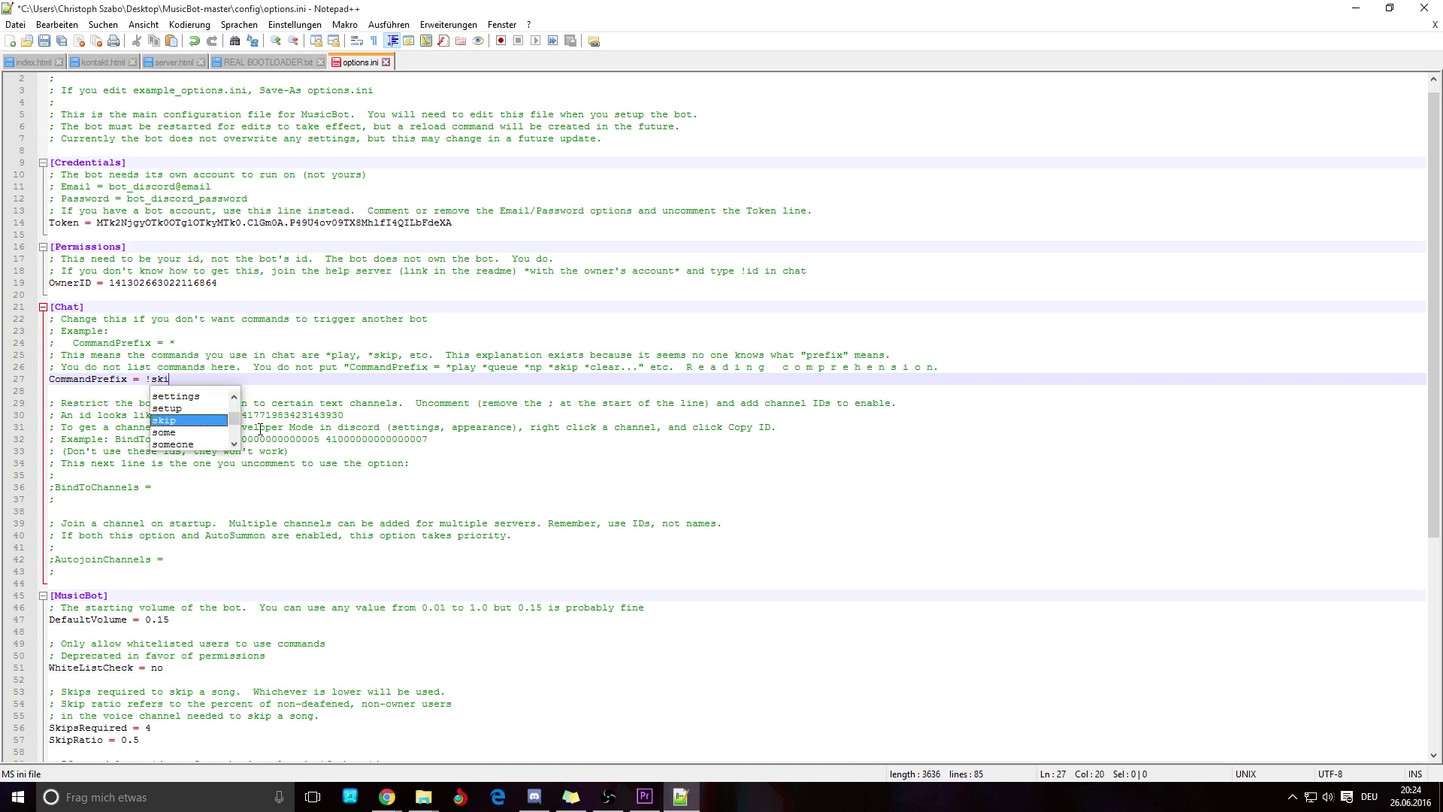
pyautogui.press('Down')
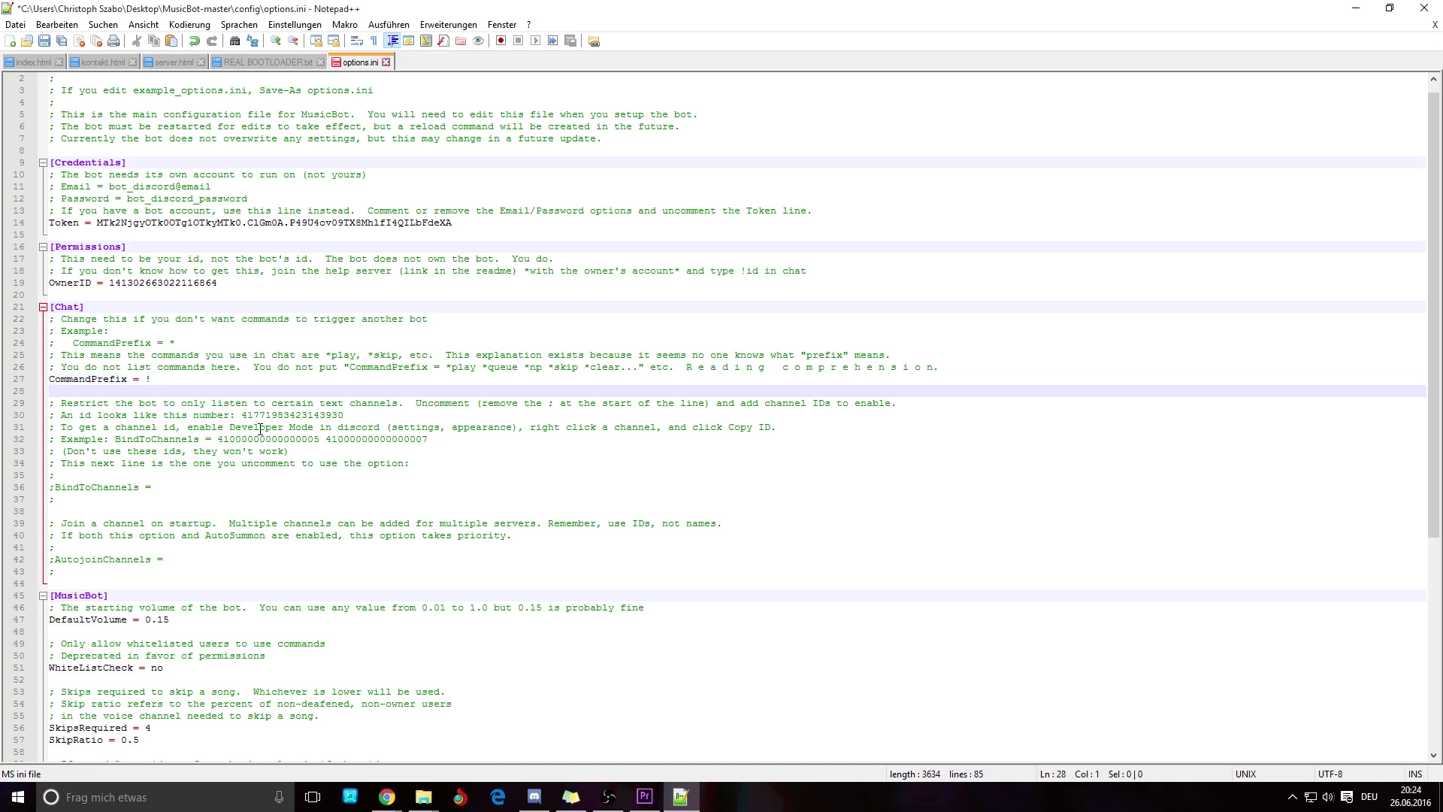
pyautogui.press('Down')
pyautogui.press('Down')
pyautogui.press('Down')
pyautogui.press('Down')
pyautogui.press('Down')
pyautogui.press('Down')
pyautogui.press('Down')
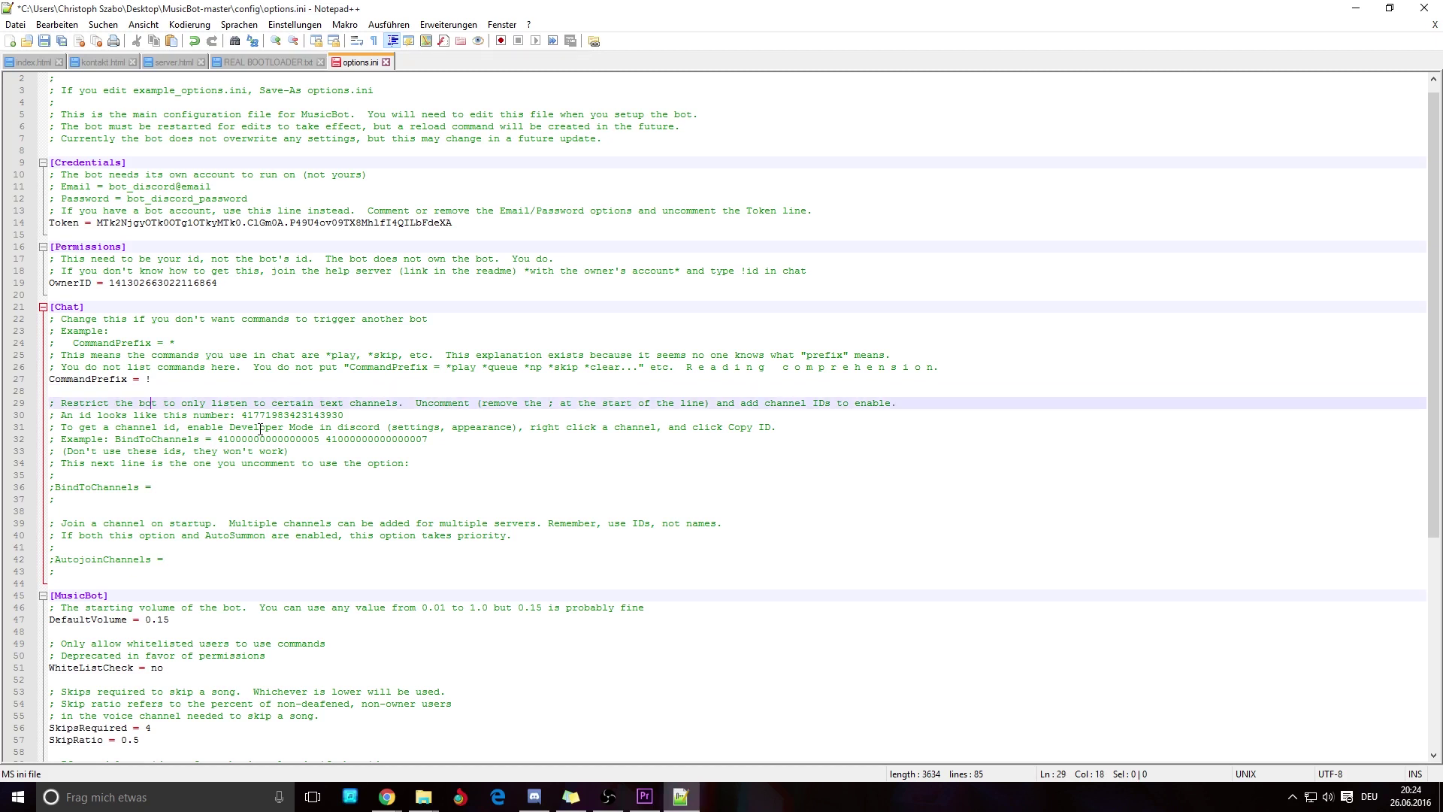
pyautogui.press('Down')
pyautogui.press('Down')
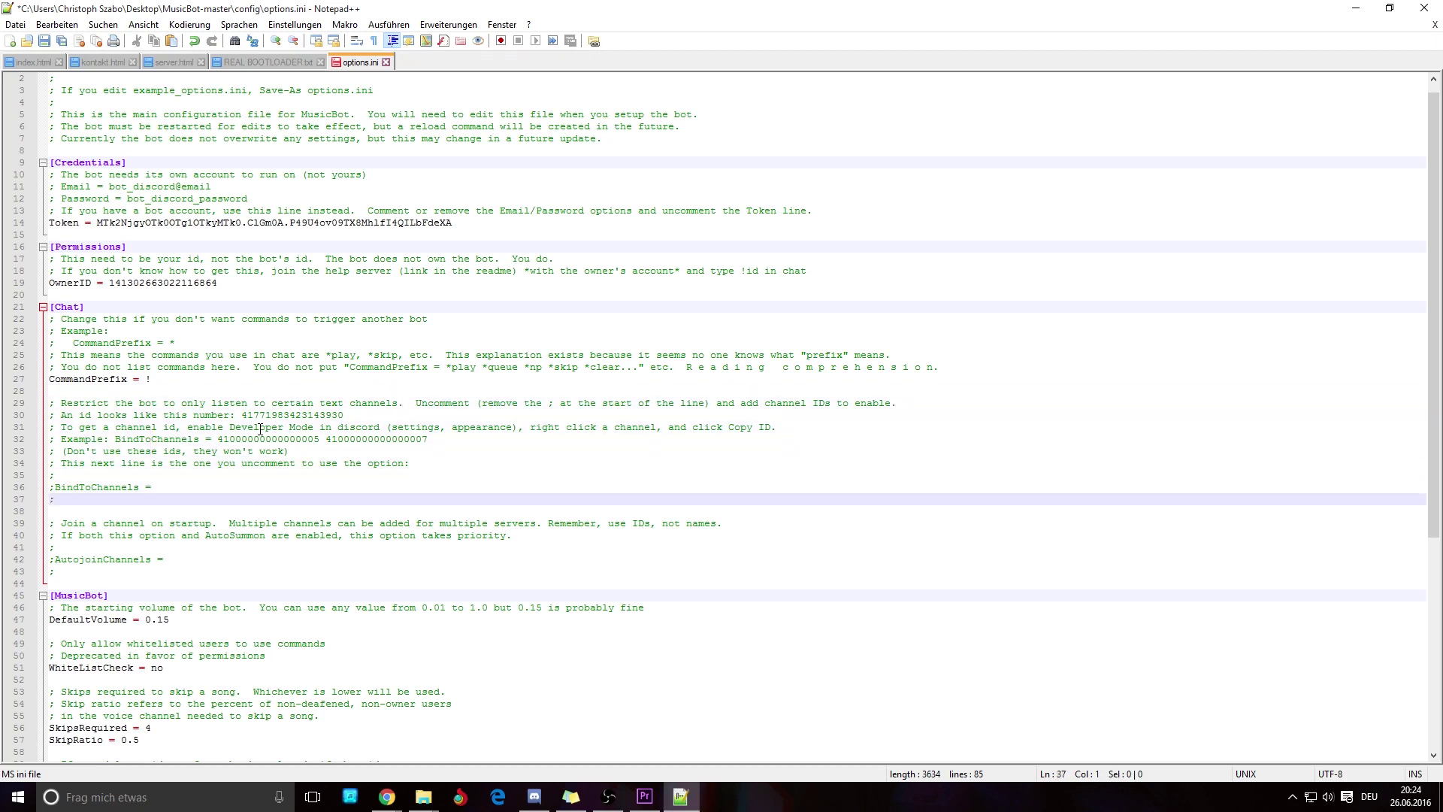
pyautogui.press('Up')
pyautogui.press('Right')
pyautogui.press('Right')
pyautogui.press('Right')
pyautogui.press('Right')
pyautogui.press('Right')
pyautogui.press('Right')
pyautogui.press('Right')
pyautogui.press('Right')
pyautogui.press('Right')
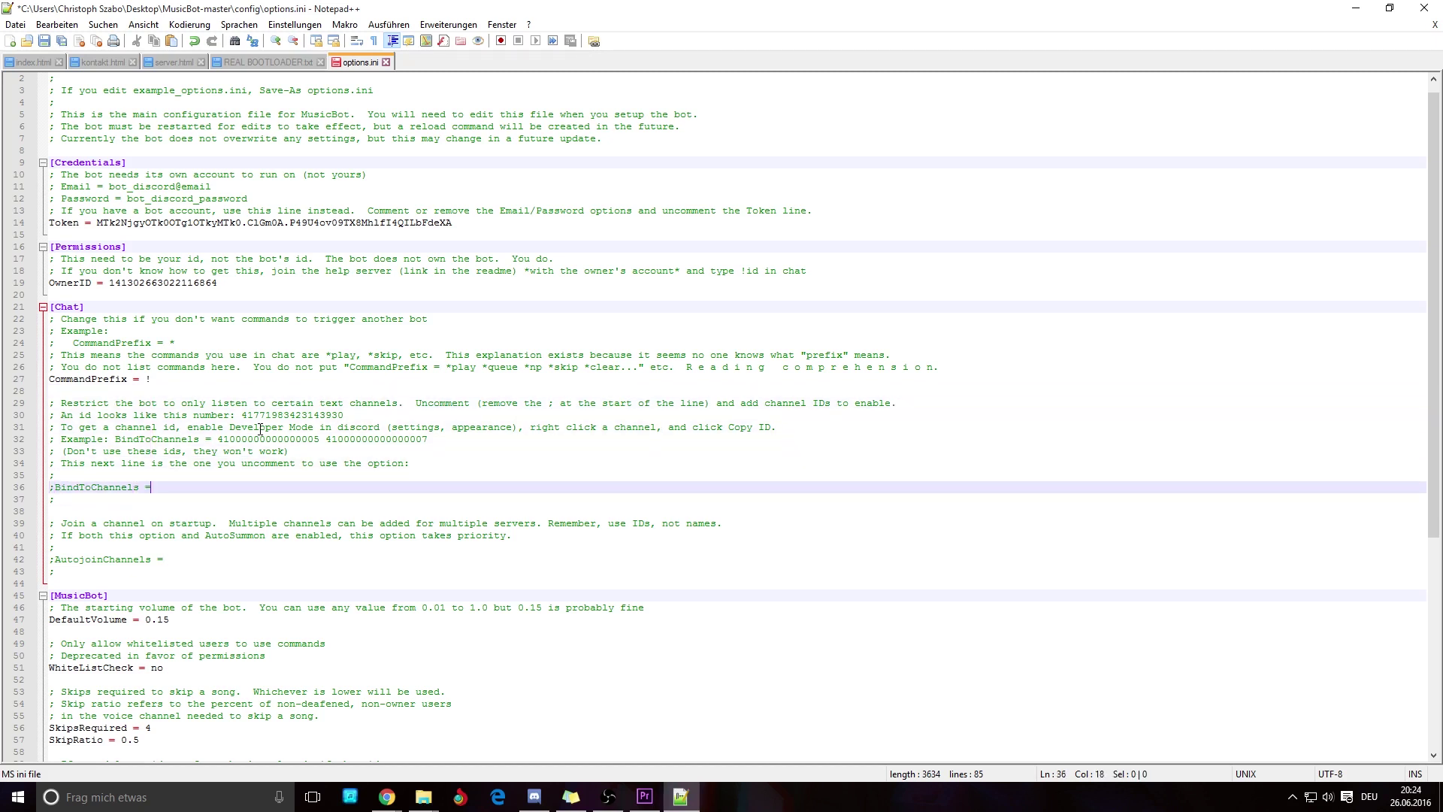
pyautogui.press('Home')
pyautogui.press('Right')
pyautogui.press('Right')
pyautogui.press('Right')
pyautogui.press('Right')
pyautogui.press('Right')
pyautogui.press('Right')
pyautogui.press('Right')
pyautogui.press('Home')
pyautogui.press('Down')
pyautogui.press('Down')
pyautogui.press('Down')
pyautogui.press('Down')
pyautogui.press('Down')
pyautogui.press('Down')
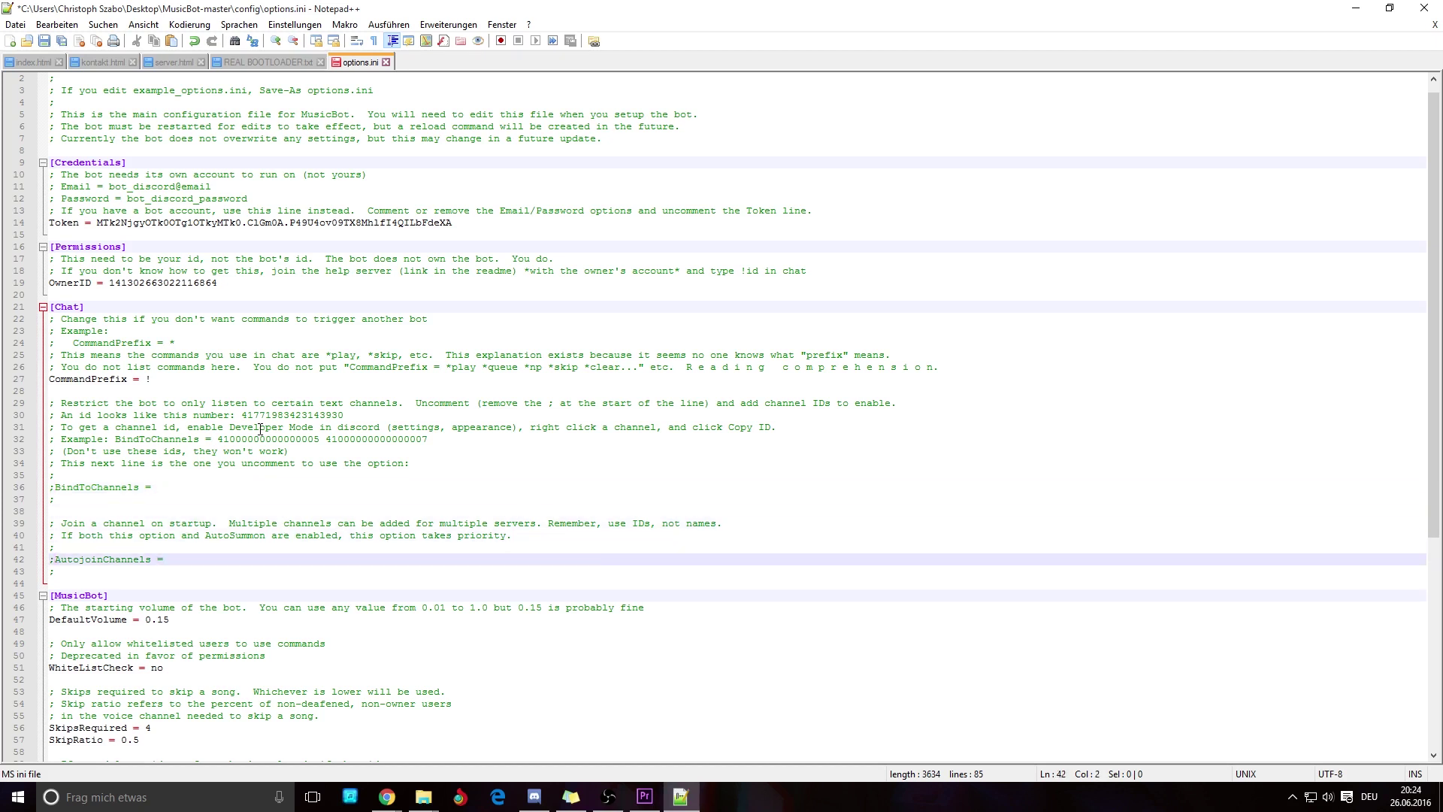
pyautogui.press('Down')
pyautogui.press('Down')
pyautogui.press('Down')
pyautogui.press('Down')
pyautogui.press('Down')
pyautogui.press('Down')
pyautogui.press('Down')
pyautogui.press('Down')
pyautogui.press('Down')
pyautogui.press('Down')
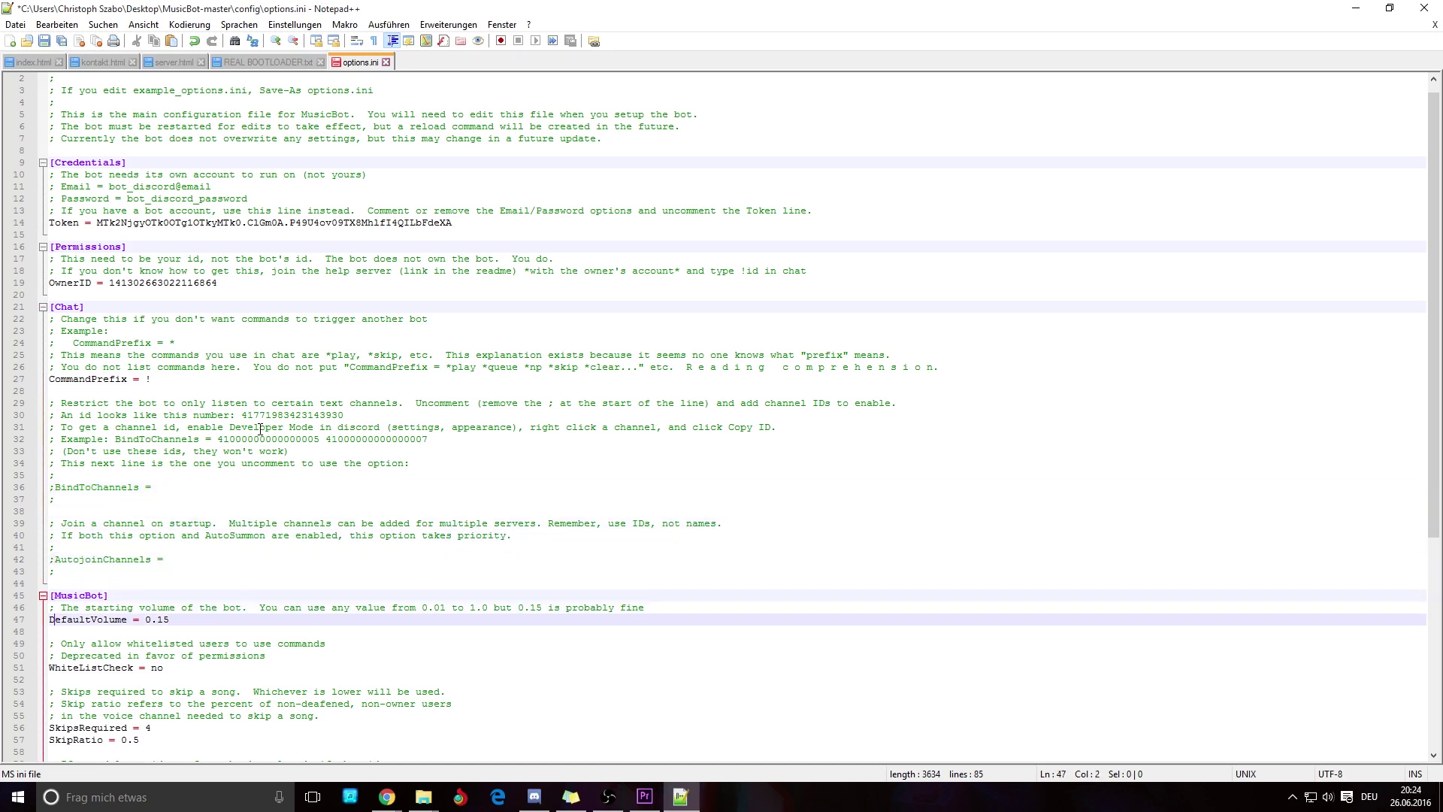
pyautogui.press('Down')
pyautogui.press('Down')
pyautogui.press('Down')
pyautogui.press('Down')
pyautogui.press('Down')
pyautogui.press('Down')
pyautogui.press('Down')
pyautogui.press('Down')
pyautogui.press('Down')
pyautogui.press('Down')
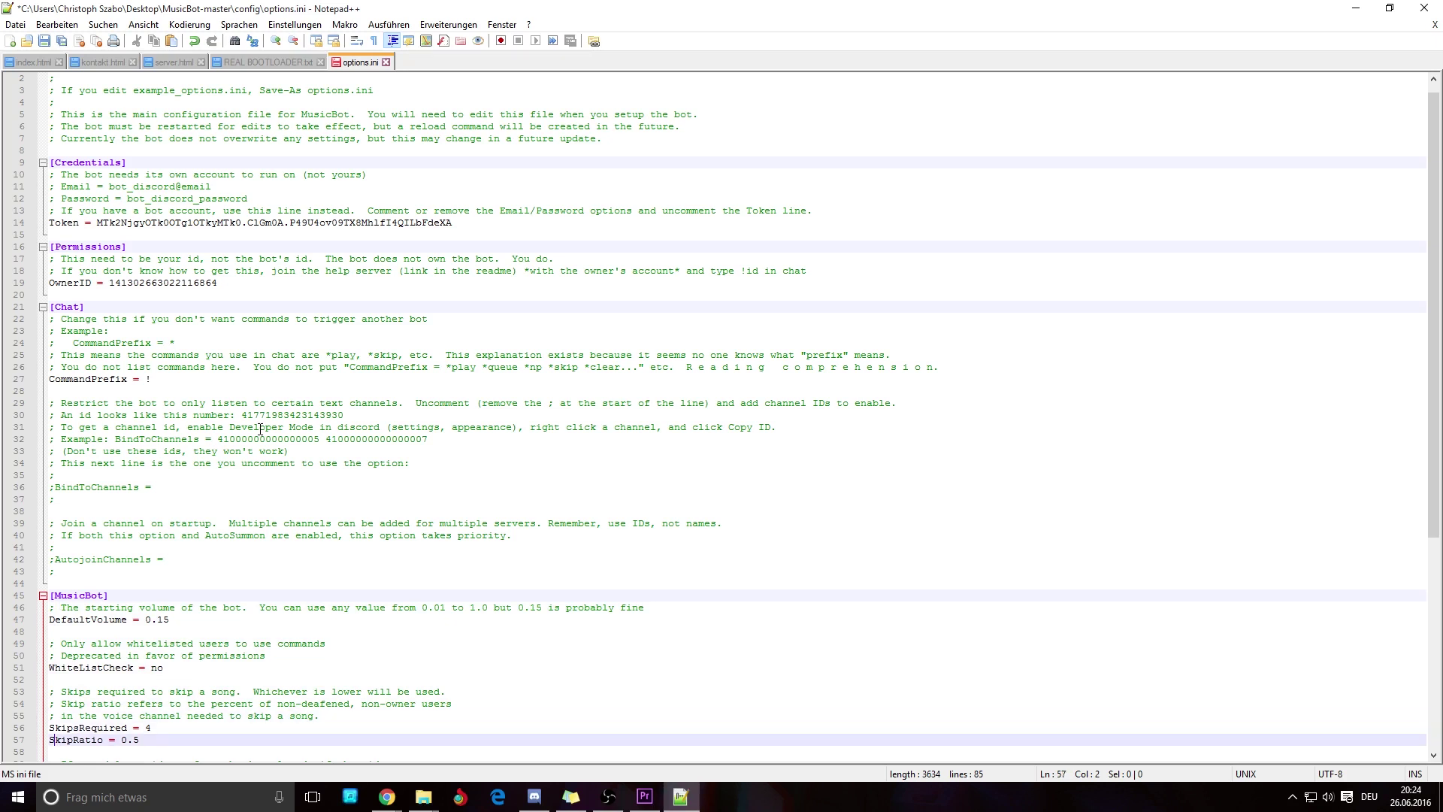
pyautogui.press('Down')
pyautogui.press('Down')
pyautogui.press('Down')
pyautogui.press('Up')
pyautogui.press('Up')
pyautogui.press('Up')
pyautogui.press('Up')
pyautogui.press('Up')
pyautogui.press('Up')
pyautogui.press('Up')
pyautogui.press('Up')
pyautogui.press('Up')
pyautogui.press('Up')
pyautogui.press('Up')
pyautogui.press('Up')
pyautogui.press('Up')
pyautogui.press('Up')
pyautogui.press('Up')
pyautogui.press('Up')
pyautogui.press('Up')
pyautogui.press('Up')
pyautogui.press('Up')
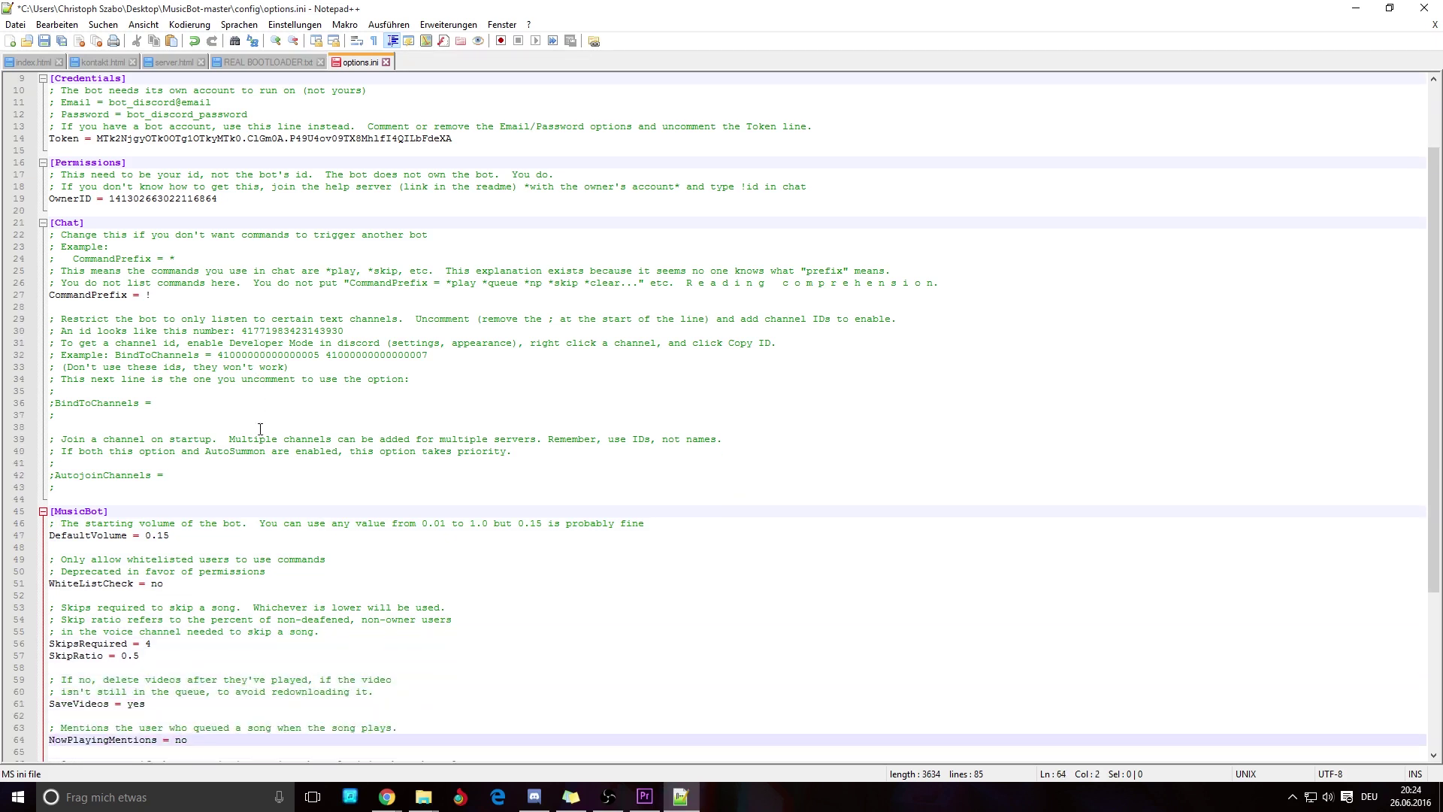
pyautogui.press('Right')
pyautogui.press('Down')
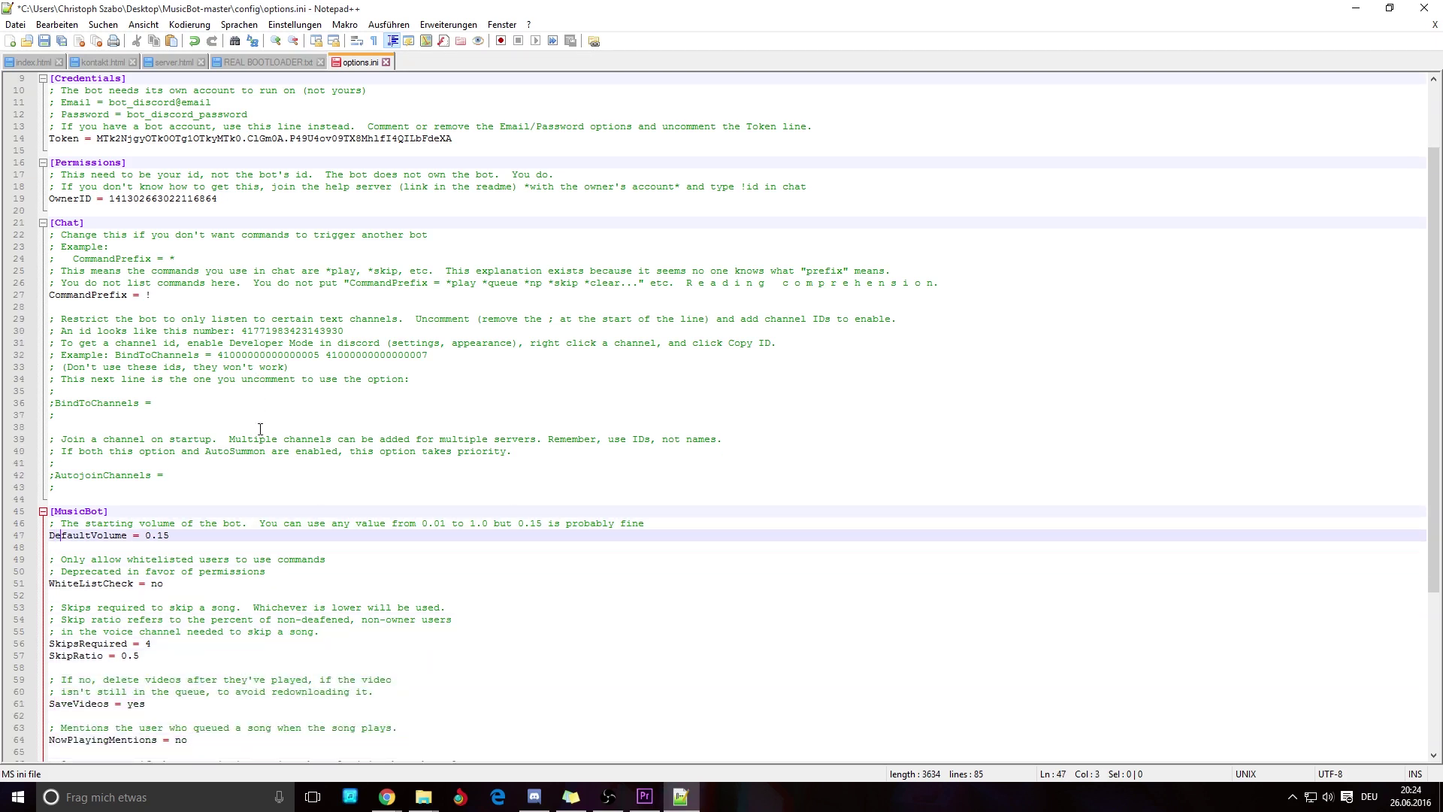
pyautogui.press('Right')
pyautogui.press('Left')
pyautogui.press('Left')
pyautogui.hotkey('ctrl', 'Right')
pyautogui.hotkey('ctrl', 'Left')
pyautogui.press('Right')
pyautogui.press('Down')
pyautogui.press('Down')
pyautogui.press('Down')
pyautogui.press('Down')
pyautogui.press('Down')
pyautogui.press('Down')
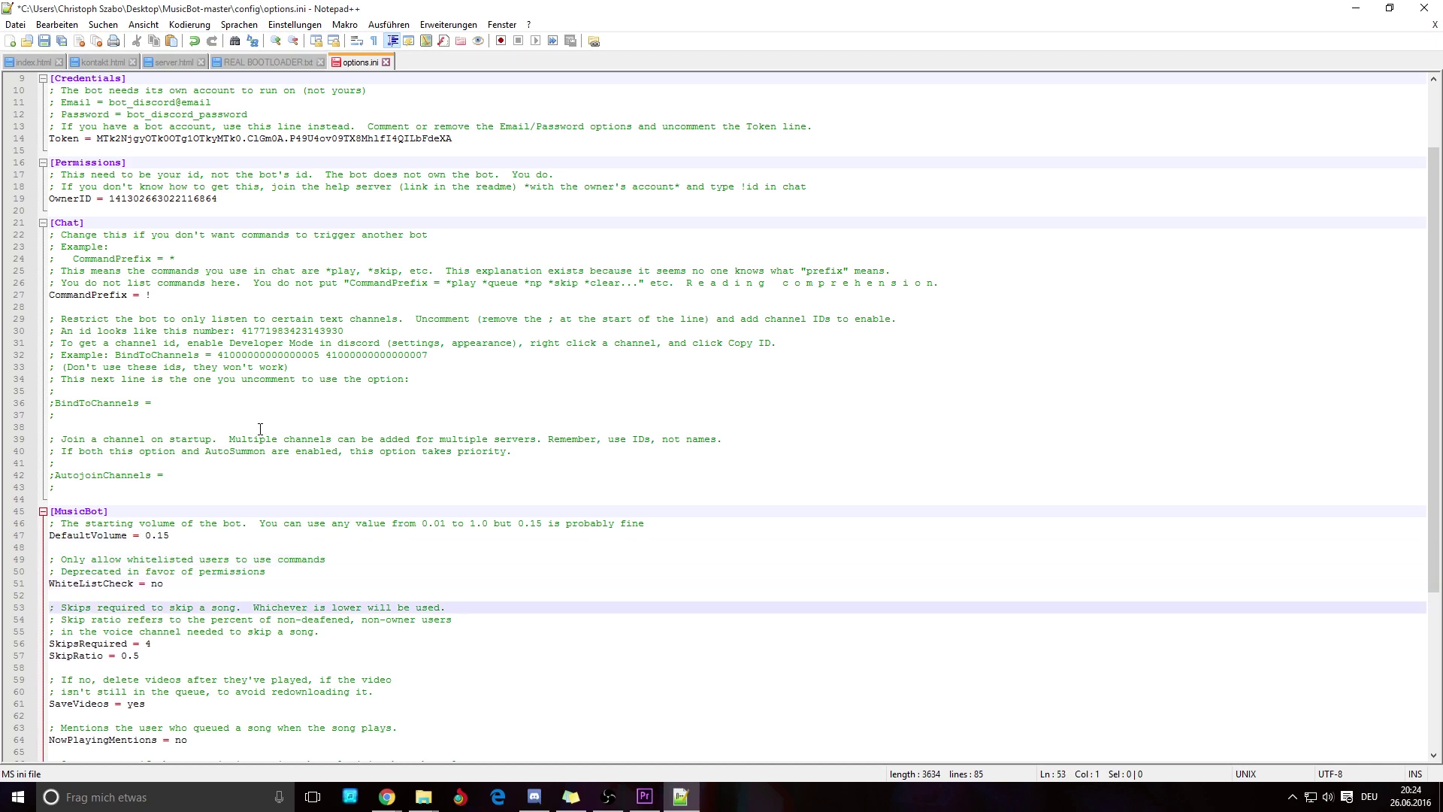
pyautogui.press('Up')
pyautogui.press('Up')
pyautogui.press('Down')
pyautogui.press('Down')
pyautogui.press('Up')
pyautogui.press('Up')
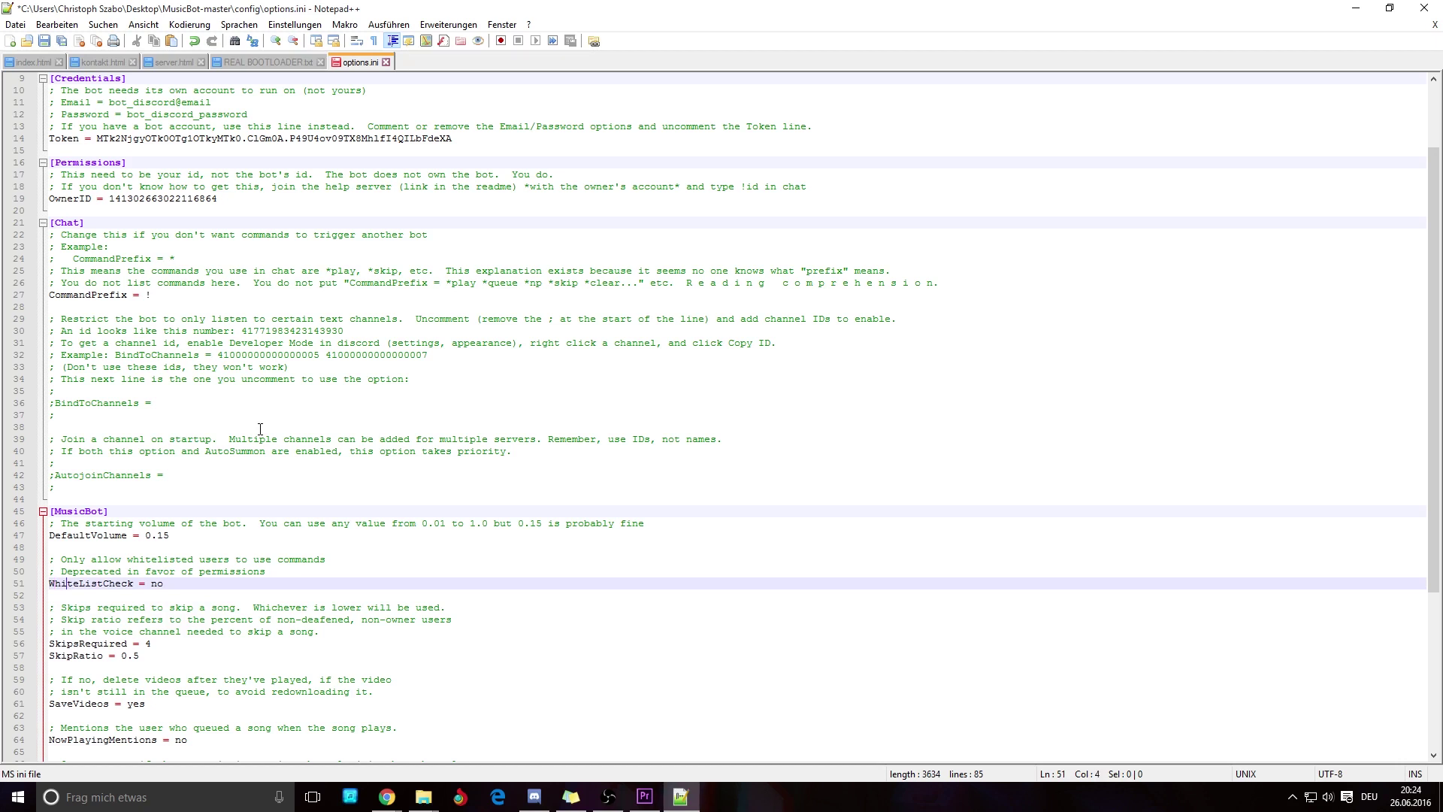
pyautogui.press('Right')
pyautogui.press('Right')
pyautogui.press('Right')
pyautogui.press('Right')
pyautogui.press('Right')
pyautogui.press('Right')
pyautogui.press('Right')
pyautogui.press('Right')
# Open MusicBot-master\config\whitelist.txt in Notepad++ from File Explorer
pyautogui.click(1356, 8)
pyautogui.click(1381, 20)
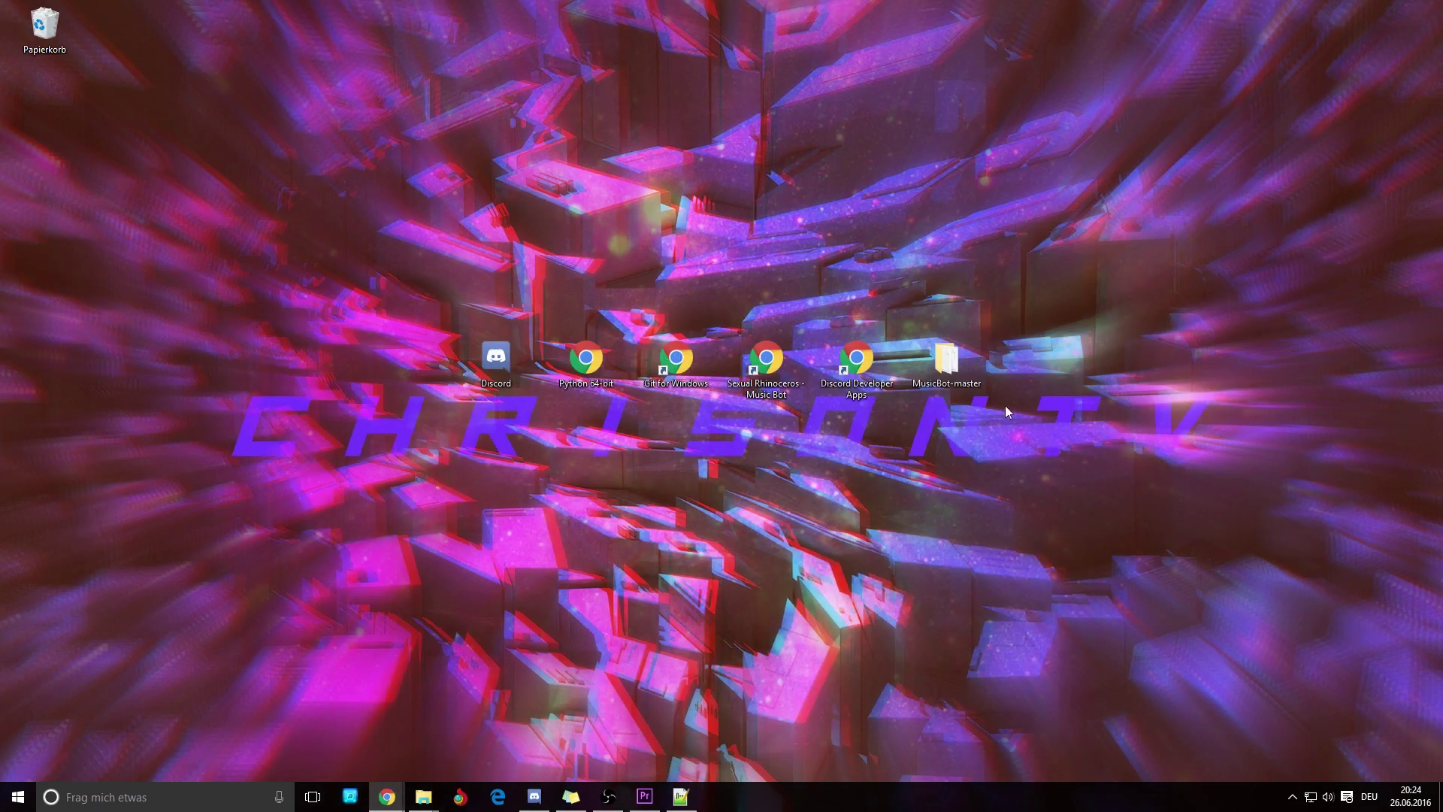
pyautogui.doubleClick(972, 363)
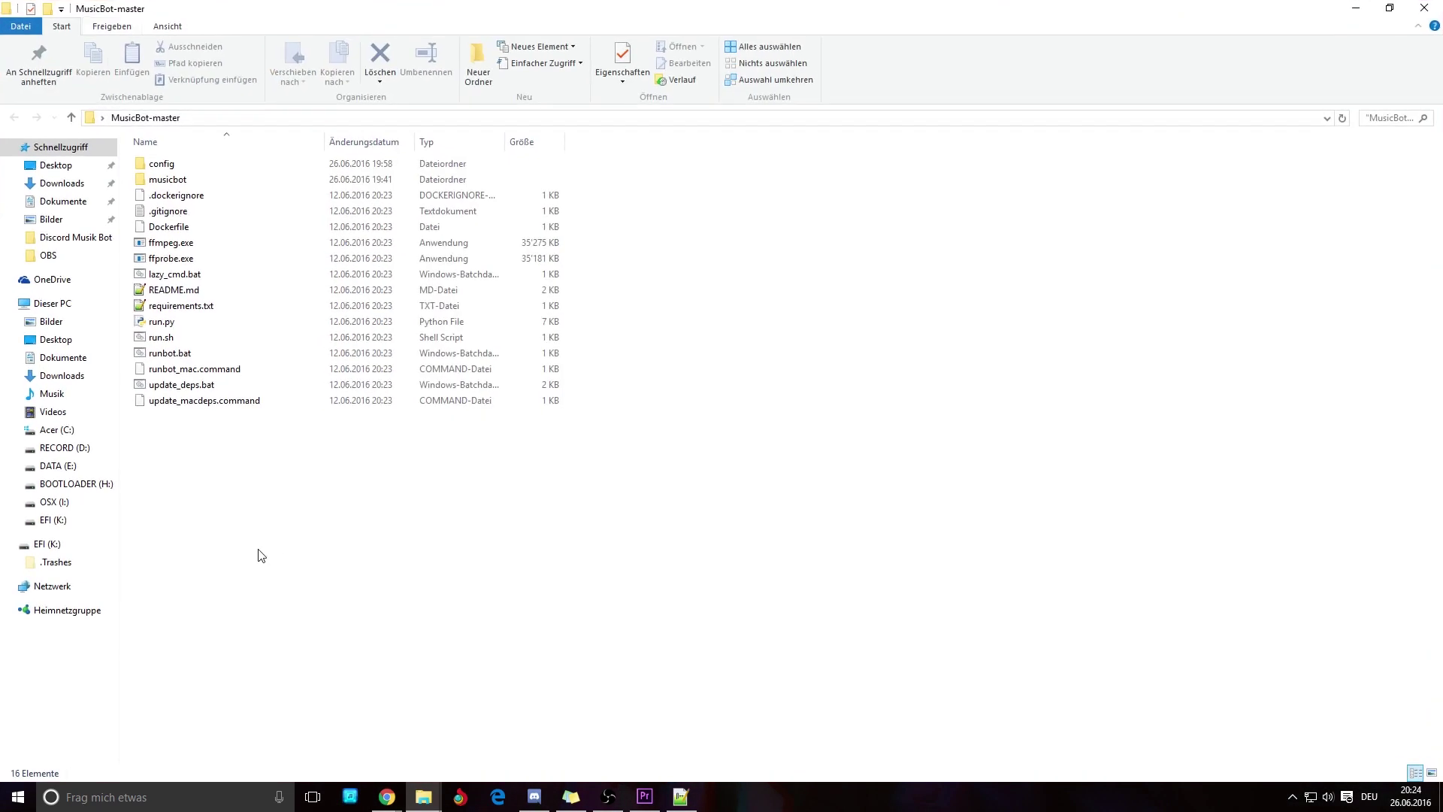
pyautogui.doubleClick(240, 167)
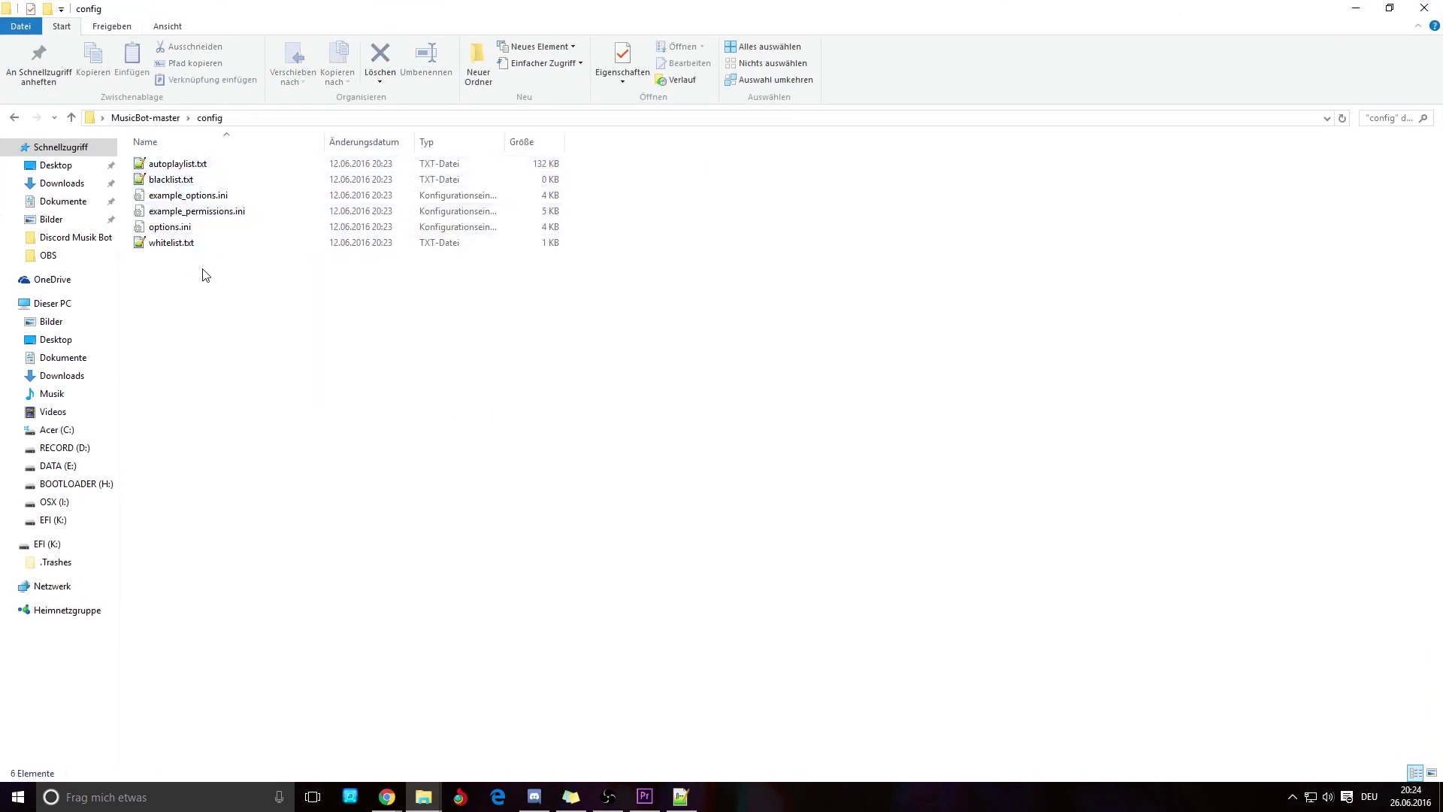
pyautogui.doubleClick(191, 244)
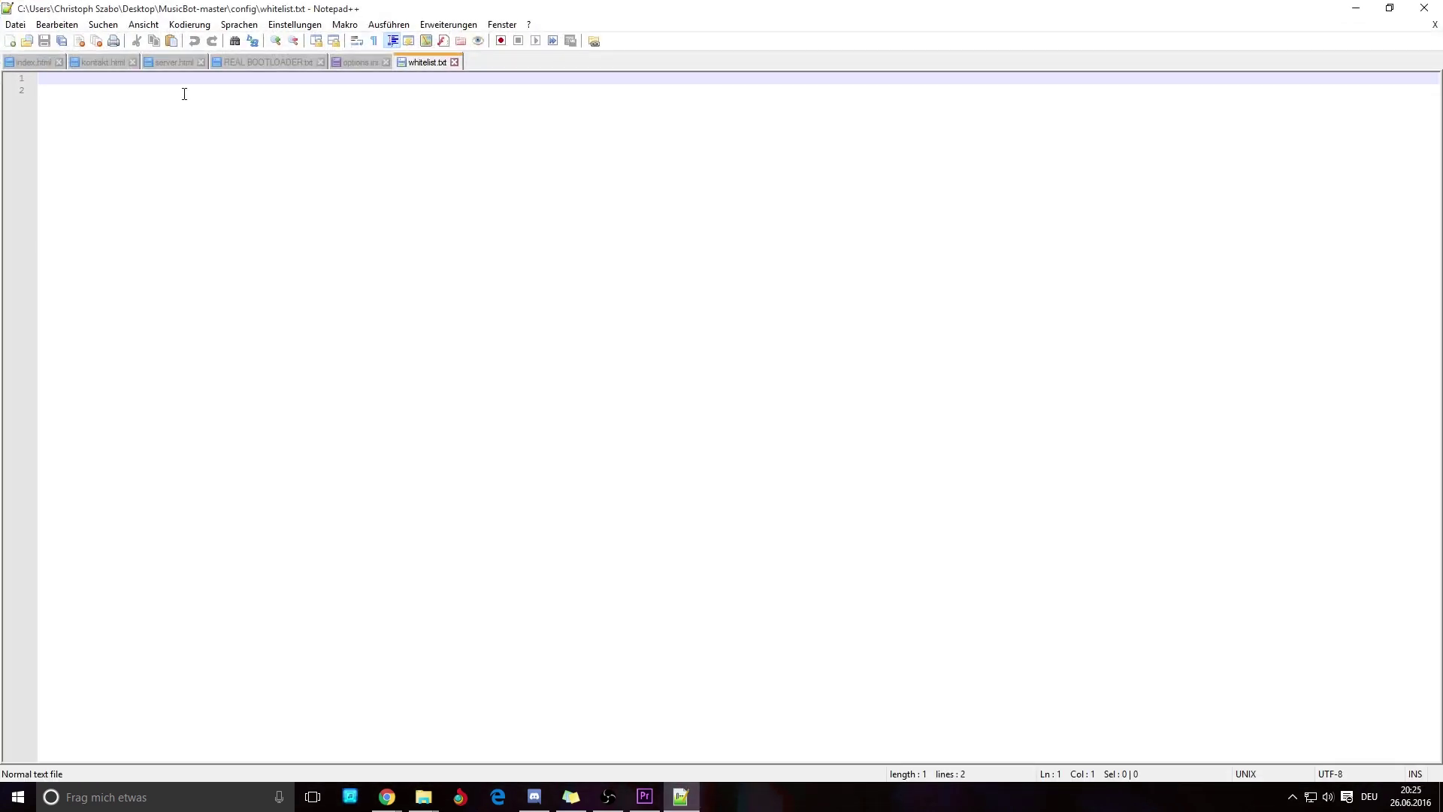
# Set WhiteListCheck to yes in options.ini and type a sample username into whitelist.txt
pyautogui.click(349, 62)
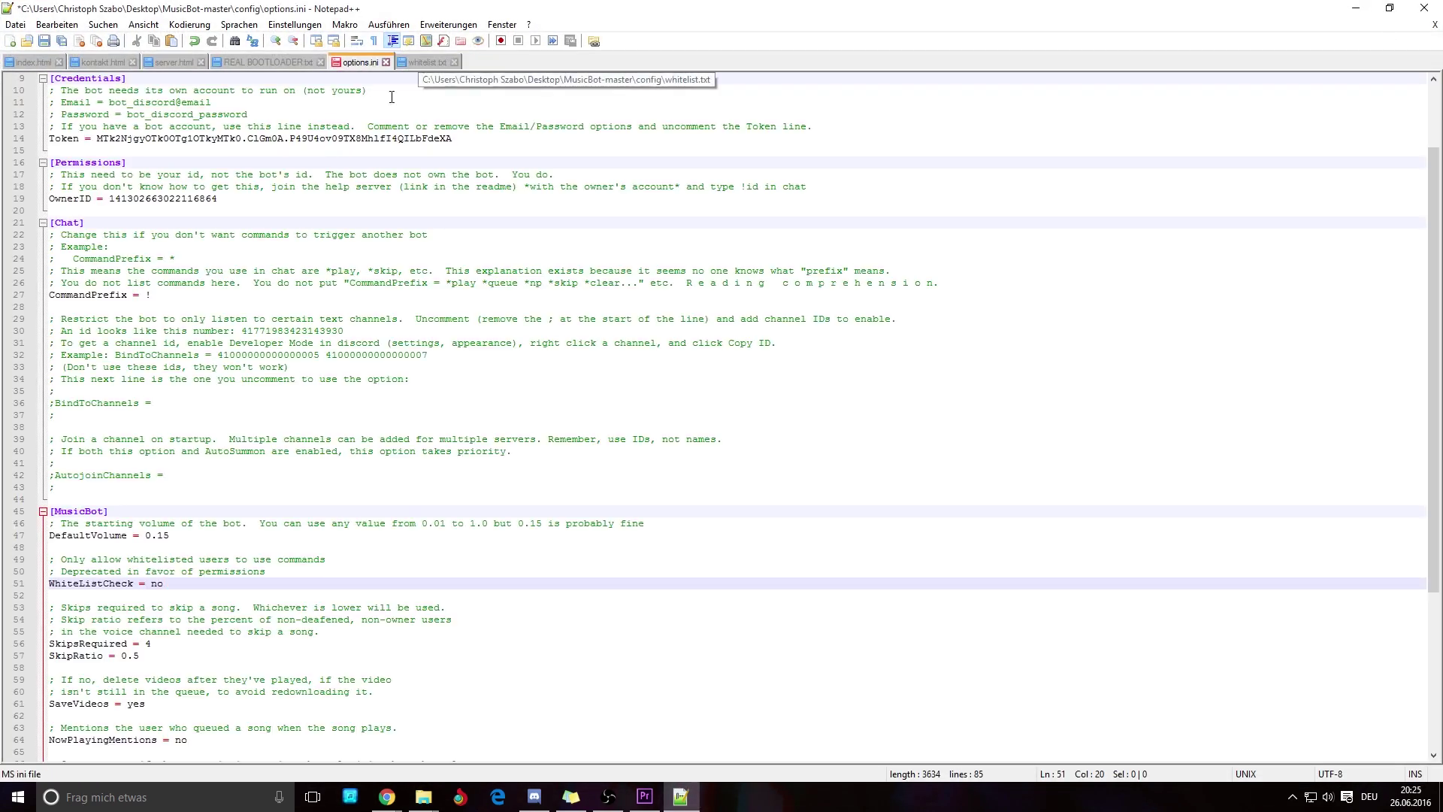
pyautogui.press('BackSpace')
pyautogui.press('BackSpace')
pyautogui.write('y')
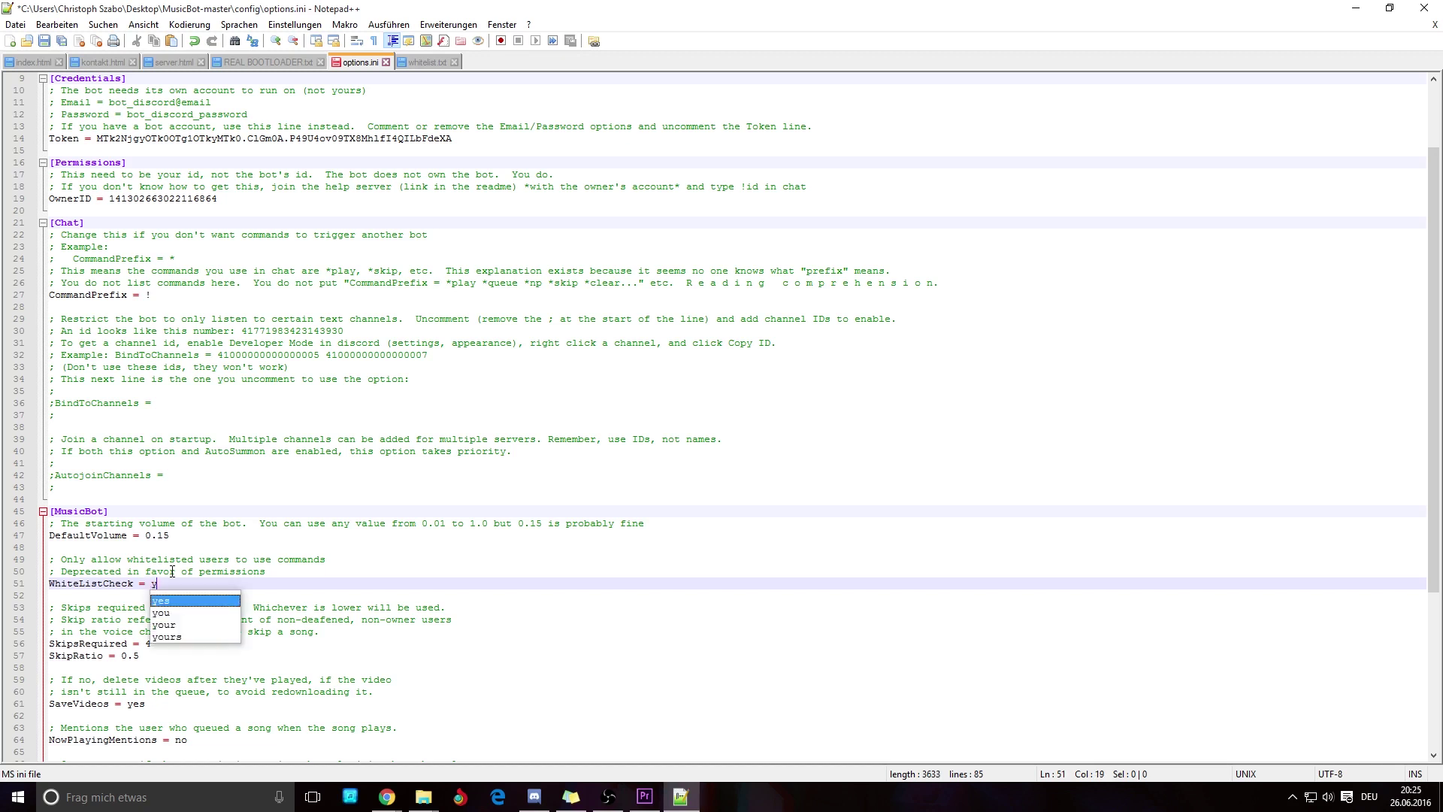
pyautogui.write('es')
pyautogui.click(420, 62)
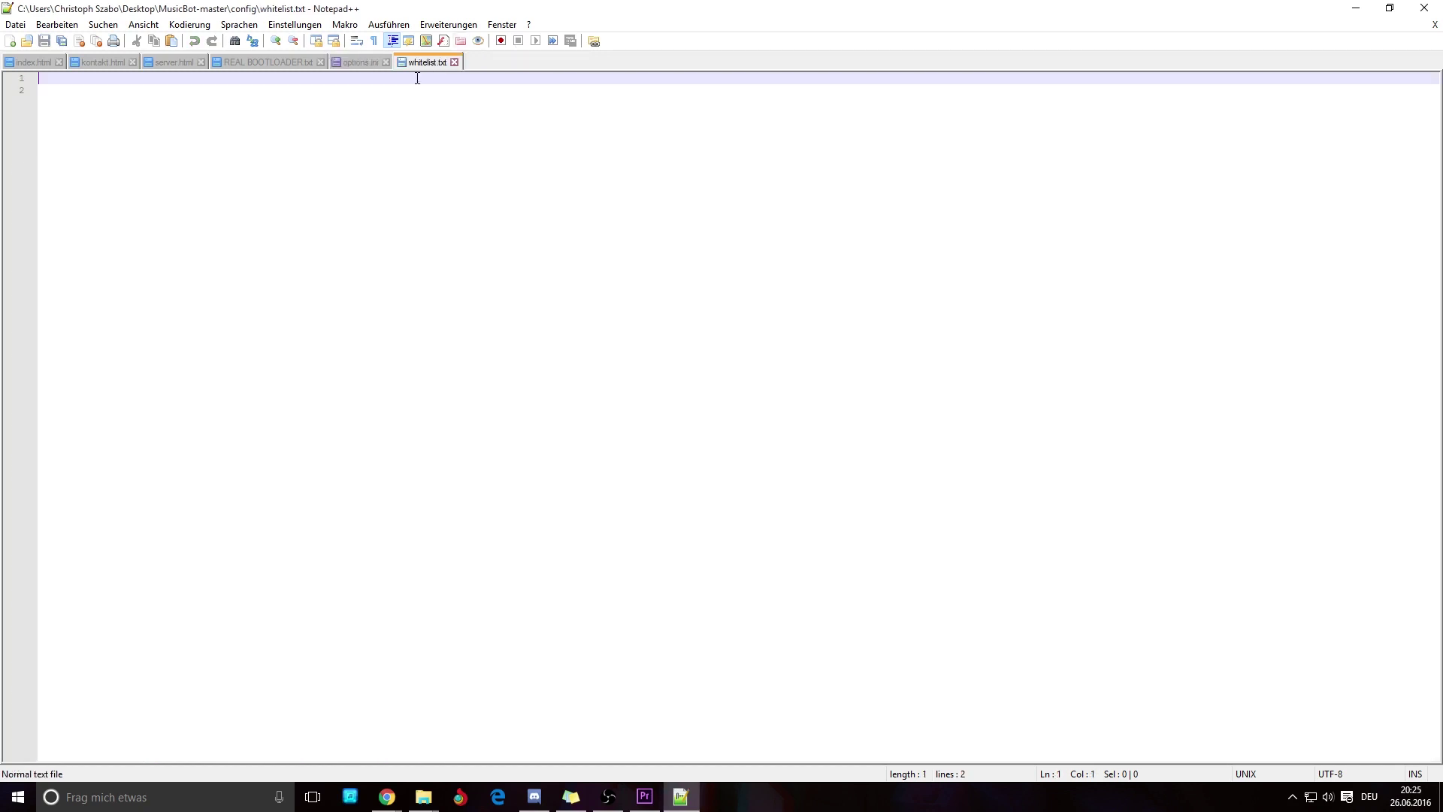
pyautogui.write('STRI')
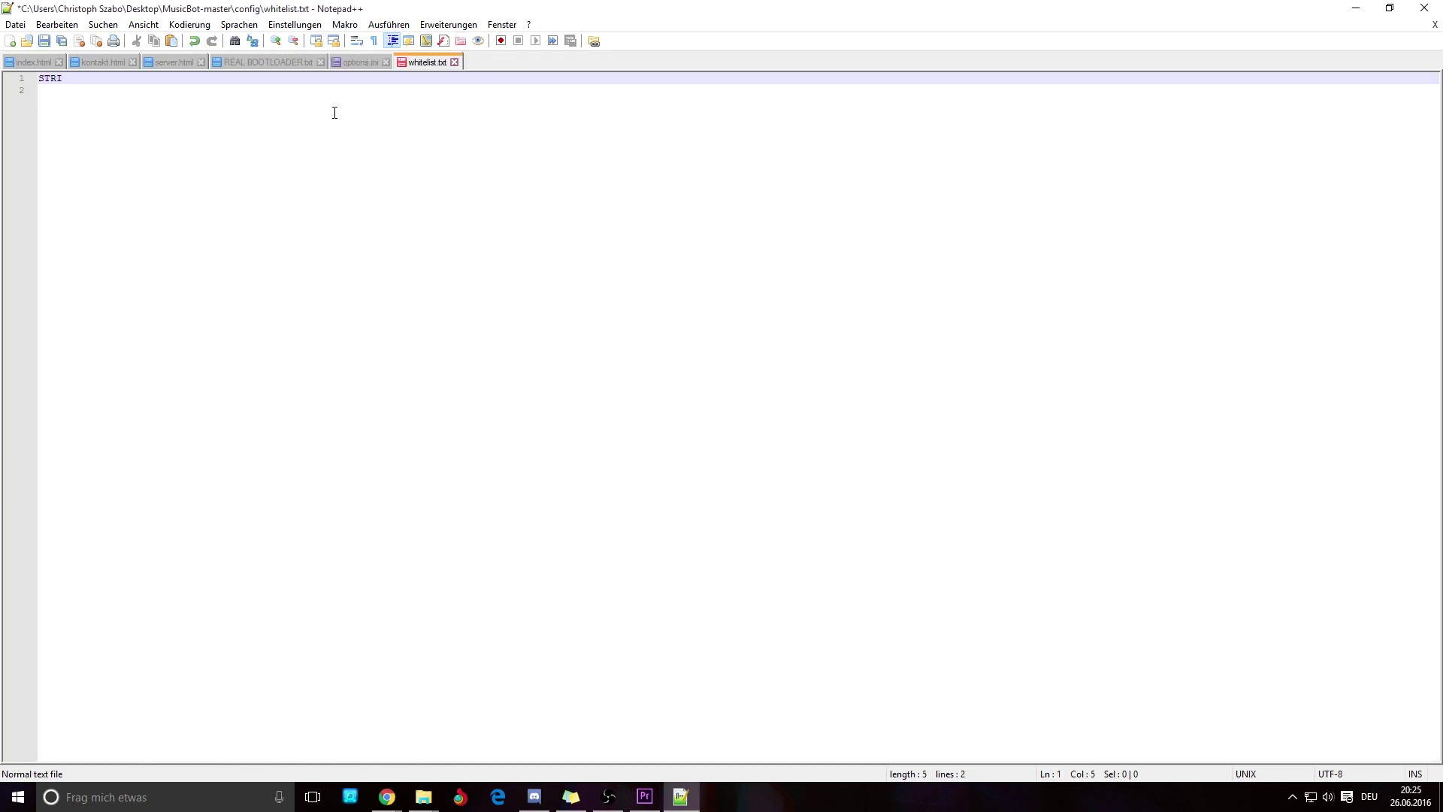
pyautogui.write('KEPREDATOR')
# Revert WhiteListCheck in options.ini back to no
pyautogui.click(360, 62)
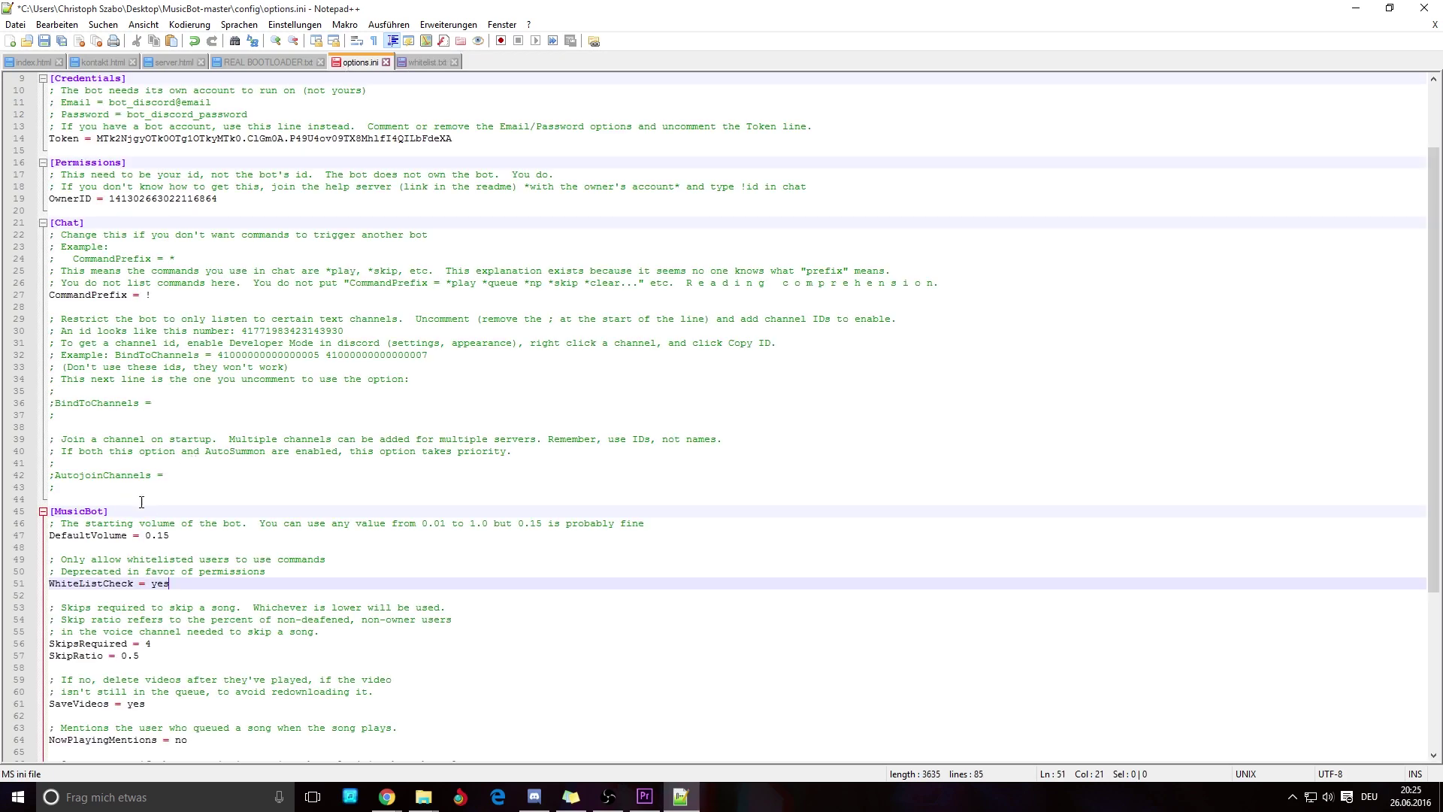
pyautogui.click(159, 301)
pyautogui.click(165, 427)
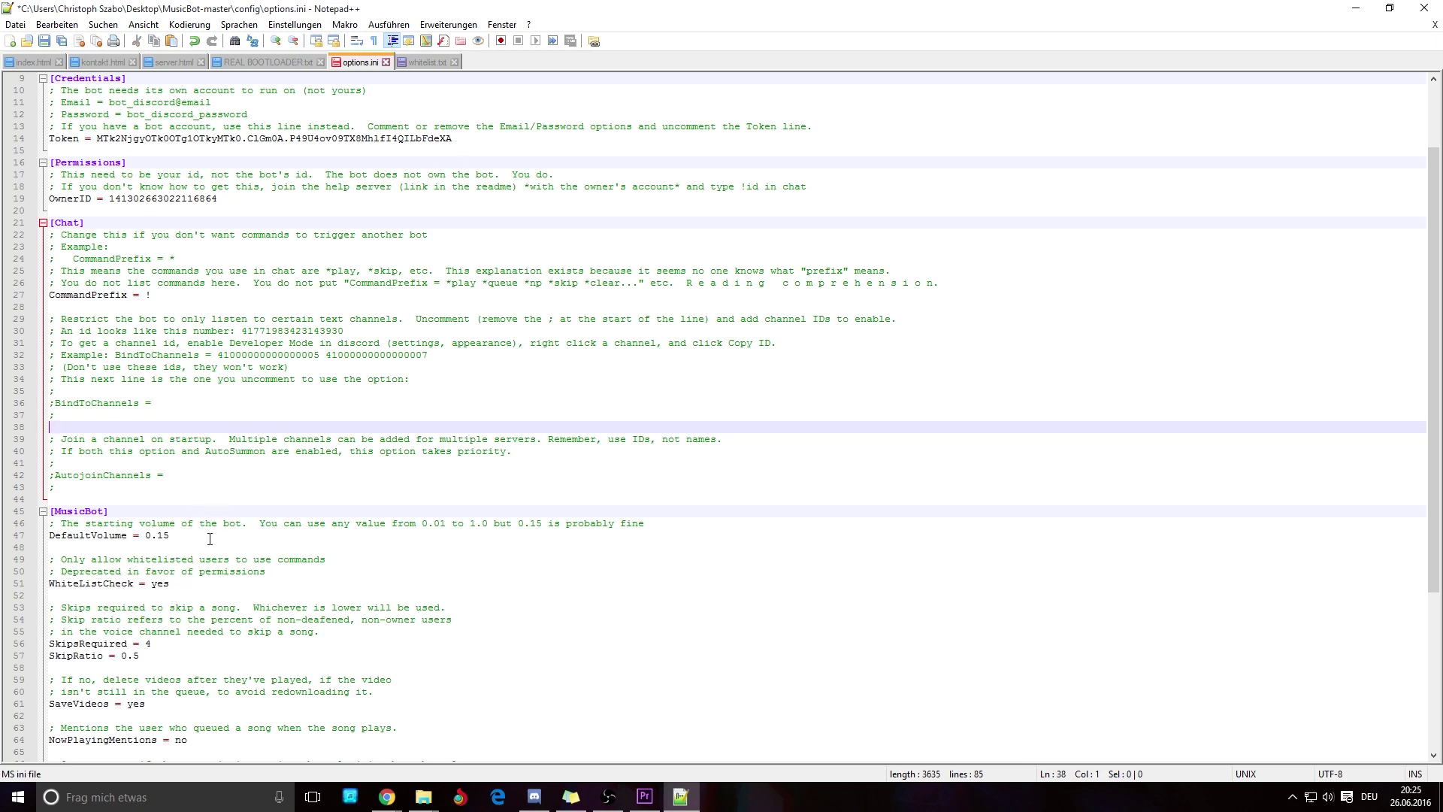
pyautogui.click(187, 583)
pyautogui.press('BackSpace')
pyautogui.press('BackSpace')
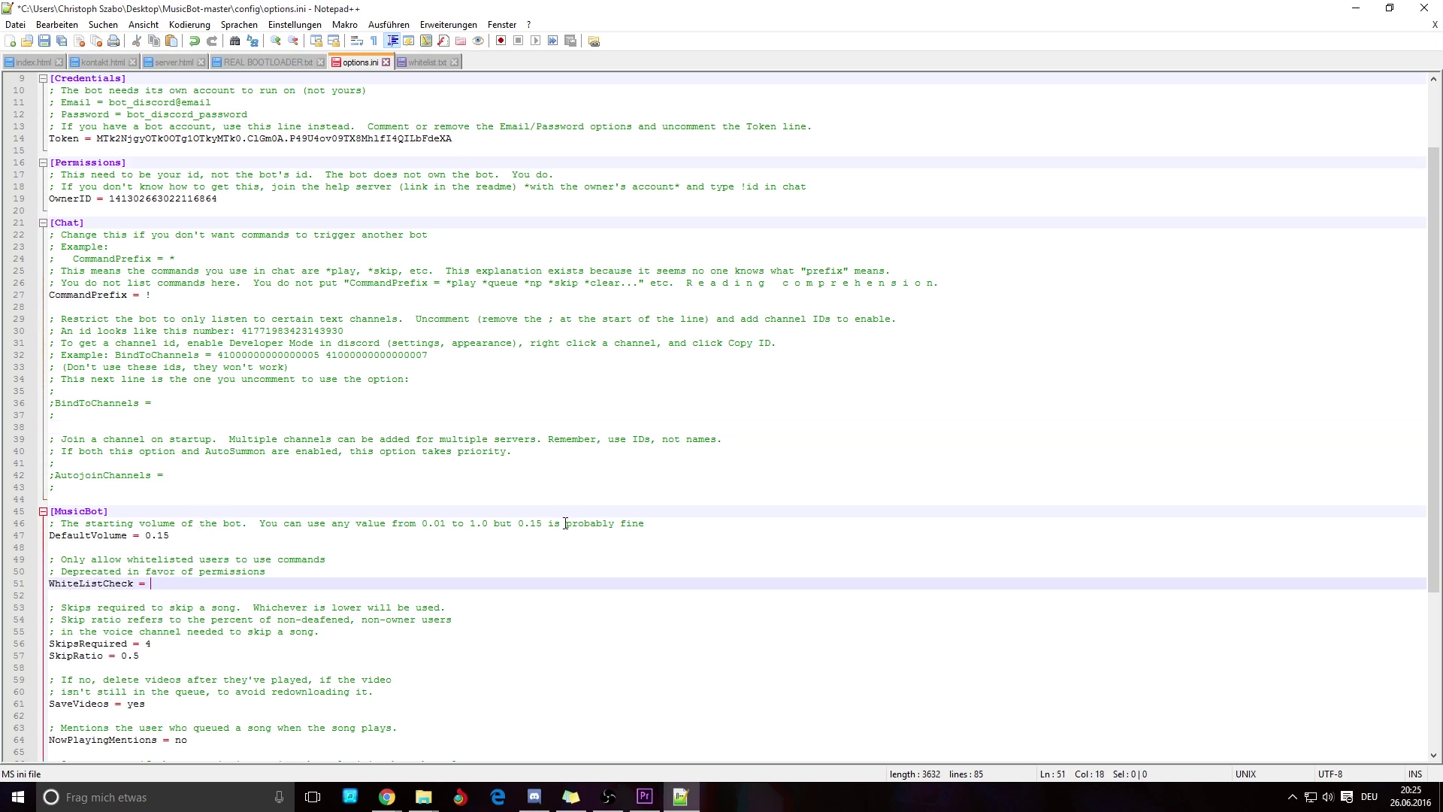
pyautogui.write('no')
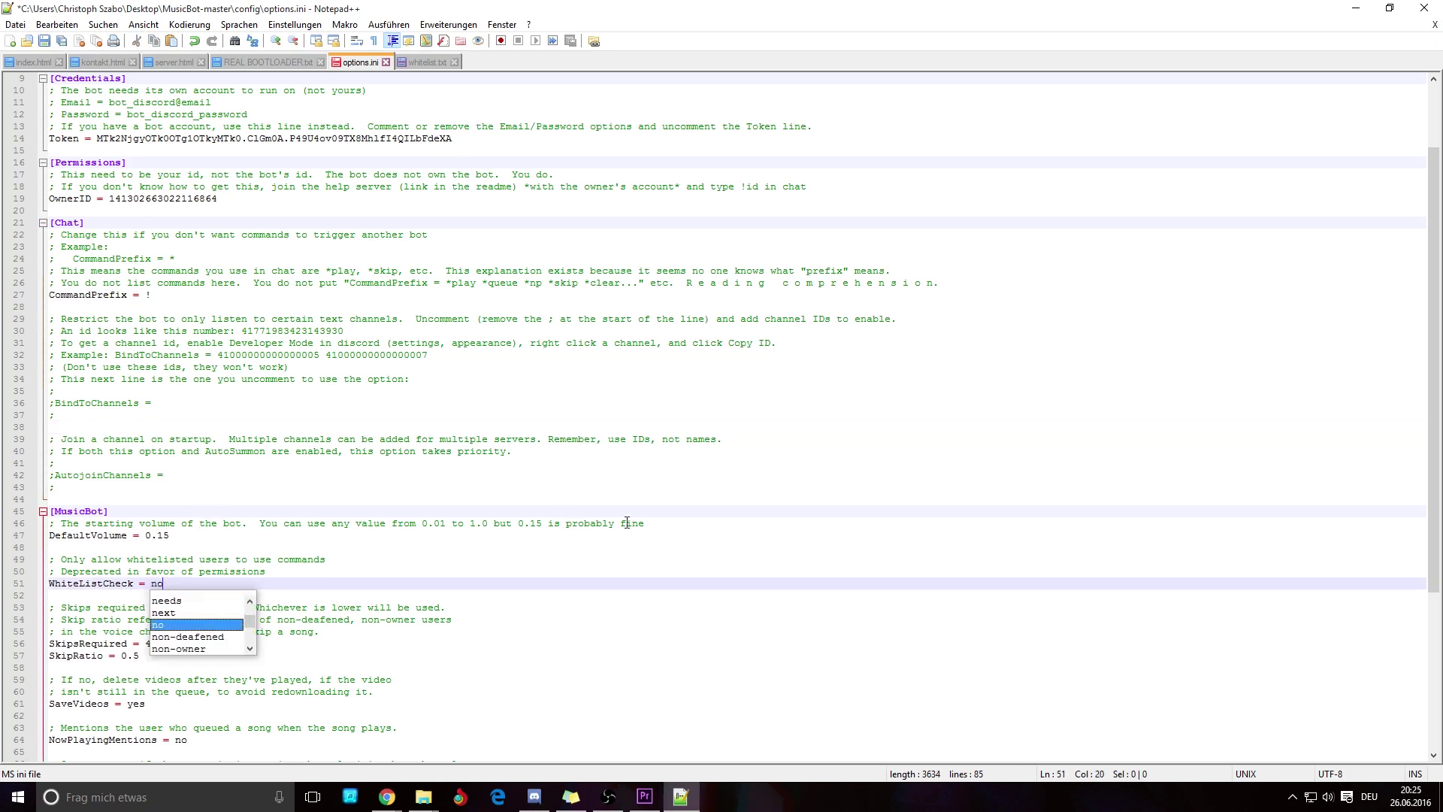
# Delete the sample username from whitelist.txt, leaving it empty
pyautogui.click(406, 68)
pyautogui.moveTo(125, 78); pyautogui.dragTo(20, 78)
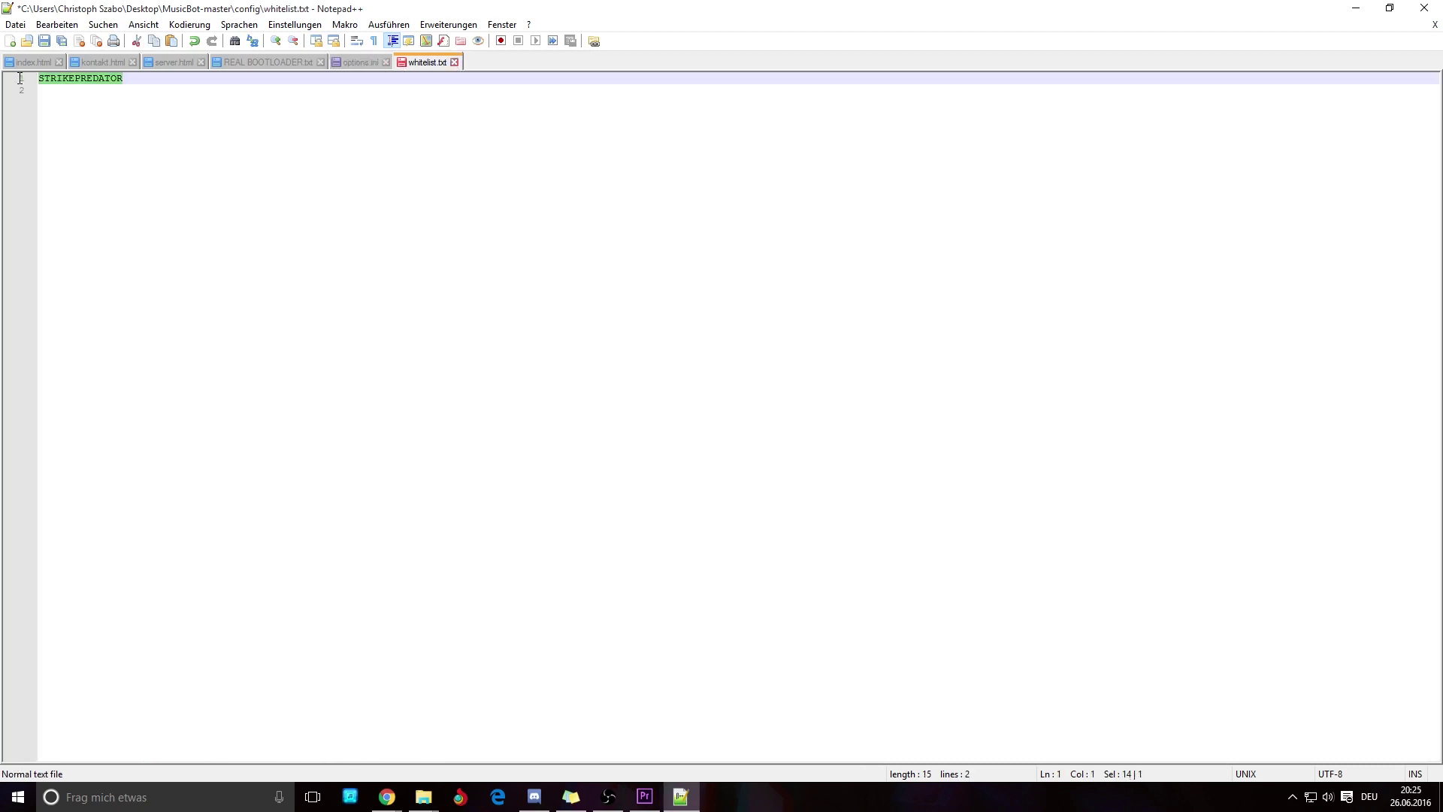
pyautogui.press('Delete')
pyautogui.click(361, 63)
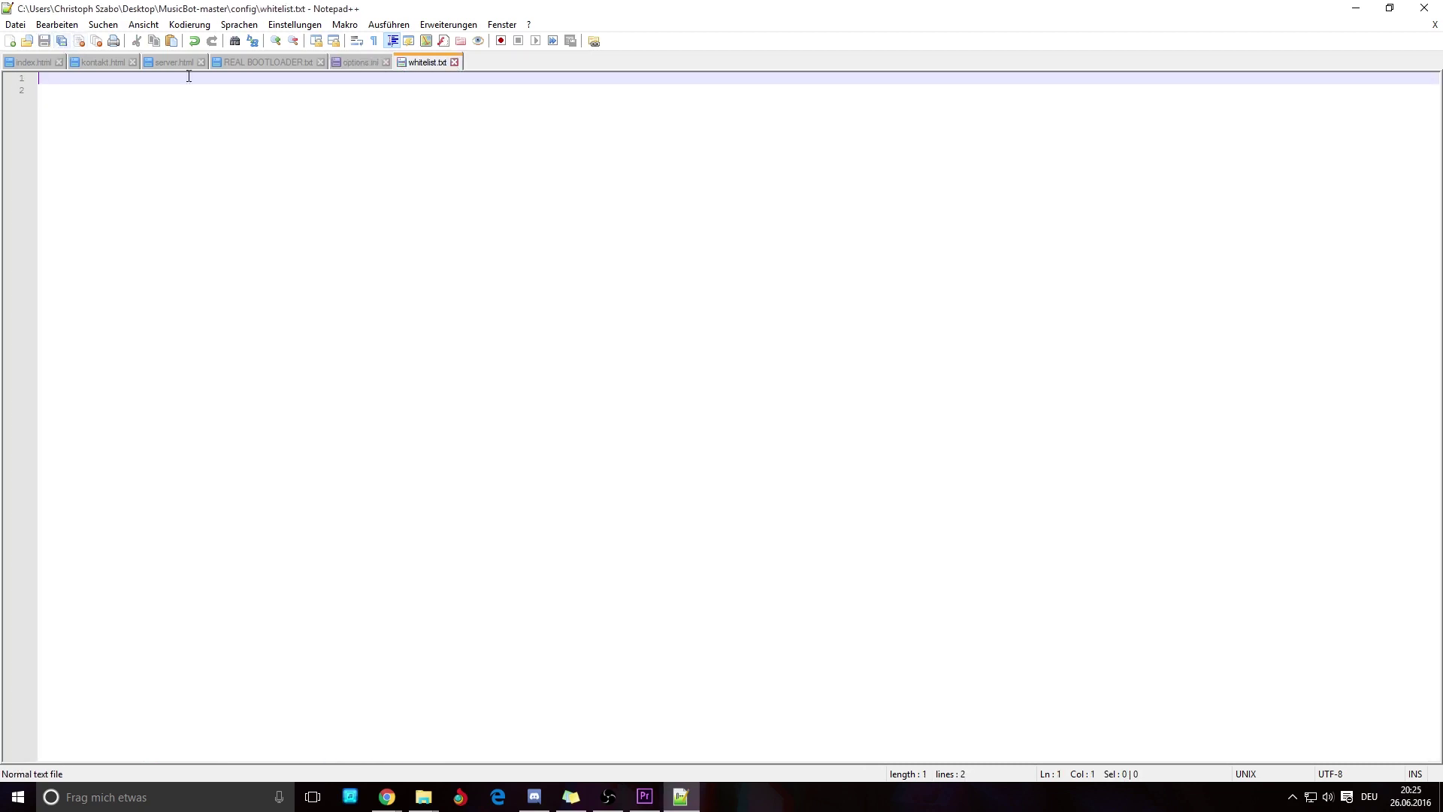
pyautogui.scroll(-4, 245, 555)
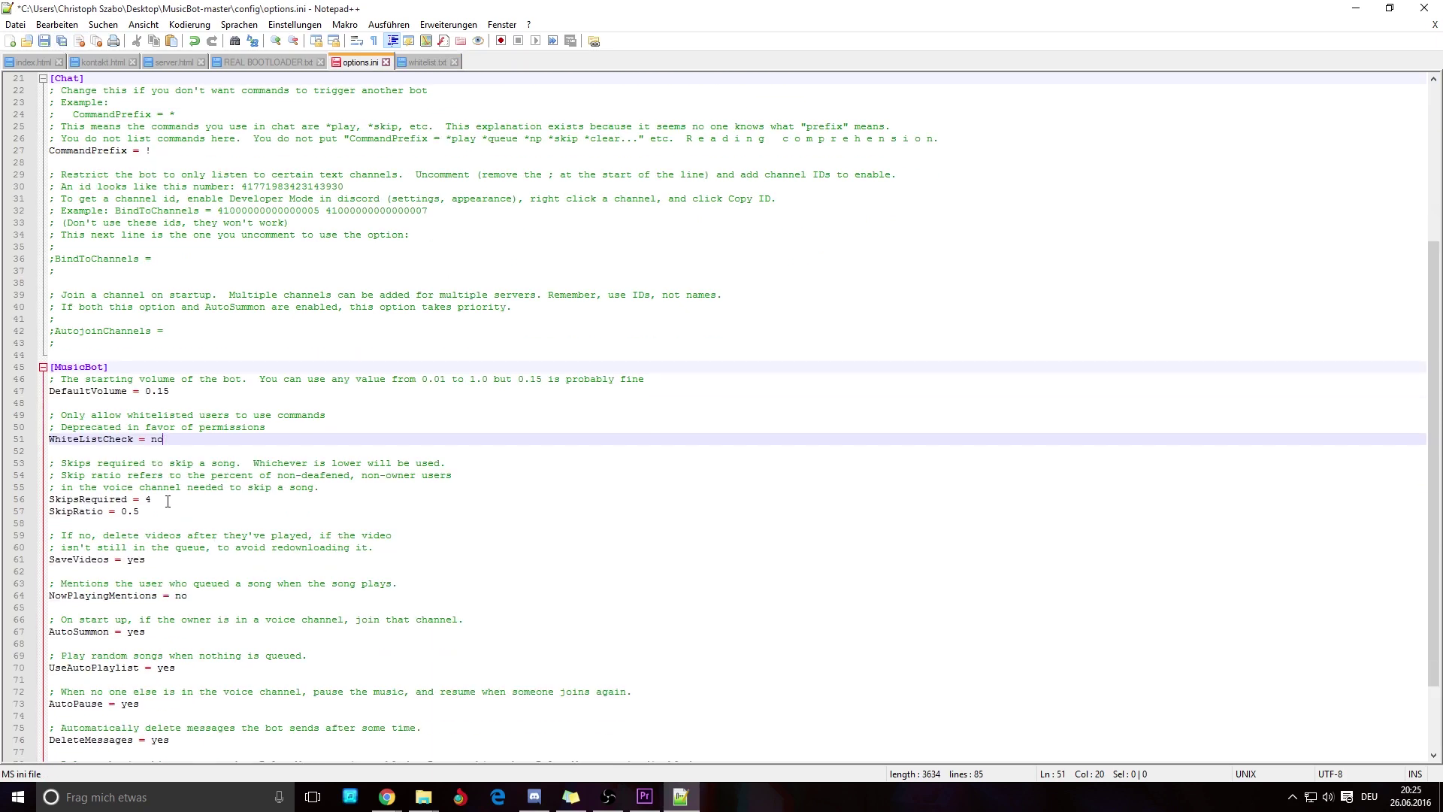
pyautogui.click(167, 501)
pyautogui.click(164, 514)
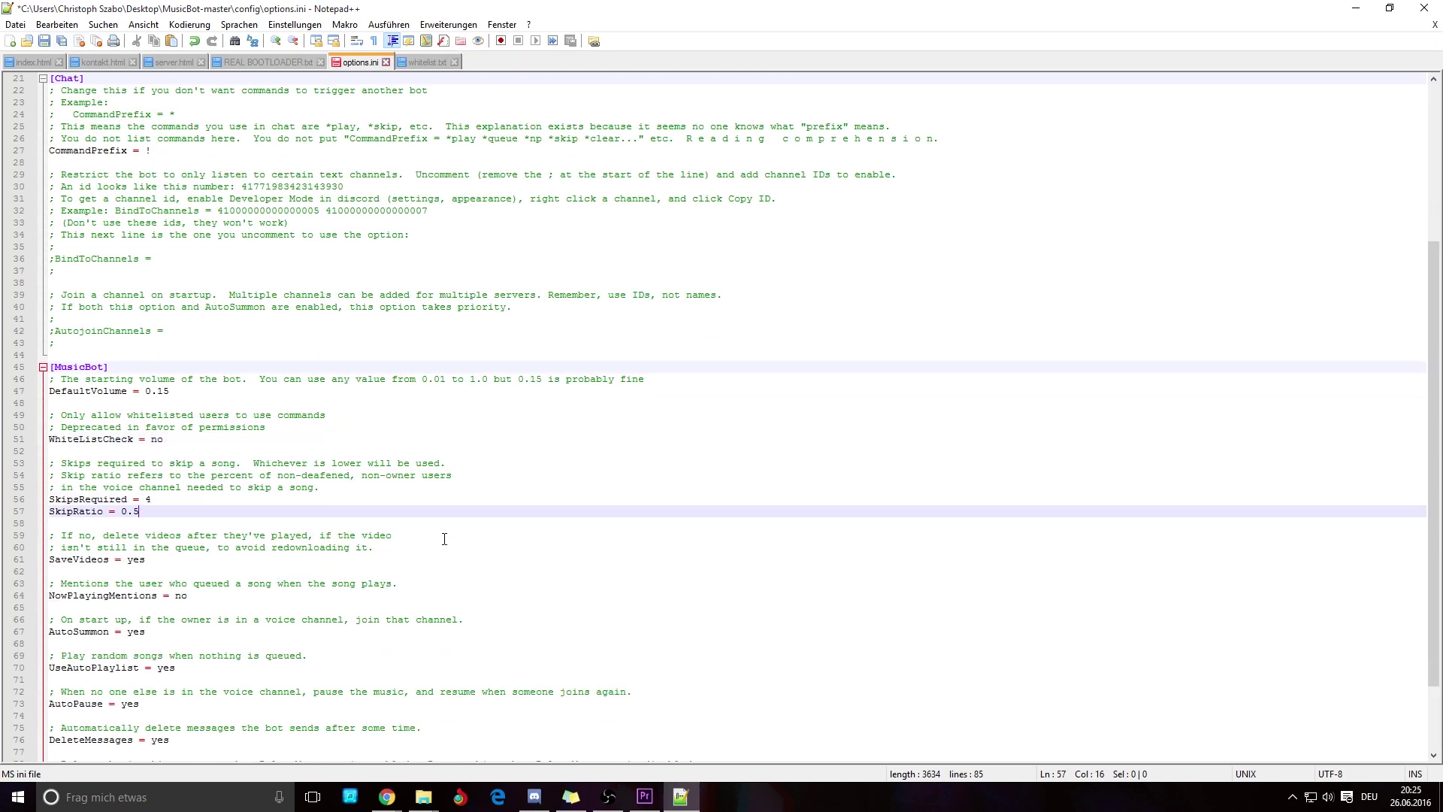
pyautogui.scroll(-2, 228, 596)
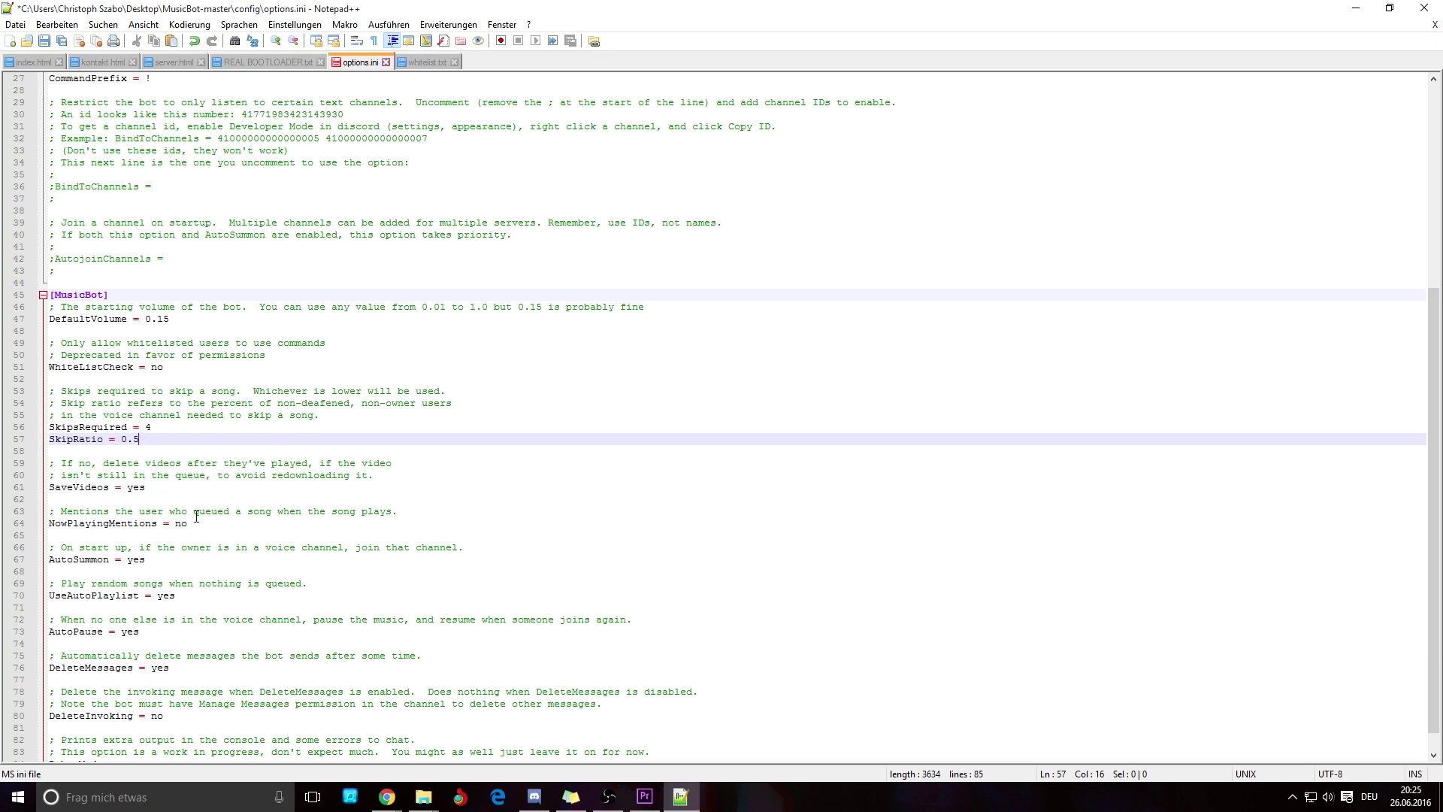
pyautogui.scroll(-1, 164, 496)
pyautogui.moveTo(146, 464); pyautogui.dragTo(128, 465)
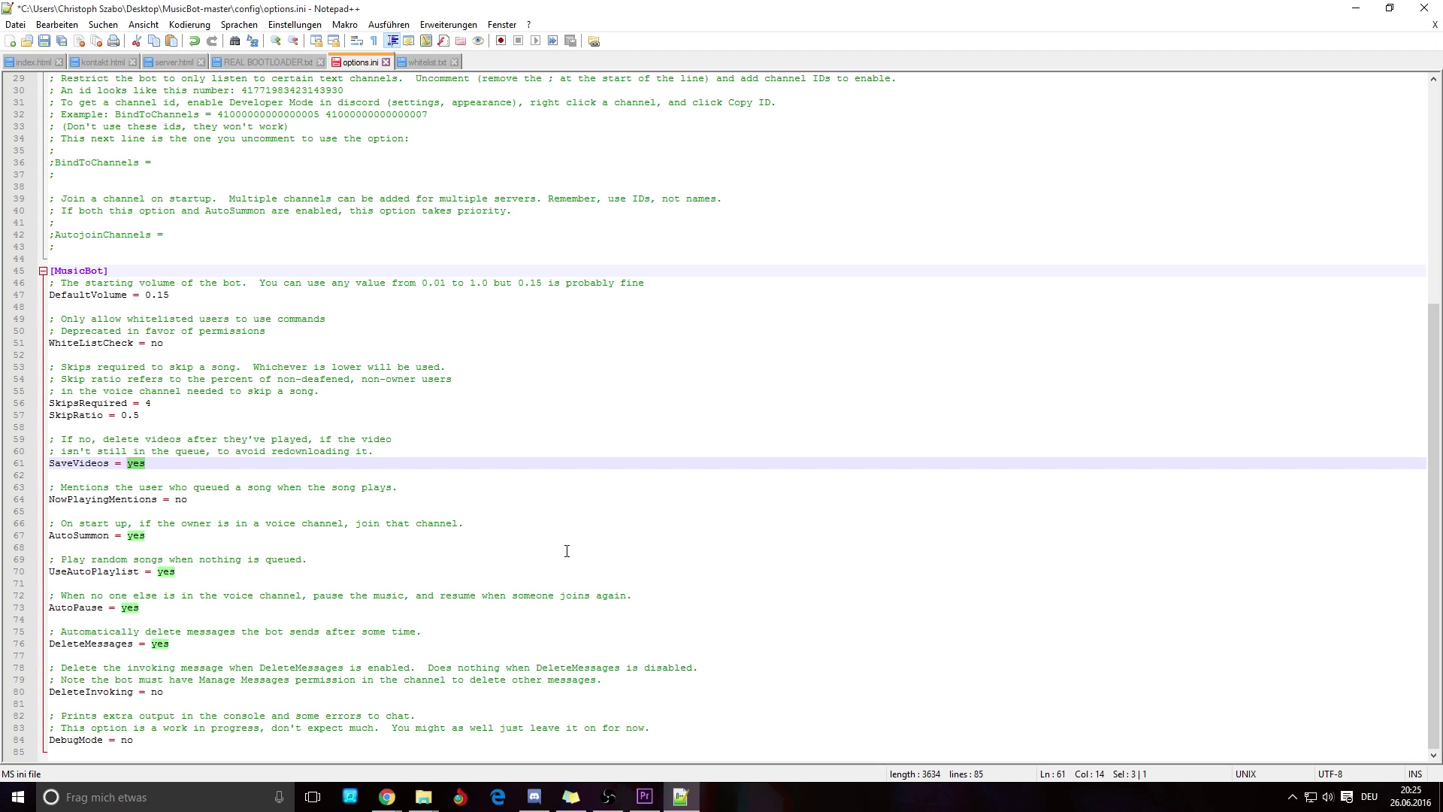
pyautogui.click(338, 475)
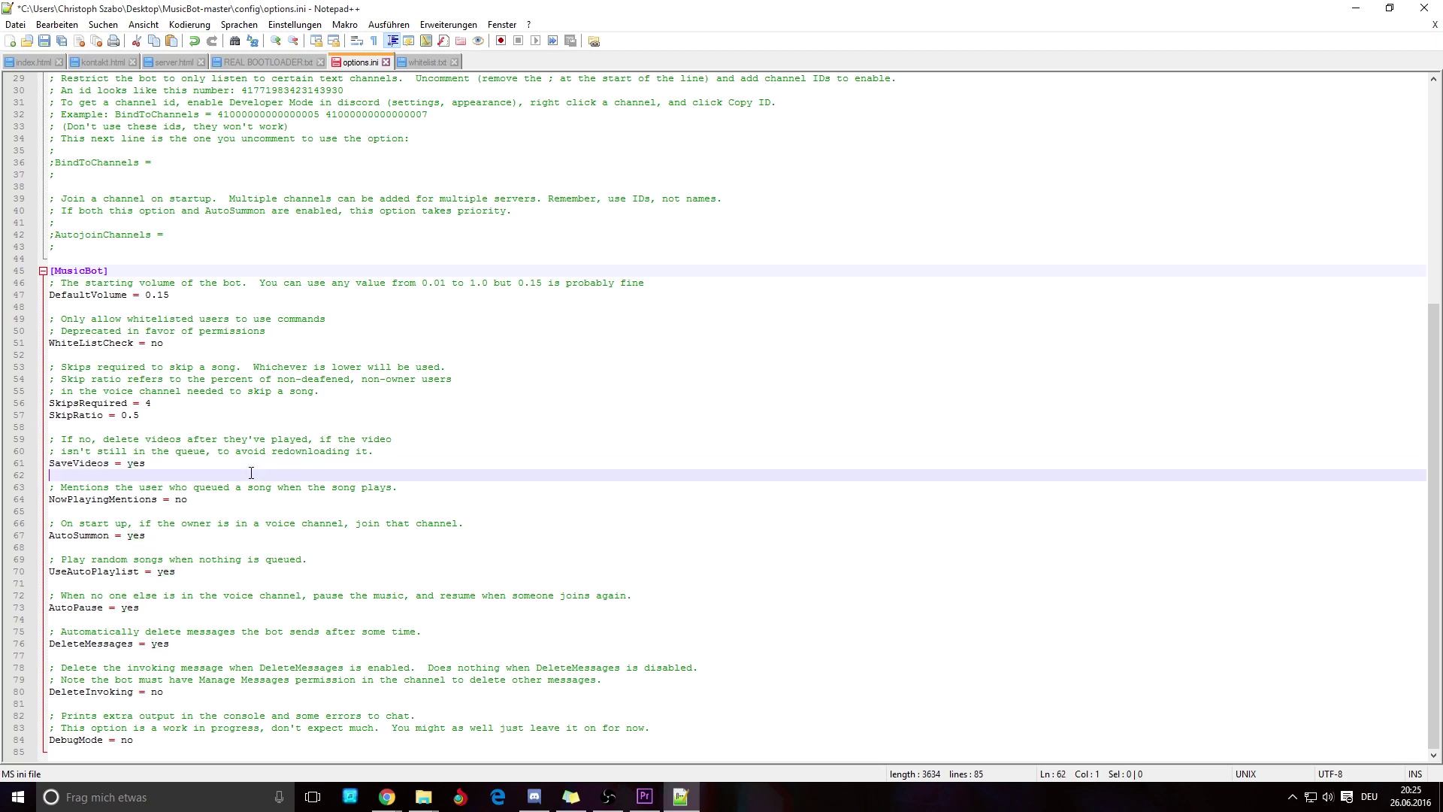
pyautogui.click(305, 464)
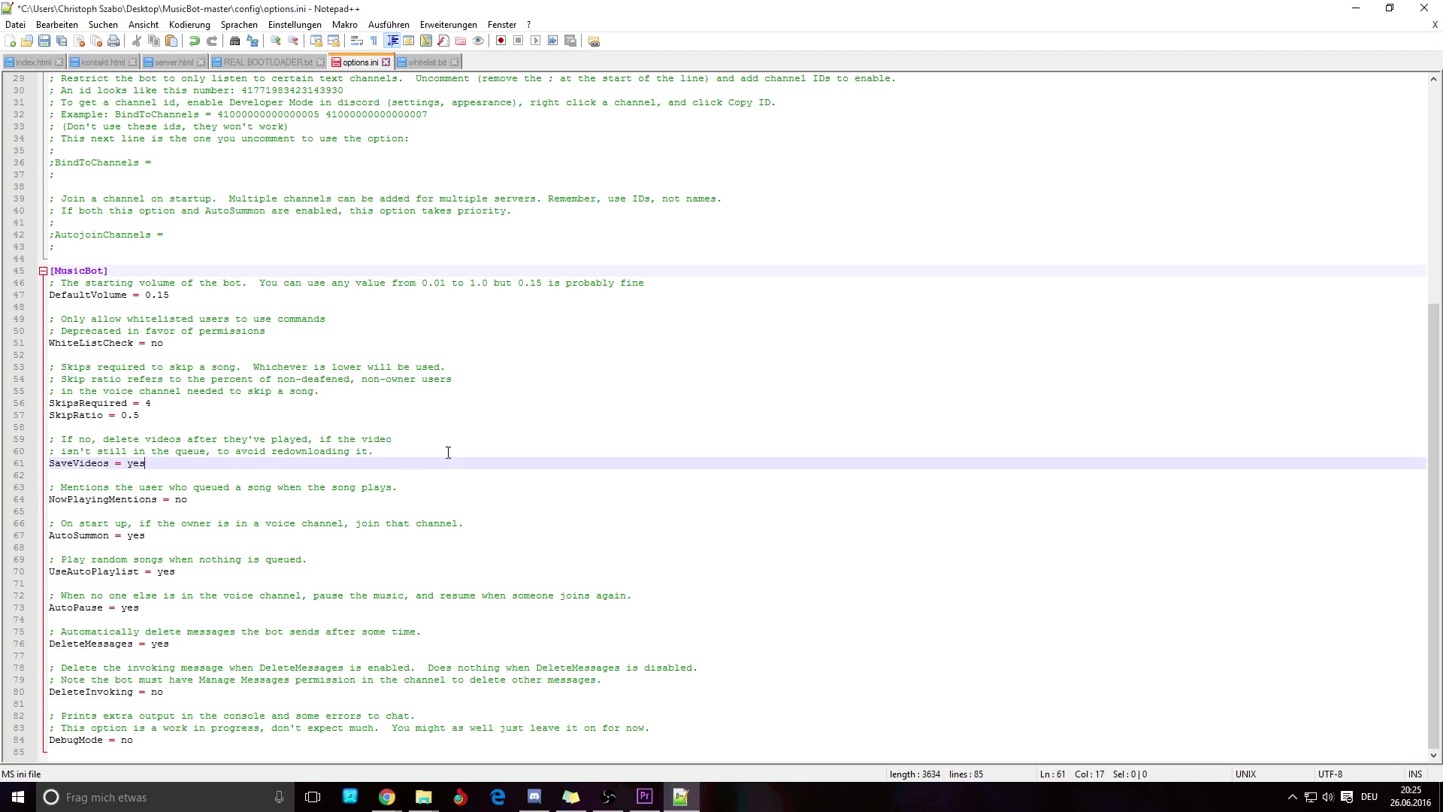
pyautogui.click(110, 486)
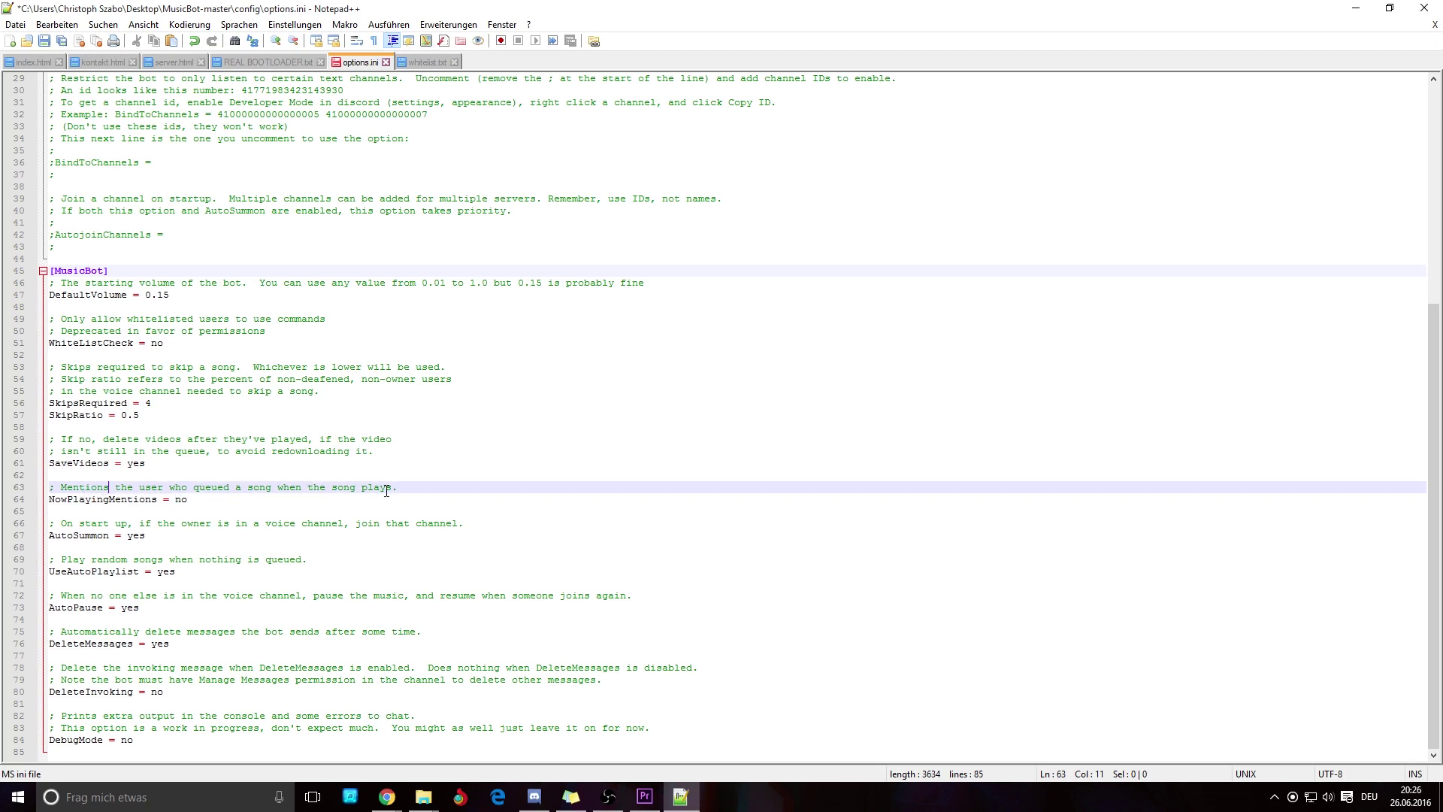
pyautogui.click(258, 502)
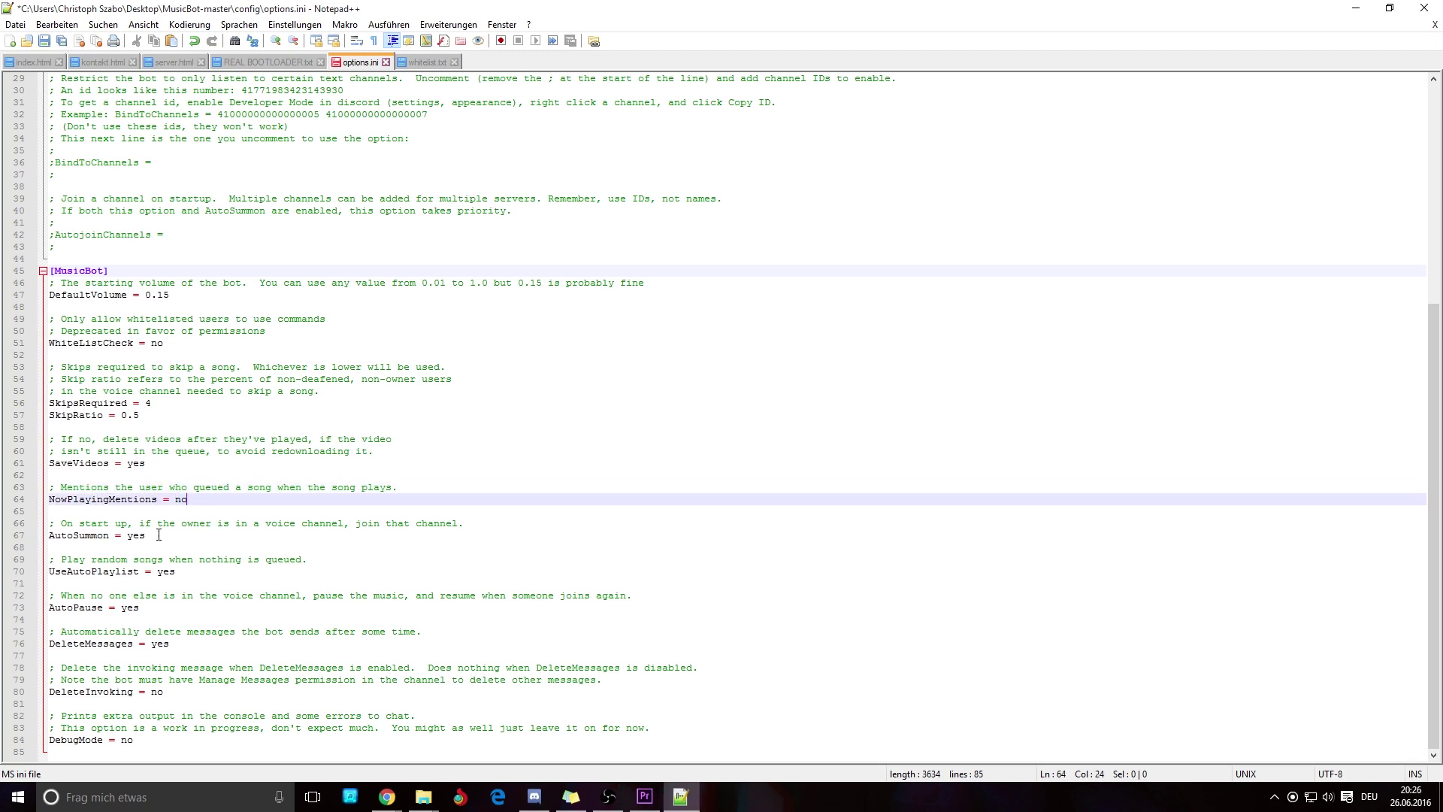
pyautogui.press('Down')
pyautogui.press('Down')
pyautogui.press('Down')
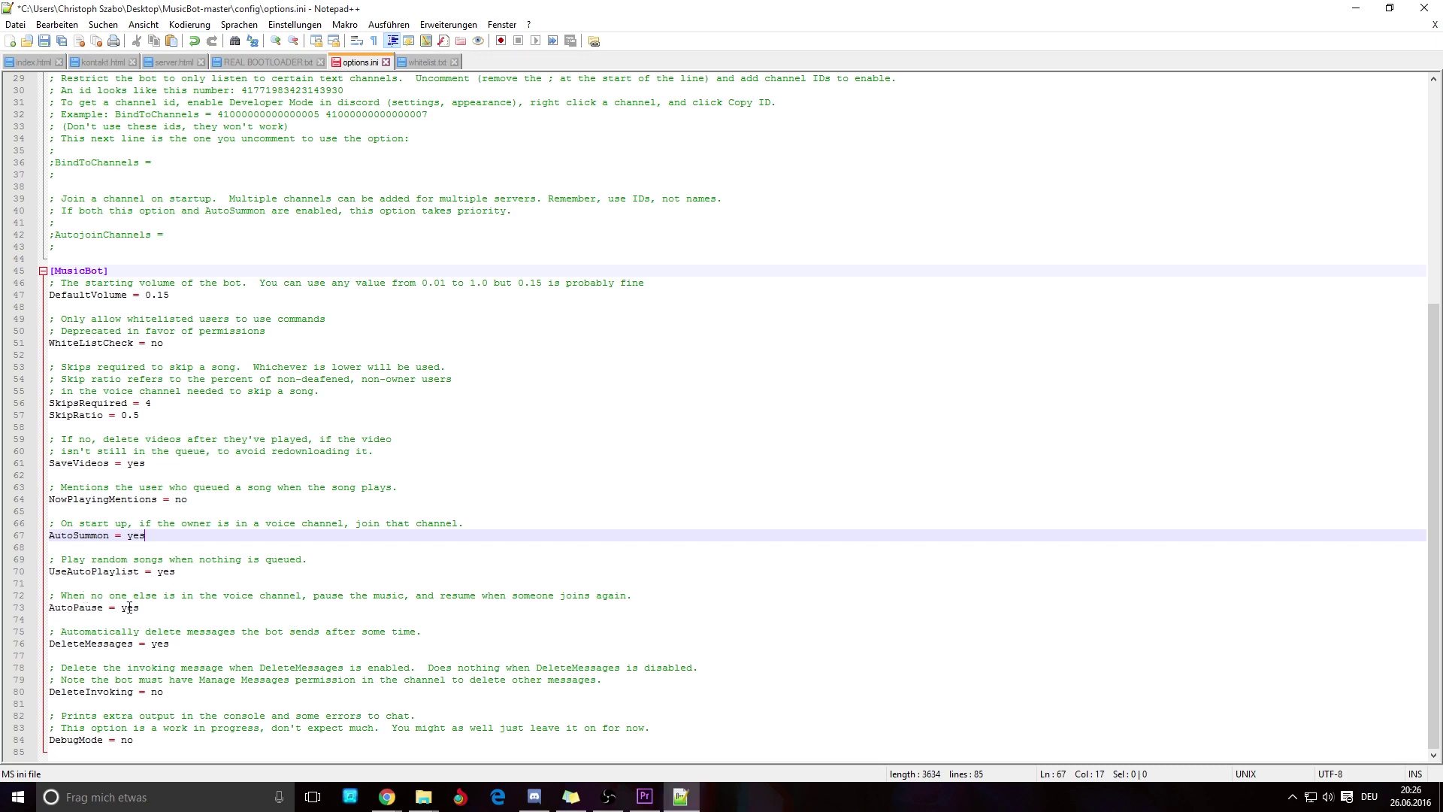
# Check the AutoPause value, then save options.ini with the toolbar Save button
pyautogui.click(75, 608)
pyautogui.moveTo(143, 607); pyautogui.dragTo(115, 608)
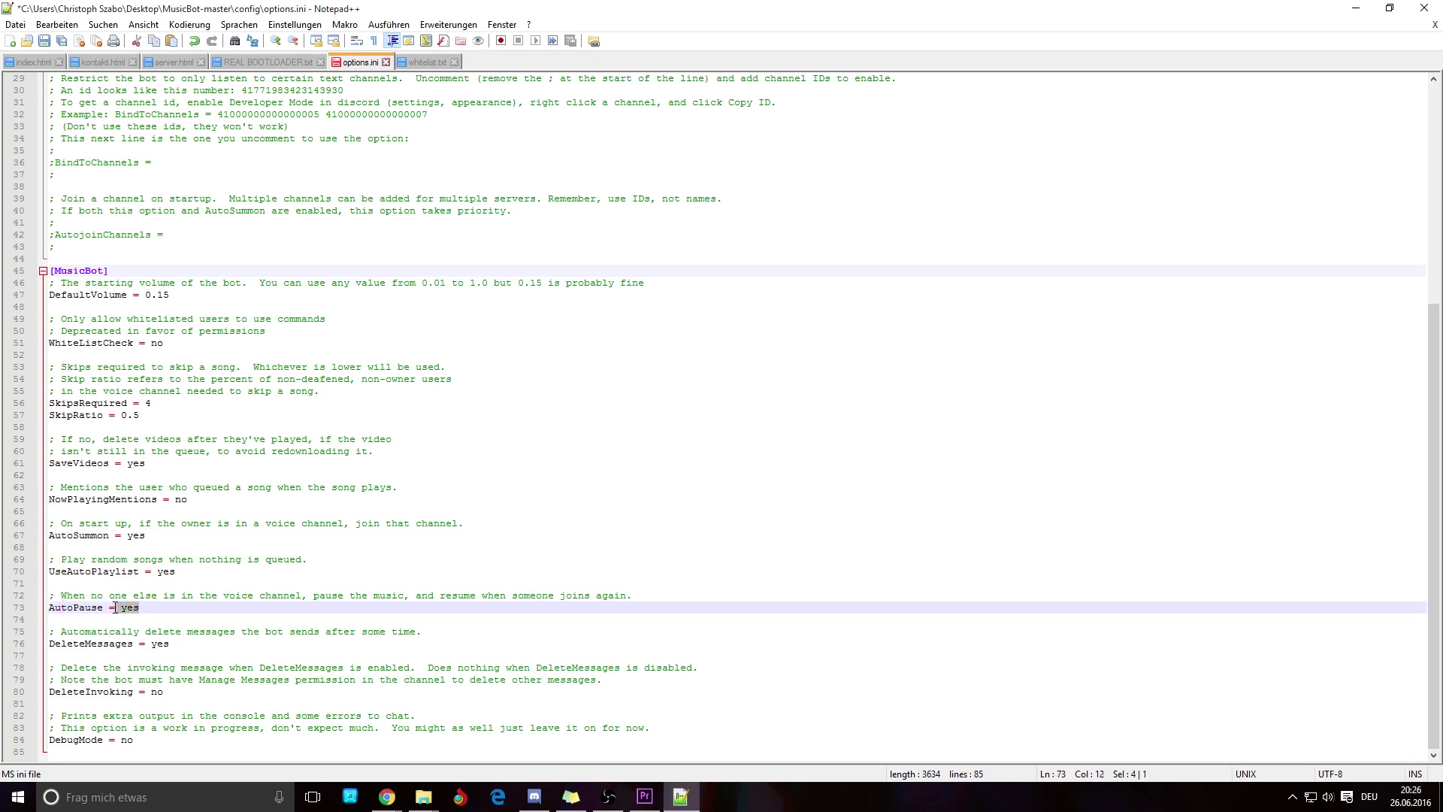
pyautogui.click(143, 608)
pyautogui.scroll(9, 734, 396)
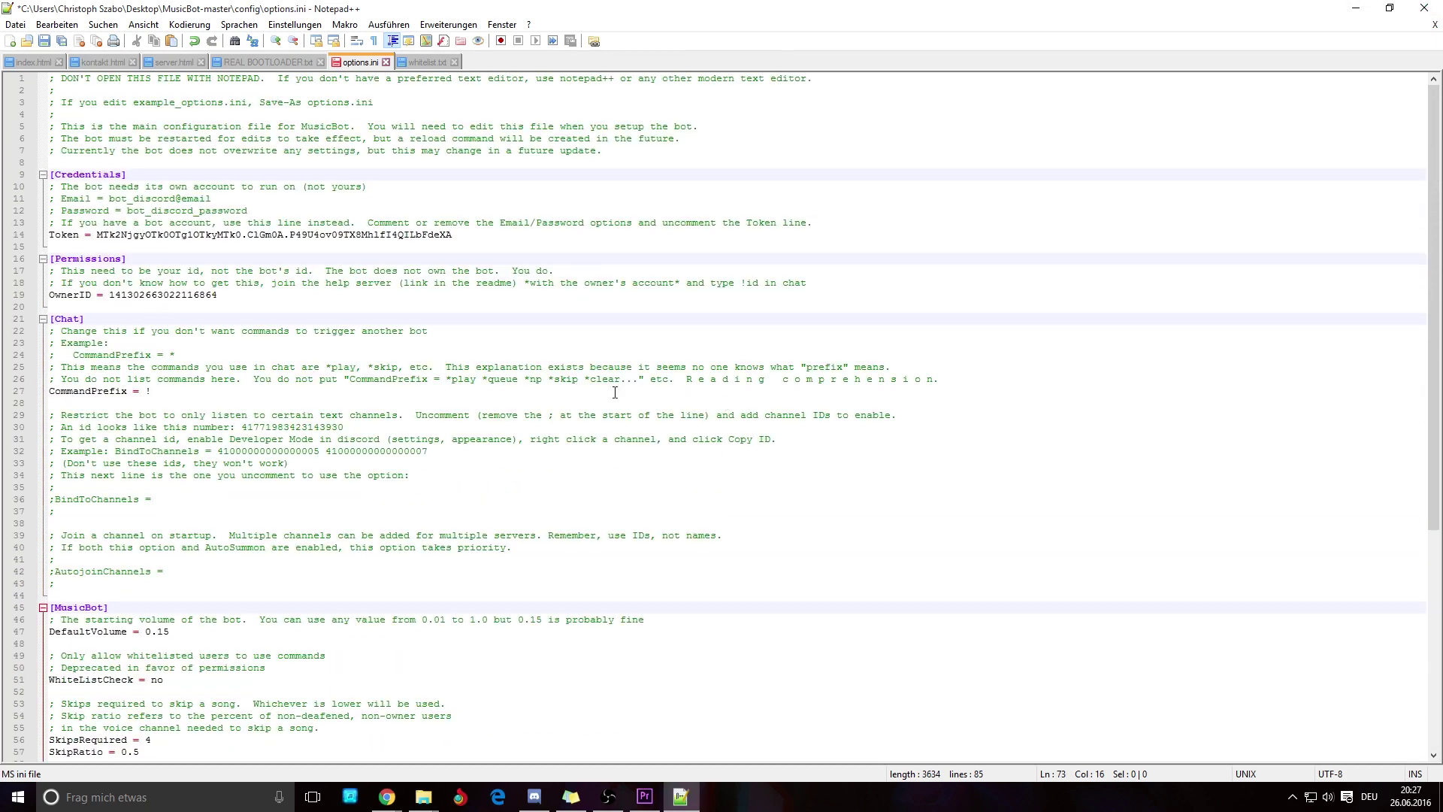
pyautogui.click(43, 42)
pyautogui.scroll(-9, 281, 314)
pyautogui.scroll(9, 281, 314)
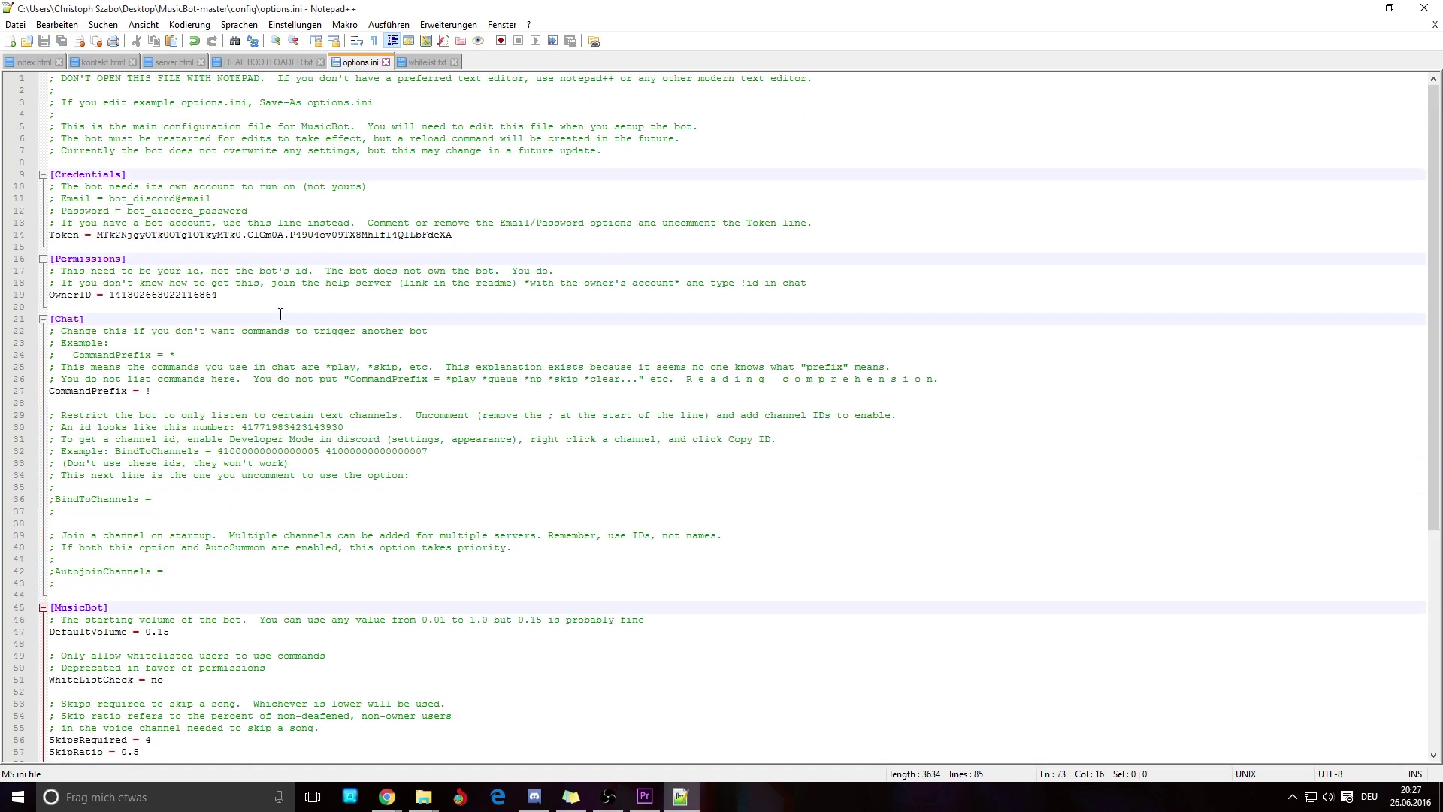
pyautogui.scroll(-8, 194, 692)
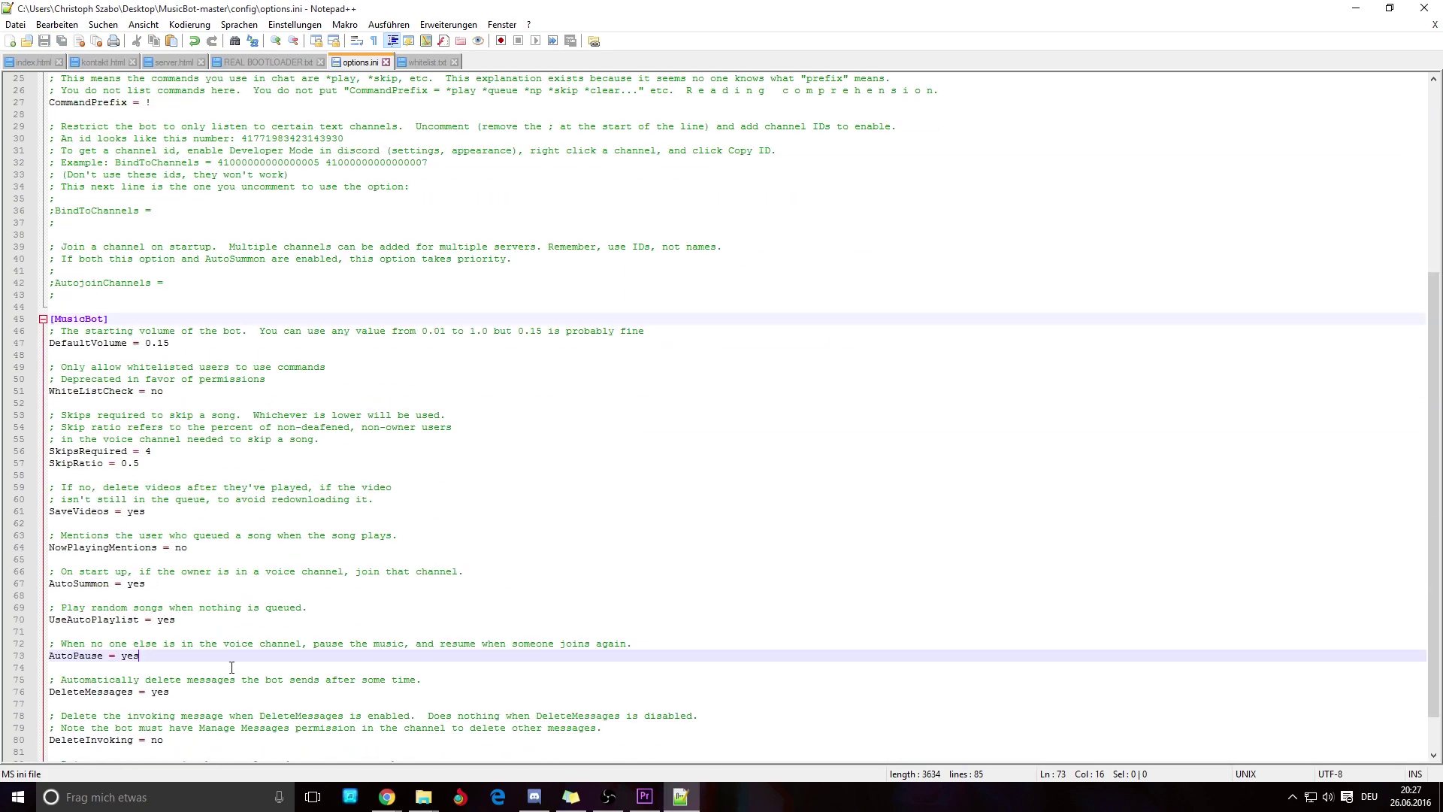
# Close Notepad++ and launch runbot.bat from the MusicBot-master folder
pyautogui.click(1424, 7)
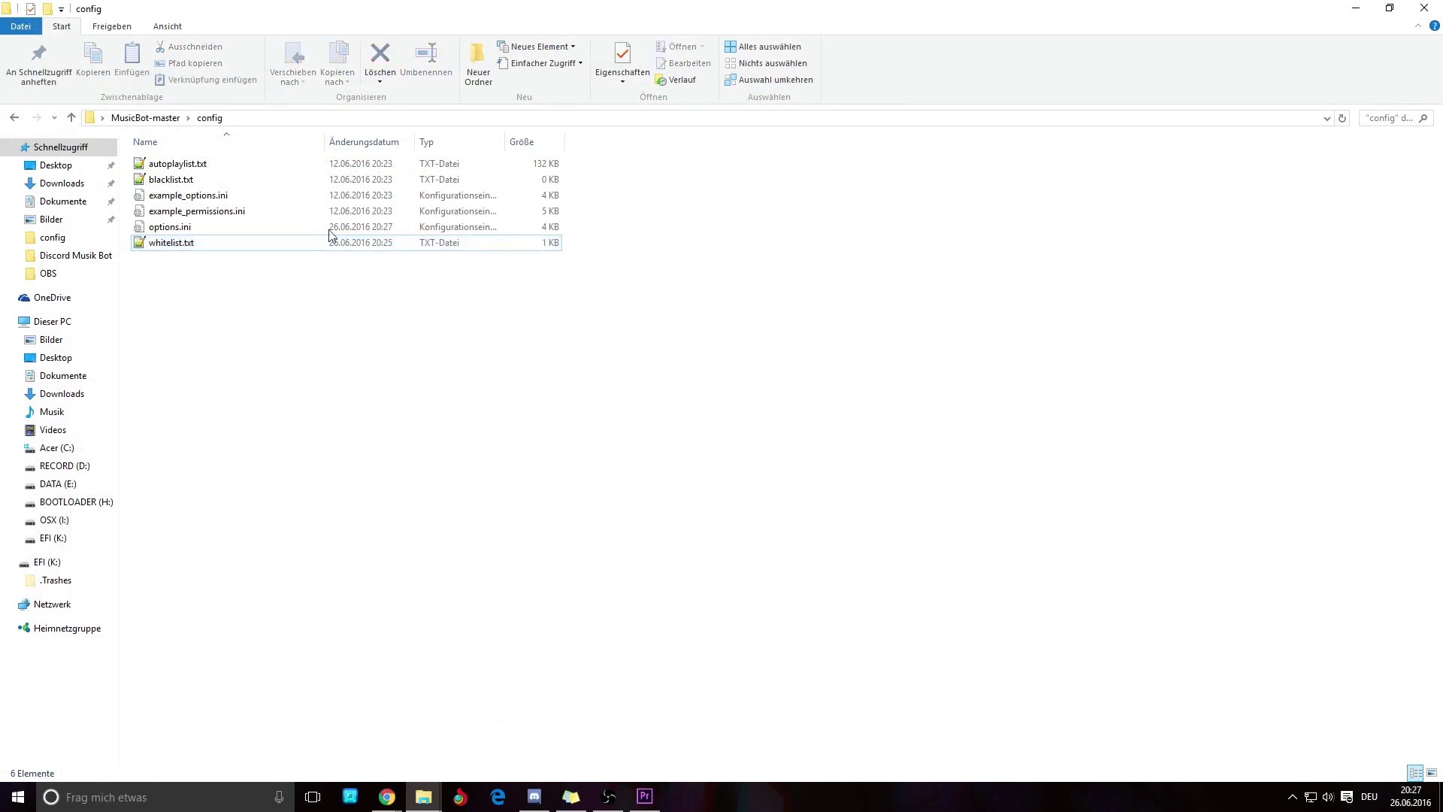
pyautogui.click(144, 118)
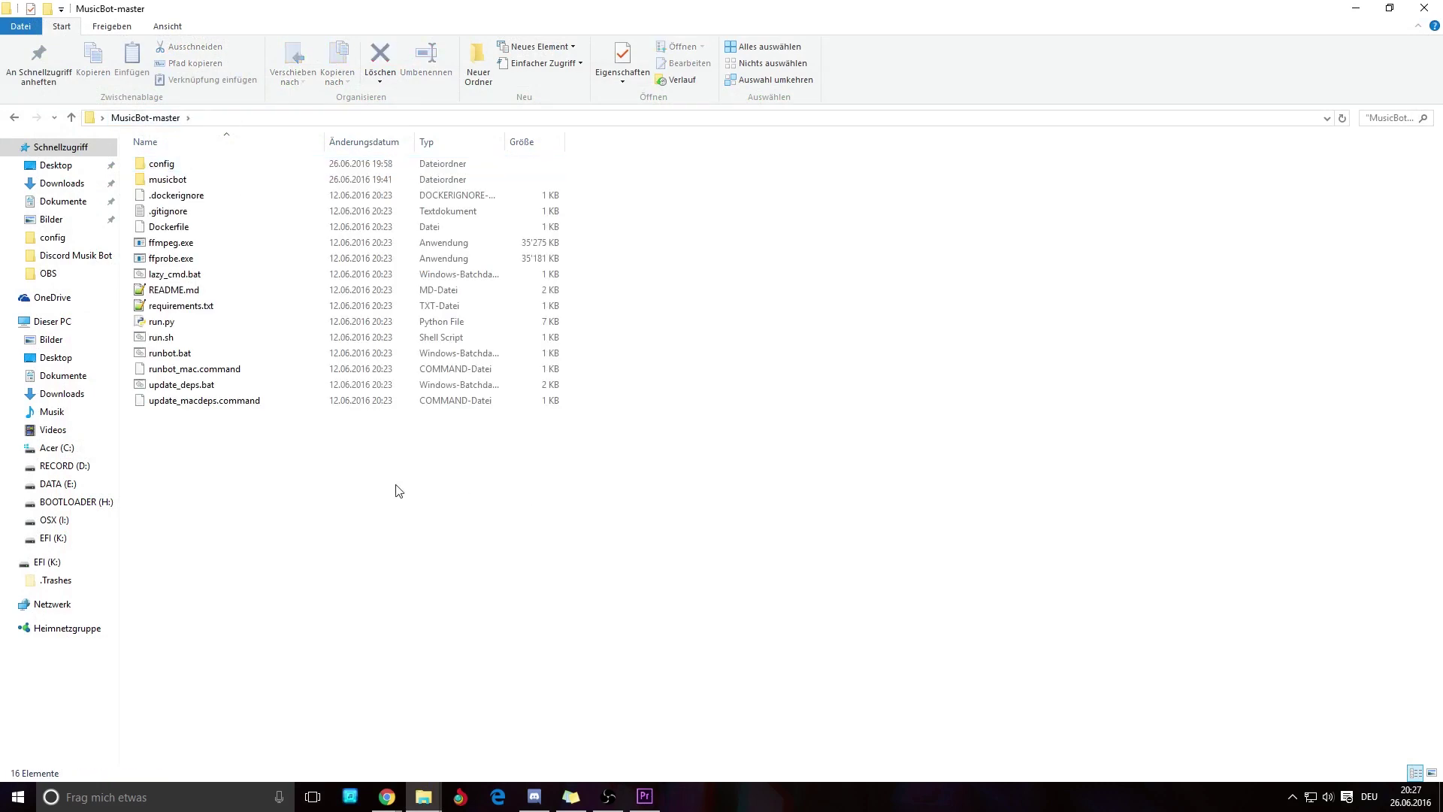
pyautogui.doubleClick(193, 355)
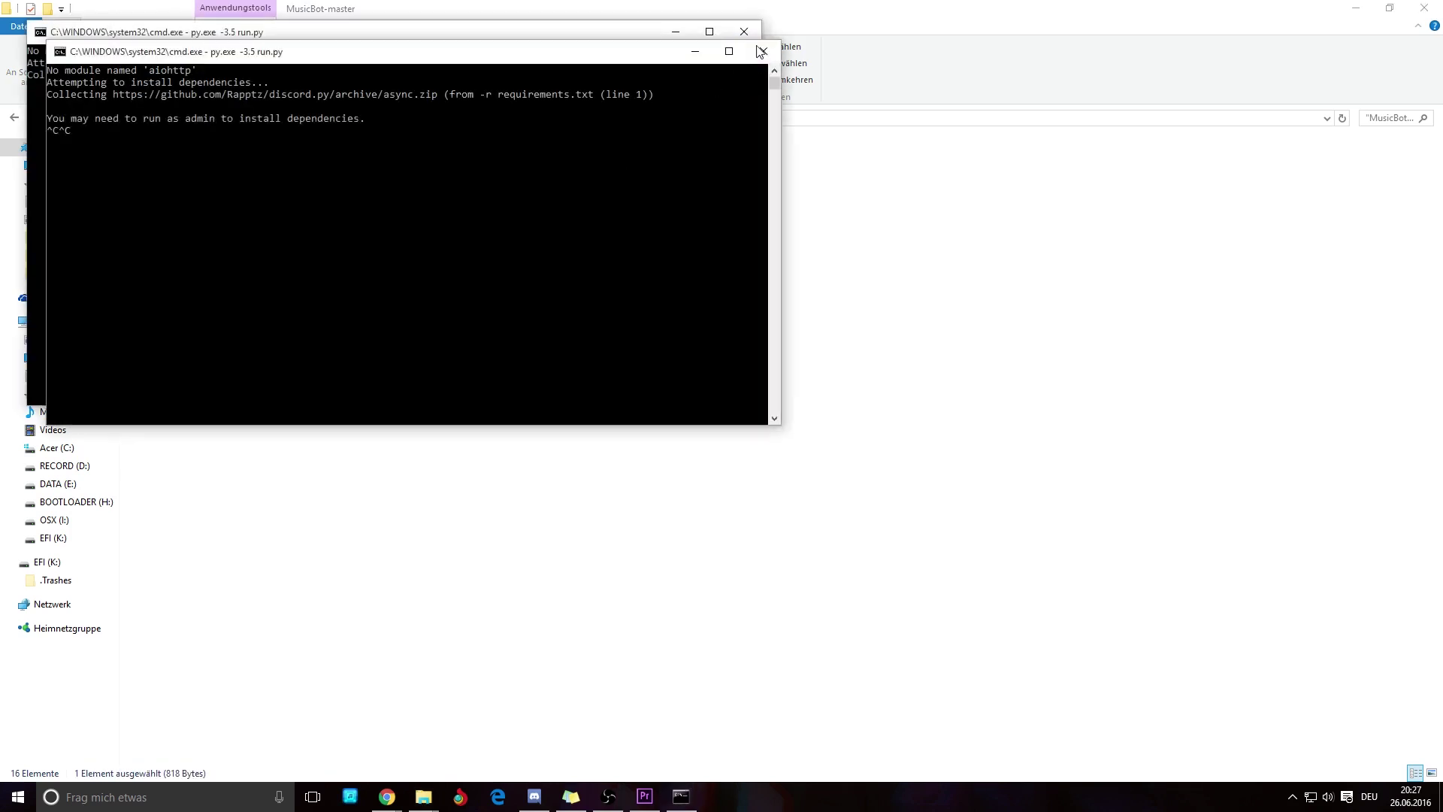
# Close the error console, upgrade pip from 7.1.2 to 8.1.2 with 'python -m pip install --upgrade pip', then close cmd
pyautogui.click(764, 51)
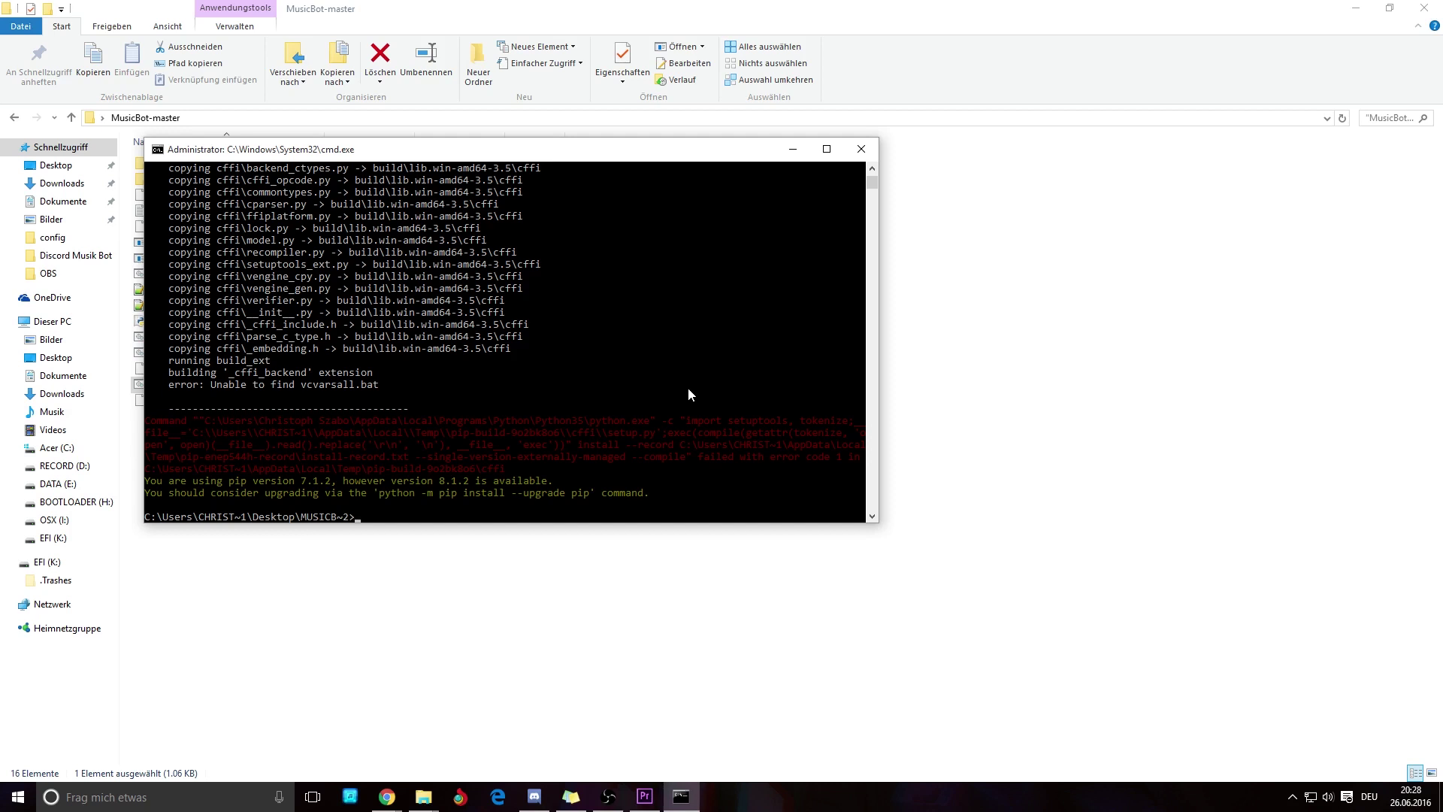
pyautogui.write('python -m pip install --upgrade pip')
pyautogui.press('Return')
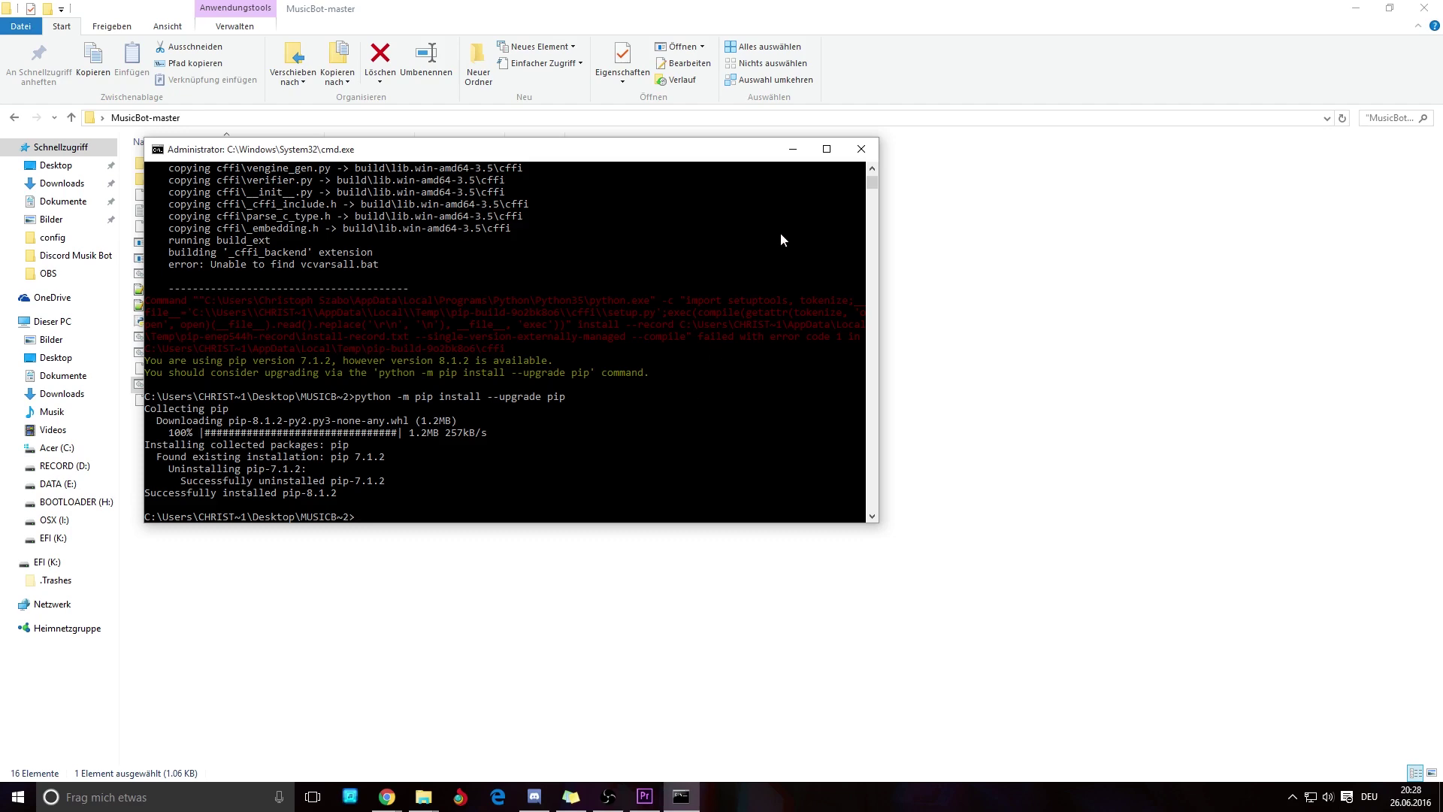
pyautogui.click(862, 149)
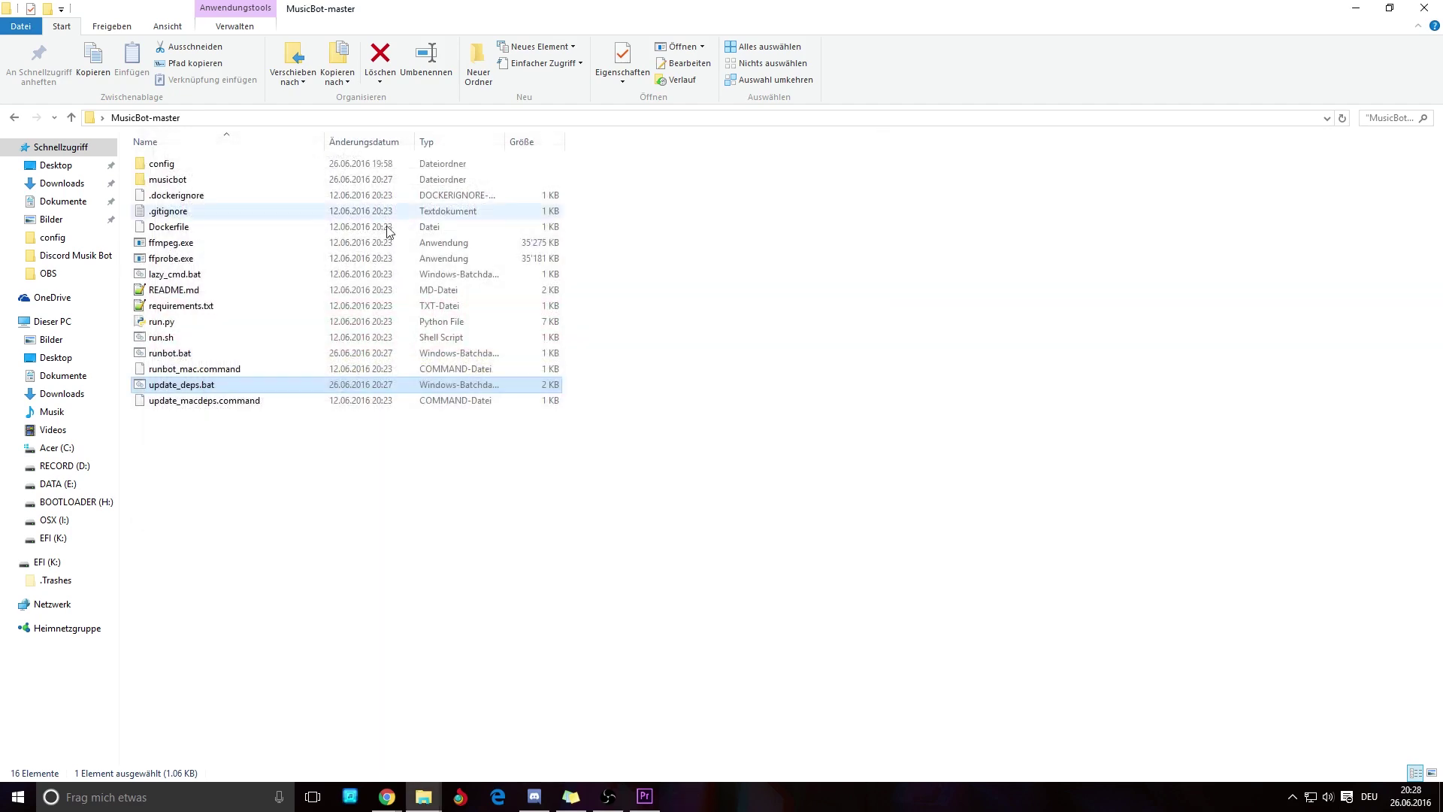
# Launch runbot.bat so MusicBot v1.9.5_1 connects to TestYPERITE, then bring Discord forward
pyautogui.doubleClick(170, 350)
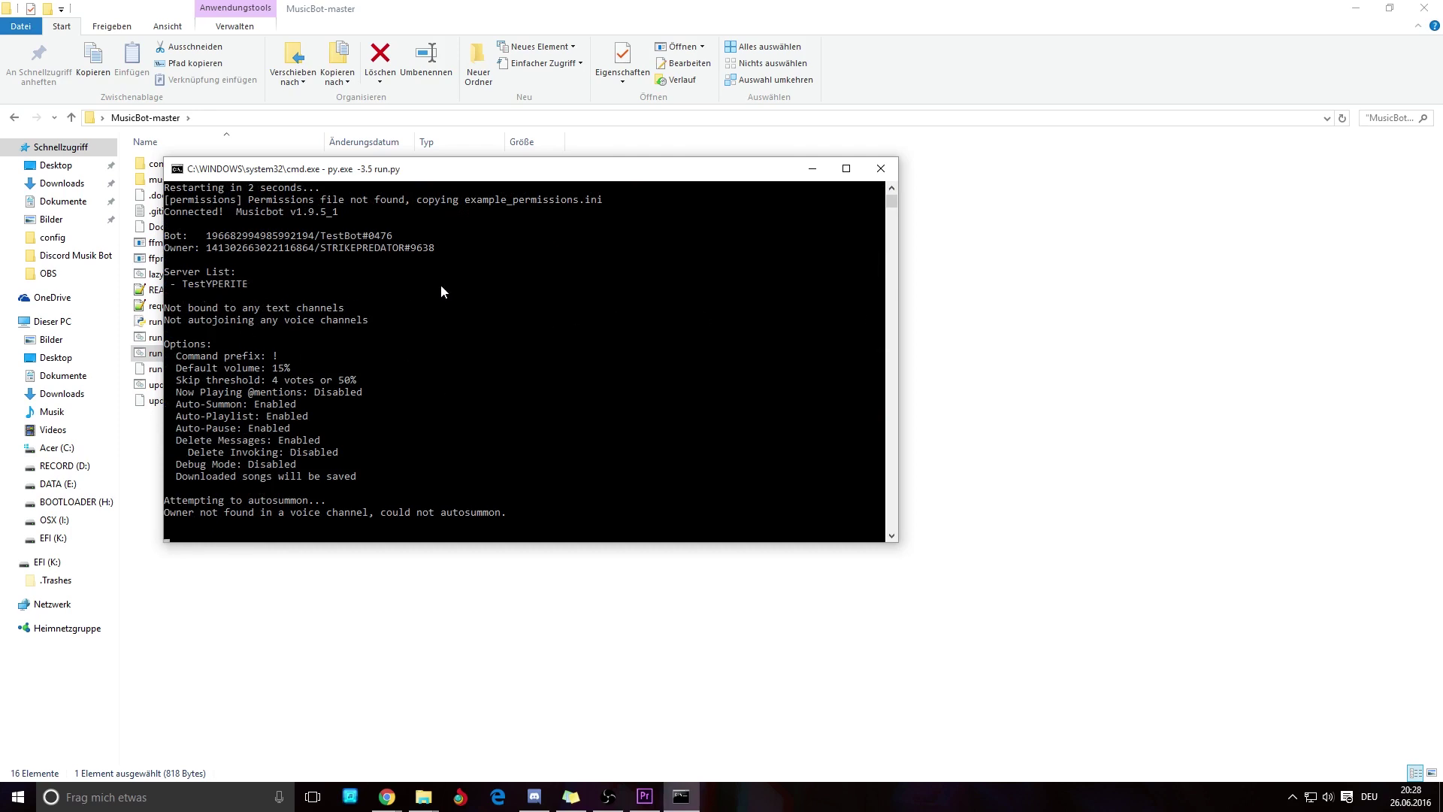
pyautogui.click(645, 797)
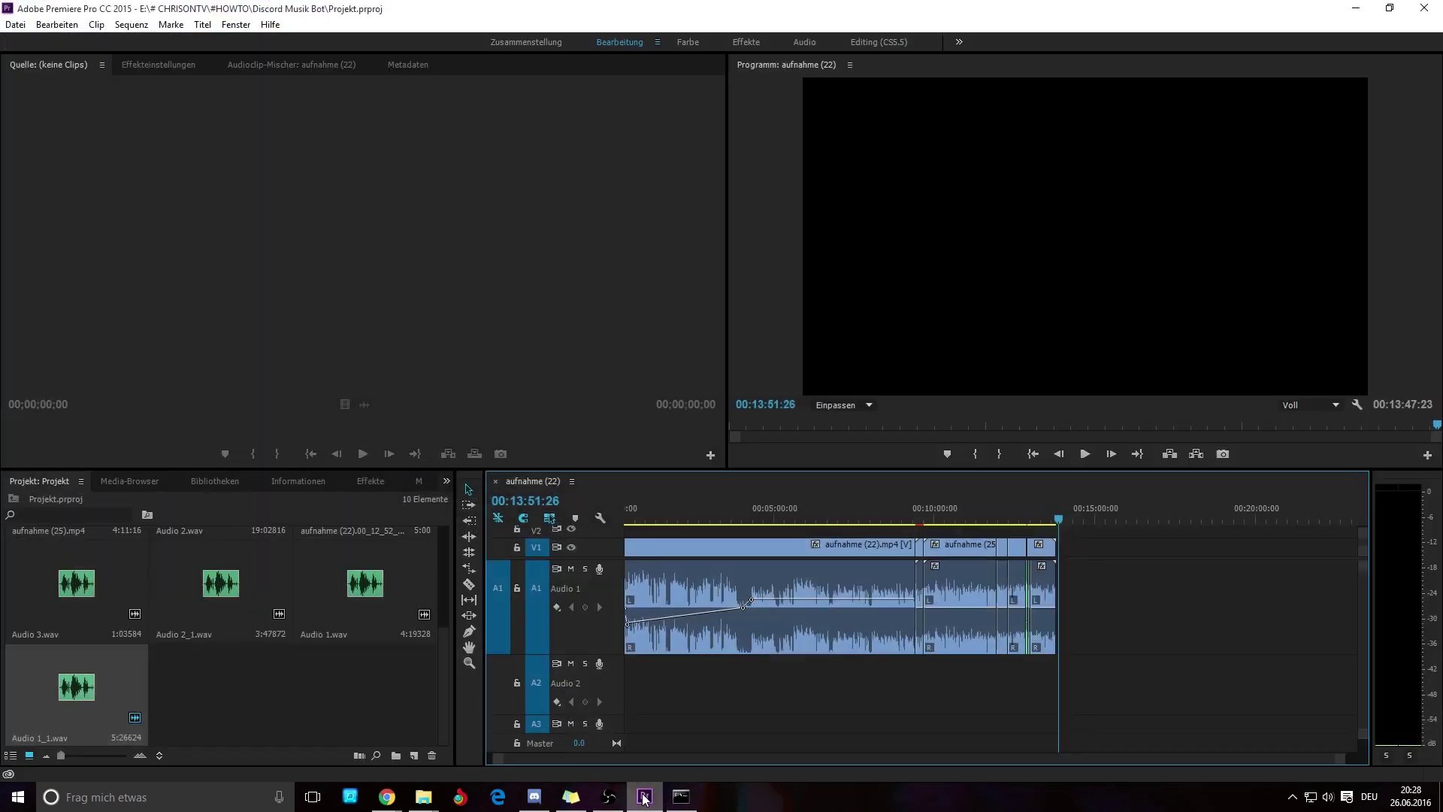
pyautogui.click(649, 803)
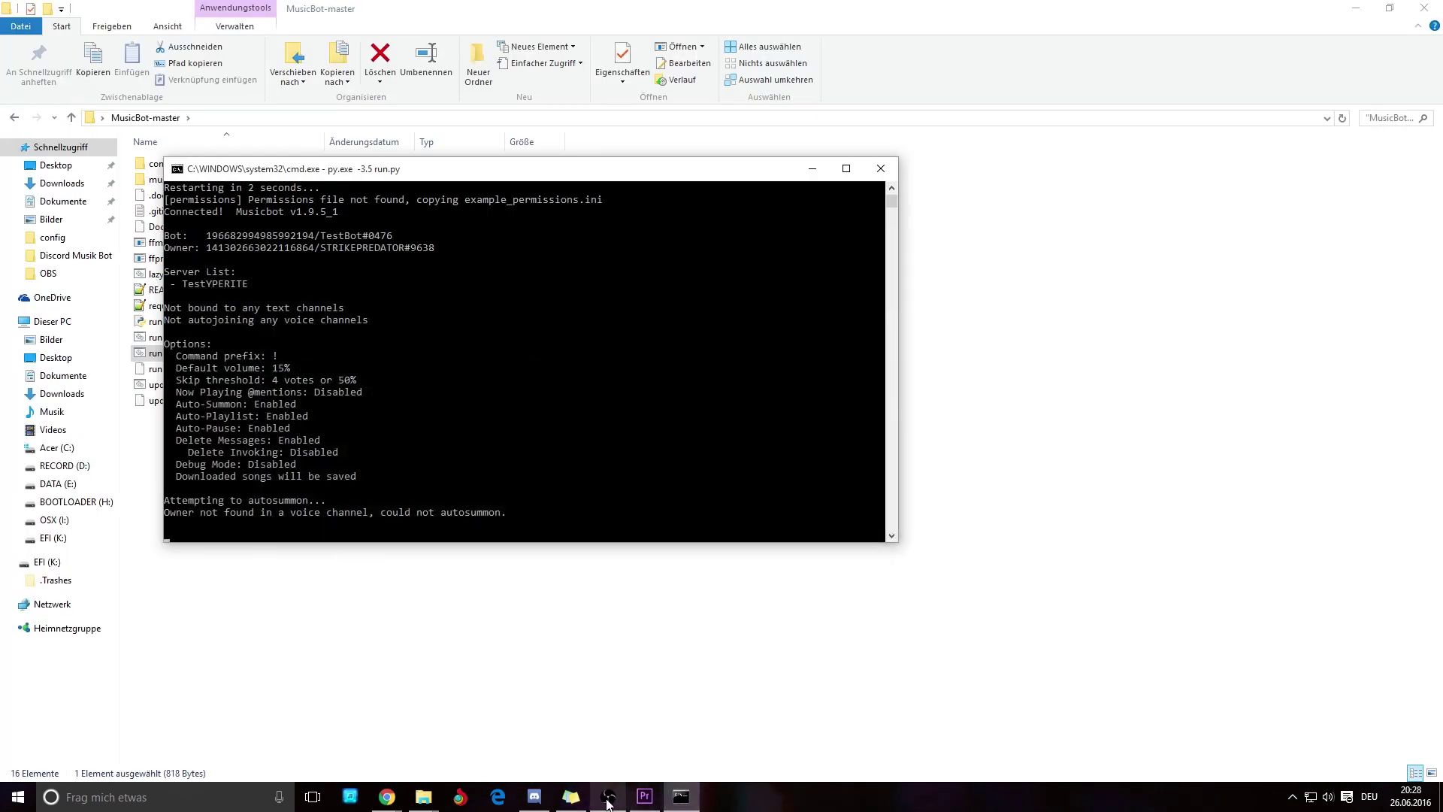
pyautogui.click(534, 797)
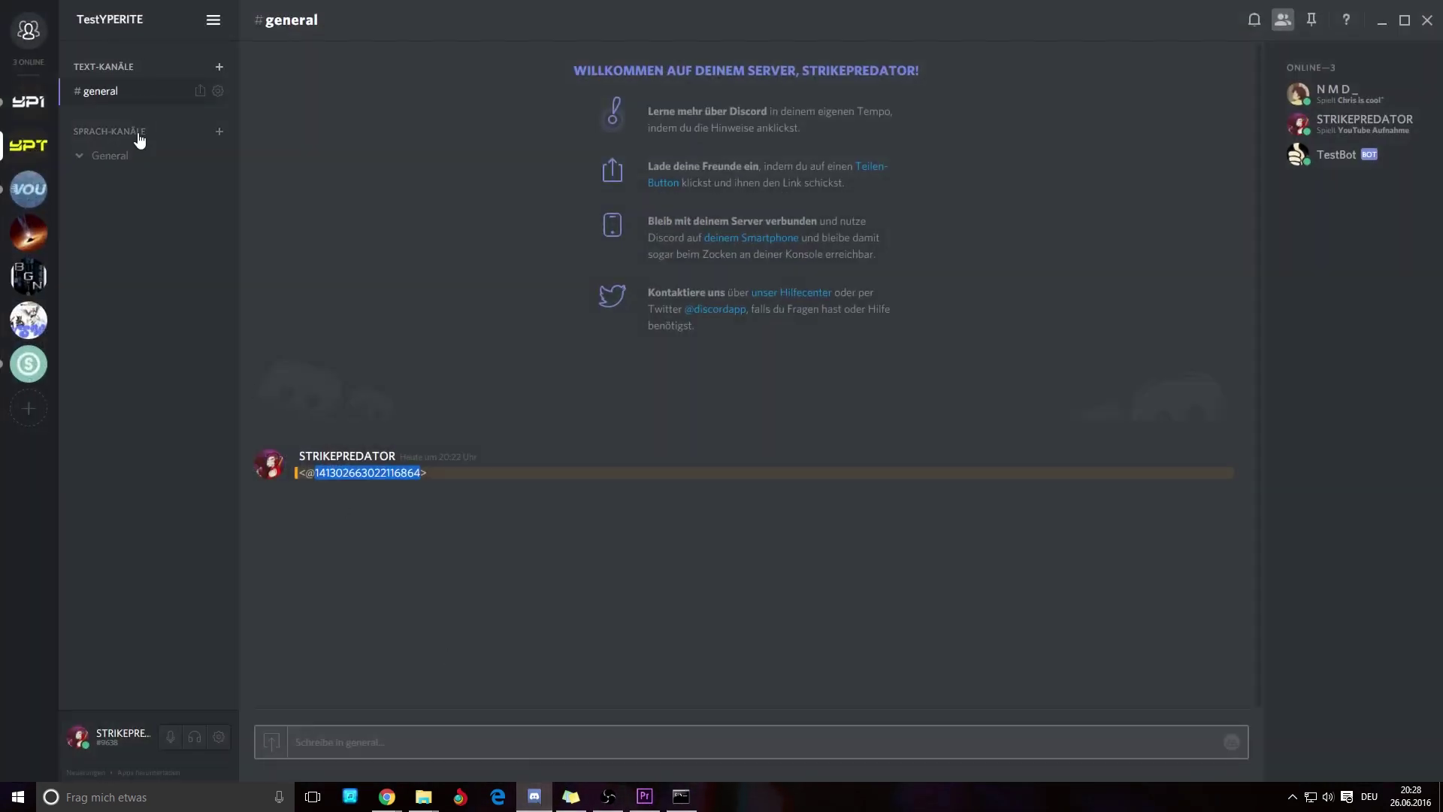
# Join the General voice channel, restart the bot from runbot.bat, and return to Discord
pyautogui.click(110, 157)
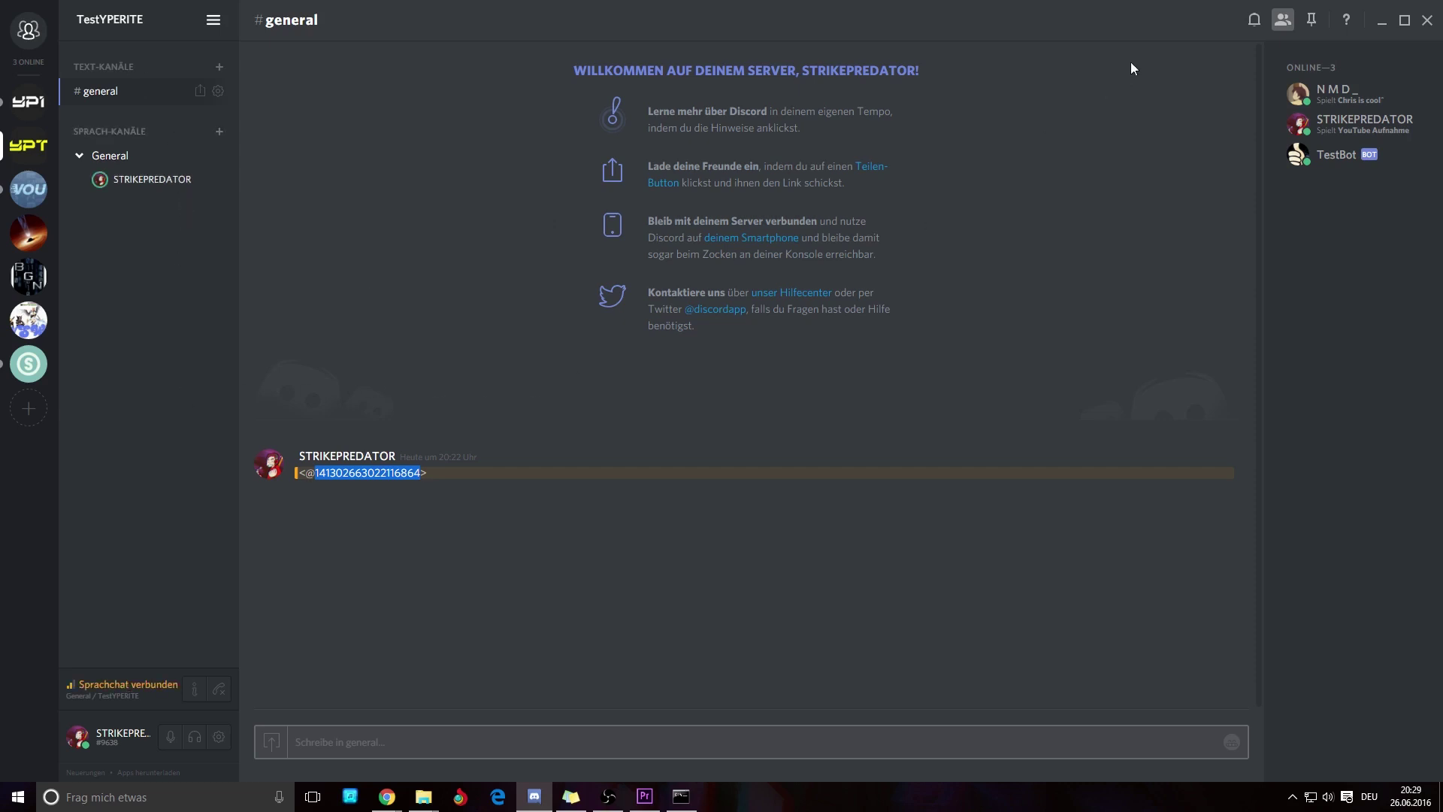
pyautogui.click(1382, 20)
pyautogui.click(630, 428)
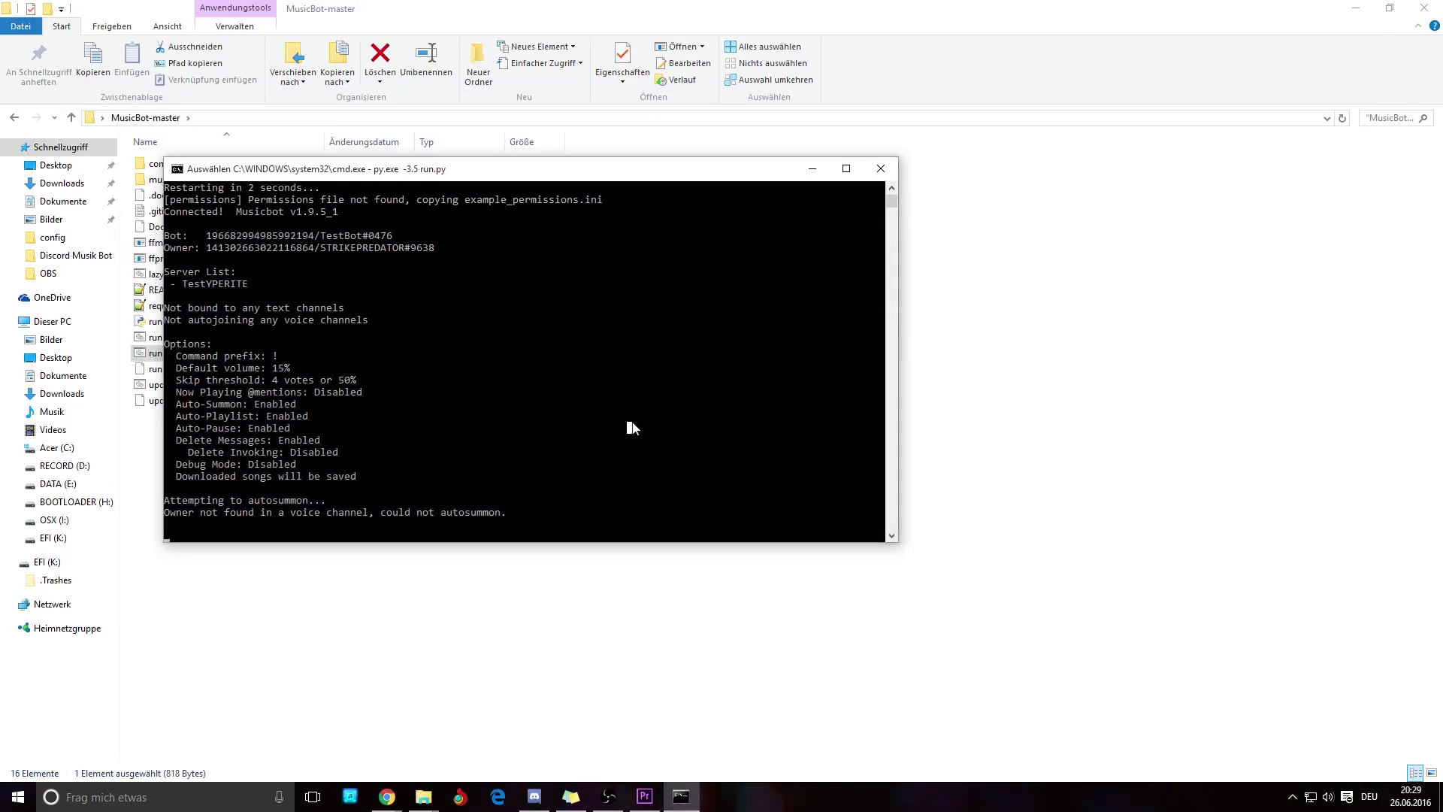
pyautogui.click(881, 168)
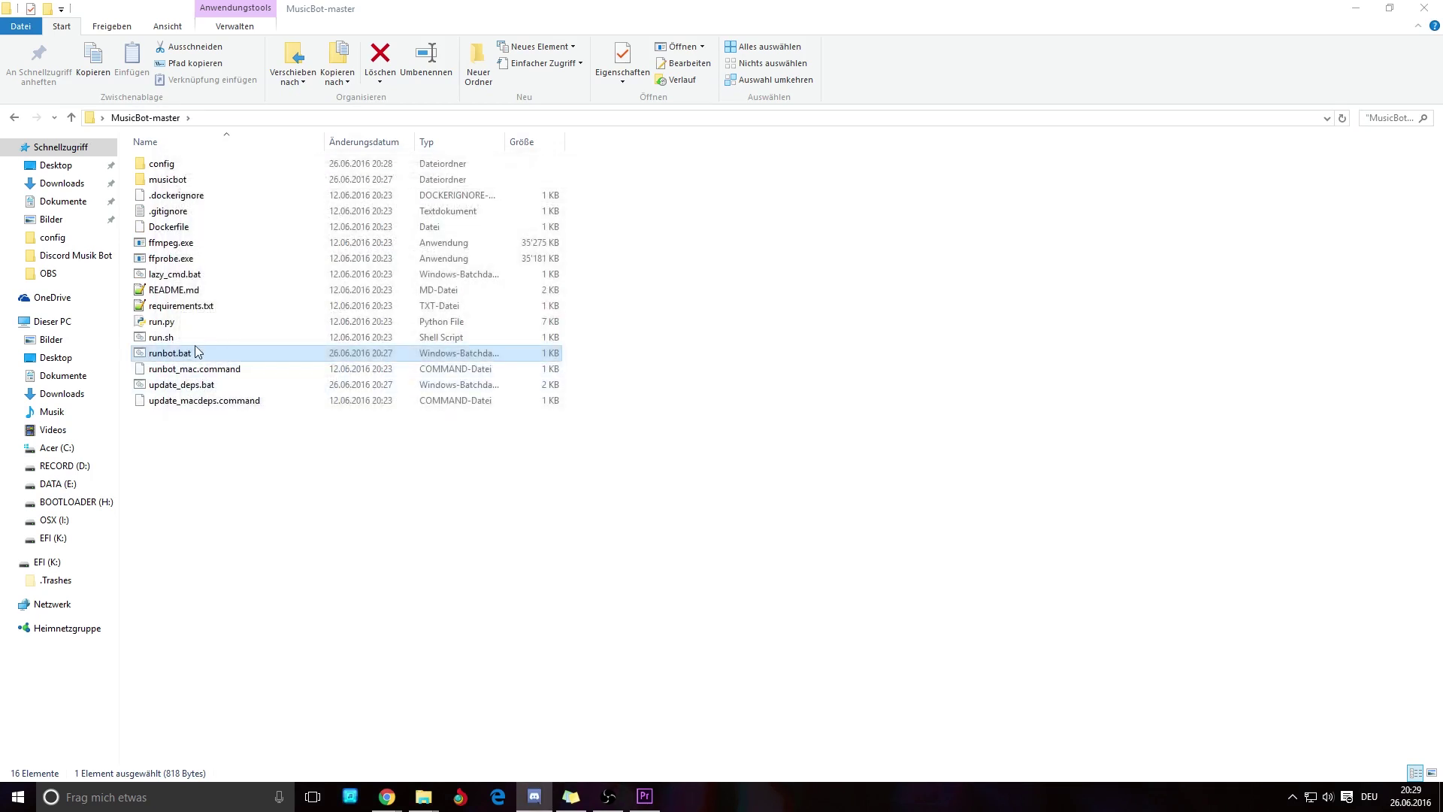
pyautogui.doubleClick(197, 353)
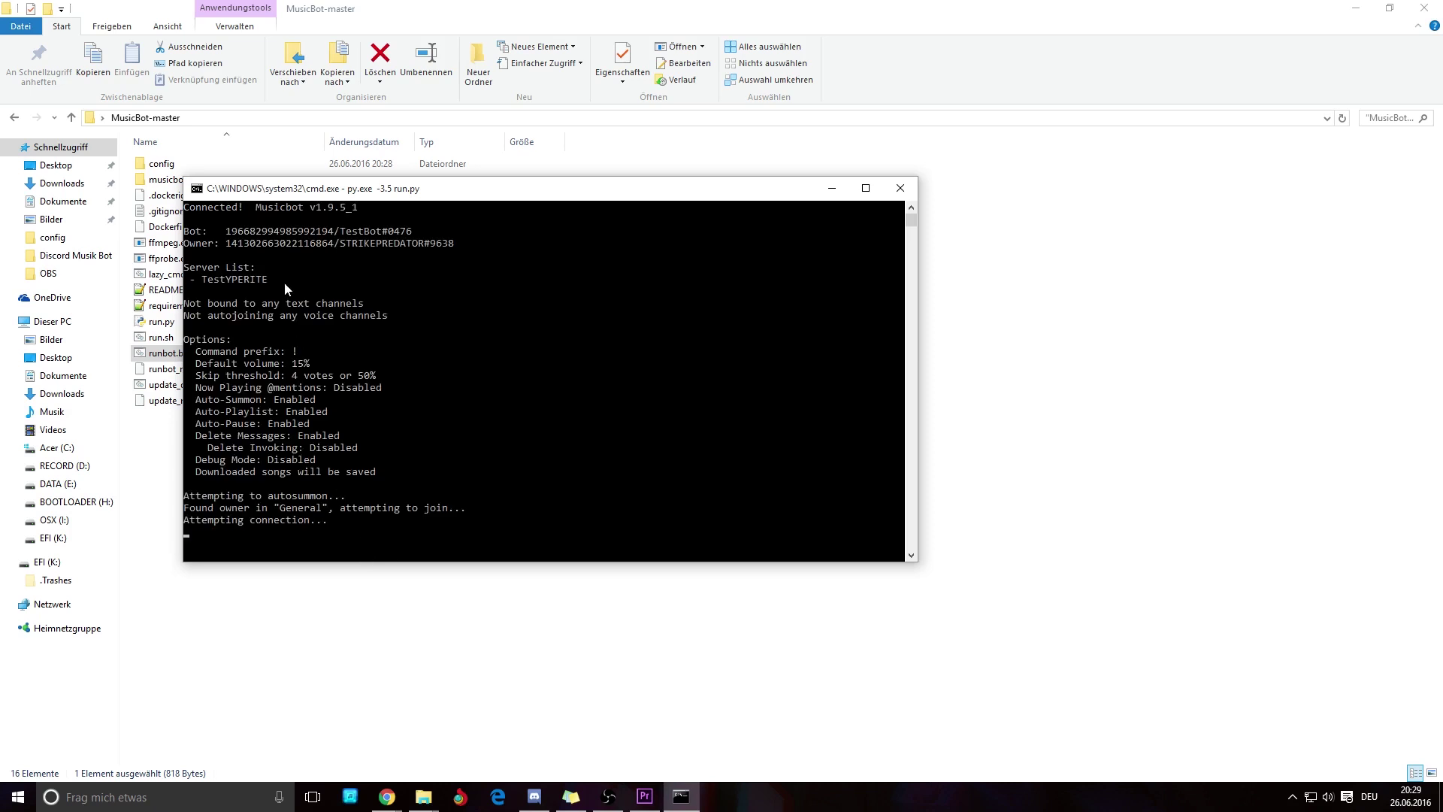
pyautogui.click(645, 796)
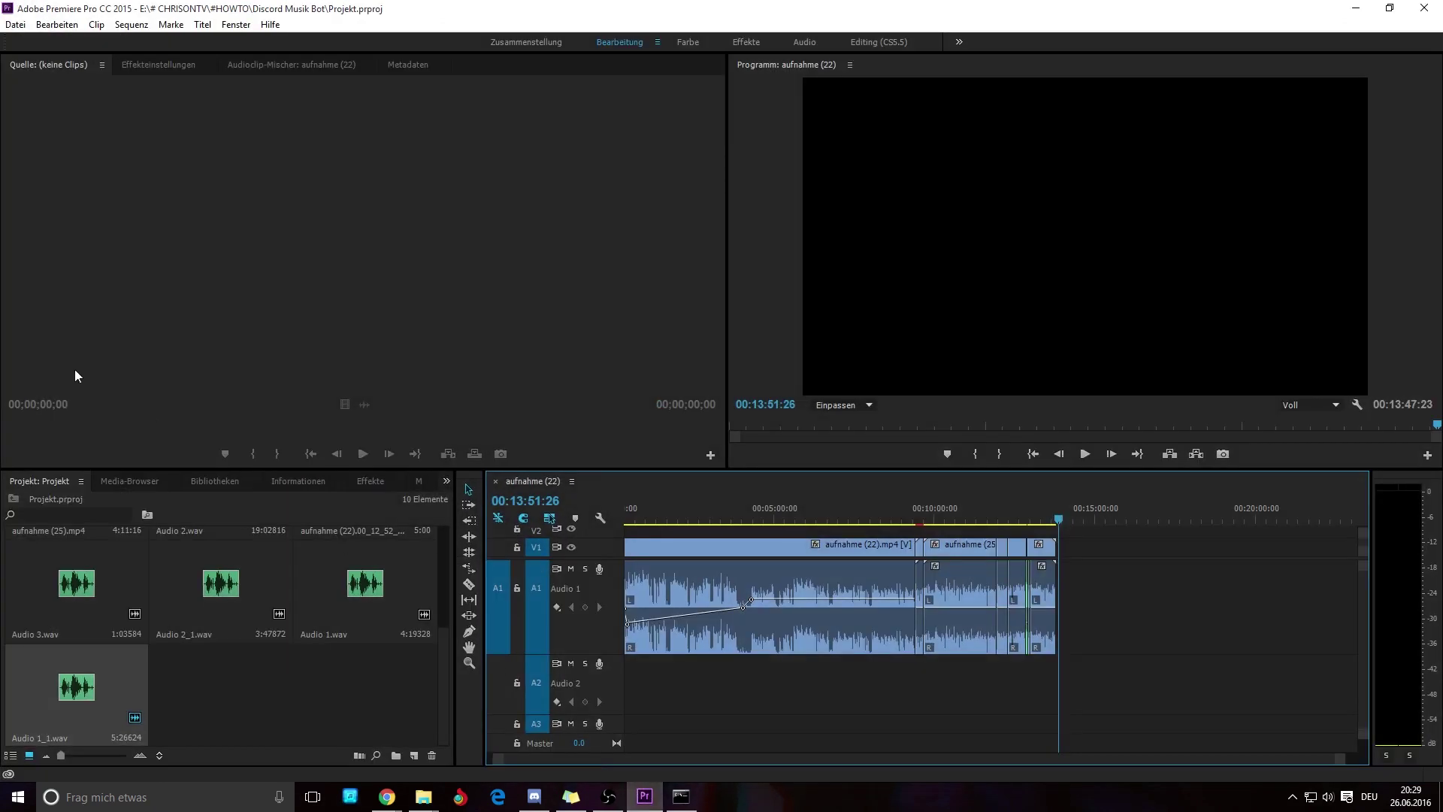
pyautogui.click(547, 800)
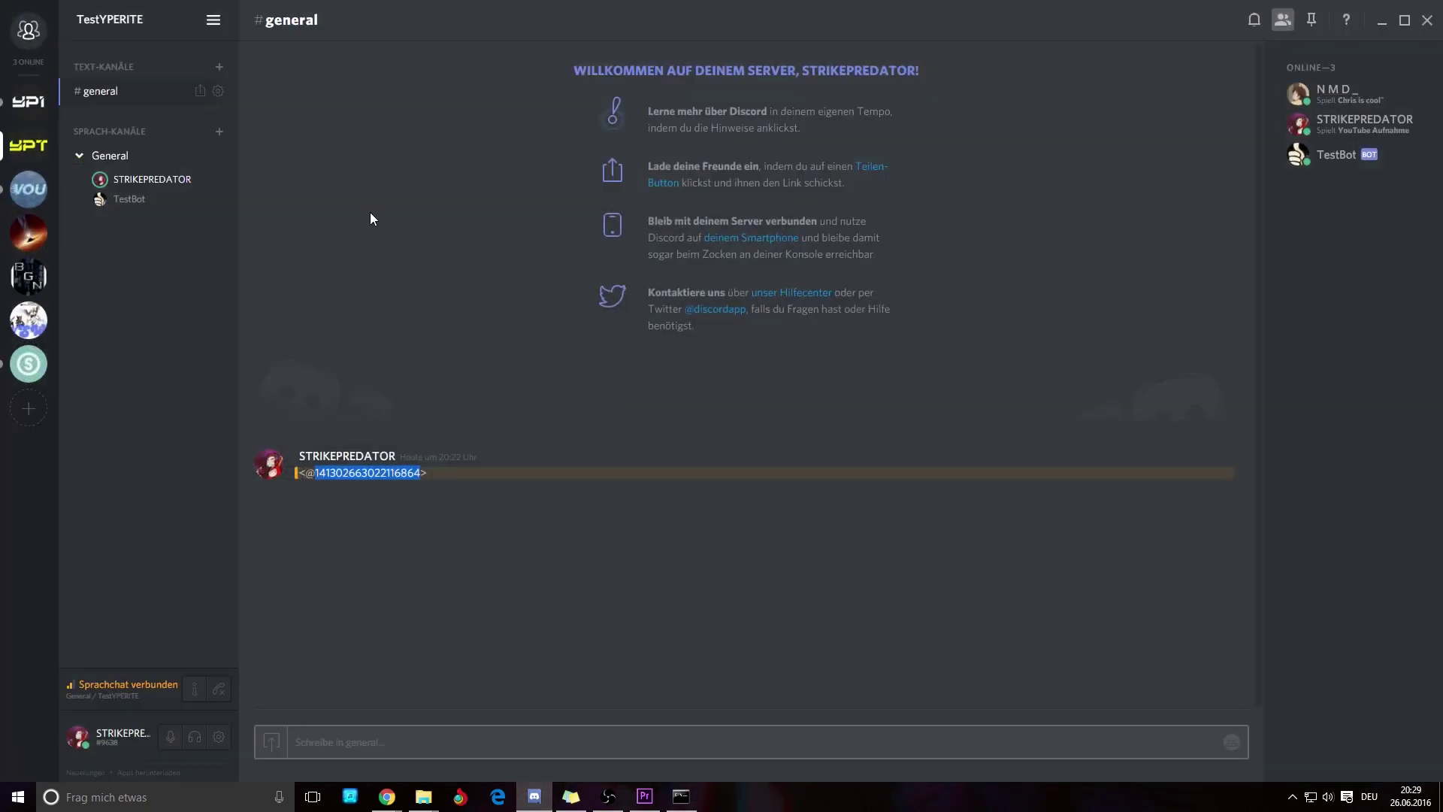
# Check TestBot's current Selena Gomez track and leave !play typed unsent in the #general box
pyautogui.click(666, 491)
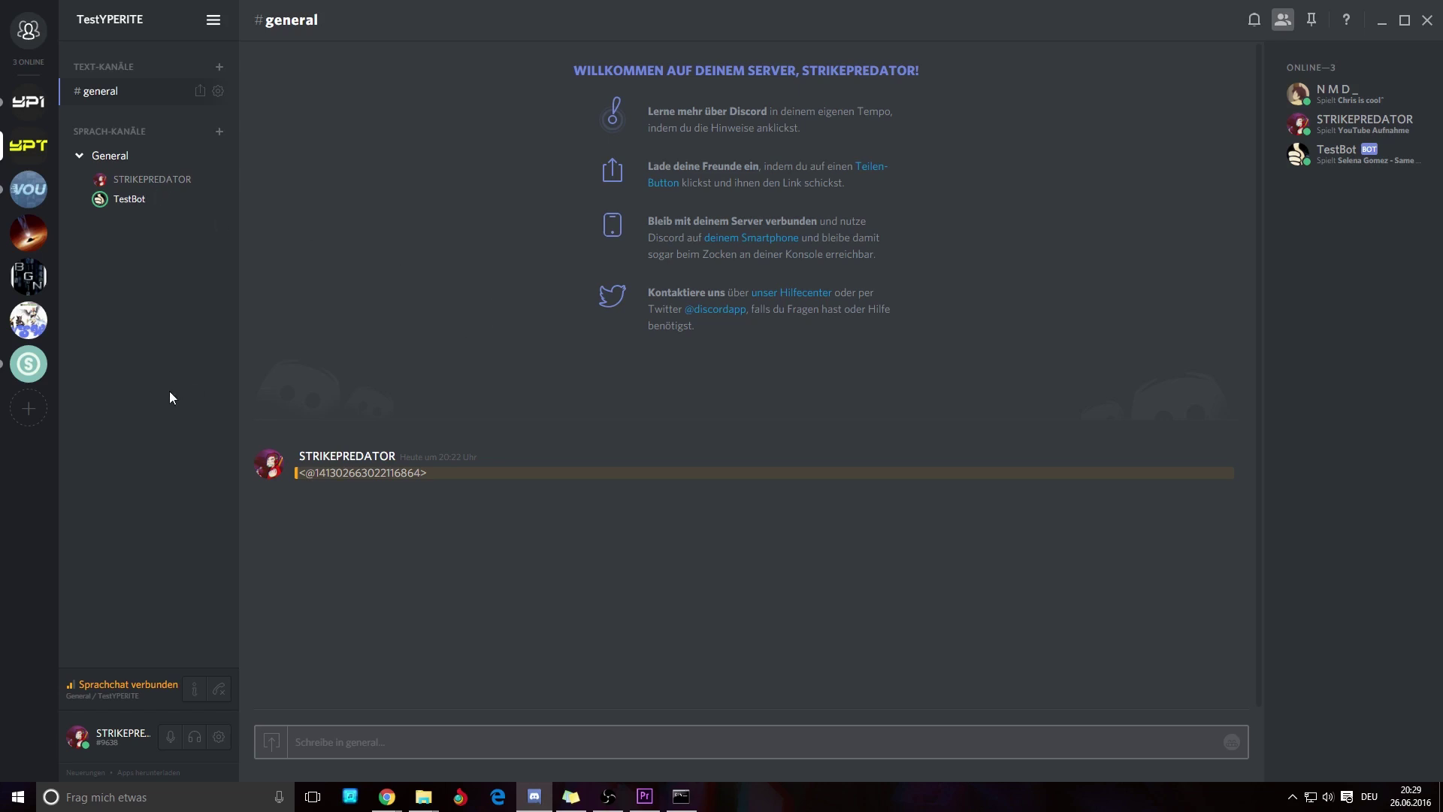
pyautogui.click(1359, 164)
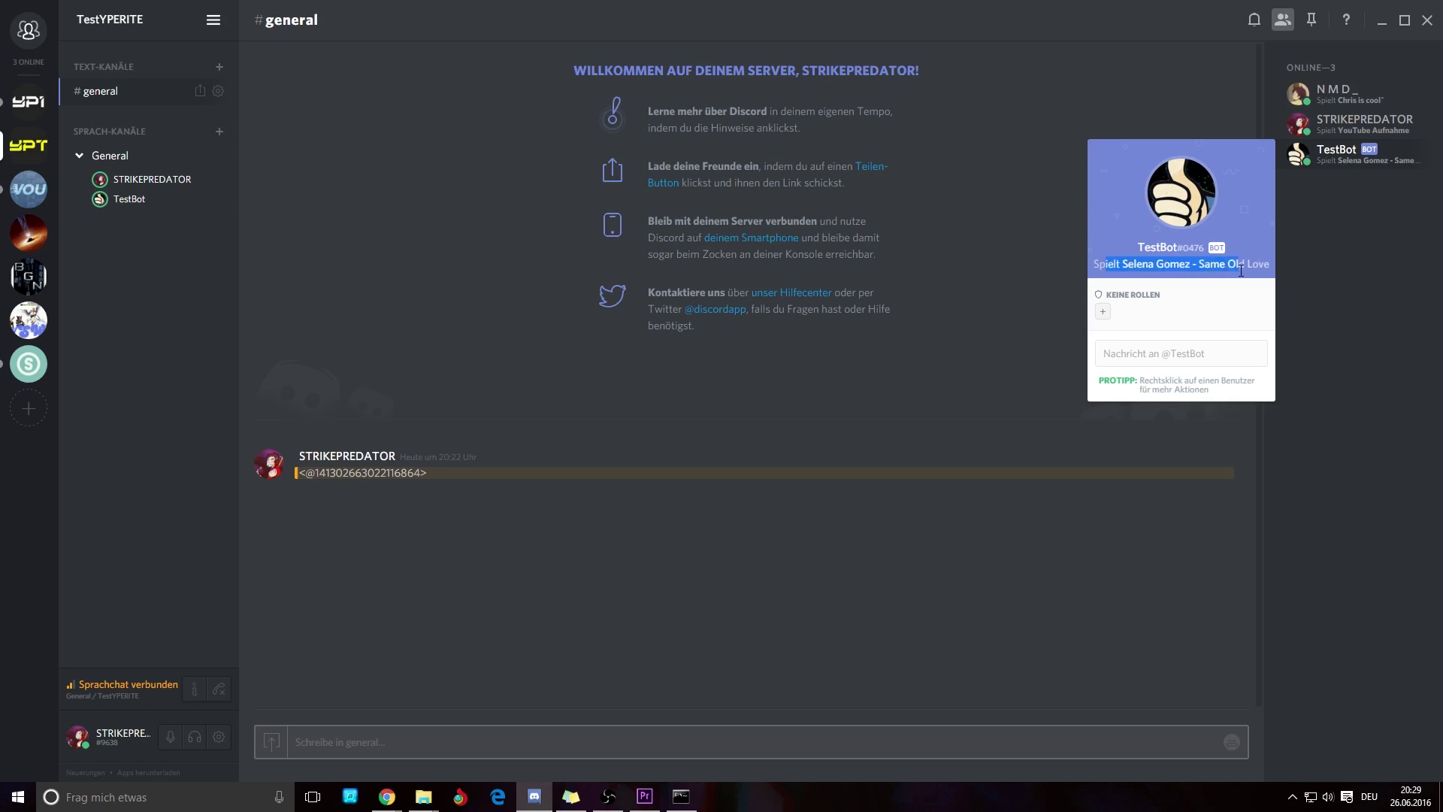
pyautogui.click(1280, 281)
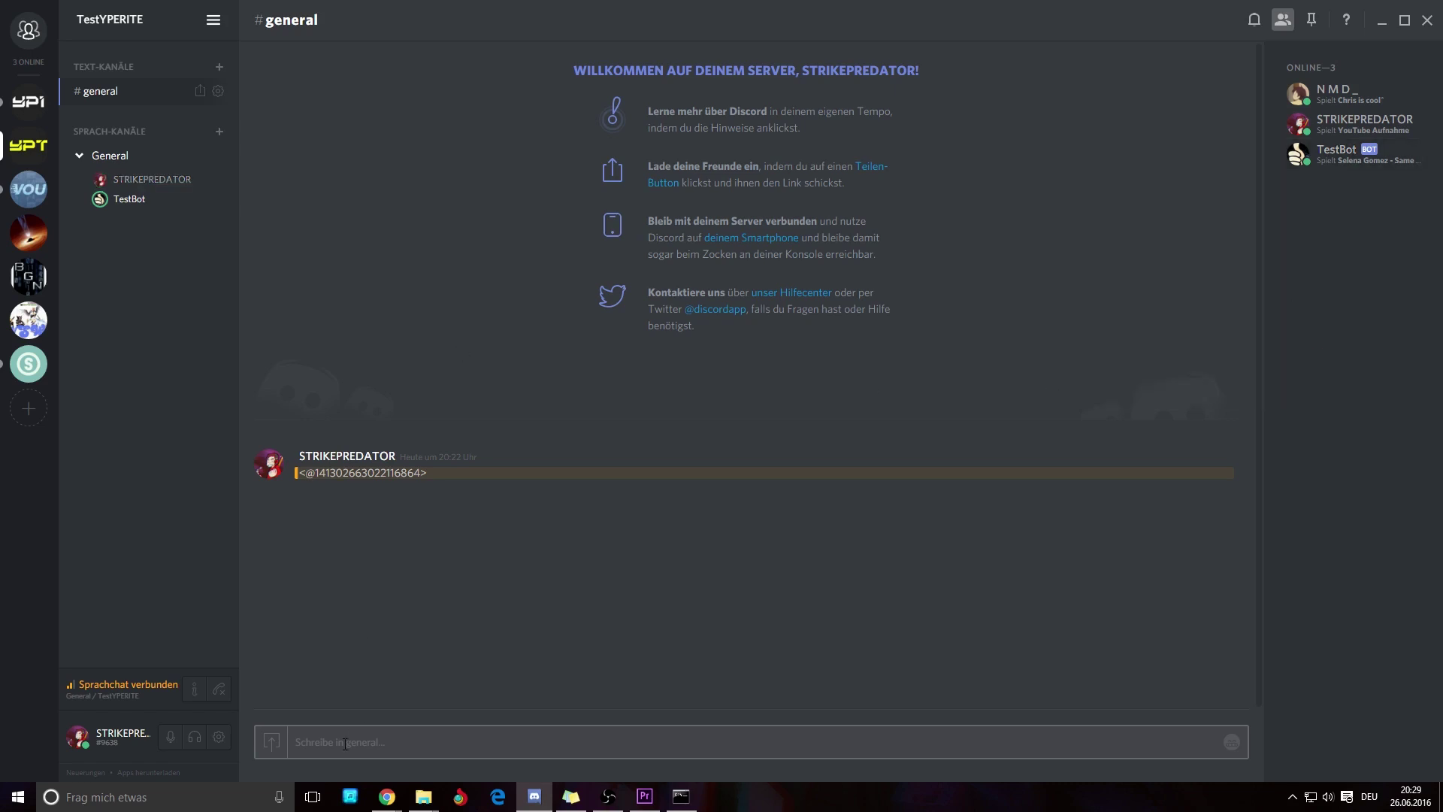
pyautogui.write('!play')
pyautogui.hotkey('alt', 'Tab')
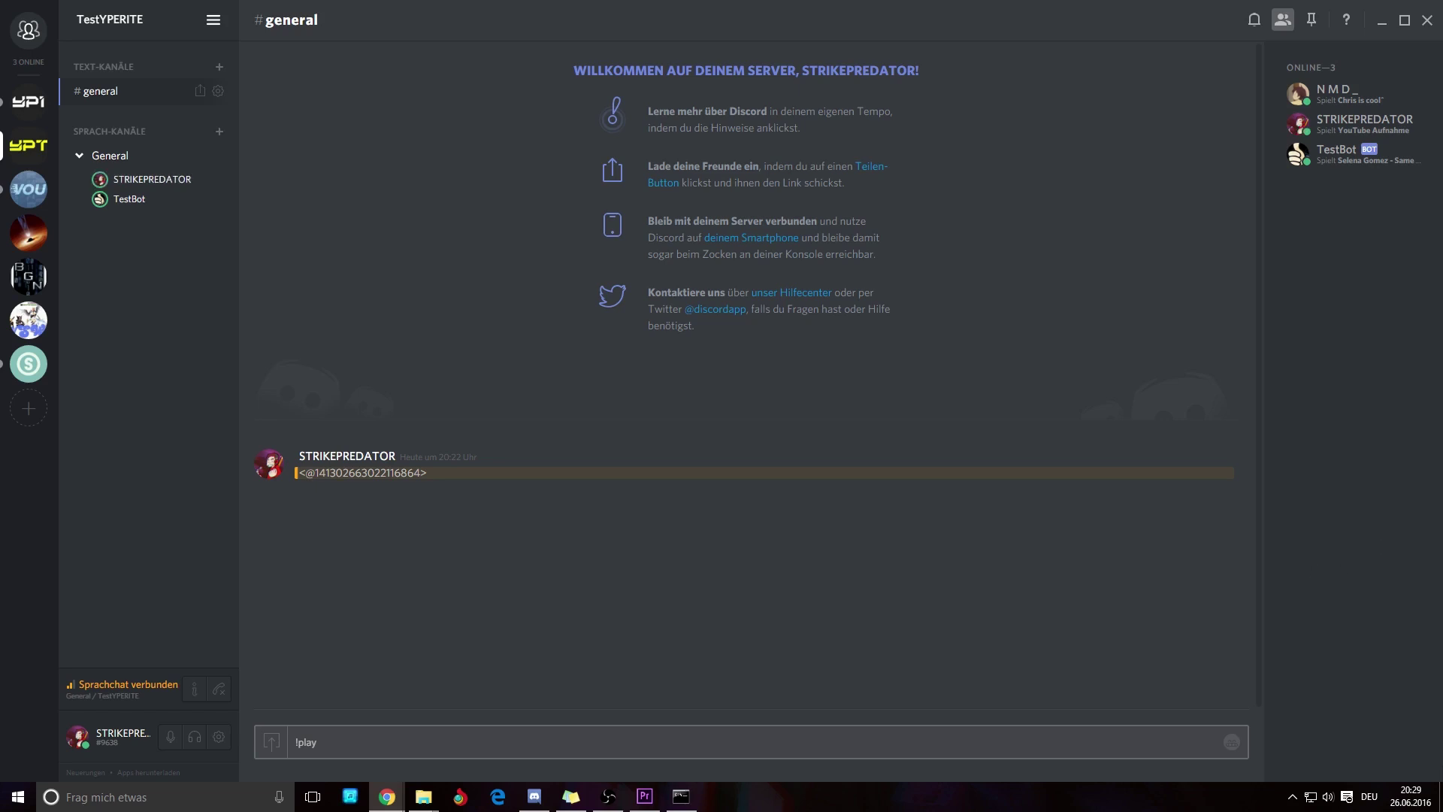
pyautogui.click(492, 672)
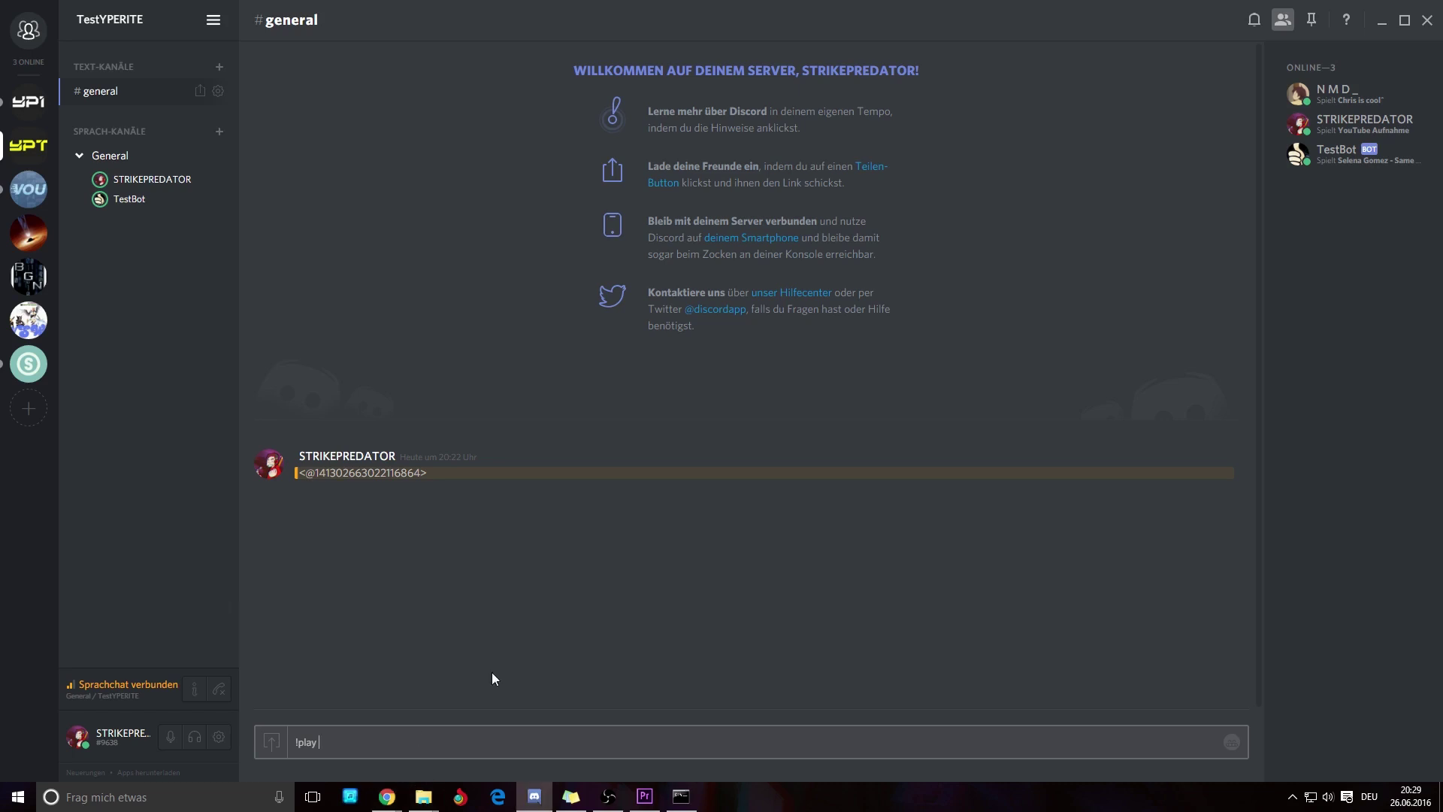
# Send !play with the pasted YouTube link, then !skip so the NUTELLA video plays
pyautogui.write('https://www.youtube.com/watch?v=ZDUHyNmOrZI')
pyautogui.press('Return')
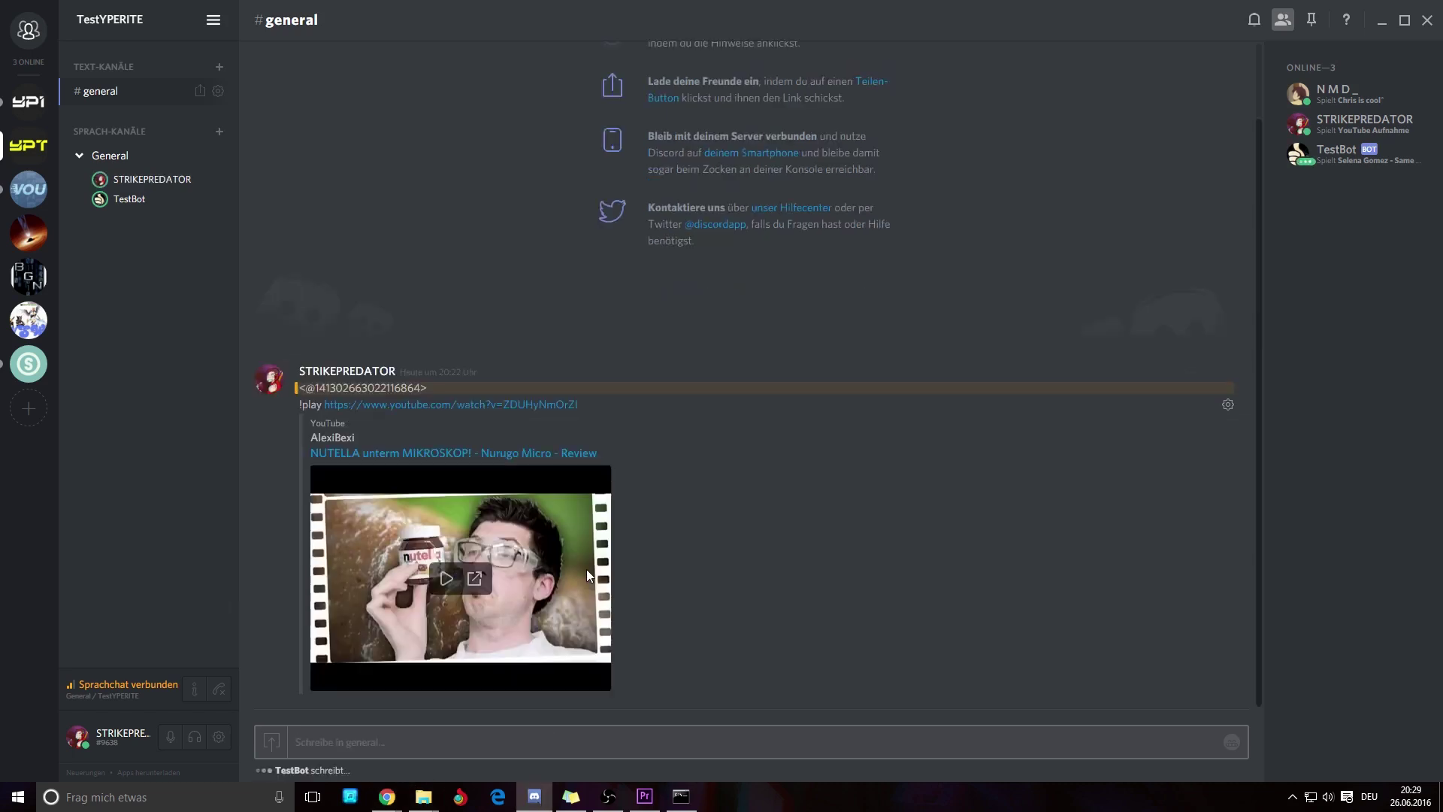
pyautogui.write('!')
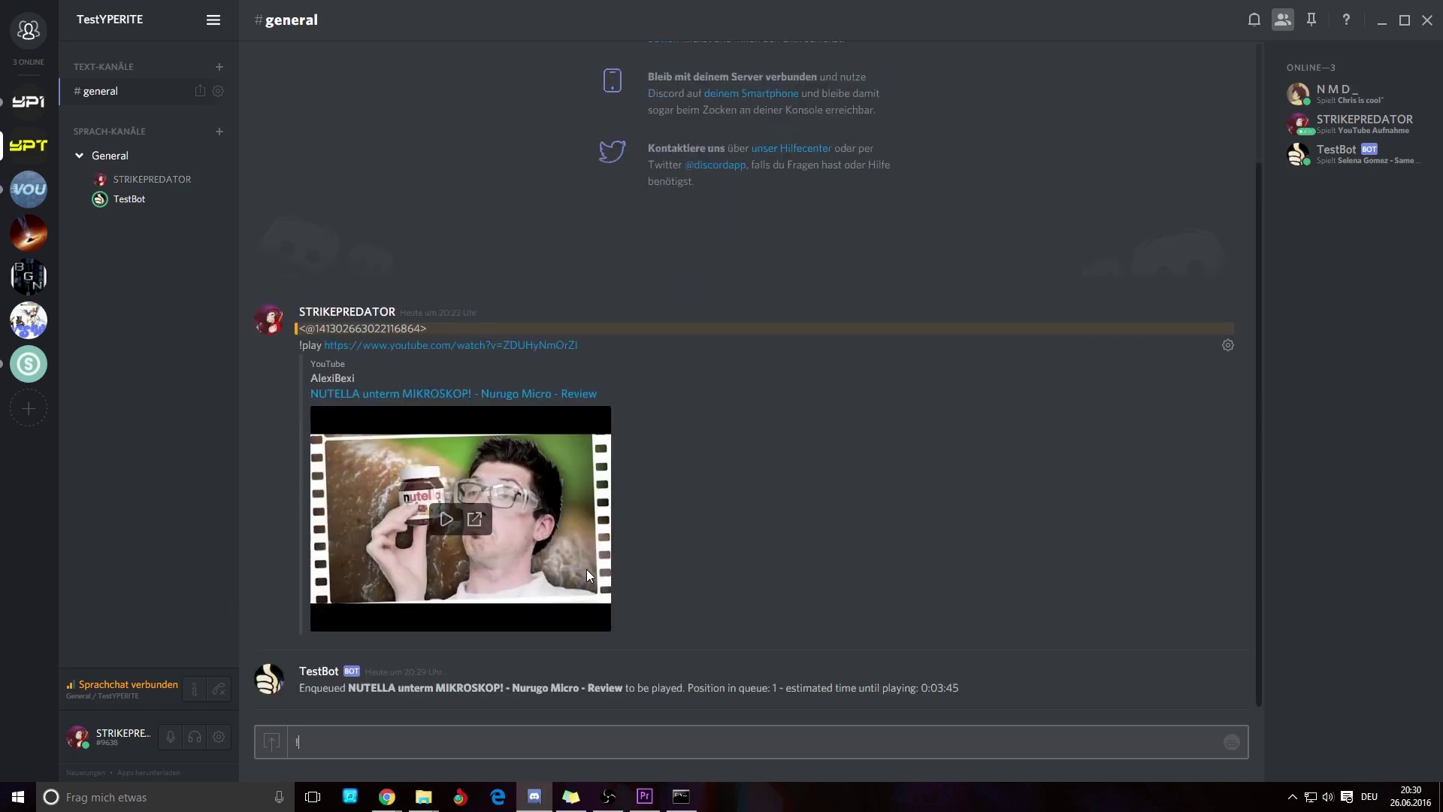
pyautogui.write('skip')
pyautogui.press('Return')
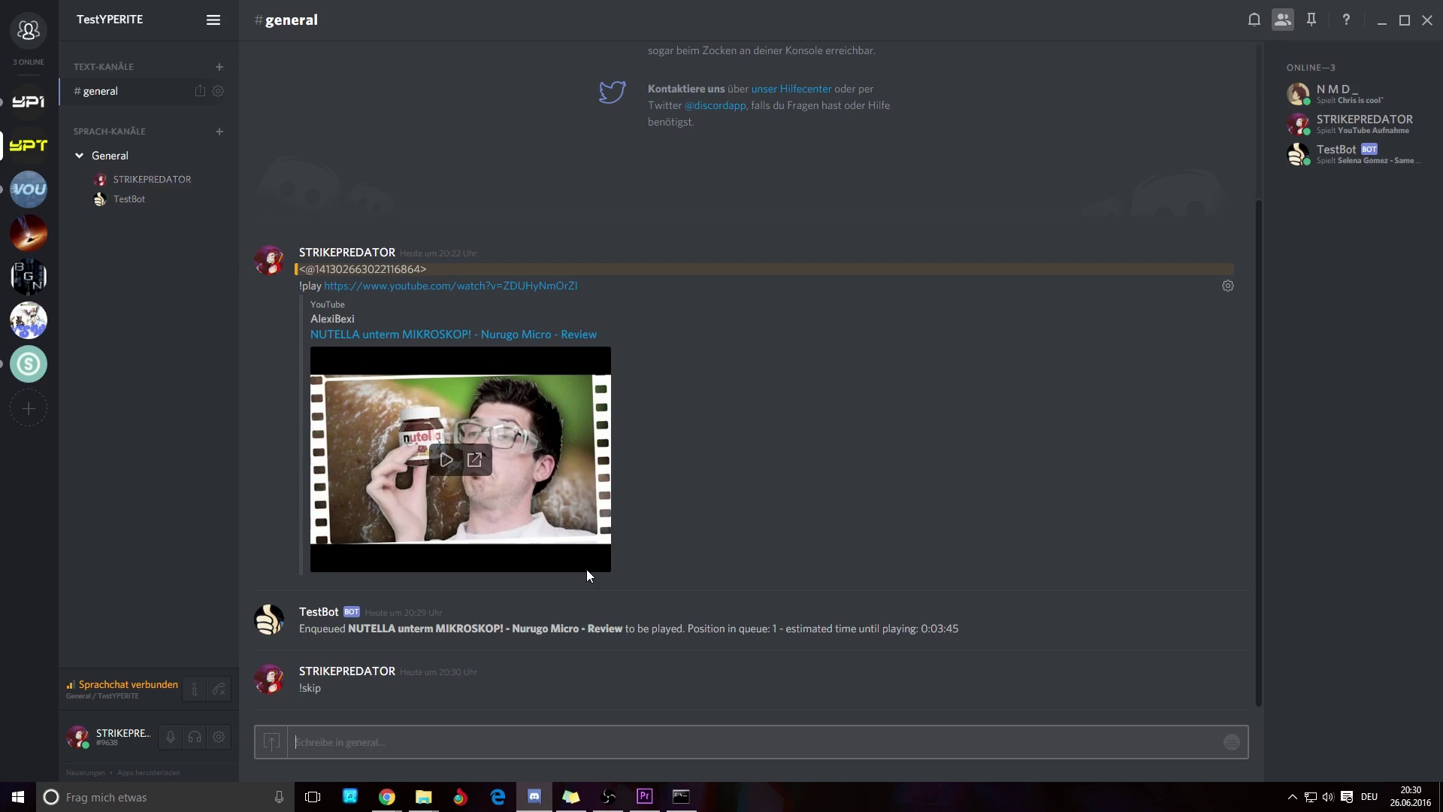
# Post the !pause command to the bot in #general
pyautogui.write('!')
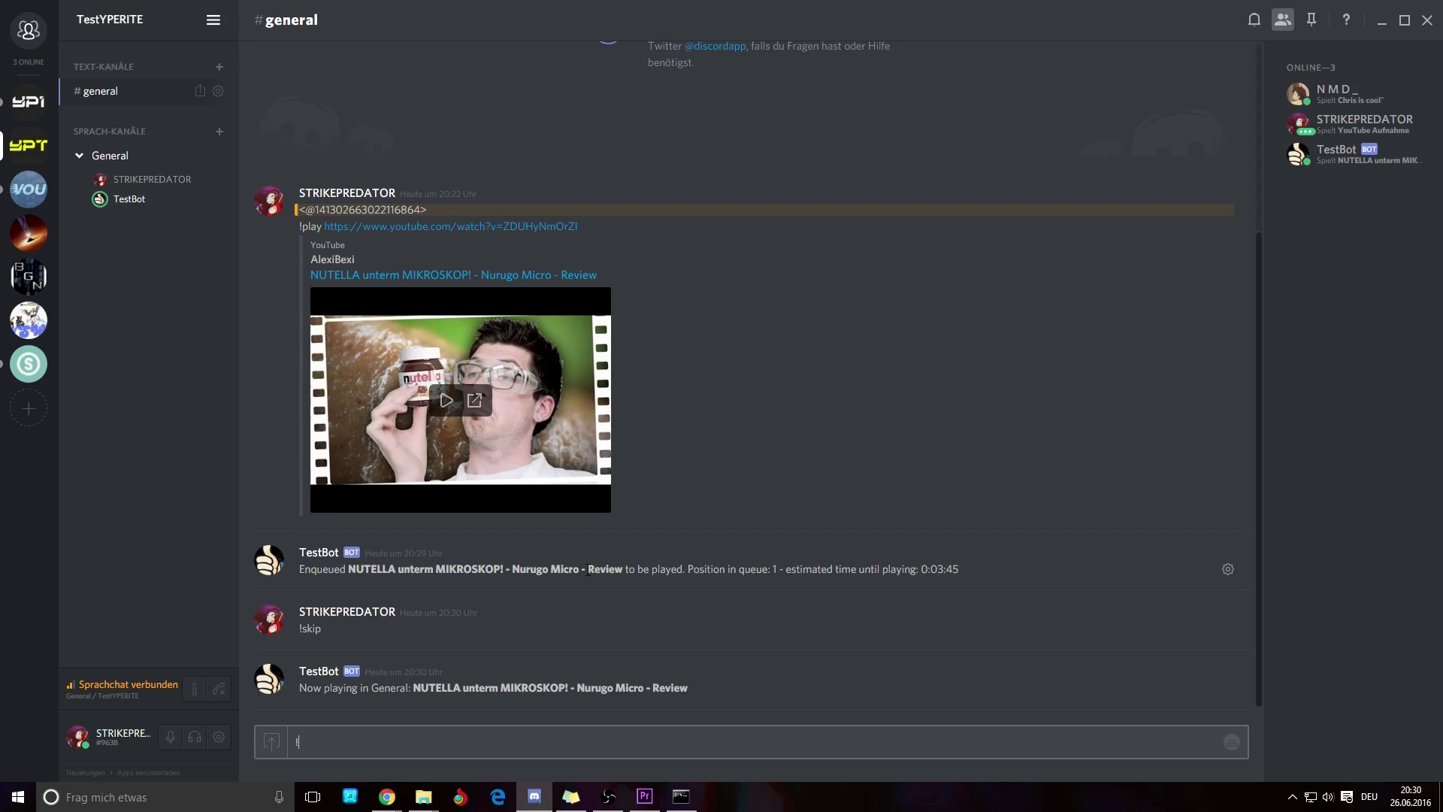
pyautogui.press('BackSpace')
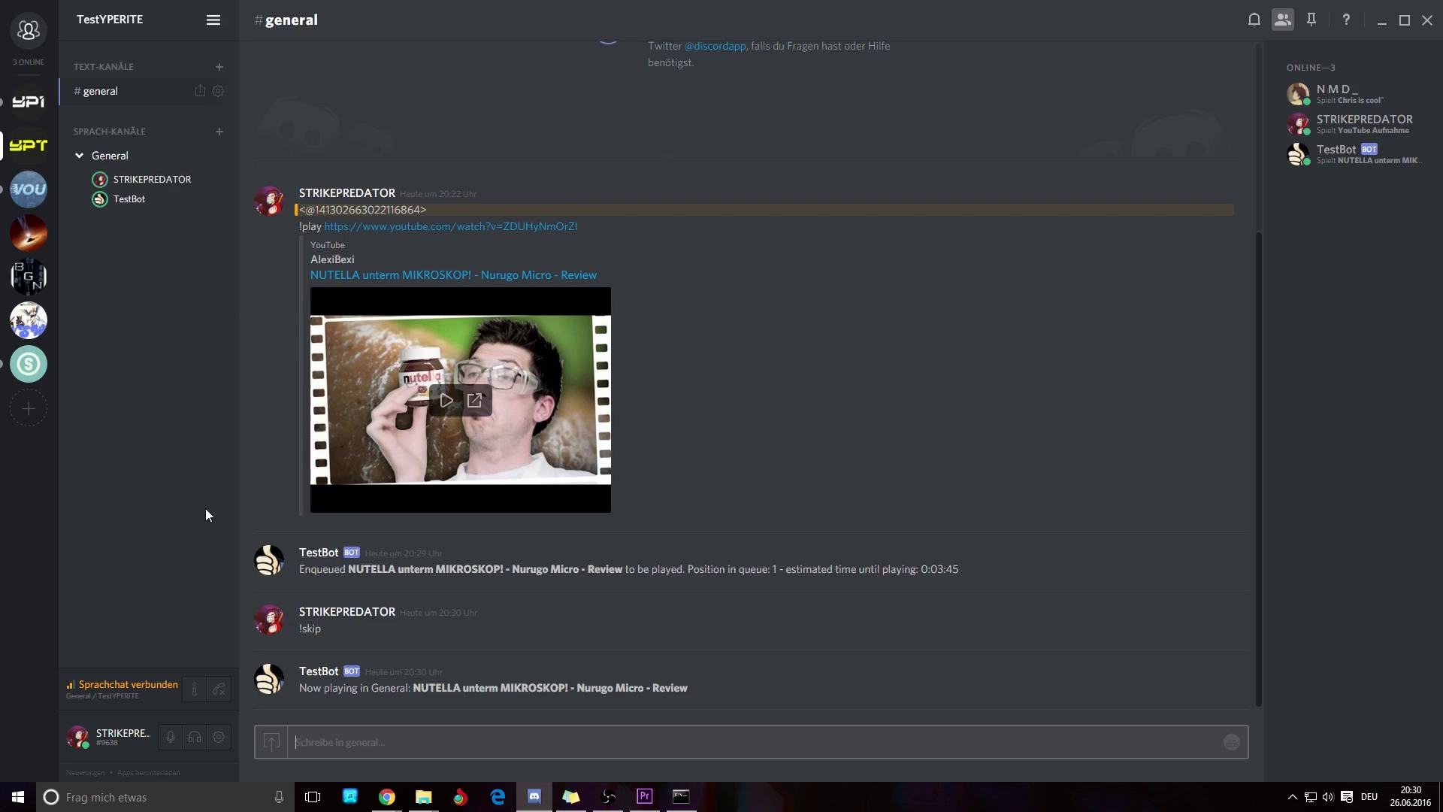
pyautogui.write('!pause')
pyautogui.press('Return')
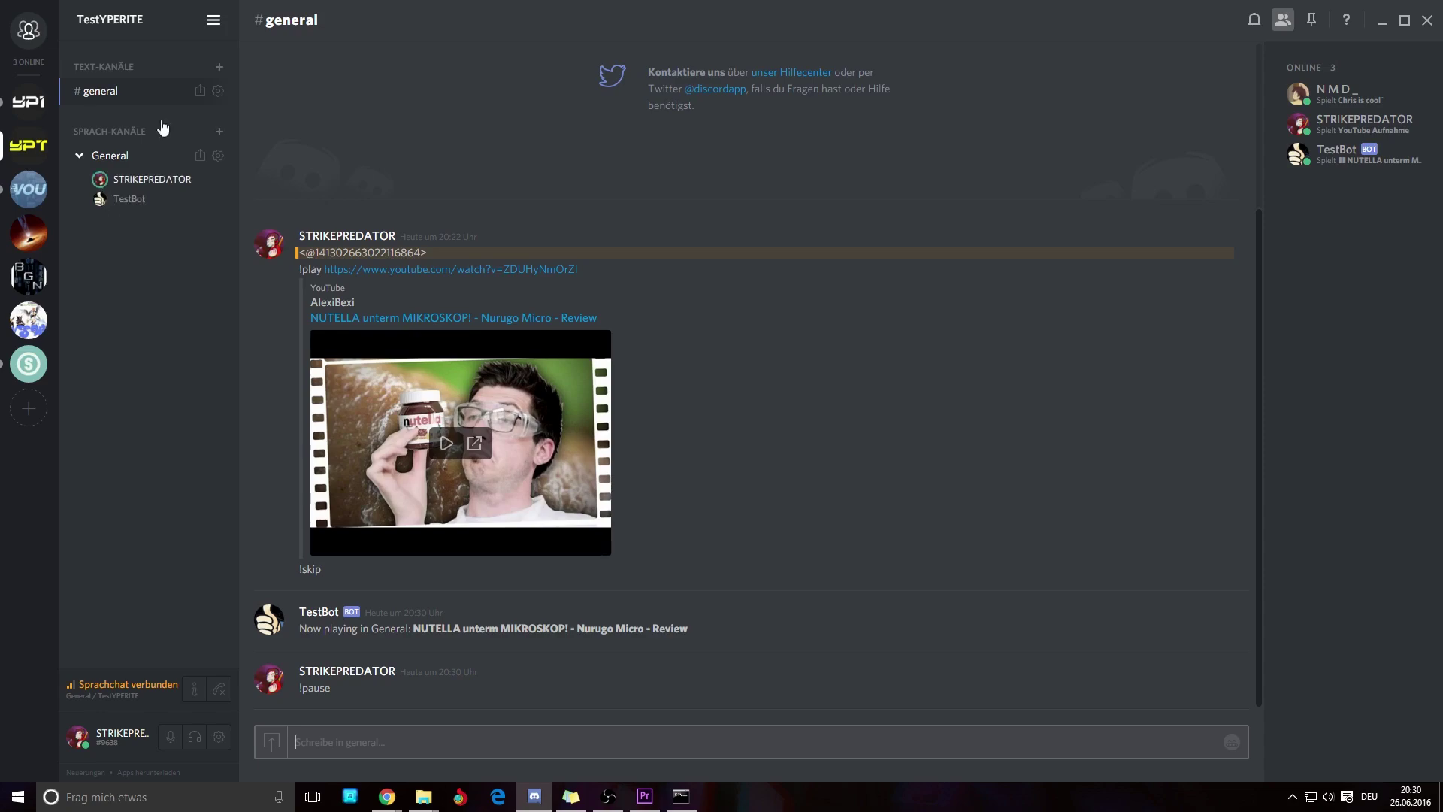
pyautogui.moveTo(424, 797)
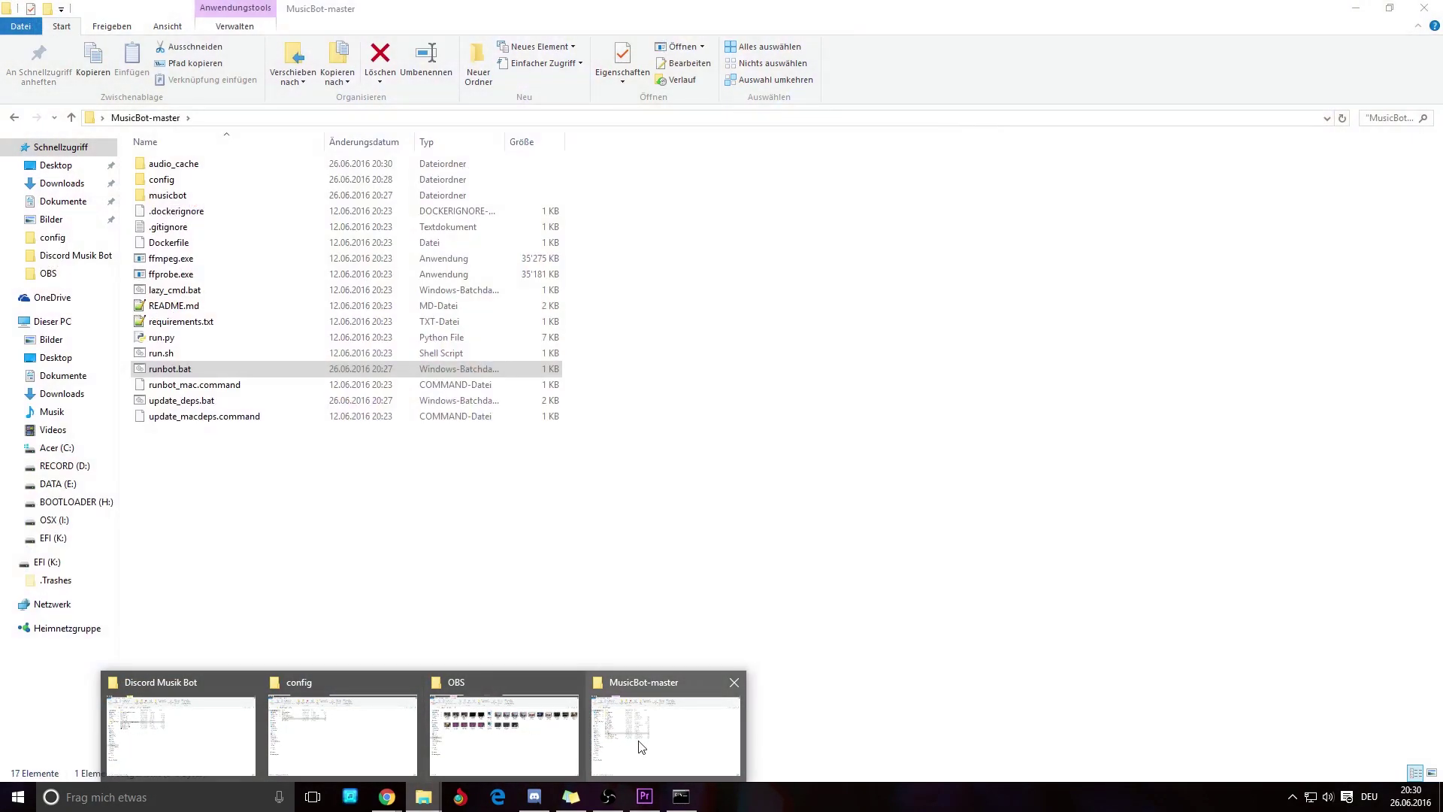
# Open config\autoplaylist.txt in Notepad++, delete all 3056 YouTube links, save it and close the editor
pyautogui.click(374, 724)
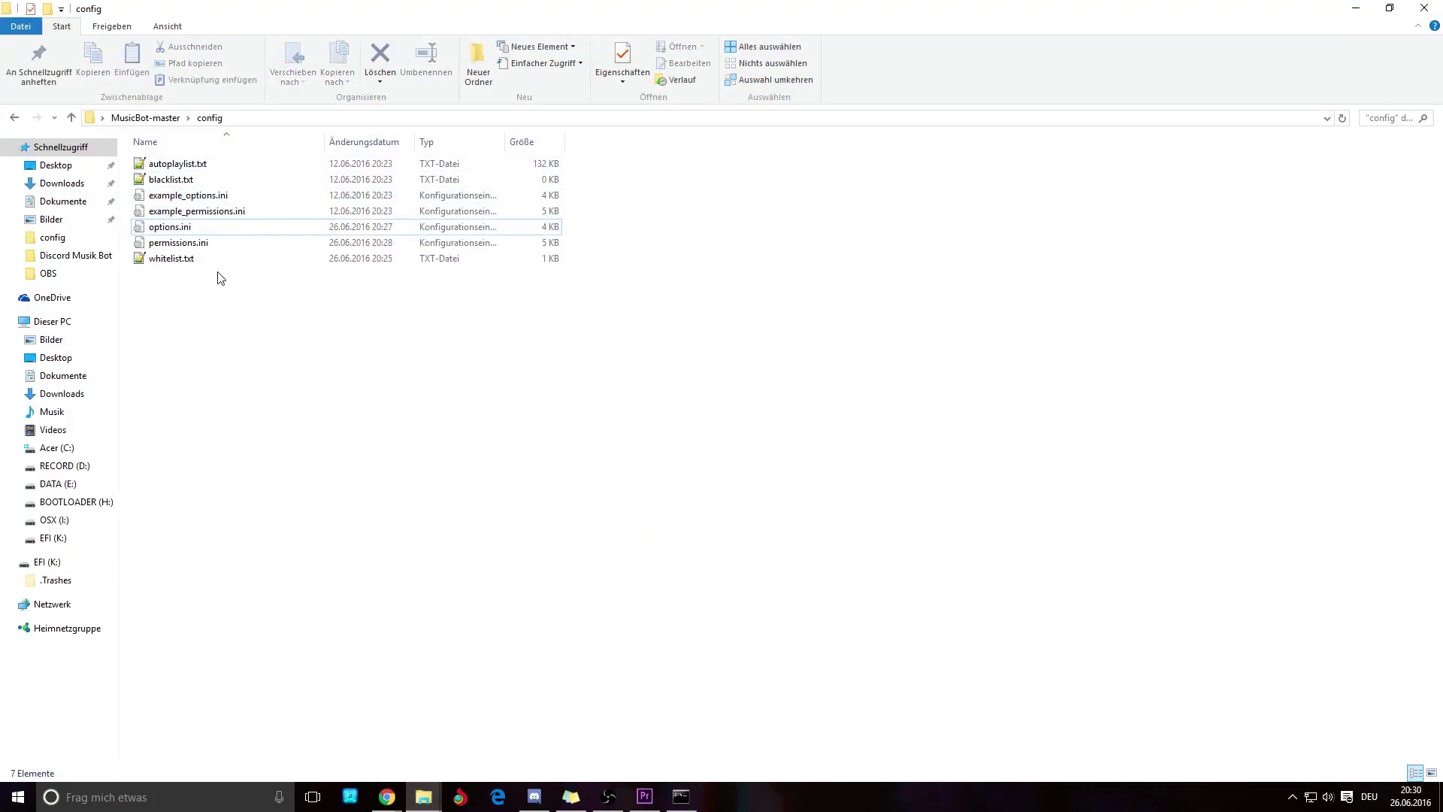
pyautogui.doubleClick(177, 163)
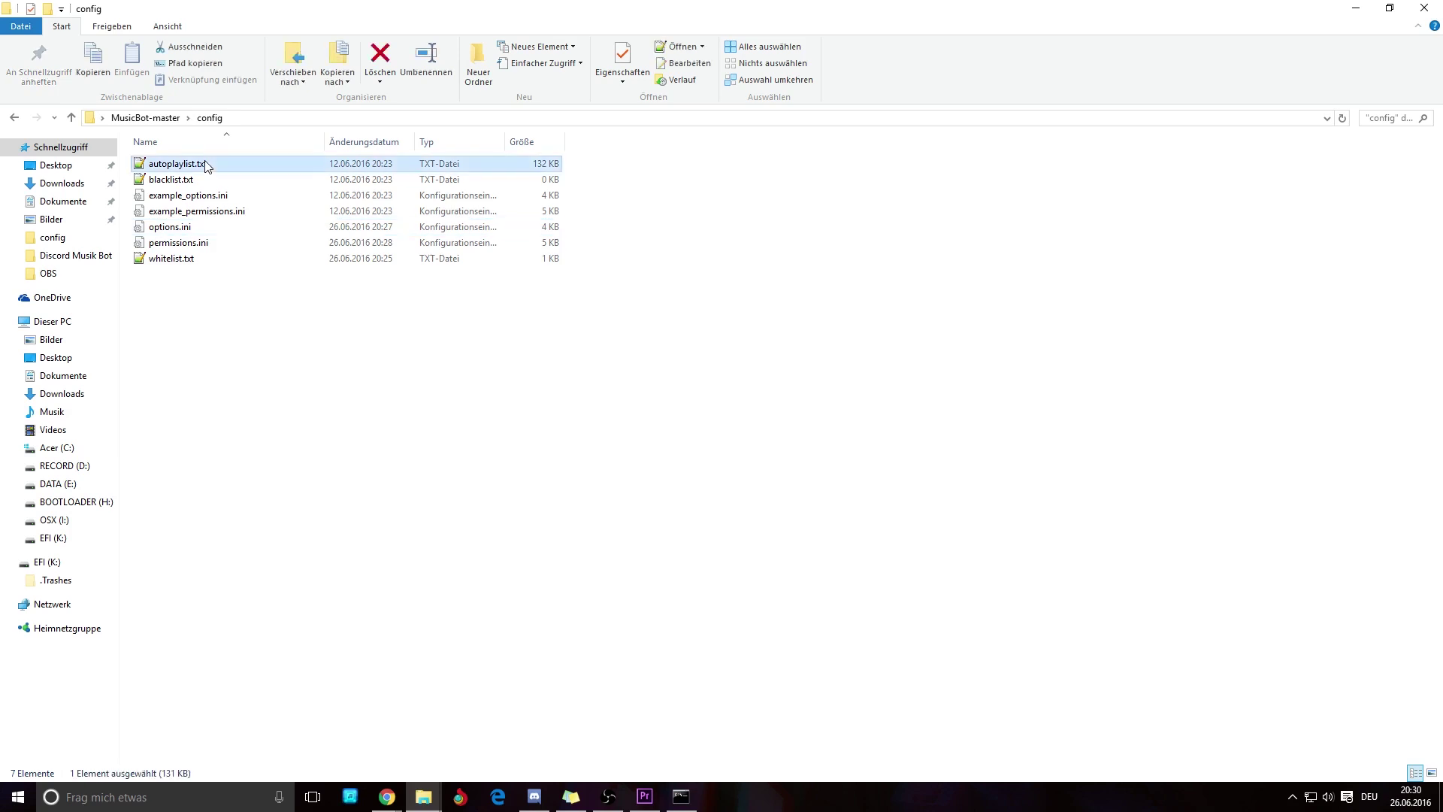
pyautogui.scroll(-20, 655, 451)
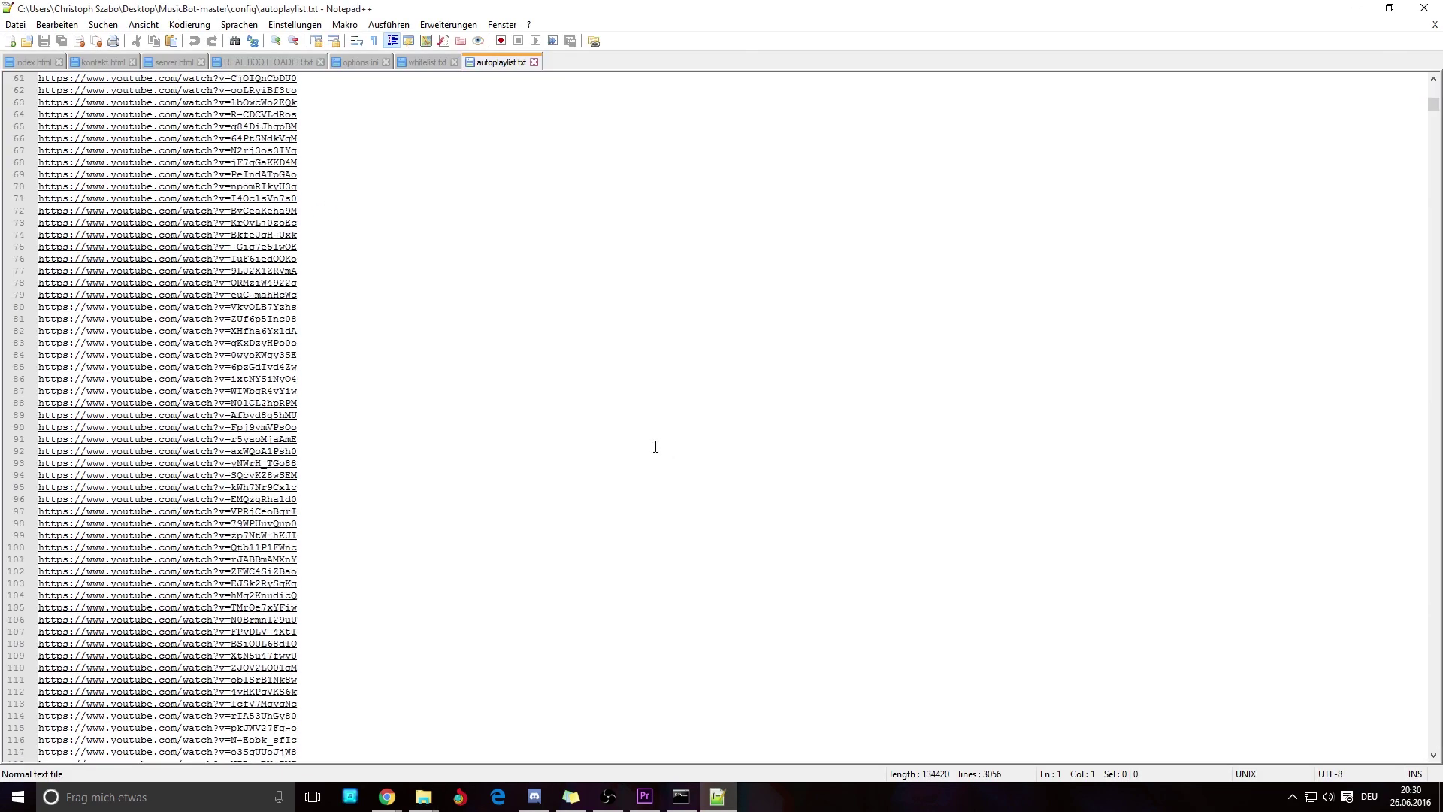
pyautogui.click(655, 451)
pyautogui.hotkey('ctrl', 'a')
pyautogui.scroll(9, 671, 393)
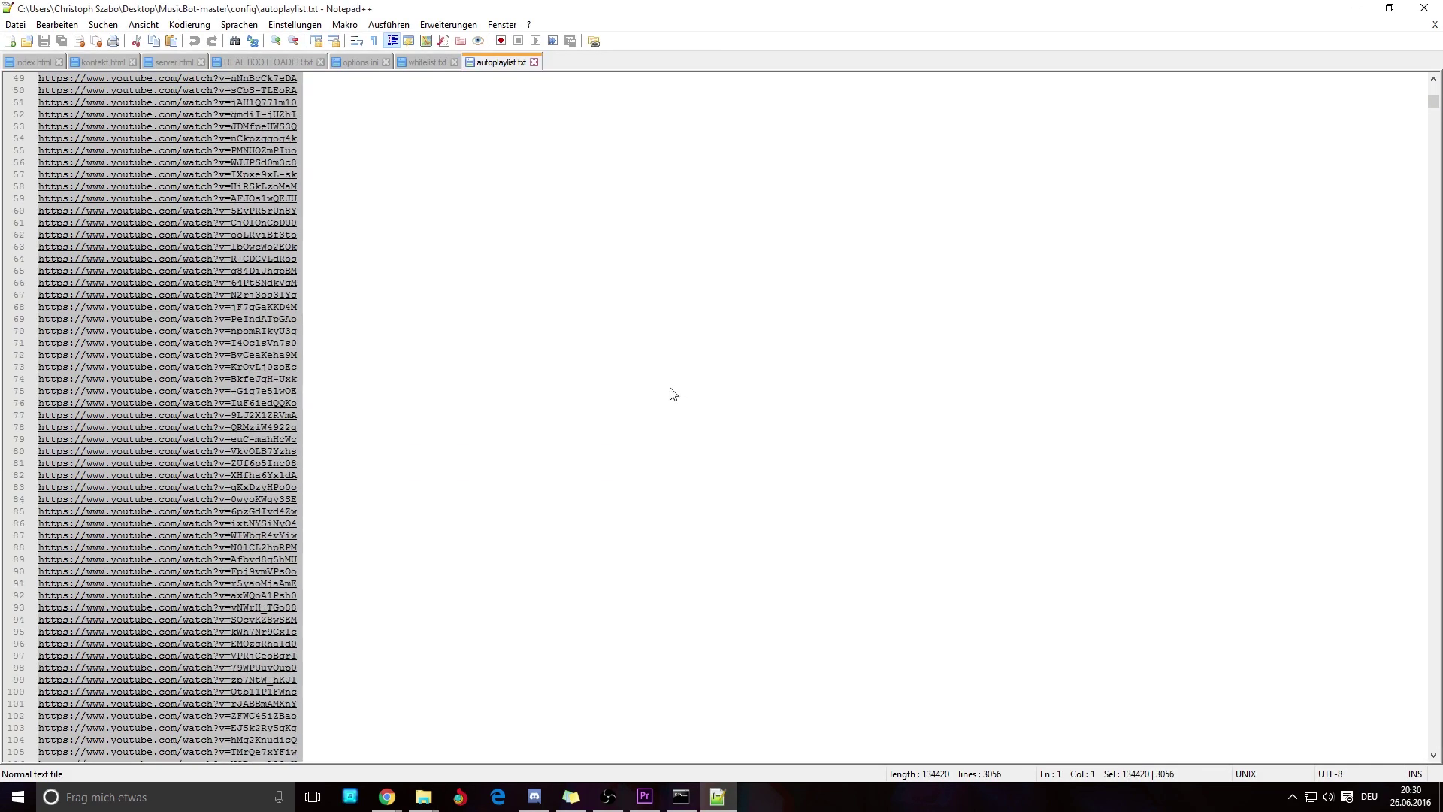
pyautogui.press('Delete')
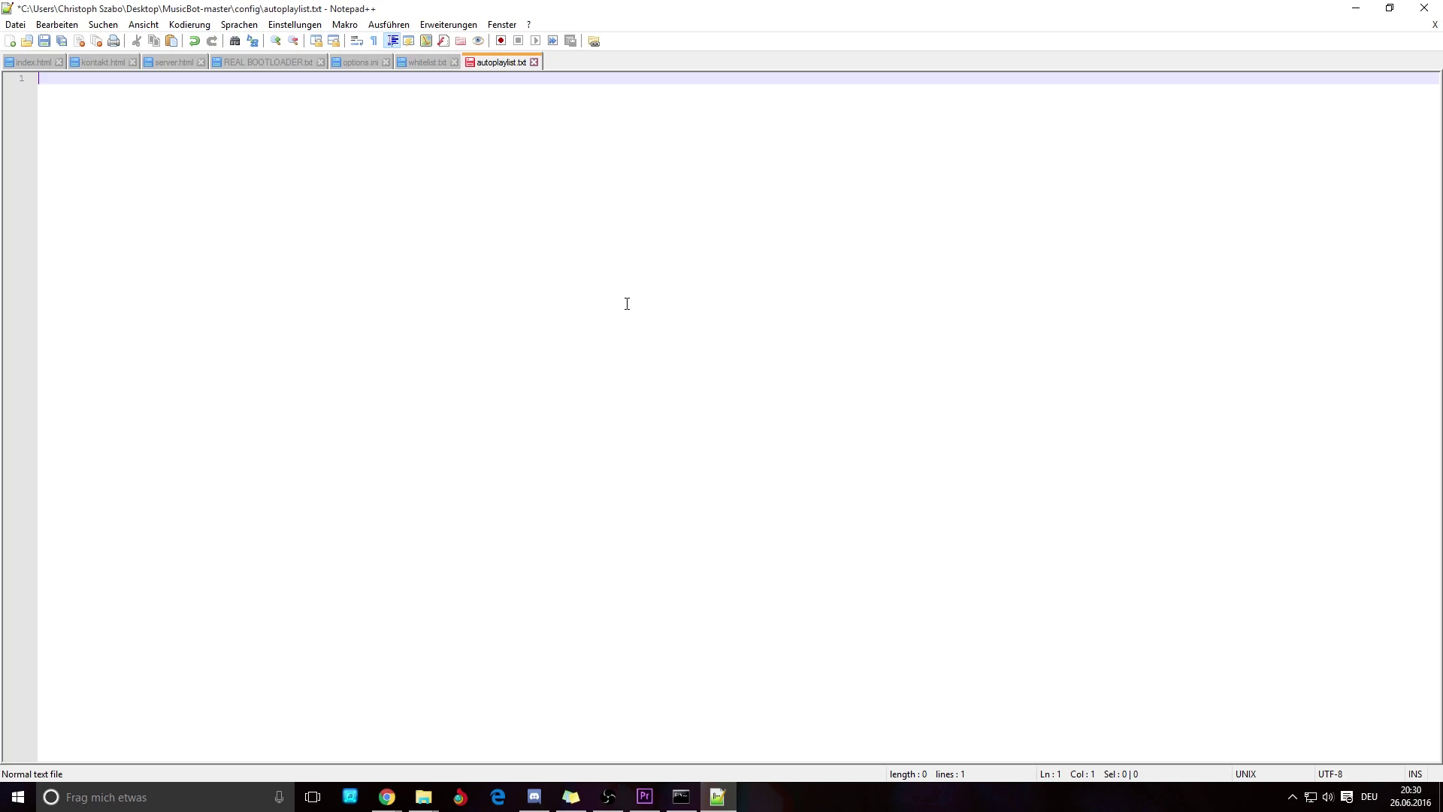
pyautogui.click(50, 41)
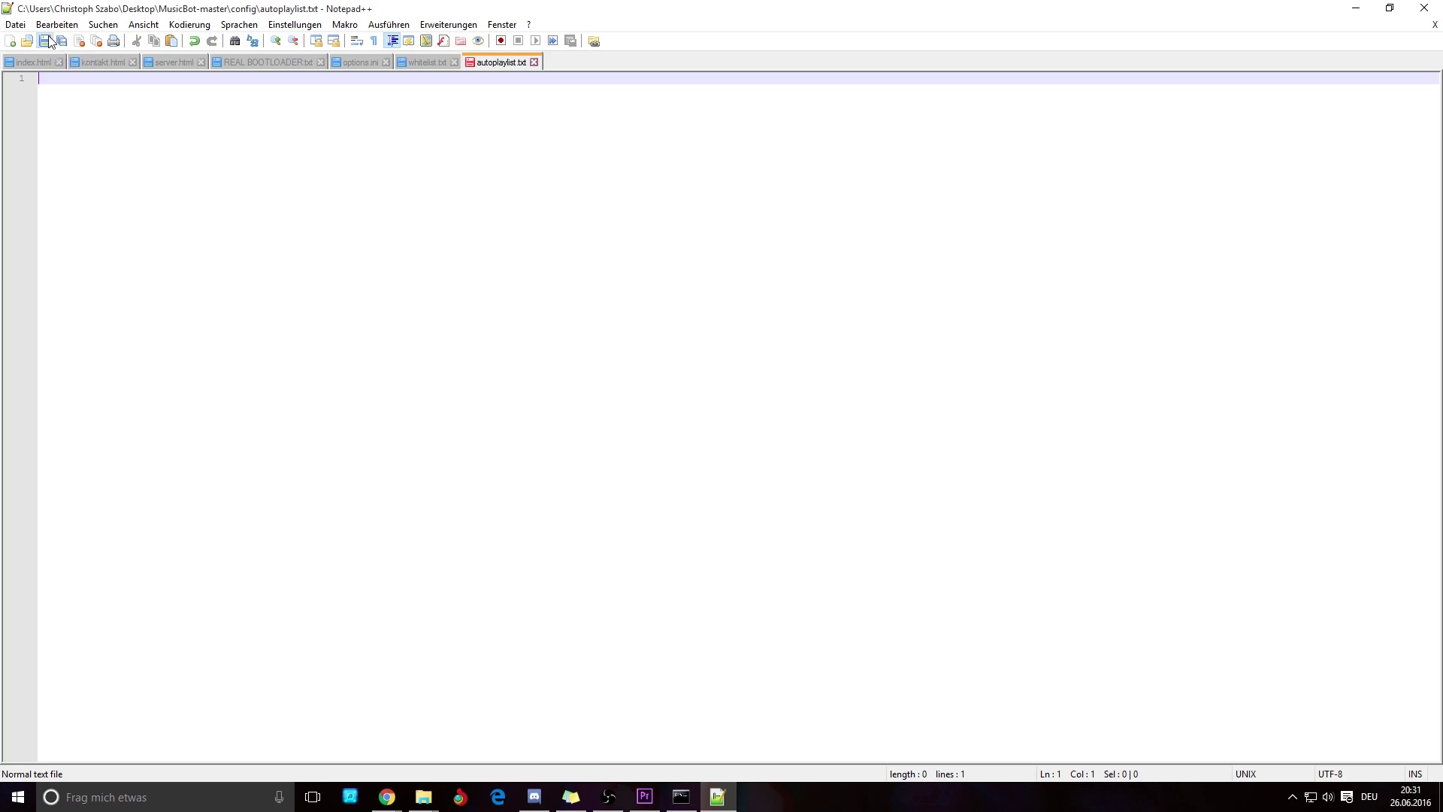
pyautogui.click(1425, 7)
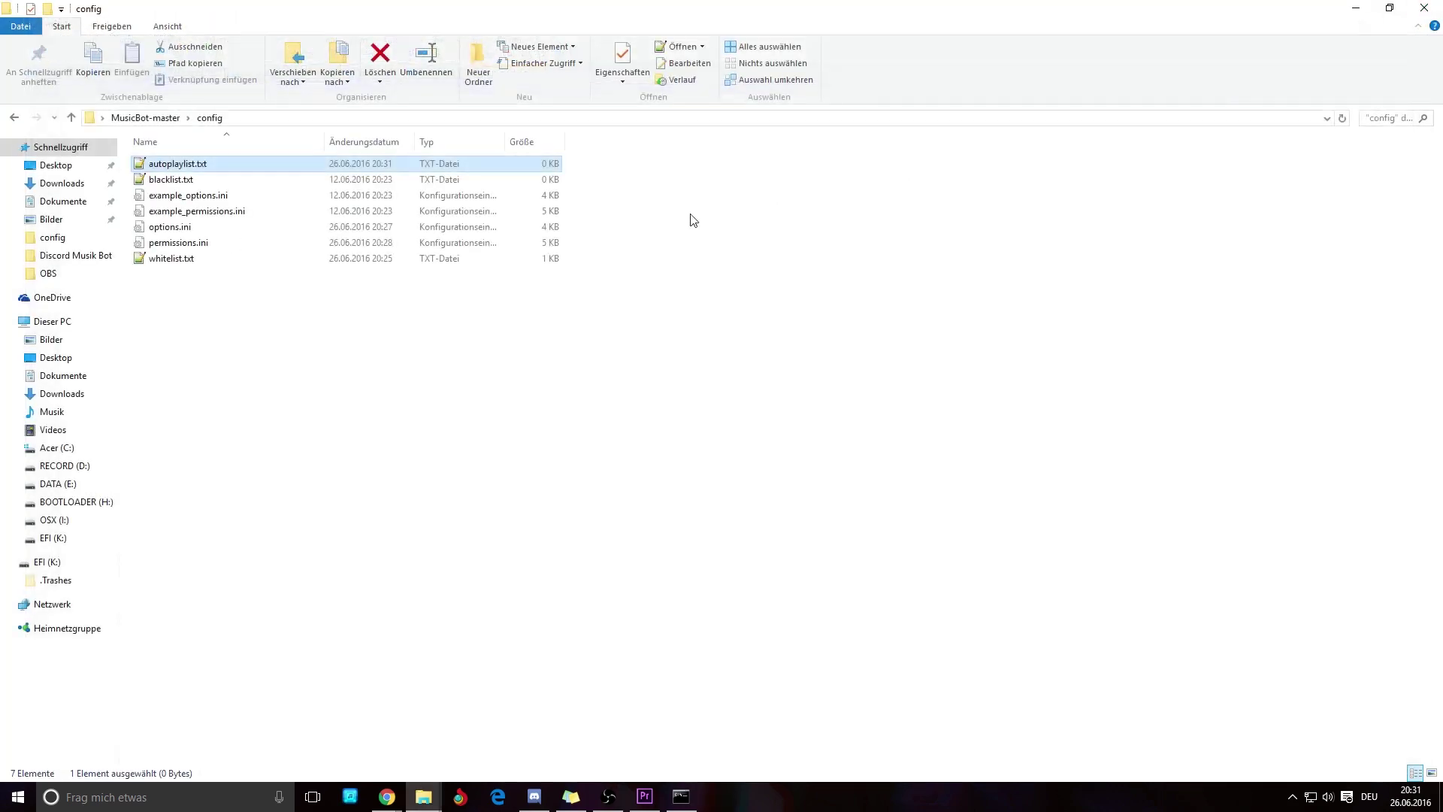
# Reopen autoplaylist.txt and paste the YouTube link onto line 1
pyautogui.doubleClick(241, 163)
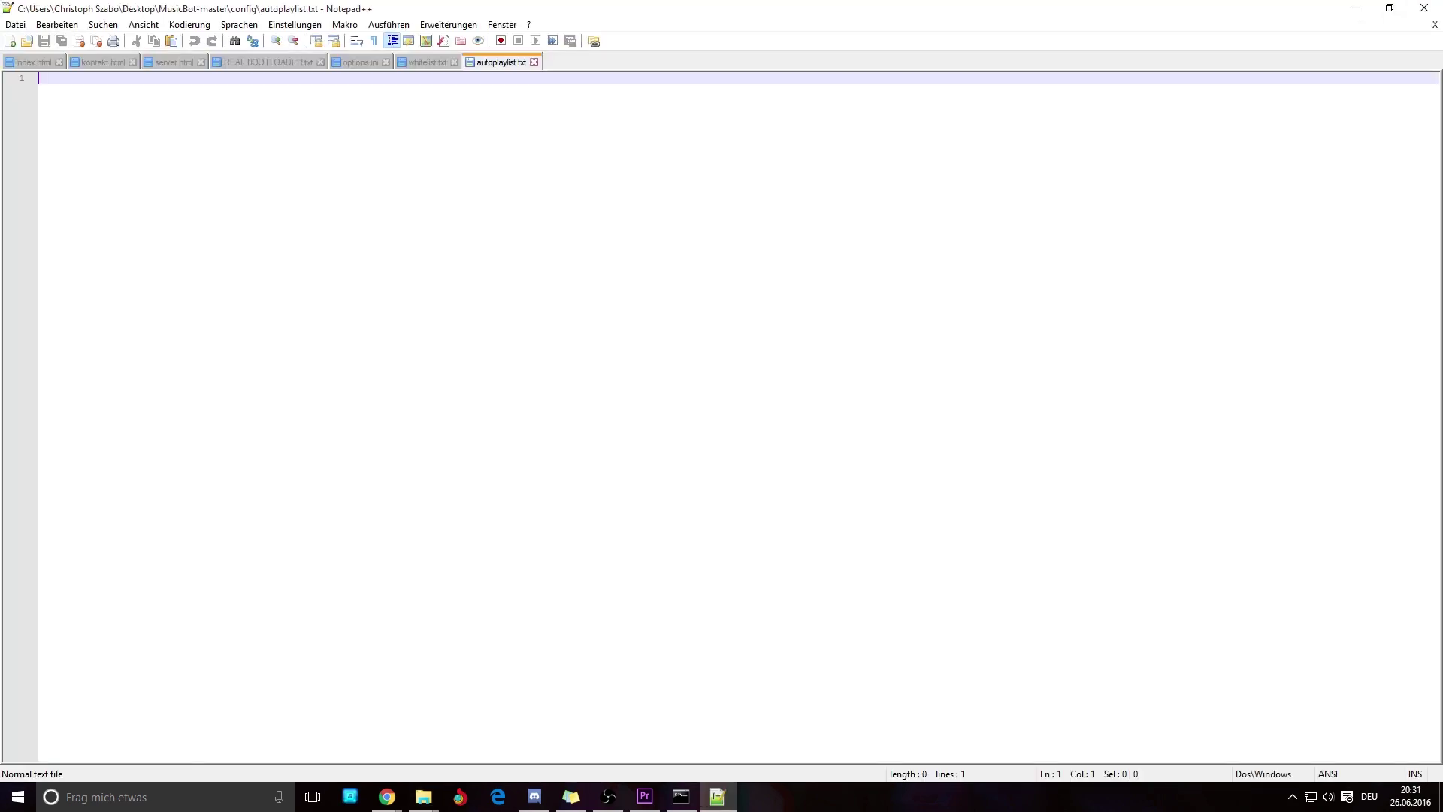
pyautogui.hotkey('alt', 'Tab')
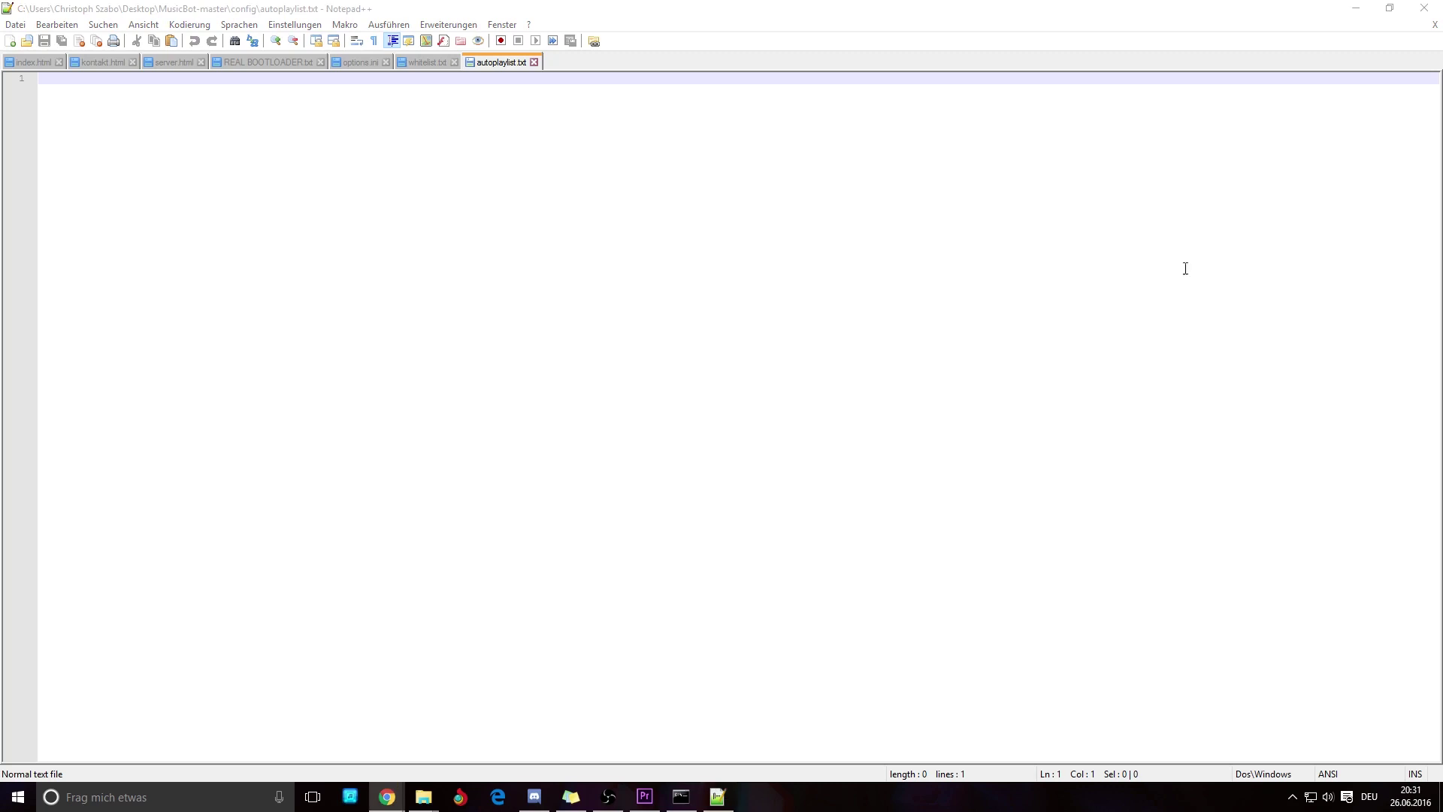
pyautogui.hotkey('alt', 'Tab')
pyautogui.write('https://www.youtube.com/watch?v=ZDUHyNmOrZI')
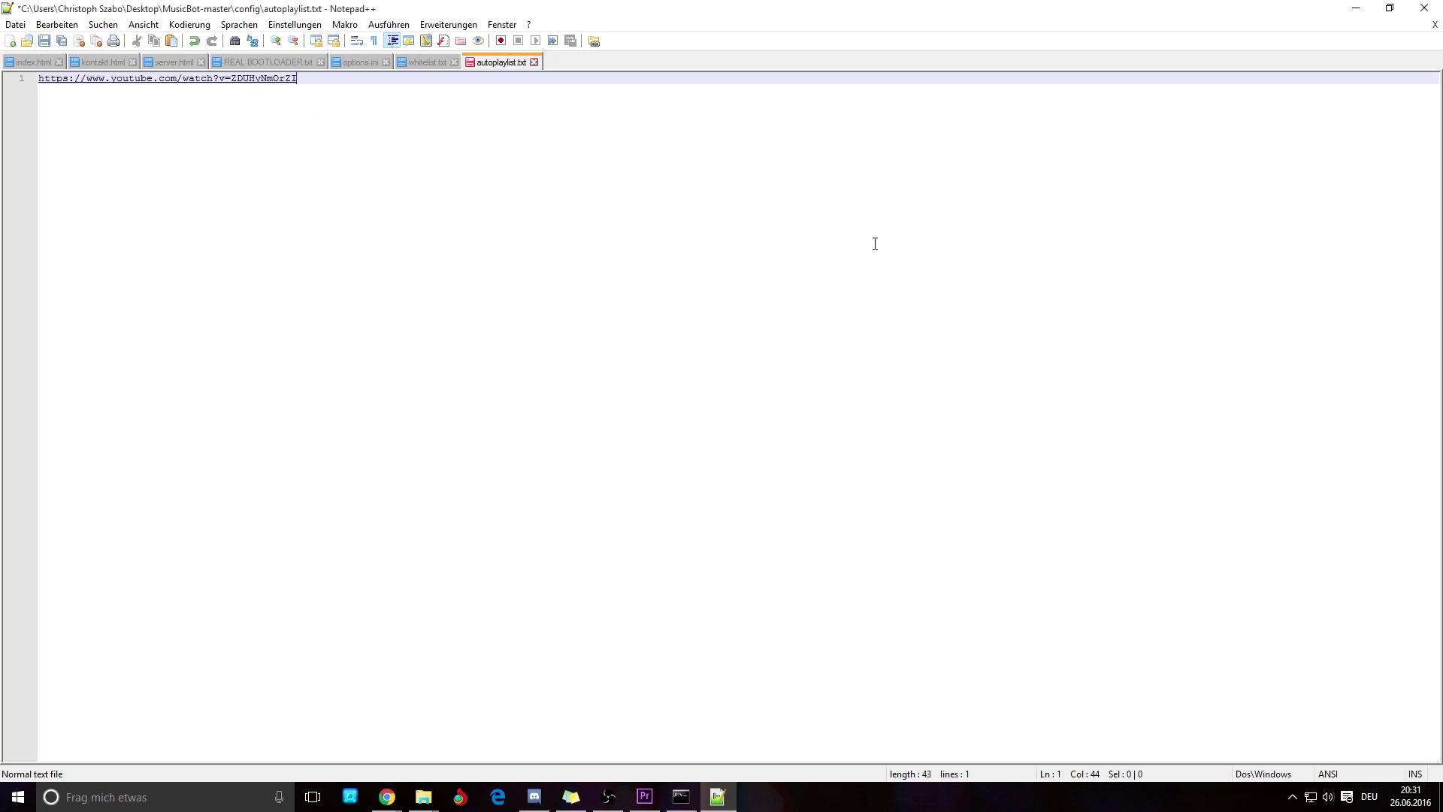
pyautogui.moveTo(304, 79); pyautogui.dragTo(38, 79)
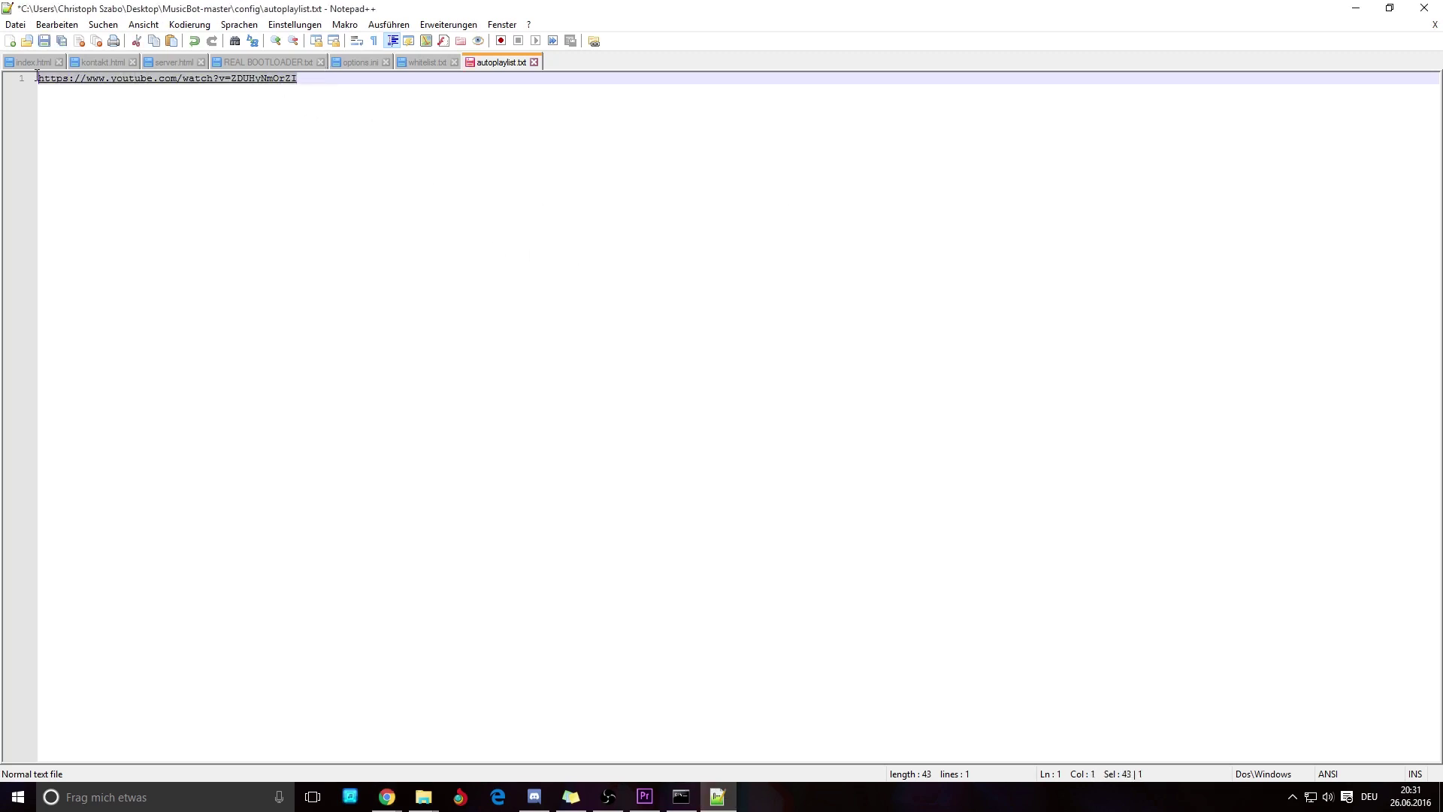
pyautogui.click(368, 99)
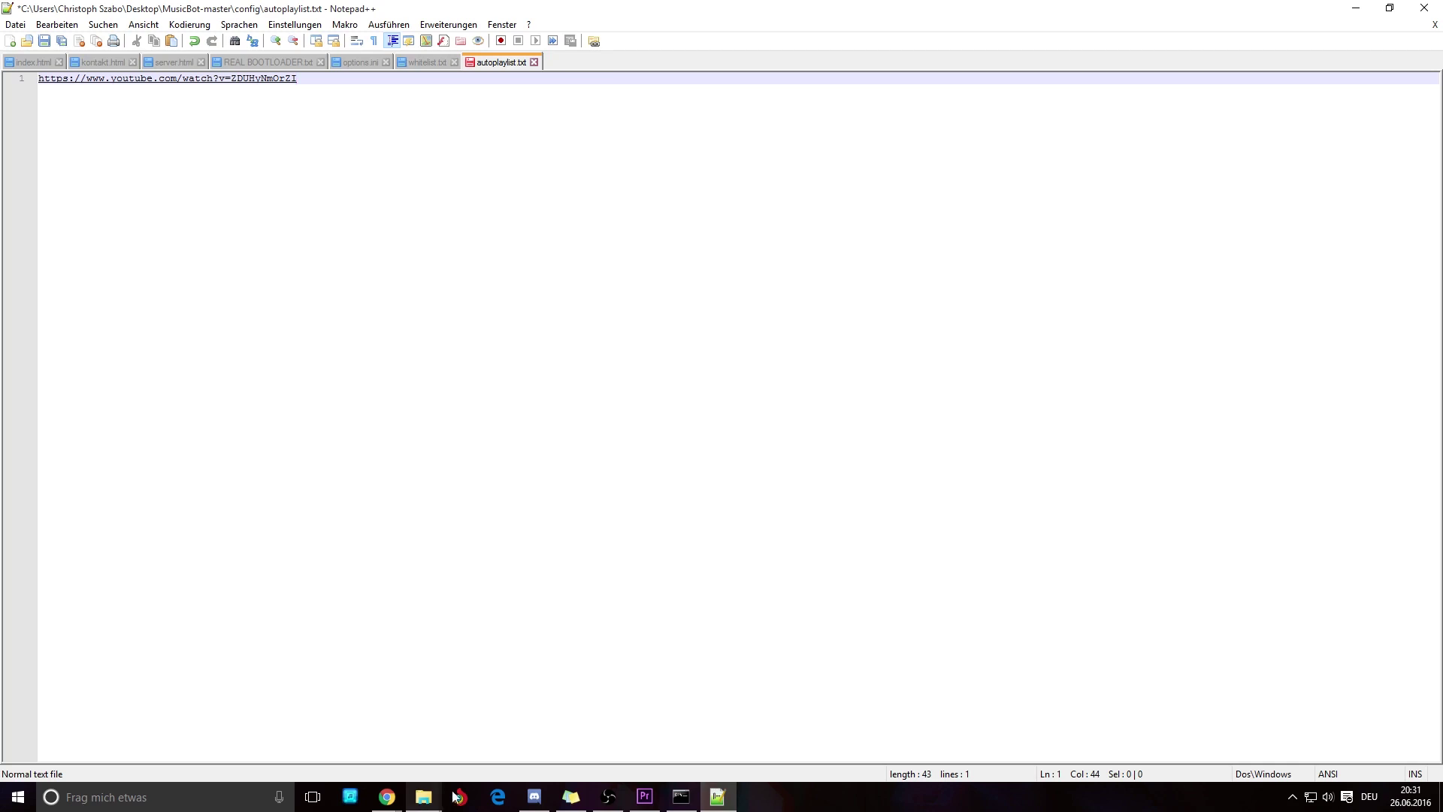
# In Discord's #general box, type a !play command and erase it again
pyautogui.moveTo(660, 804)
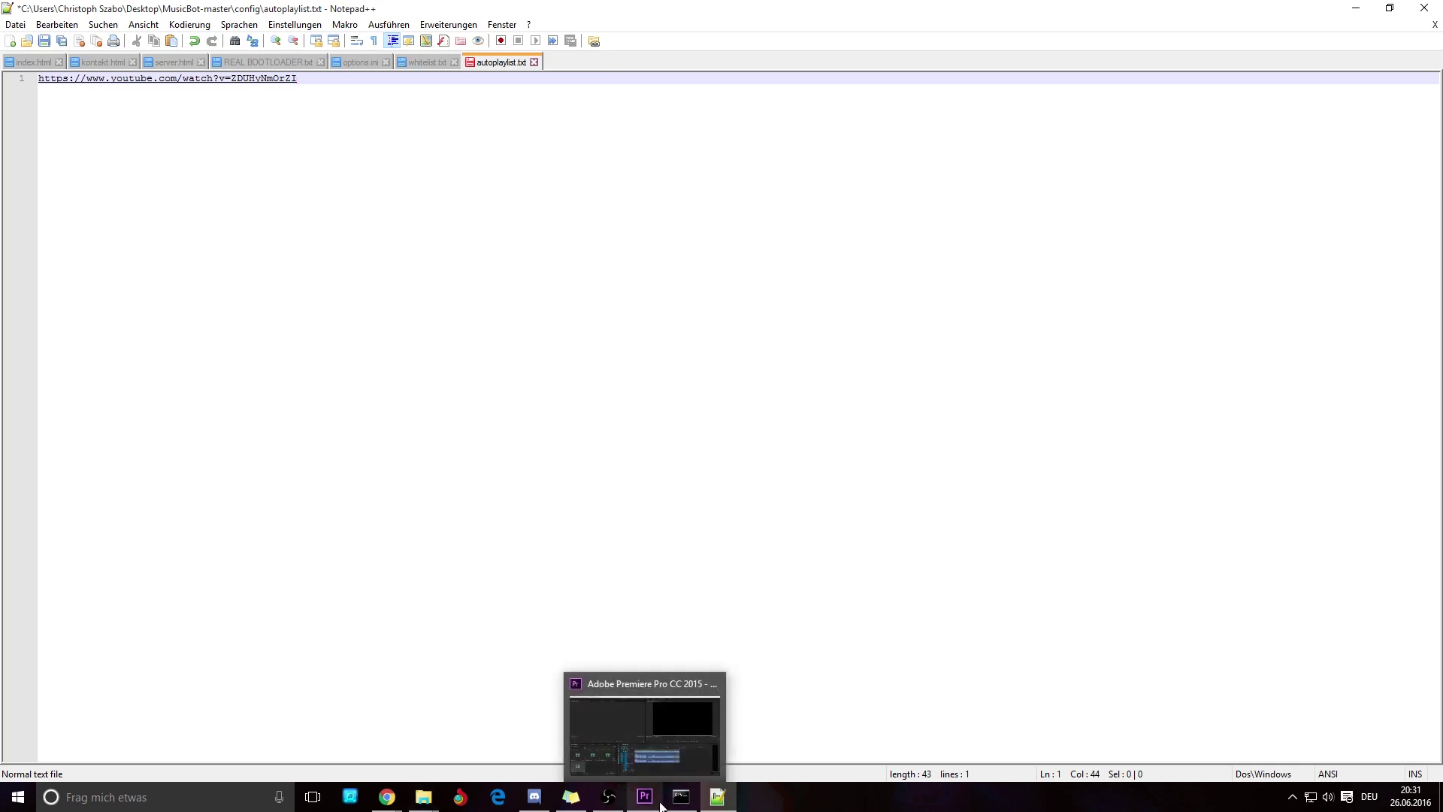
pyautogui.click(534, 796)
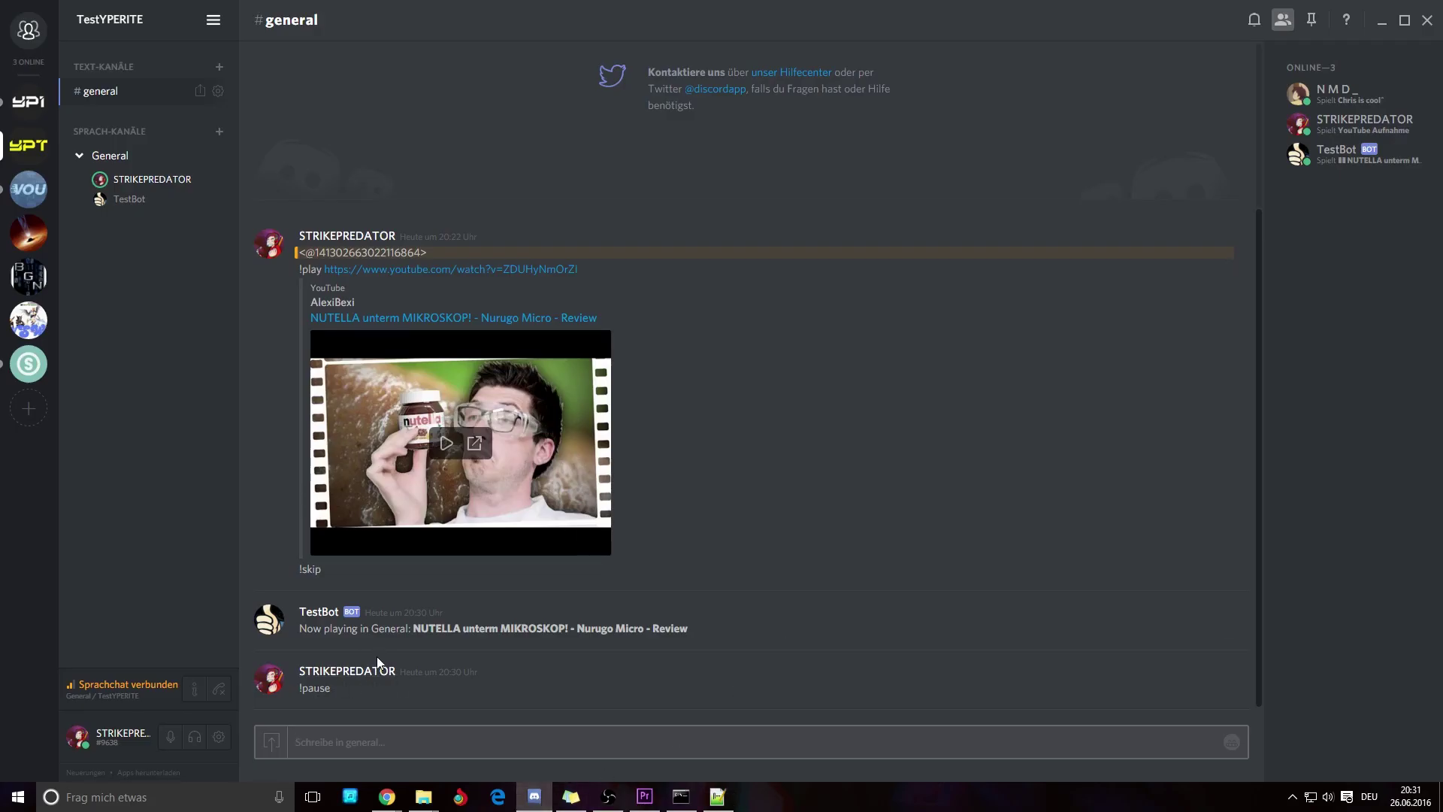
pyautogui.write('!pl')
pyautogui.press('BackSpace')
pyautogui.press('BackSpace')
pyautogui.press('BackSpace')
pyautogui.write('!pü')
pyautogui.press('BackSpace')
pyautogui.write('lay')
pyautogui.press('BackSpace')
pyautogui.press('BackSpace')
pyautogui.press('BackSpace')
pyautogui.press('BackSpace')
pyautogui.press('BackSpace')
# Delete the pasted URL from autoplaylist.txt, save the empty file and close Notepad++
pyautogui.click(714, 800)
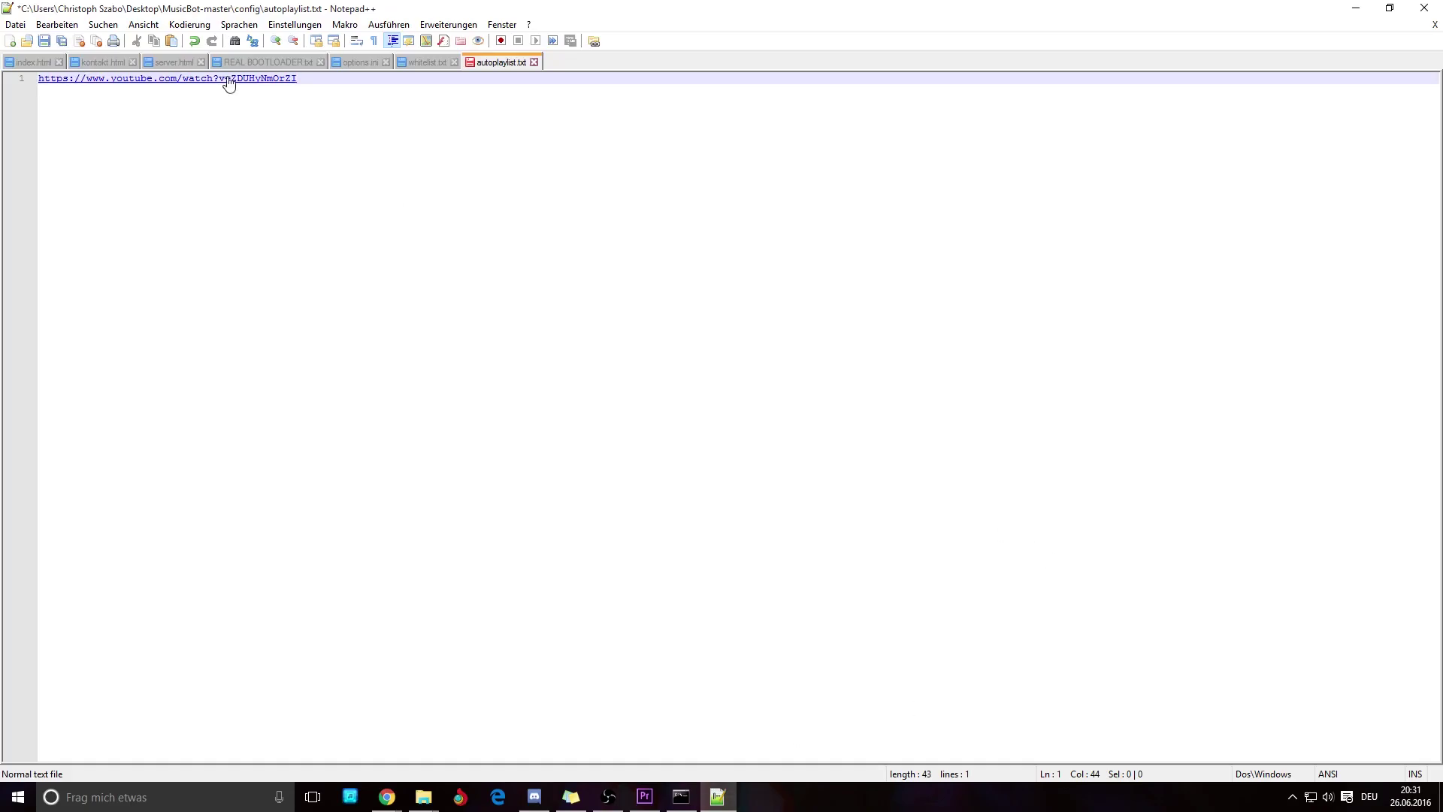
pyautogui.moveTo(403, 83); pyautogui.dragTo(15, 57)
pyautogui.press('Delete')
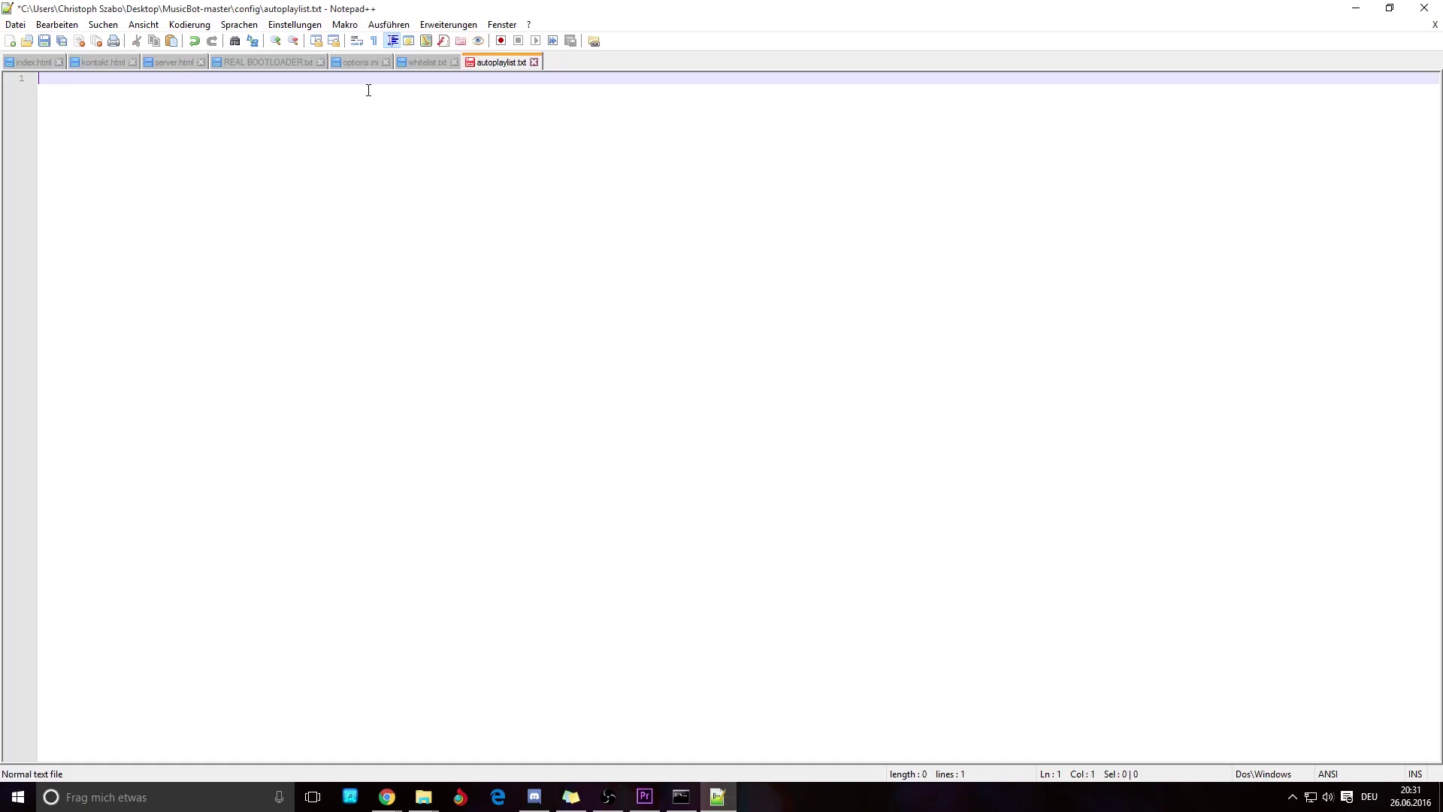
pyautogui.click(44, 41)
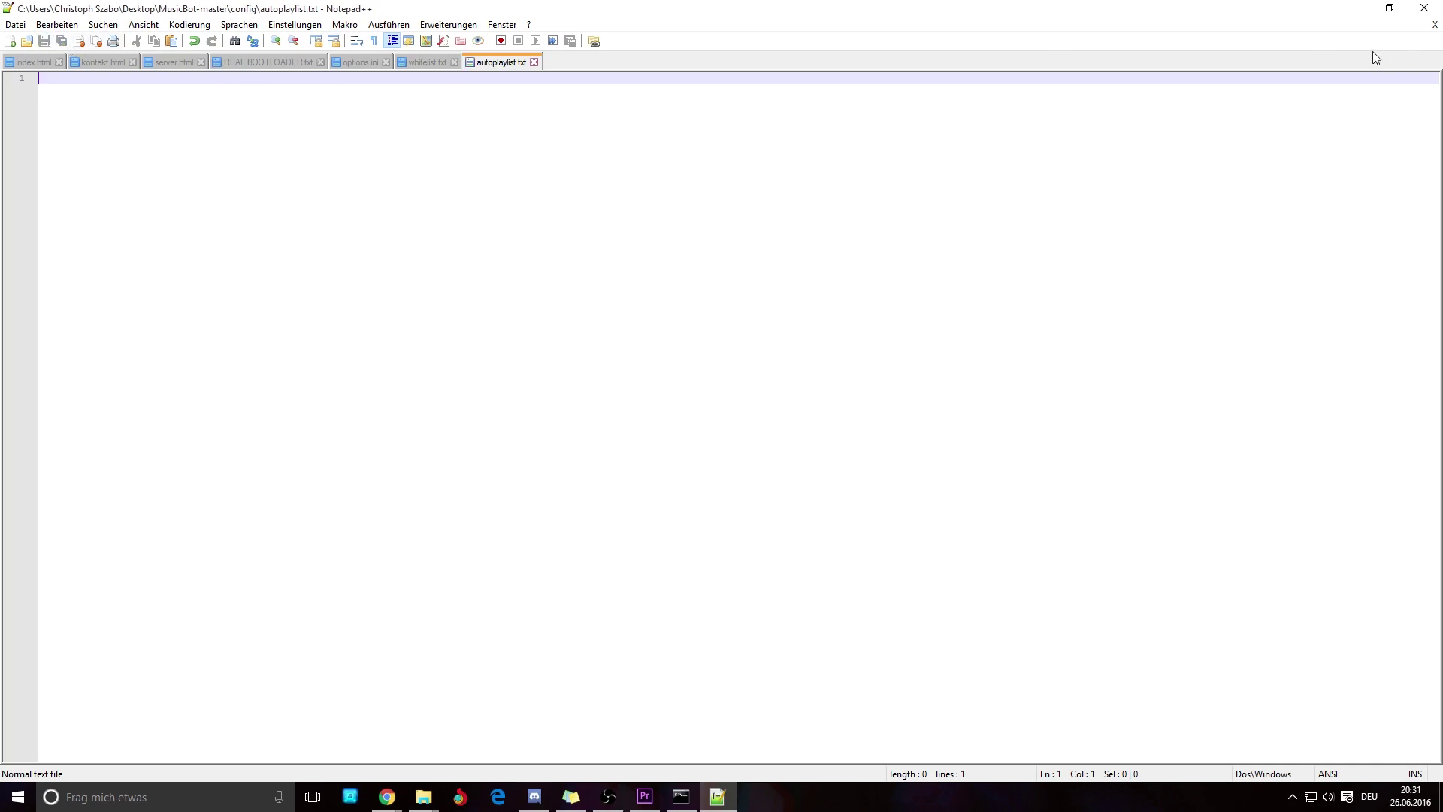
pyautogui.click(1425, 8)
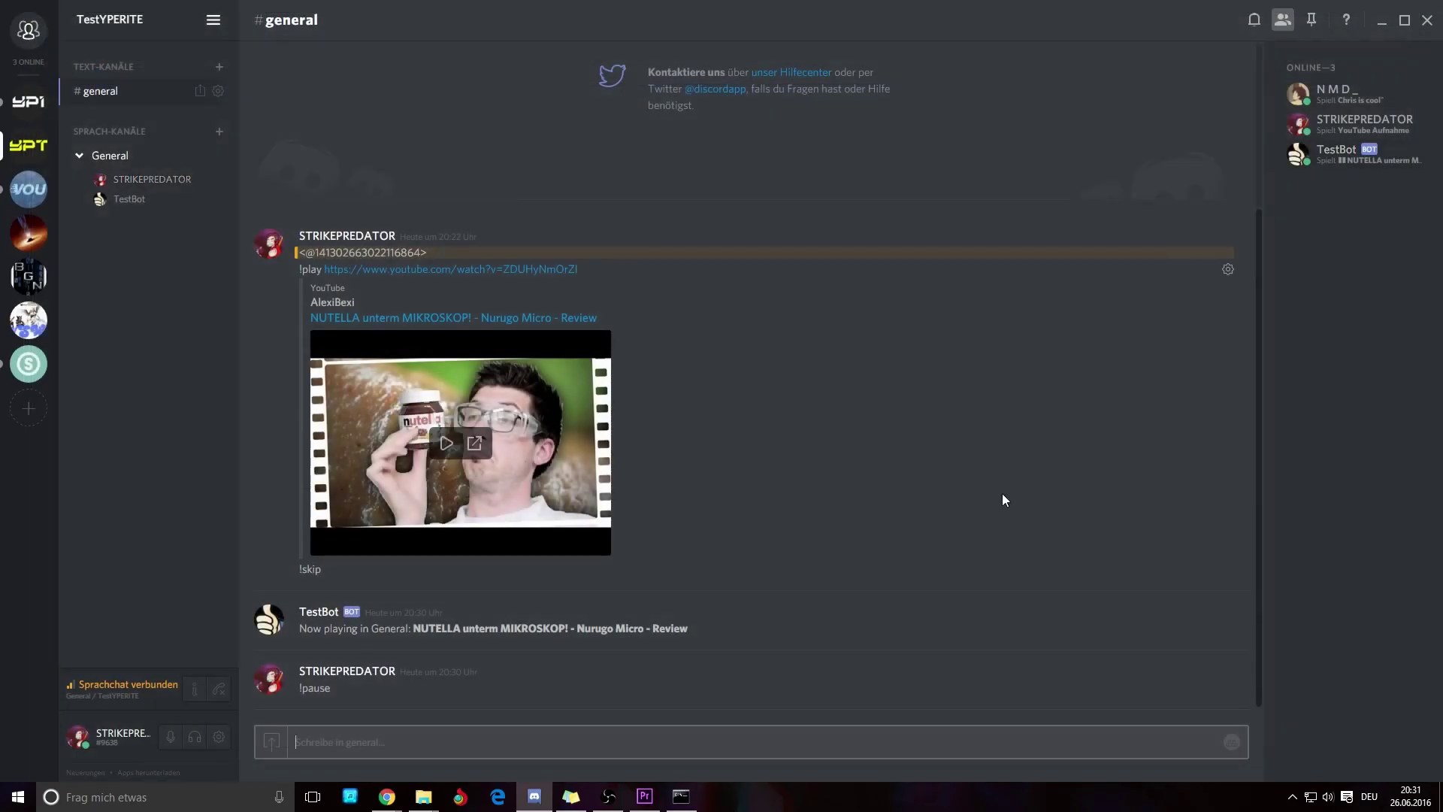